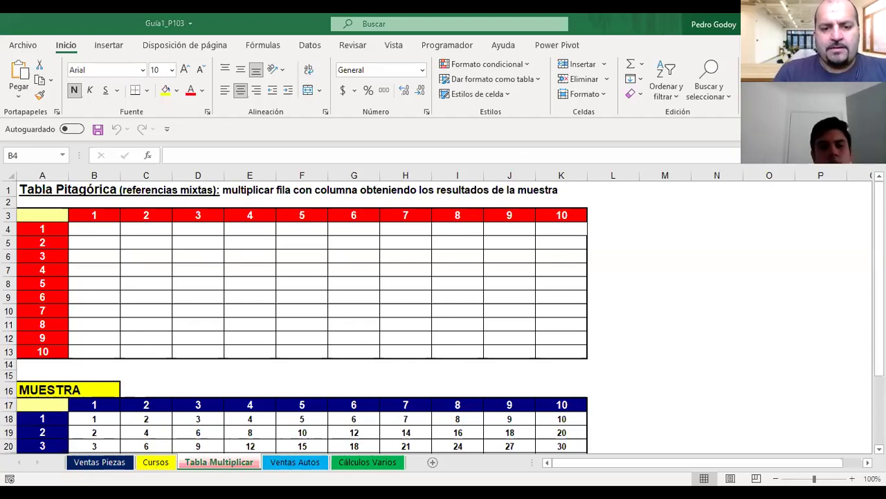
Browse the Ventas Autos, Cursos, Ventas Piezas, Tabla Multiplicar and interest sheets, ending on Ventas Autos.
{"action": "left_click", "coordinate": [295, 462]}
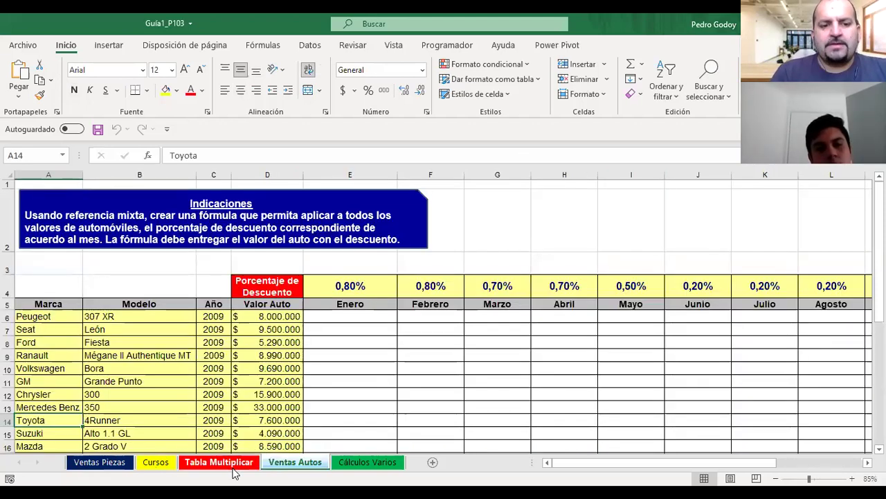
{"action": "left_click", "coordinate": [156, 462]}
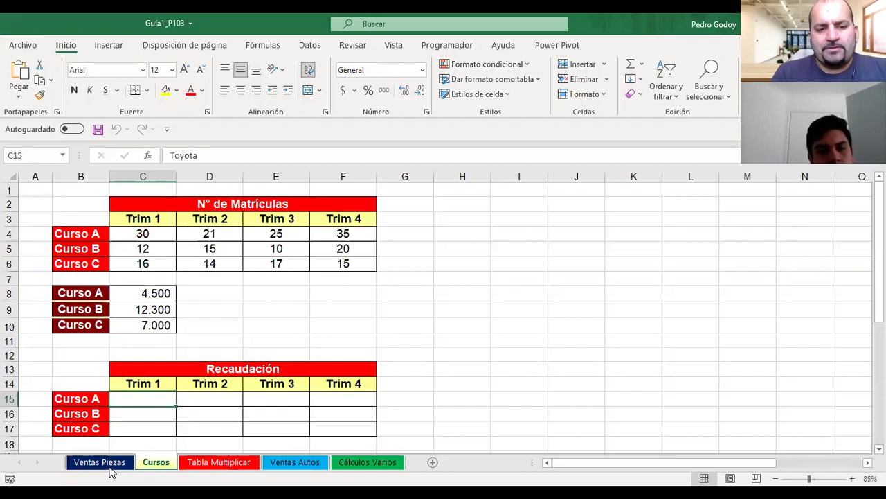
{"action": "left_click", "coordinate": [109, 465]}
{"action": "left_click", "coordinate": [194, 462]}
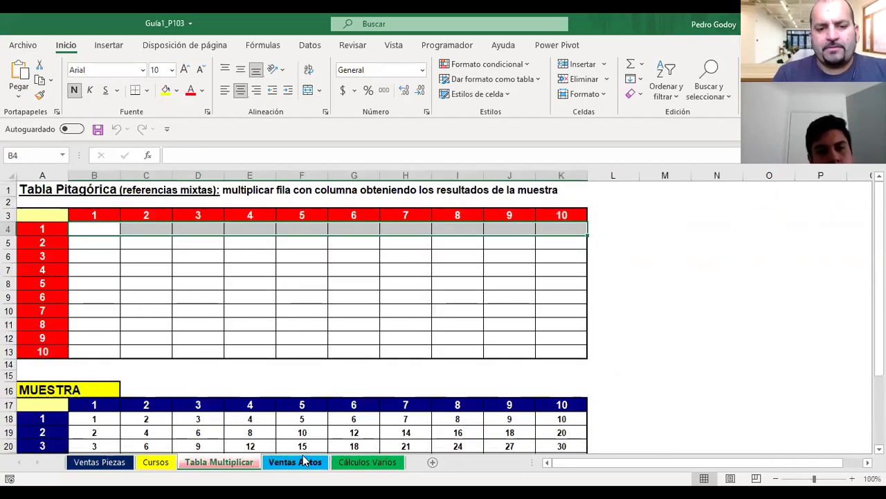
{"action": "left_click", "coordinate": [303, 462]}
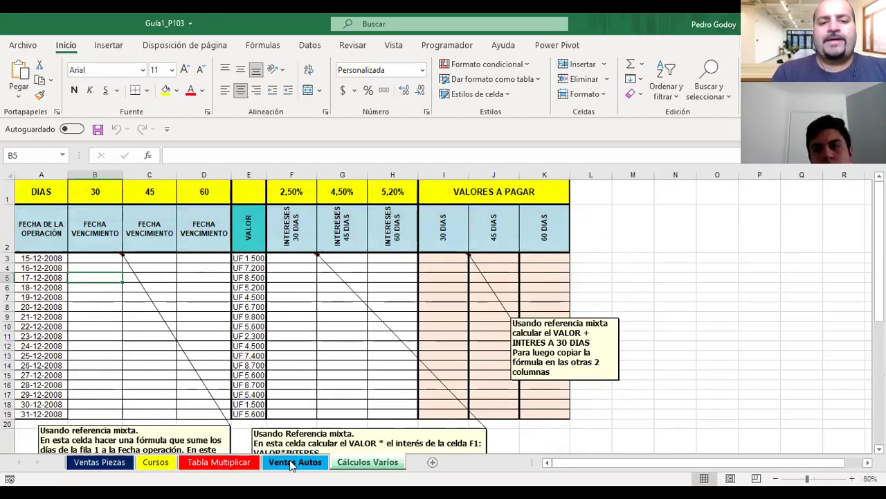
{"action": "left_click", "coordinate": [291, 464]}
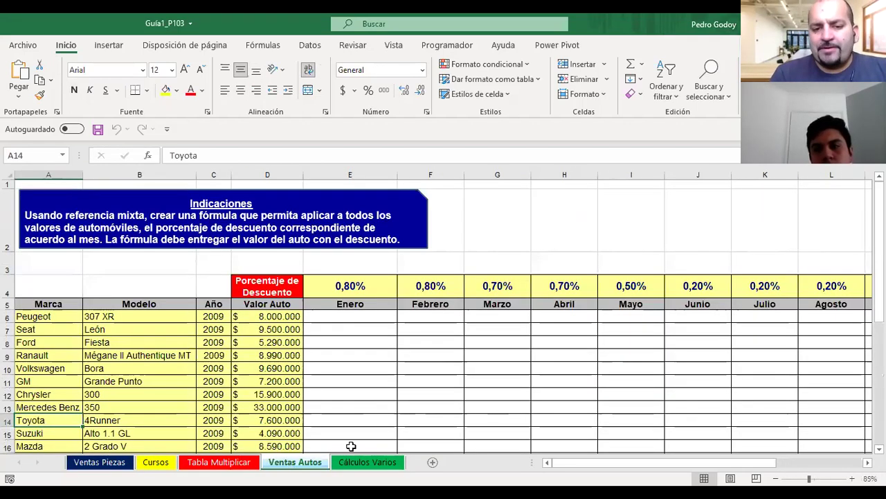
Add a new sheet named Clase08Abr and move it after Cálculos Varios.
{"action": "left_click", "coordinate": [442, 462]}
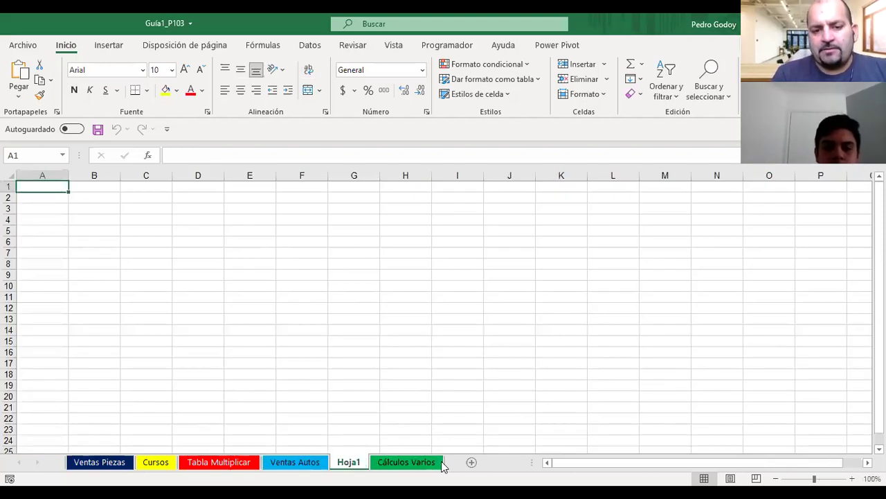
{"action": "double_click", "coordinate": [344, 462]}
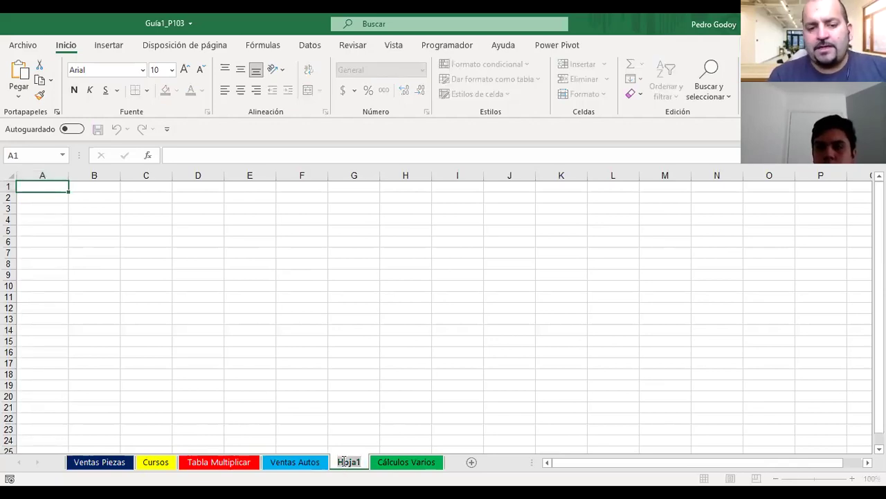
{"action": "type", "text": "Clase"}
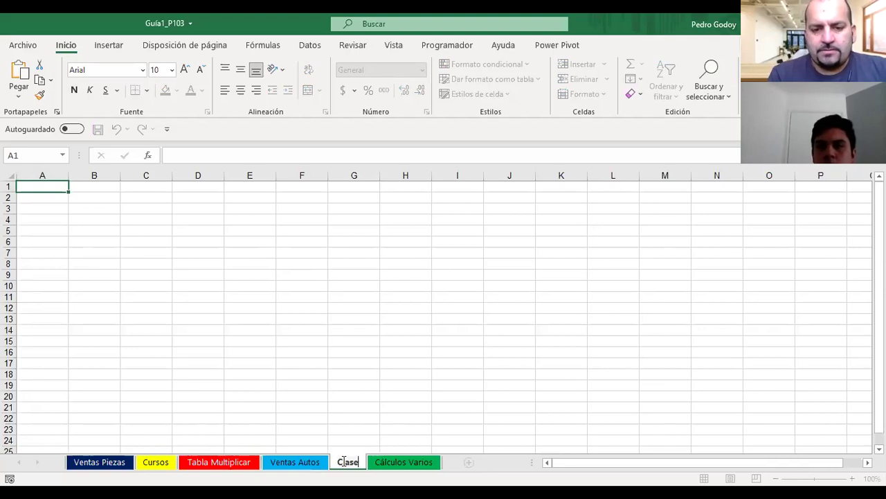
{"action": "type", "text": "08Abr"}
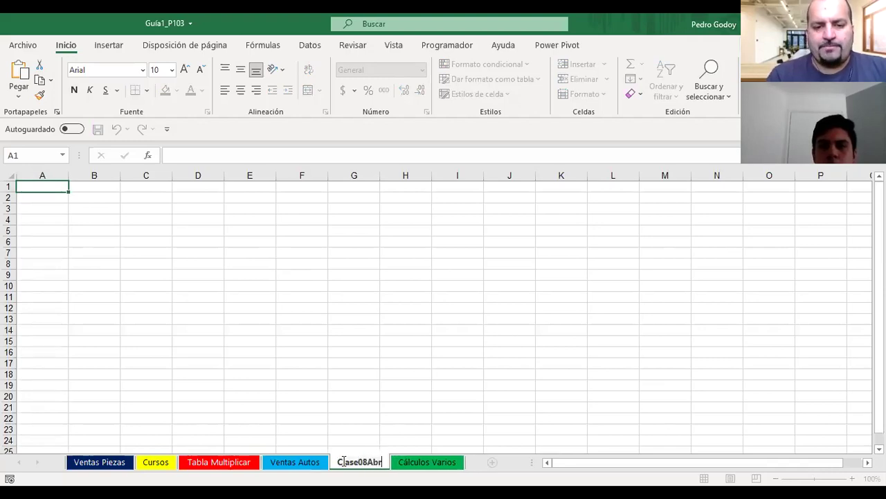
{"action": "left_click", "coordinate": [308, 418]}
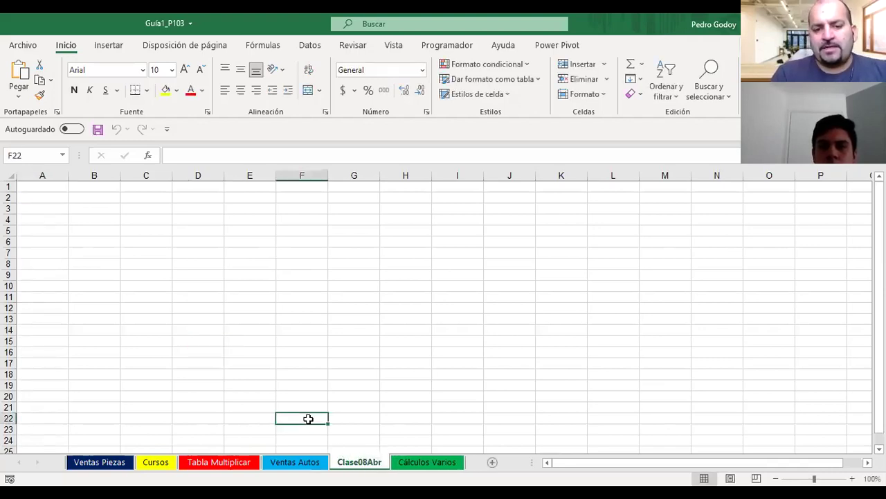
{"action": "left_click_drag", "start_coordinate": [352, 465], "coordinate": [474, 447]}
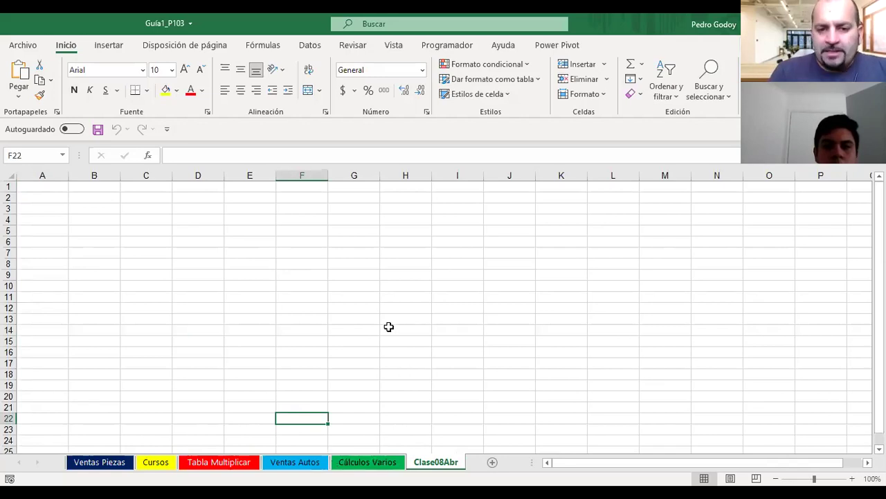
{"action": "left_click", "coordinate": [5, 175]}
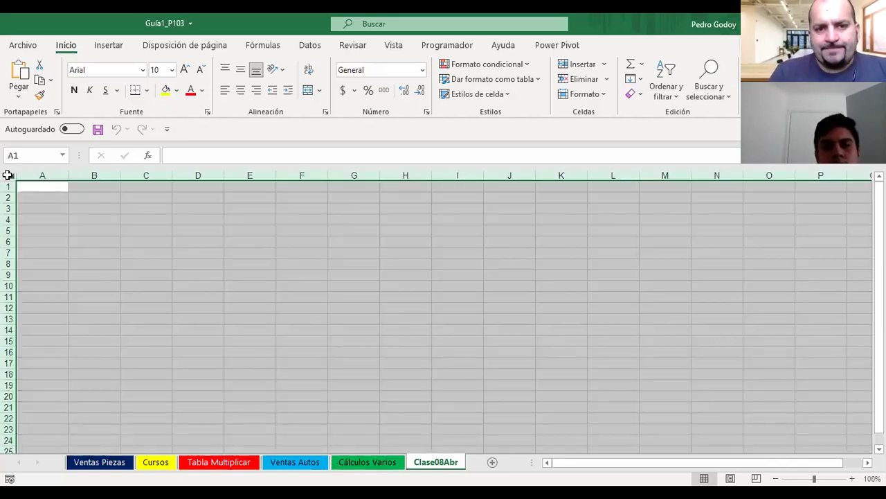
{"action": "left_click", "coordinate": [203, 255]}
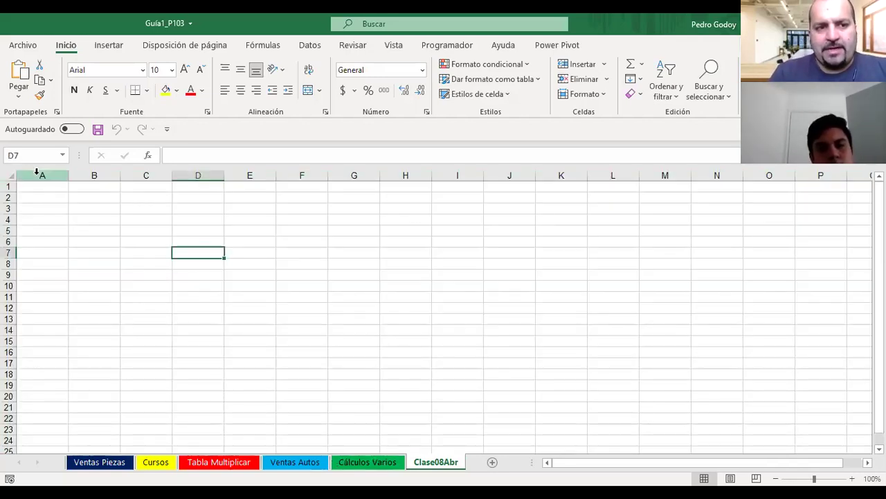
{"action": "left_click", "coordinate": [142, 184]}
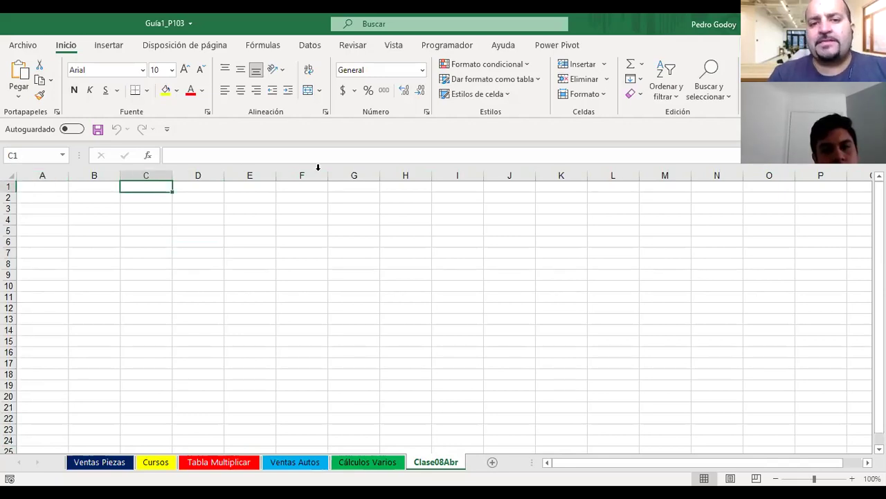
{"action": "left_click", "coordinate": [249, 175]}
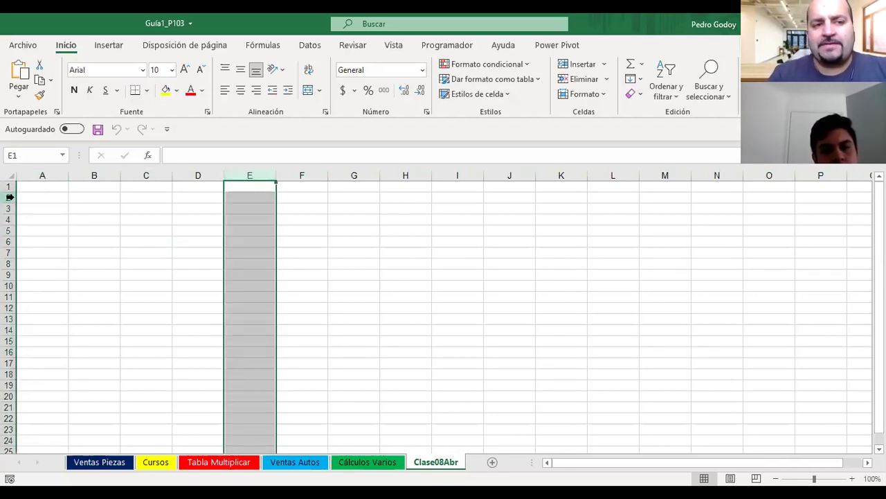
{"action": "left_click", "coordinate": [8, 243]}
{"action": "left_click", "coordinate": [19, 299]}
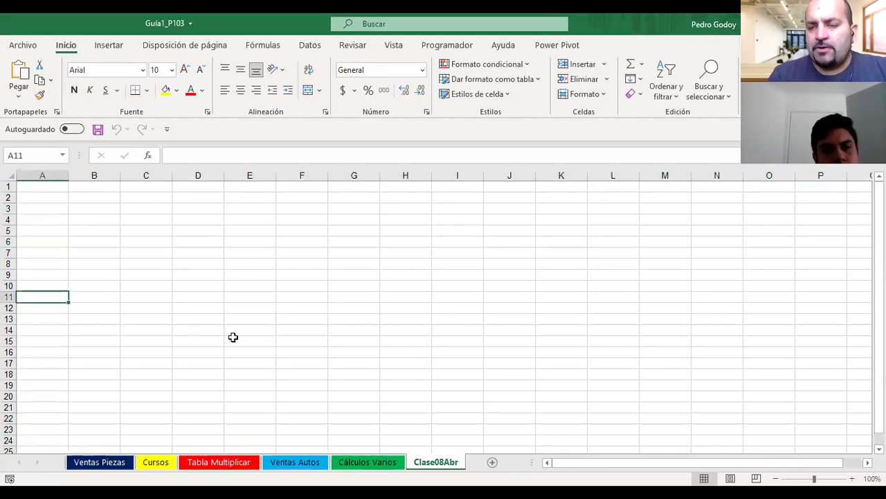
{"action": "left_click", "coordinate": [95, 205]}
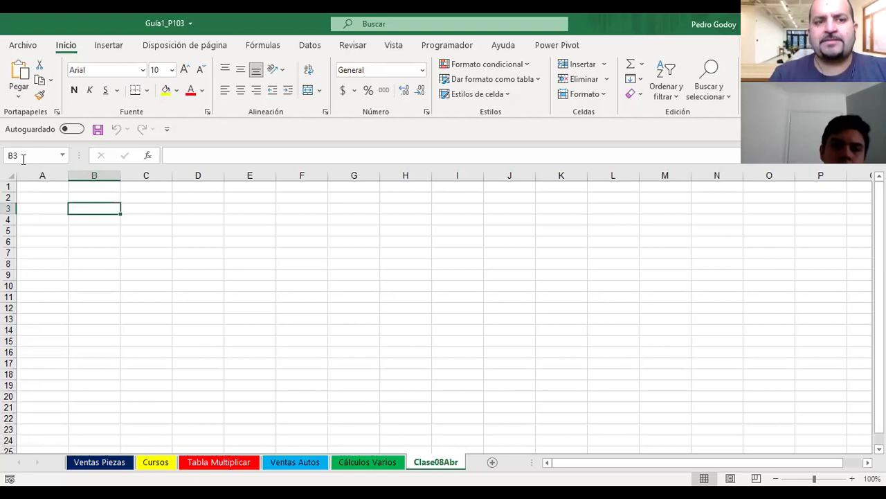
Enter 'Hola buenos días' in B3 and autofit column B to show it fully.
{"action": "left_click", "coordinate": [103, 231]}
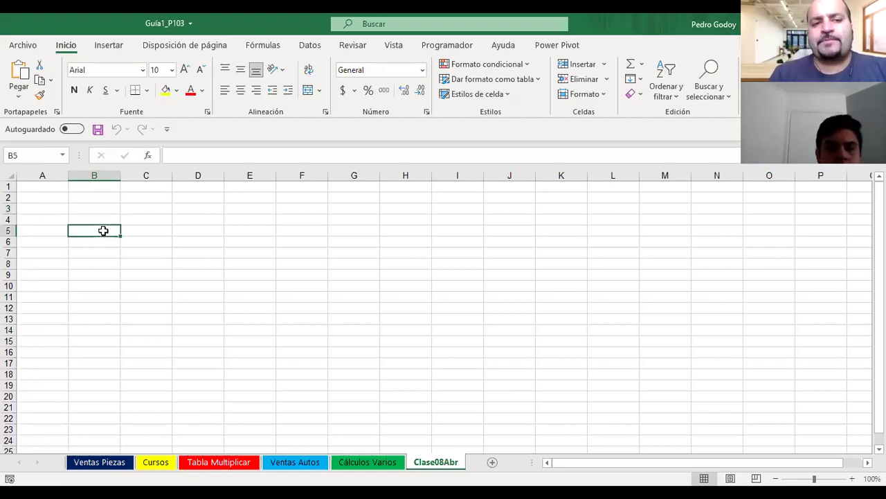
{"action": "left_click", "coordinate": [100, 211]}
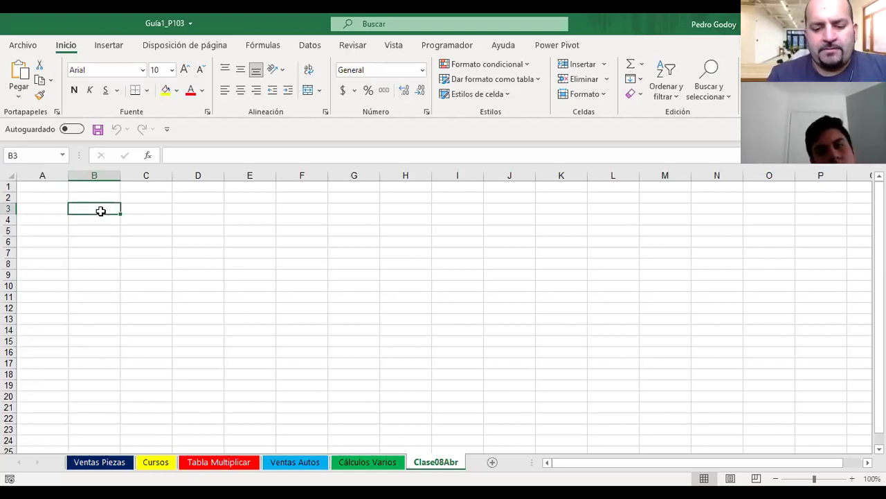
{"action": "type", "text": "Hola bueno"}
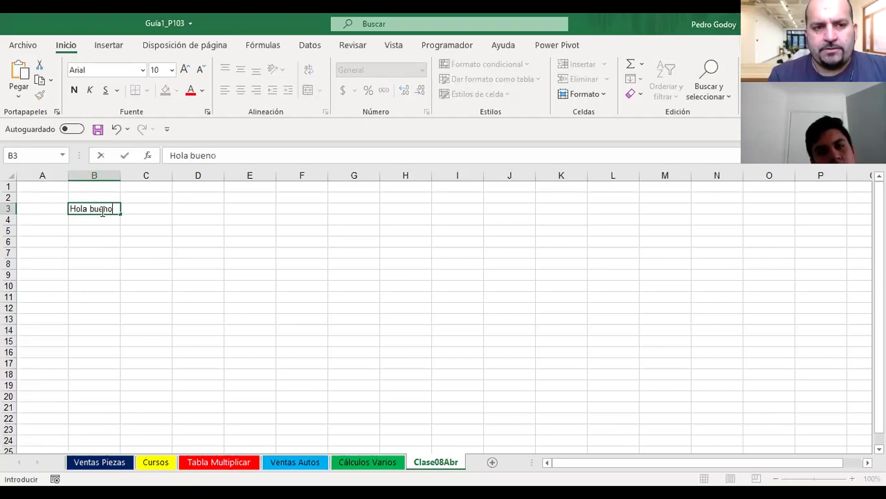
{"action": "type", "text": "s días"}
{"action": "key", "text": "Return"}
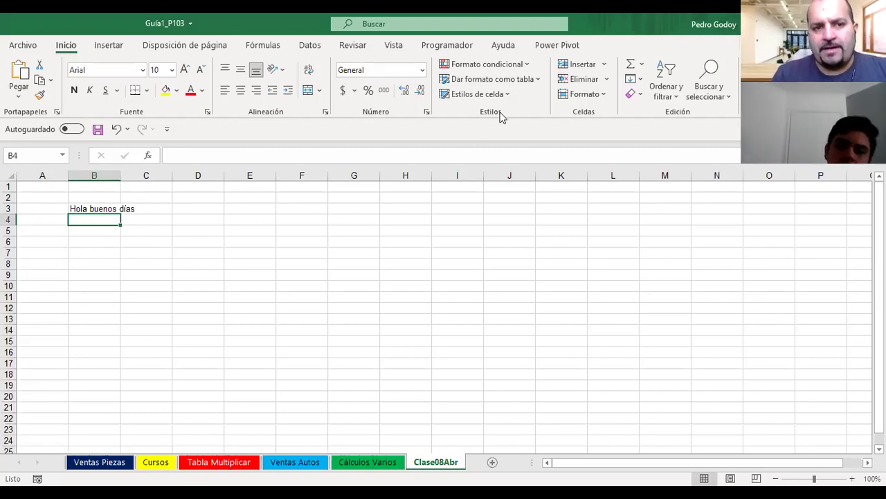
{"action": "left_click", "coordinate": [122, 179]}
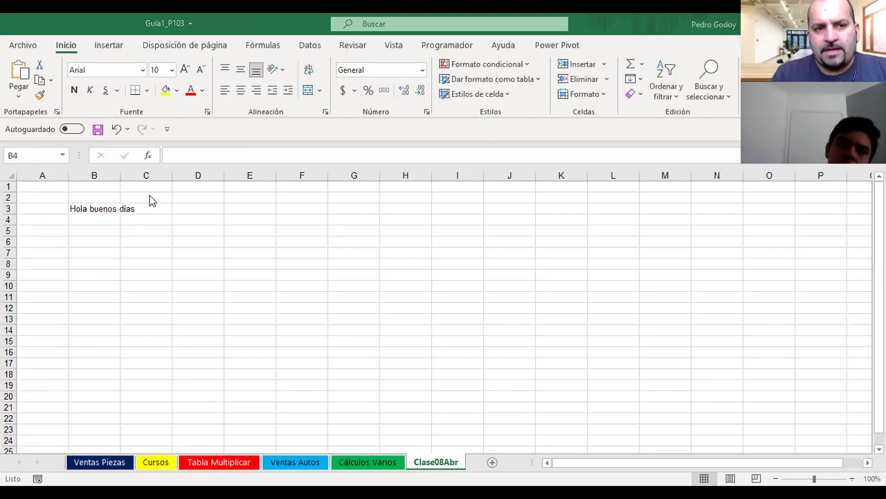
{"action": "left_click", "coordinate": [121, 176]}
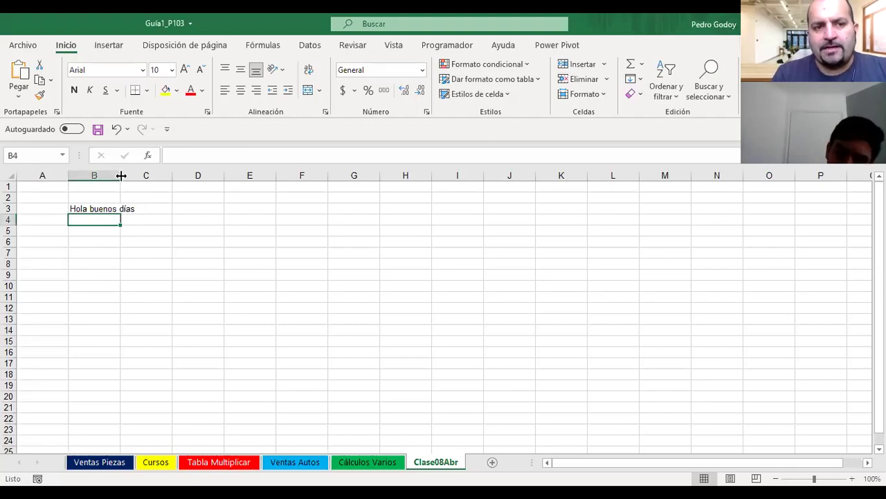
{"action": "left_click", "coordinate": [116, 261]}
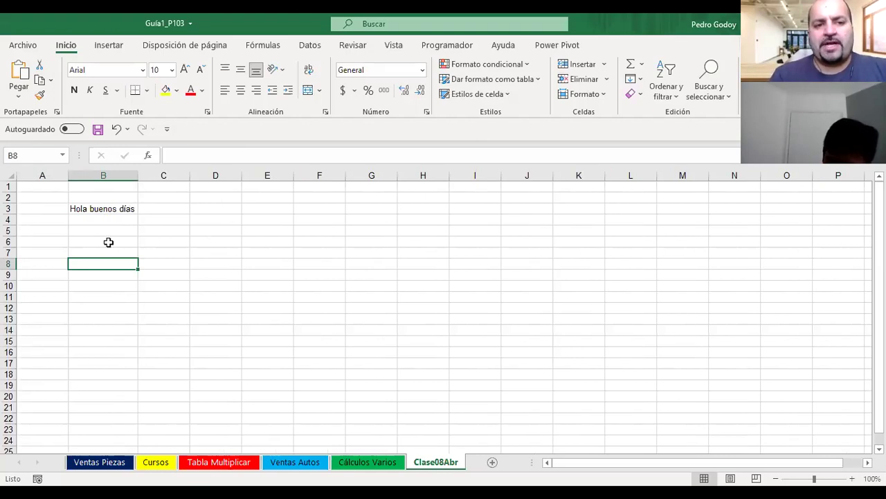
Enter p in B4, the number 9 in B5 and the text '9 in B6.
{"action": "left_click", "coordinate": [117, 219]}
{"action": "type", "text": "p"}
{"action": "key", "text": "Return"}
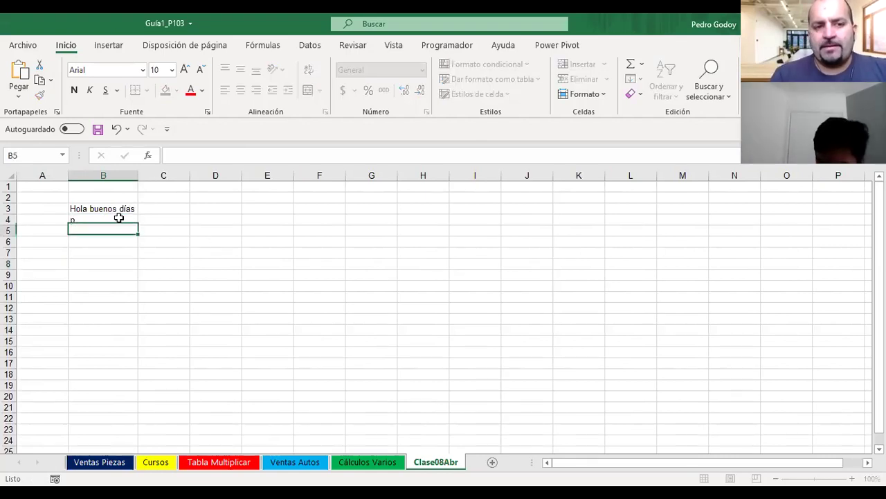
{"action": "key", "text": "Escape"}
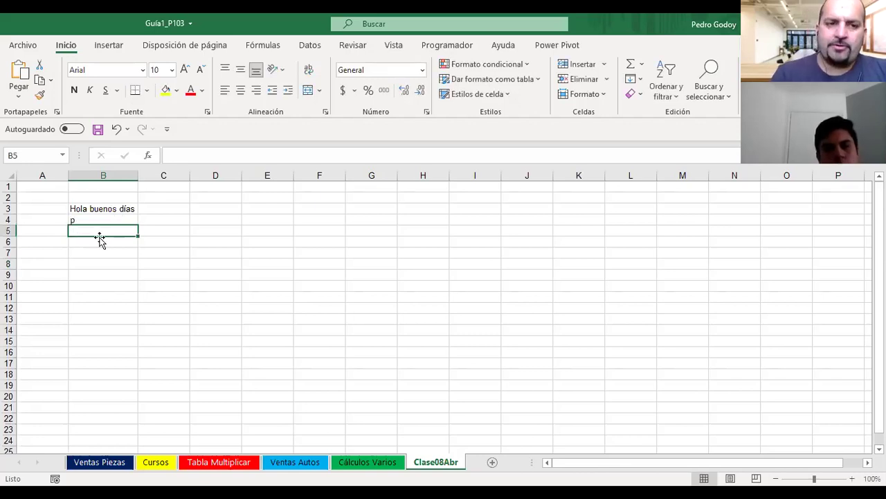
{"action": "type", "text": "9"}
{"action": "key", "text": "Return"}
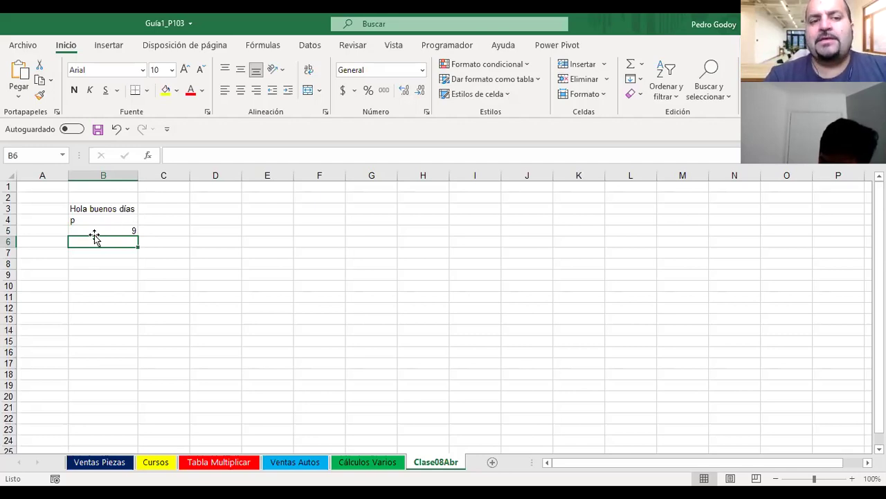
{"action": "type", "text": "'"}
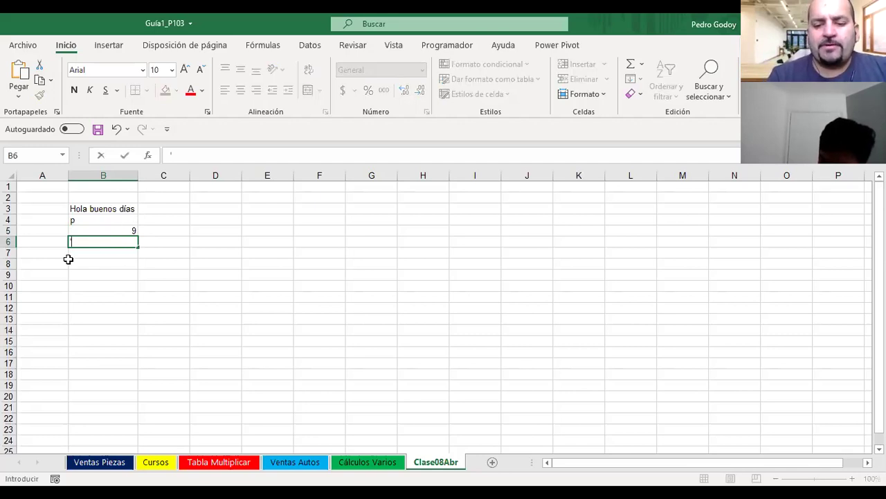
{"action": "type", "text": "9"}
{"action": "key", "text": "Return"}
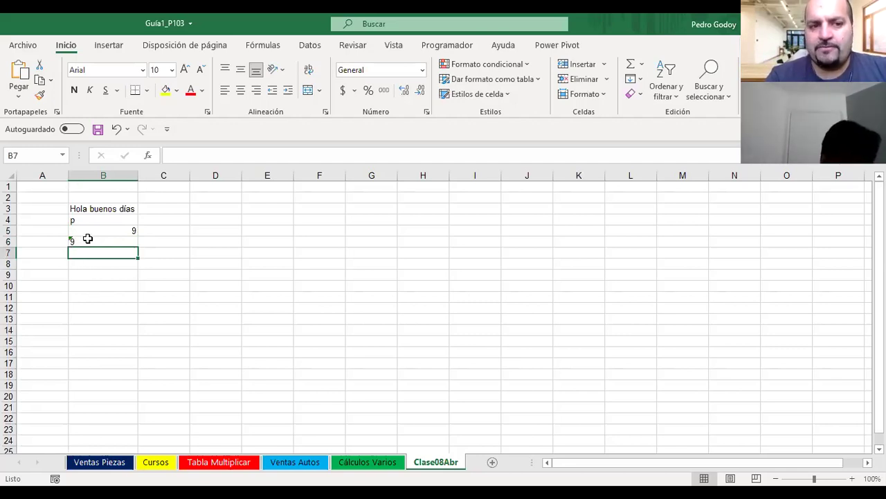
Convert the text 9 in B6 to a number with the Convertir en número option.
{"action": "left_click", "coordinate": [88, 239]}
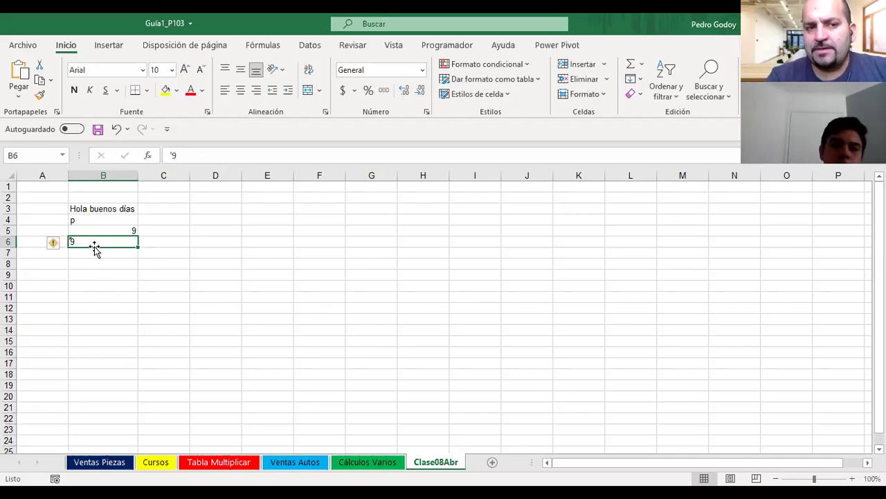
{"action": "left_click", "coordinate": [56, 246]}
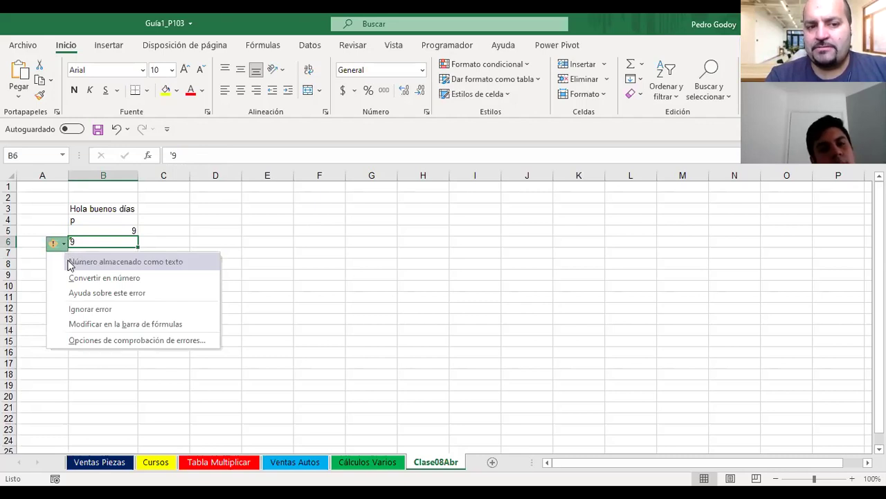
{"action": "left_click", "coordinate": [80, 280]}
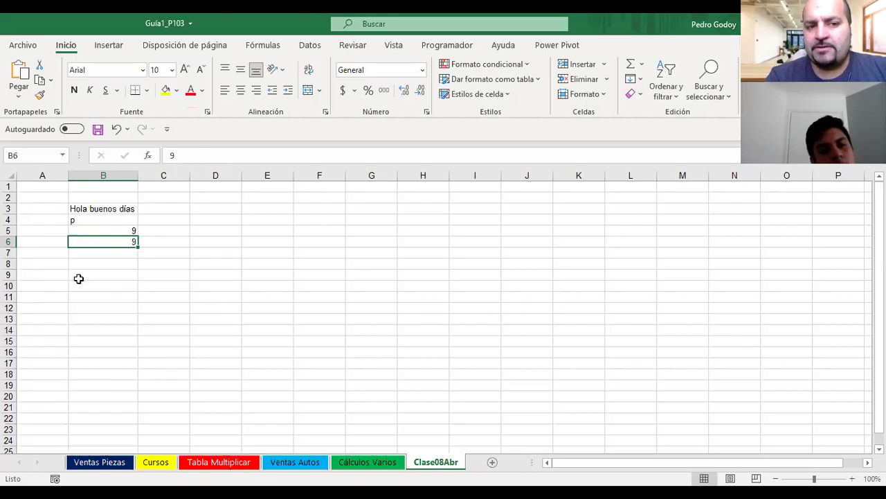
{"action": "left_click", "coordinate": [114, 297]}
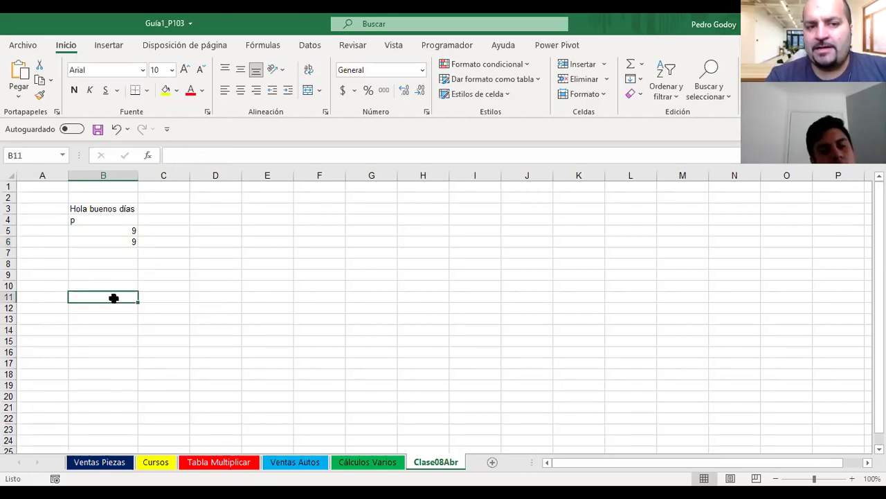
Enter the number 8 in B7, below the two 9s.
{"action": "left_click", "coordinate": [121, 240]}
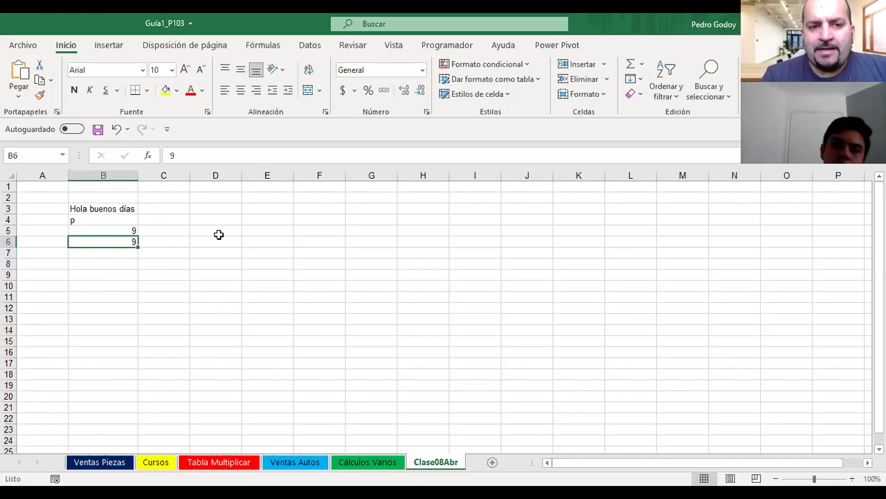
{"action": "left_click", "coordinate": [302, 265]}
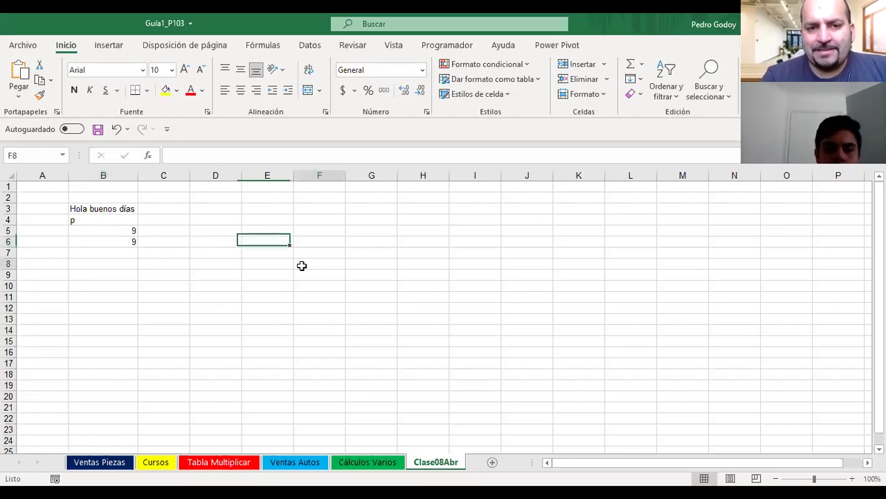
{"action": "left_click", "coordinate": [188, 277]}
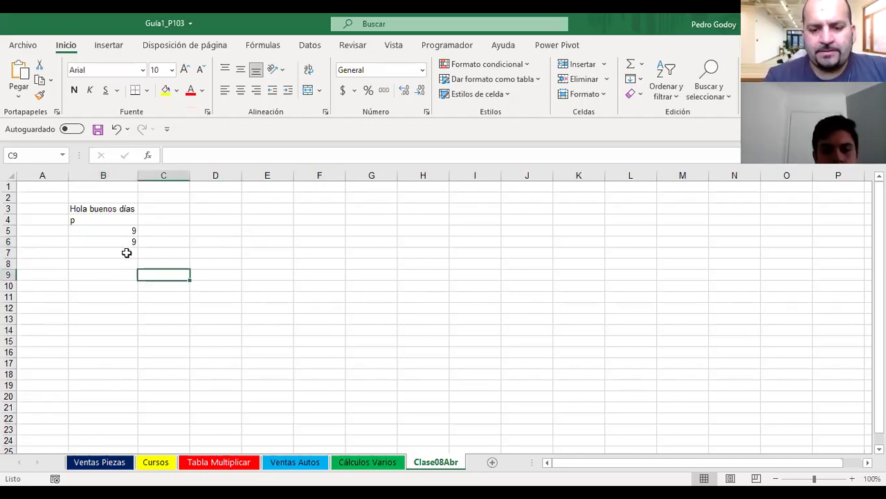
{"action": "left_click", "coordinate": [128, 254]}
{"action": "type", "text": "8"}
{"action": "left_click", "coordinate": [231, 250]}
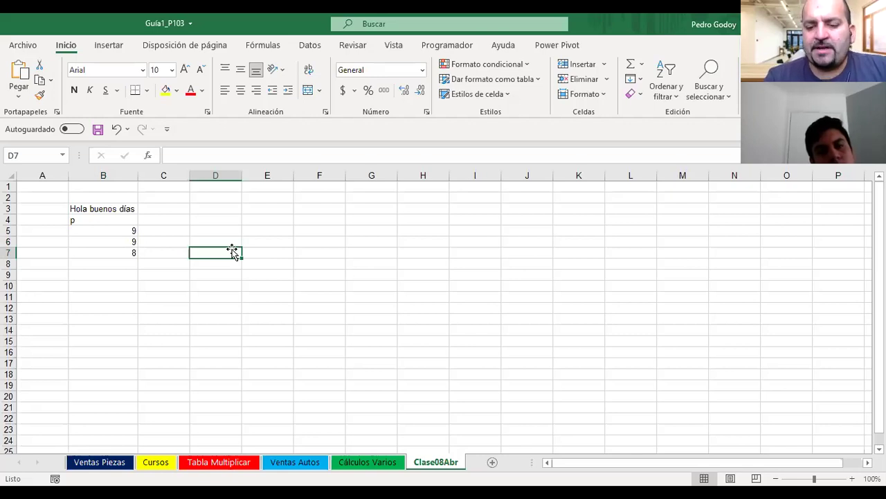
Enter the formula =B5 in D7.
{"action": "type", "text": "="}
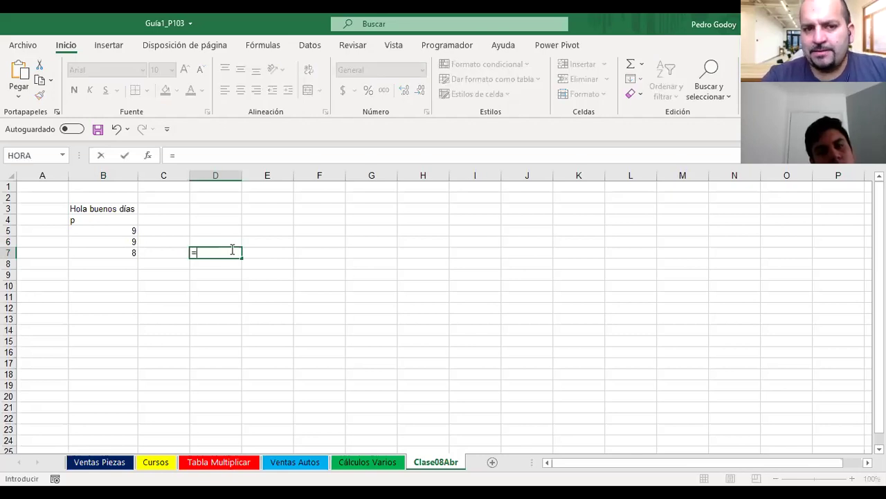
{"action": "left_click", "coordinate": [129, 230]}
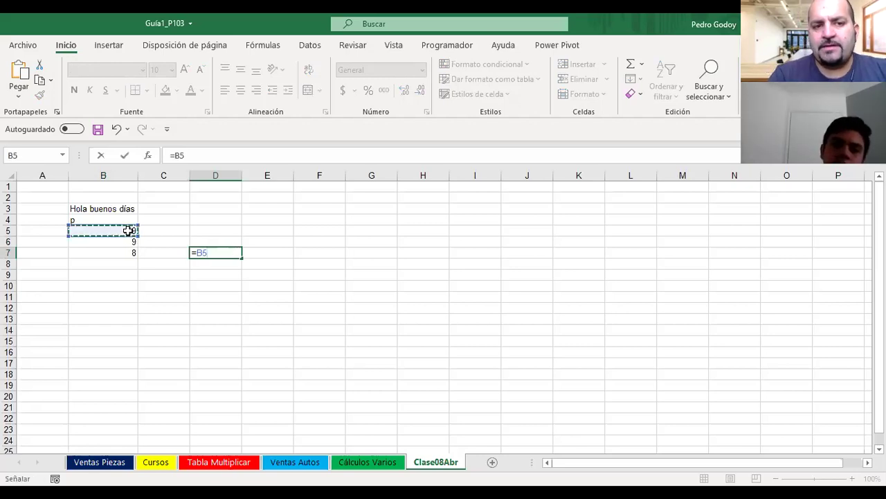
{"action": "key", "text": "Return"}
{"action": "left_click", "coordinate": [224, 253]}
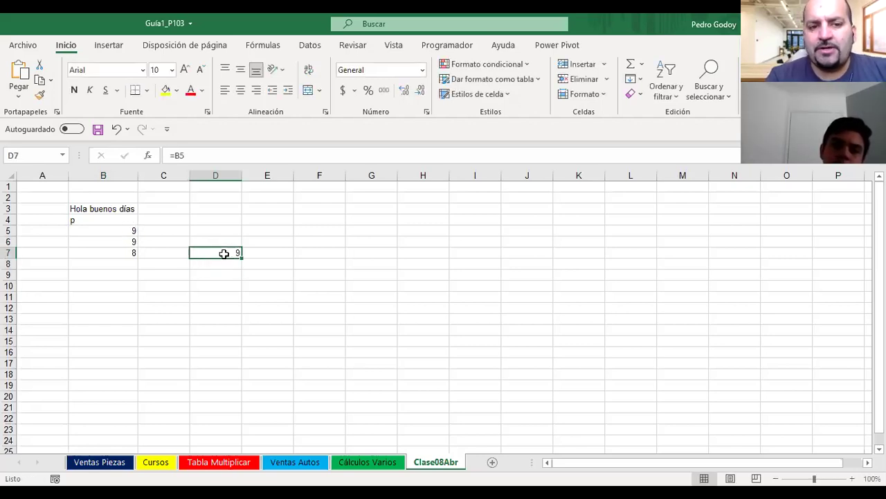
Change B5 to 12 and check that D7 now shows 12.
{"action": "left_click", "coordinate": [124, 231]}
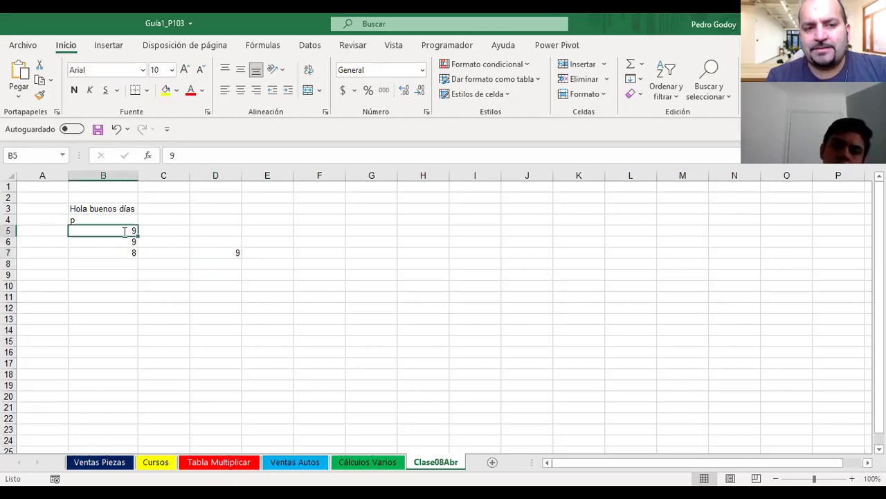
{"action": "type", "text": "12"}
{"action": "key", "text": "Return"}
{"action": "left_click", "coordinate": [223, 255]}
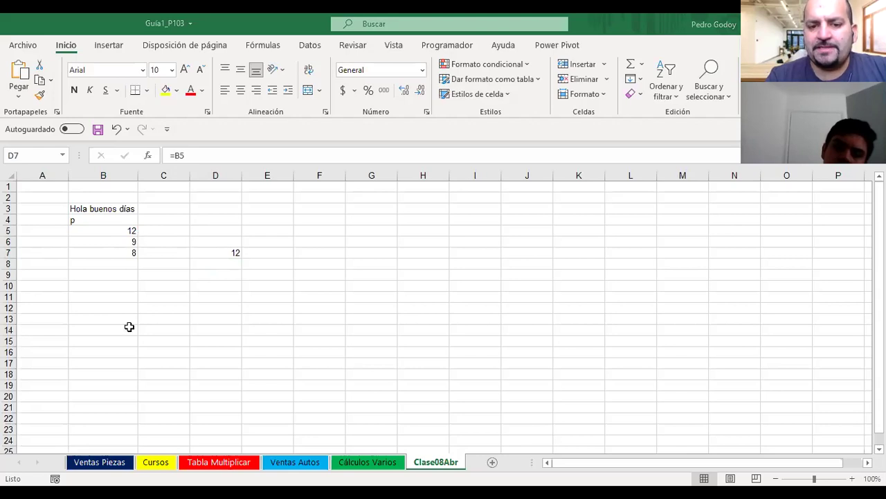
{"action": "left_click", "coordinate": [157, 462]}
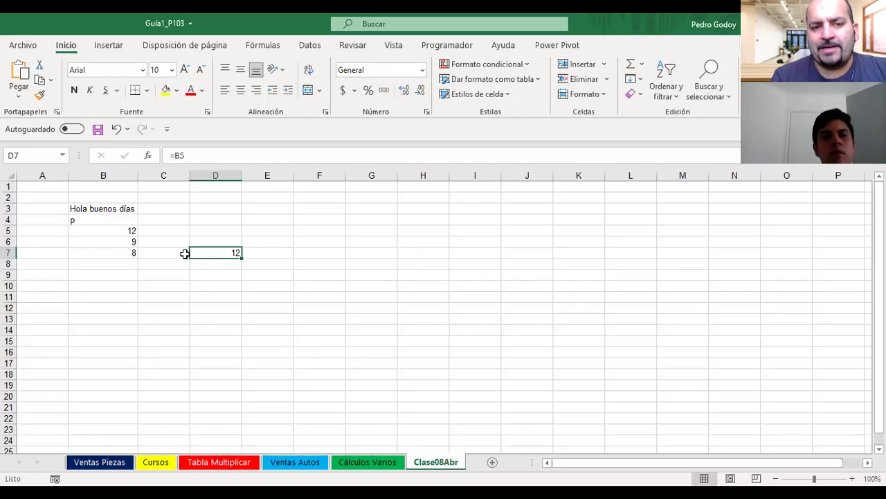
{"action": "left_click", "coordinate": [217, 273]}
{"action": "left_click", "coordinate": [218, 263]}
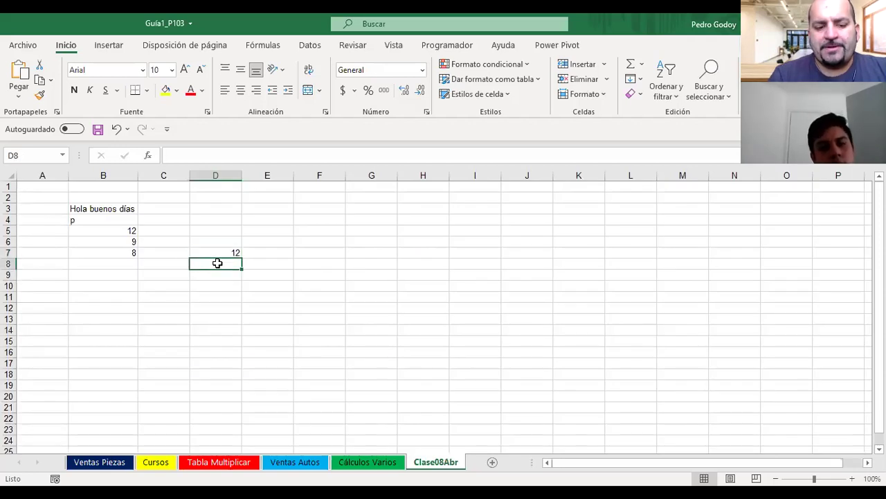
Enter =Cursos!B8 in D8 so it shows Curso A from the Cursos sheet.
{"action": "type", "text": "="}
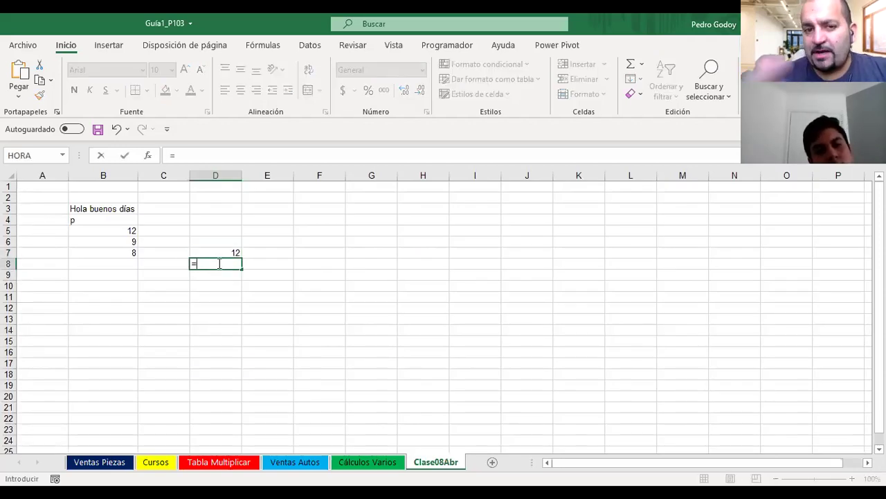
{"action": "left_click", "coordinate": [156, 463]}
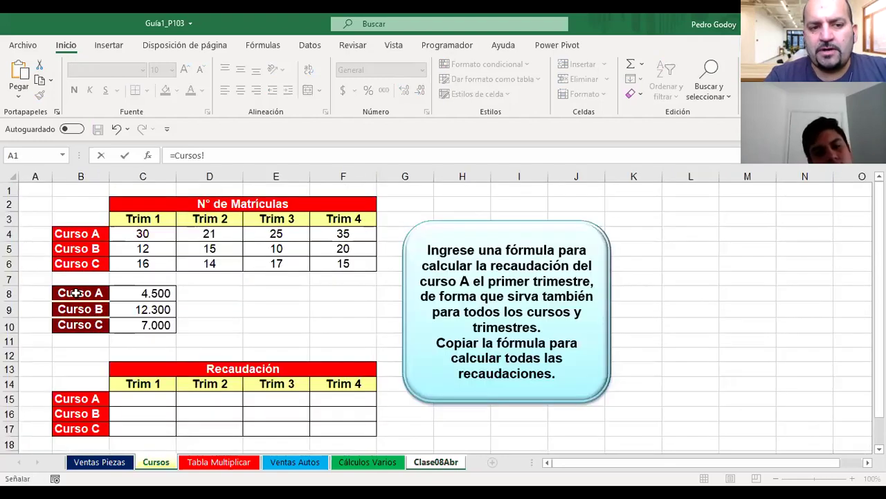
{"action": "left_click", "coordinate": [76, 293]}
{"action": "key", "text": "Return"}
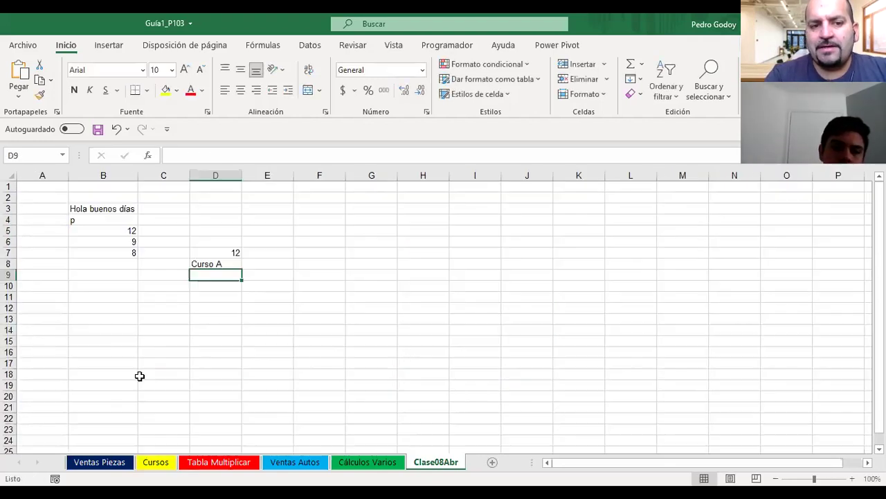
{"action": "left_click", "coordinate": [225, 263]}
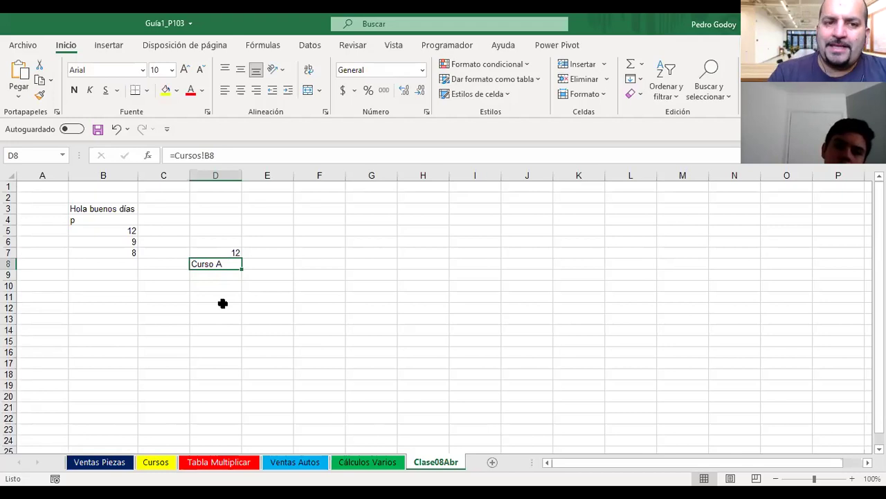
Inspect the sheet name and cell parts of the D8 formula, then discard the edit.
{"action": "left_click_drag", "start_coordinate": [175, 156], "coordinate": [204, 157]}
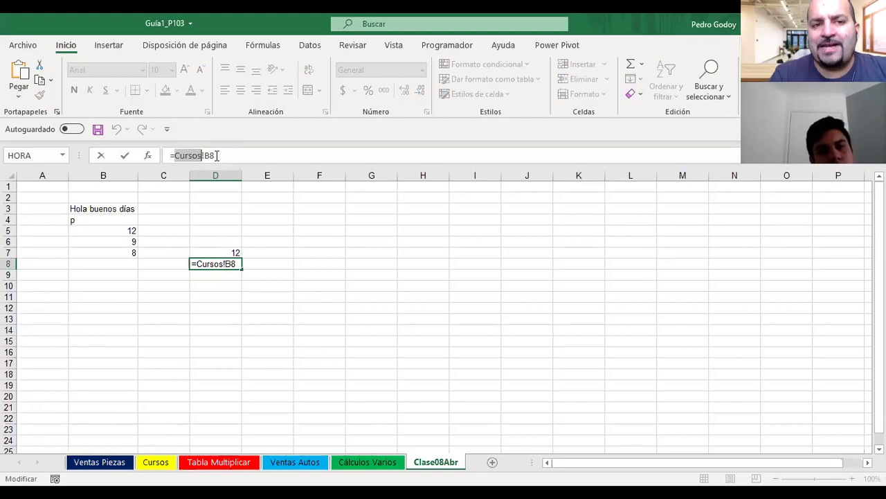
{"action": "double_click", "coordinate": [207, 156]}
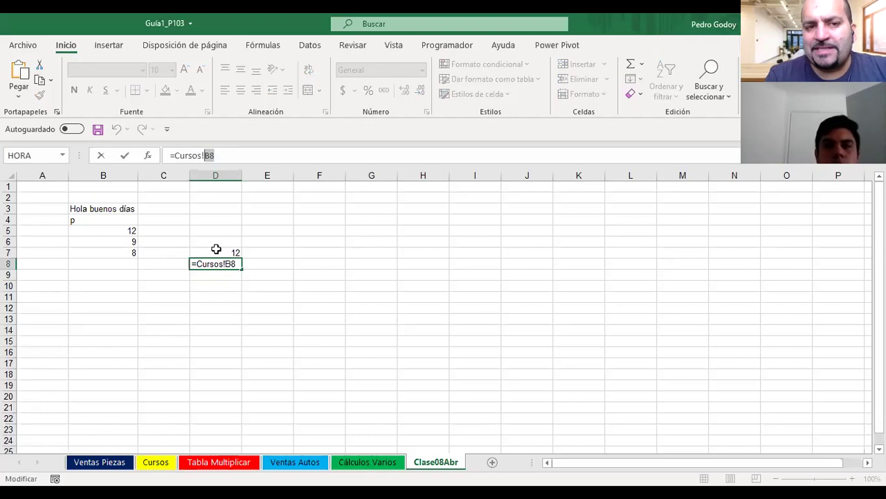
{"action": "left_click", "coordinate": [214, 282]}
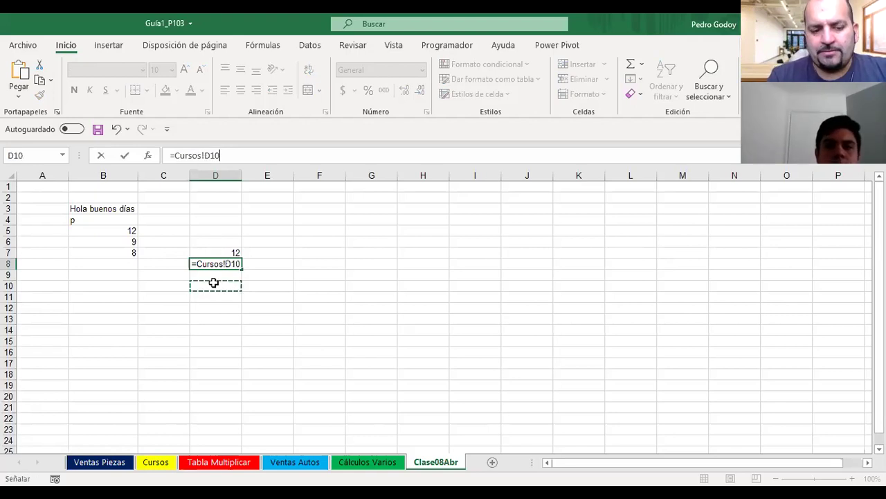
{"action": "key", "text": "Escape"}
{"action": "left_click", "coordinate": [225, 272]}
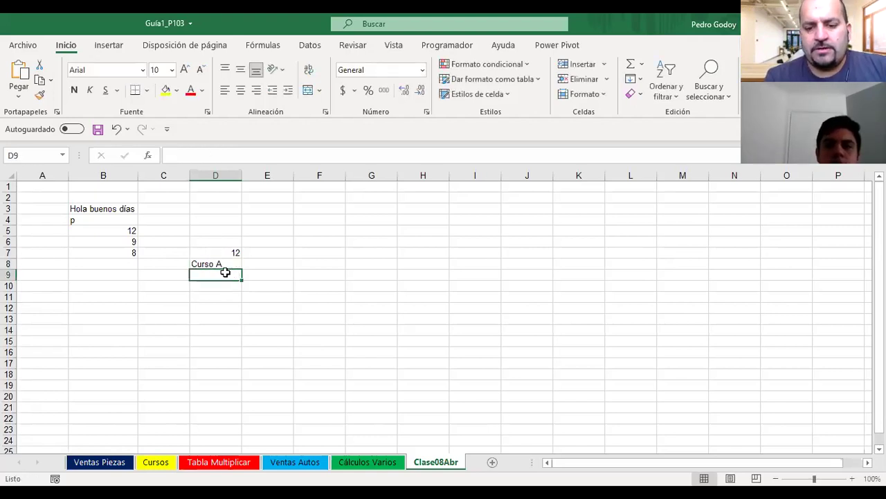
Enter =B8 in D9, which shows 0 because B8 is empty.
{"action": "type", "text": "="}
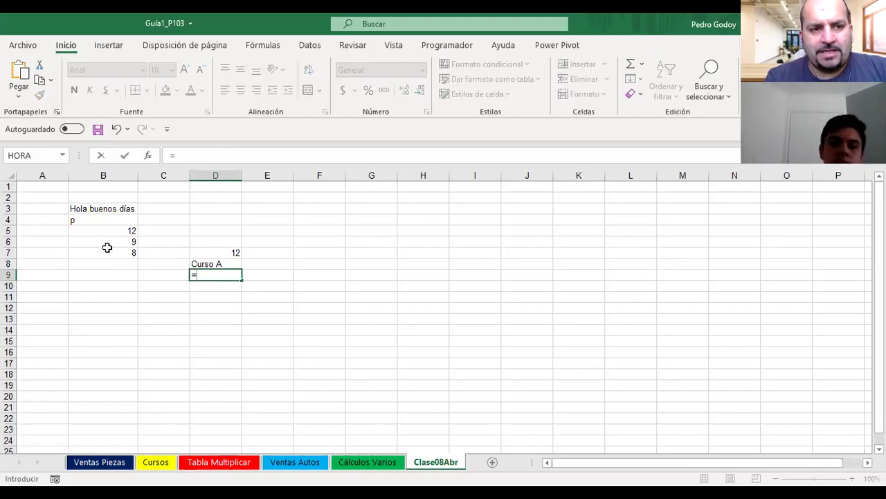
{"action": "left_click", "coordinate": [112, 264]}
{"action": "key", "text": "Return"}
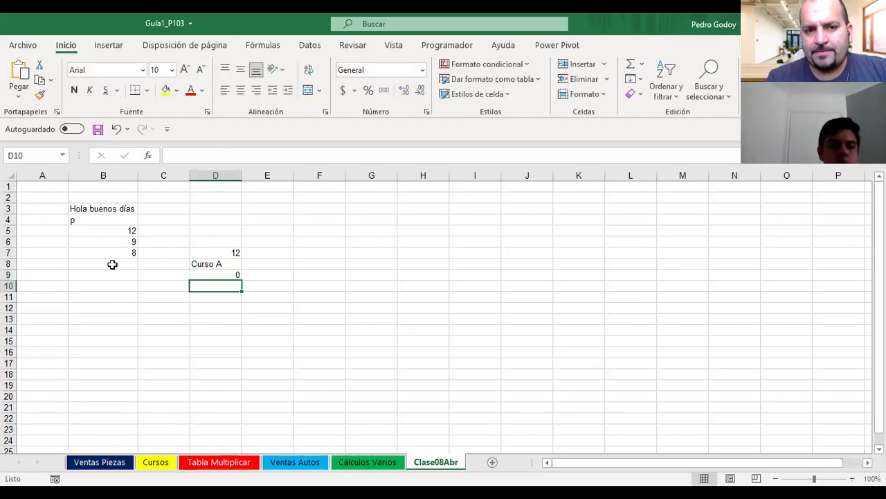
{"action": "left_click", "coordinate": [222, 277]}
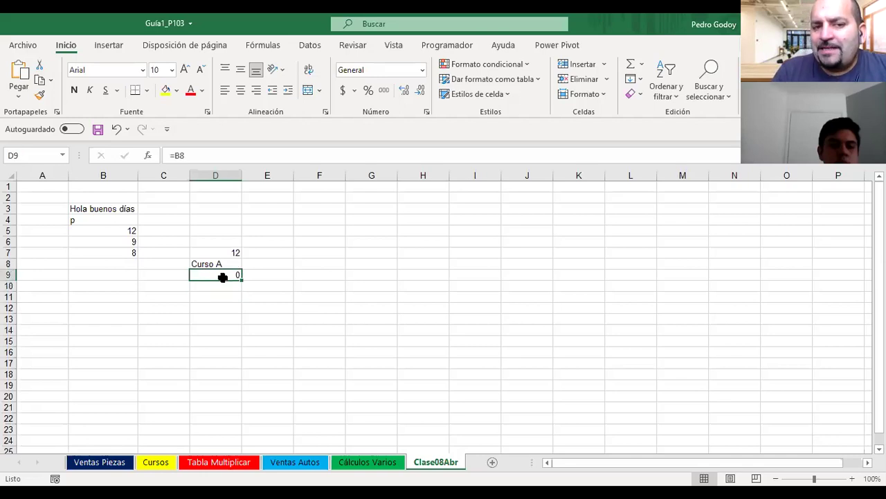
Compare the formulas in D7, D8 and D9.
{"action": "left_click", "coordinate": [203, 263]}
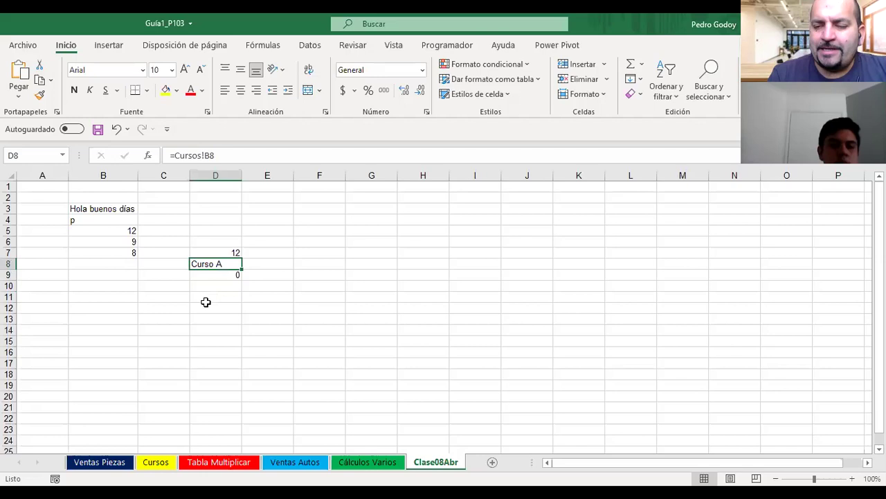
{"action": "key", "text": "Up"}
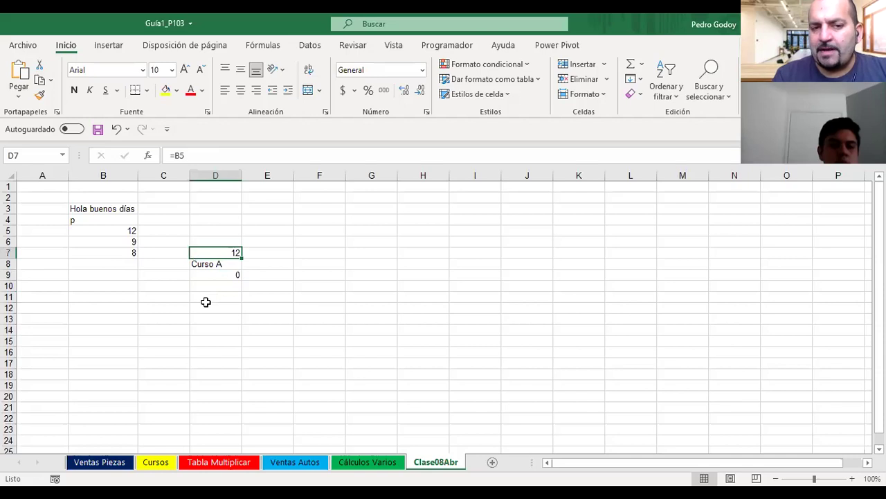
{"action": "key", "text": "Down"}
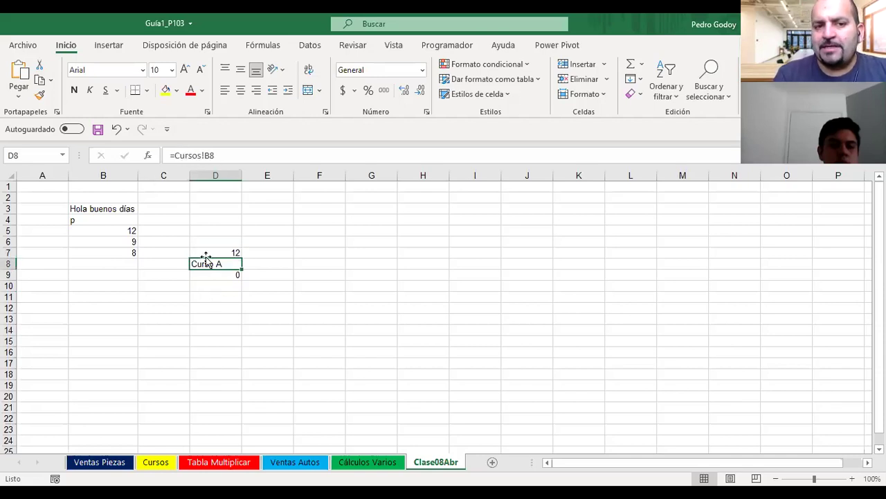
{"action": "left_click", "coordinate": [219, 276]}
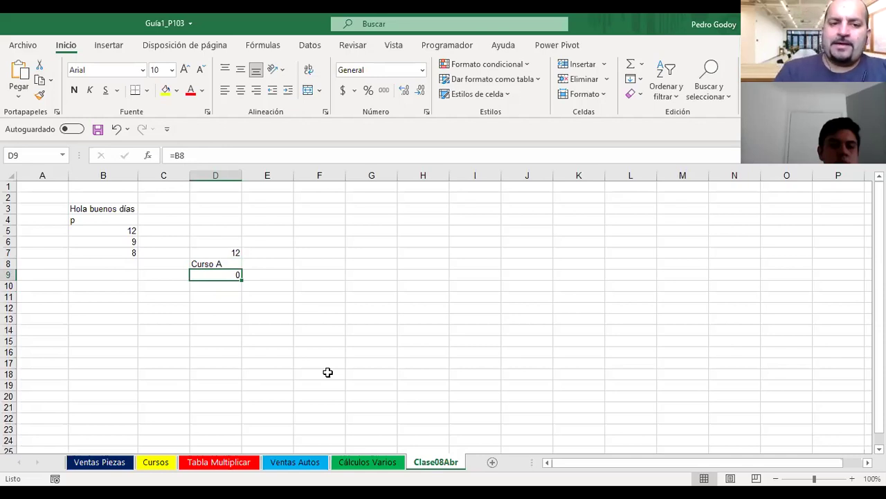
{"action": "key", "text": "Return"}
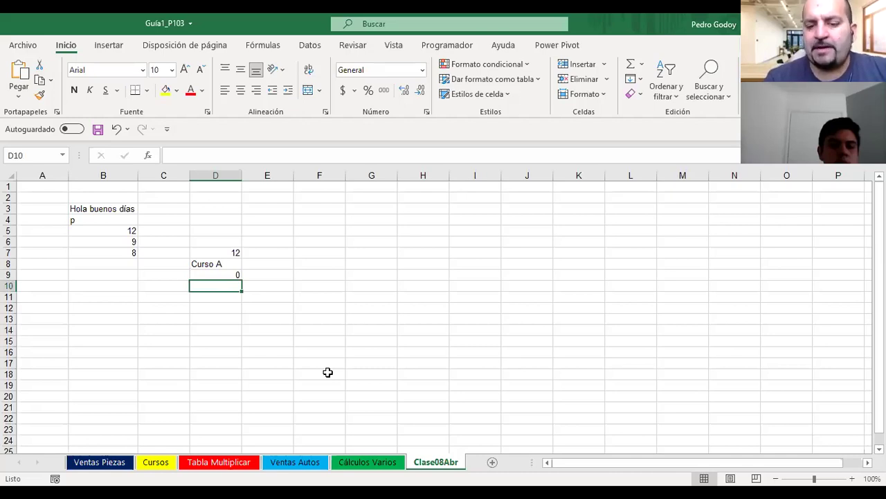
Enter the formula =B5+B8 in D10.
{"action": "type", "text": "="}
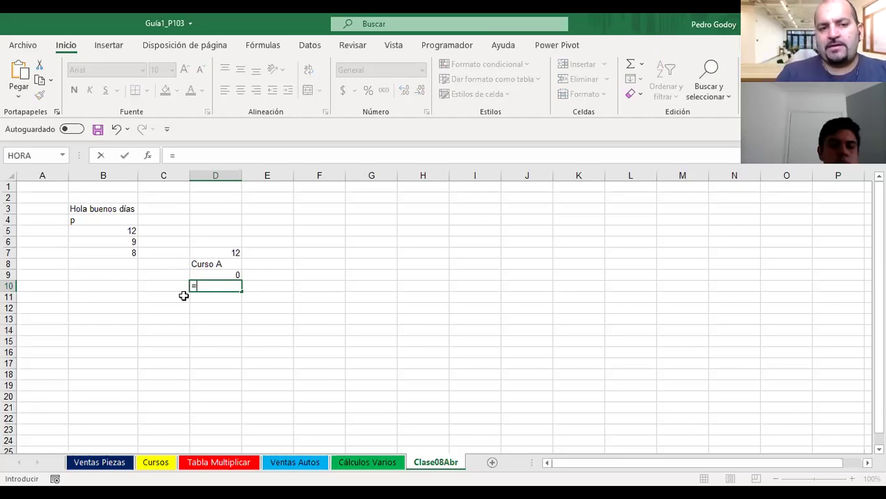
{"action": "left_click", "coordinate": [120, 232]}
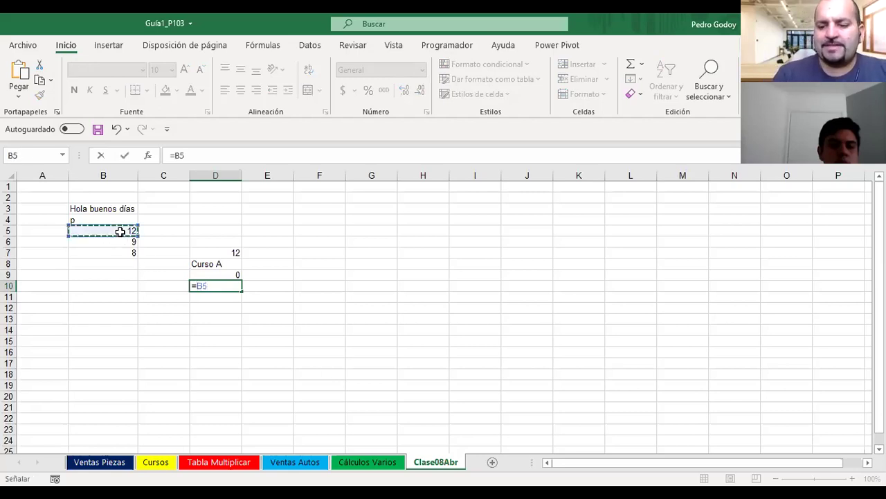
{"action": "type", "text": "+"}
{"action": "left_click", "coordinate": [119, 268]}
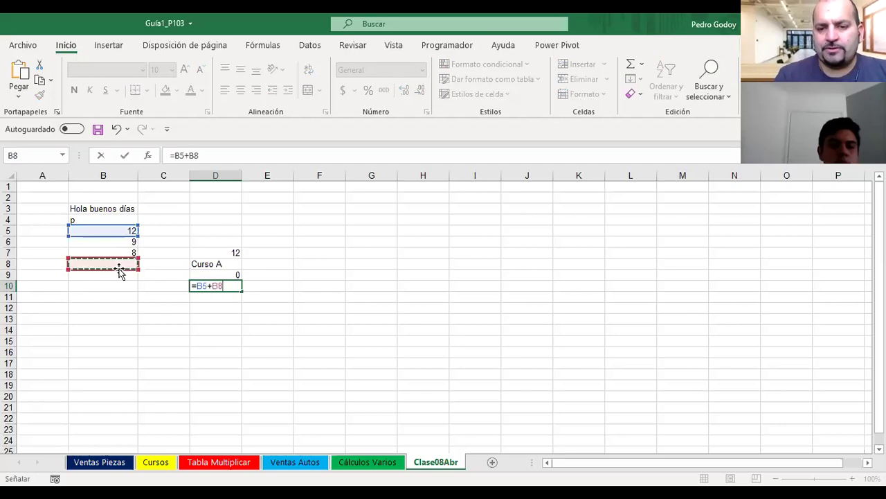
{"action": "key", "text": "Return"}
{"action": "key", "text": "Up"}
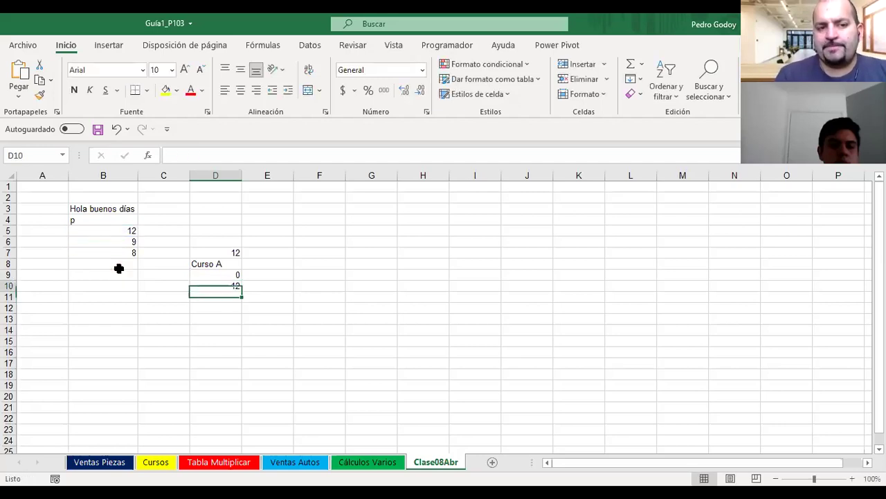
Put 8 in B8 and check the updated results in D9 and D10.
{"action": "left_click", "coordinate": [115, 262]}
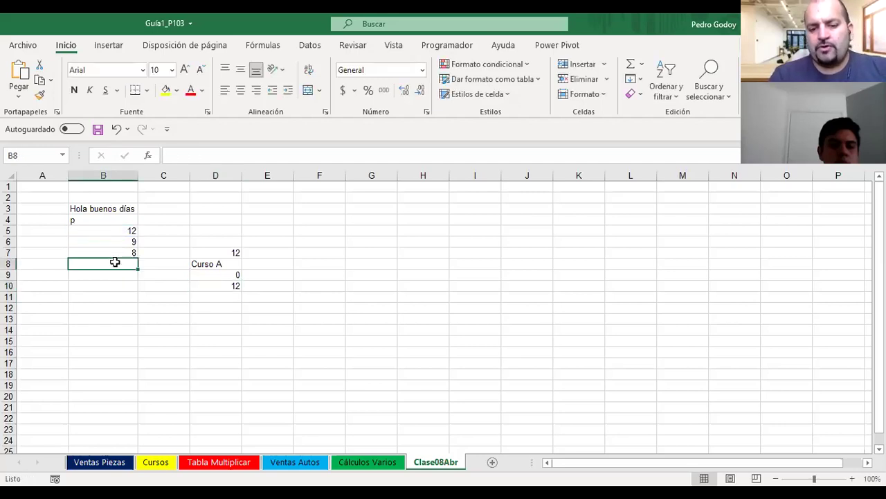
{"action": "type", "text": "8"}
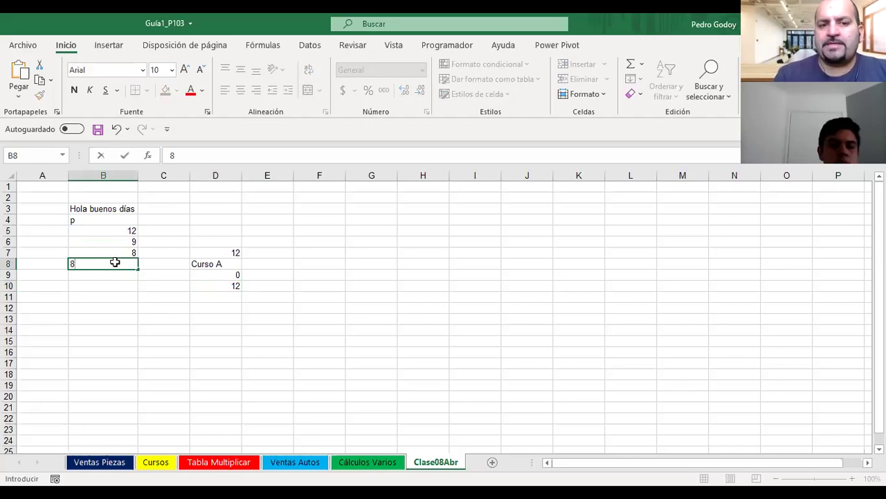
{"action": "key", "text": "Return"}
{"action": "left_click", "coordinate": [218, 276]}
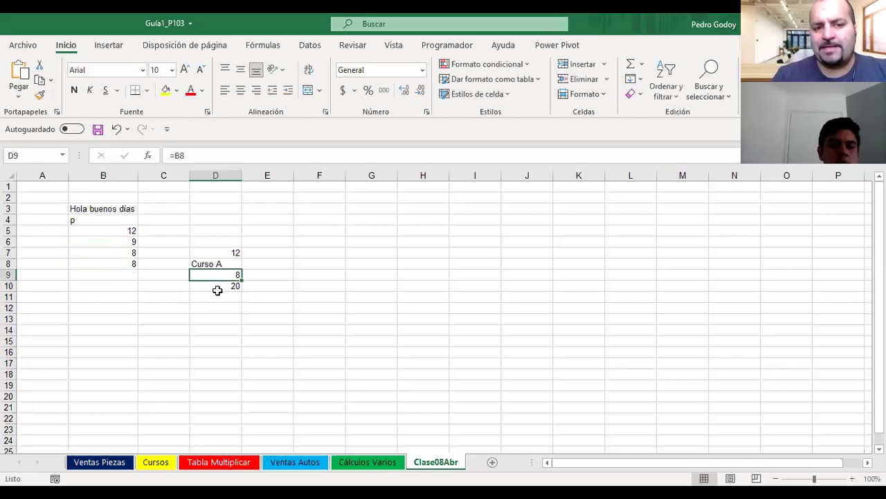
{"action": "left_click", "coordinate": [218, 288]}
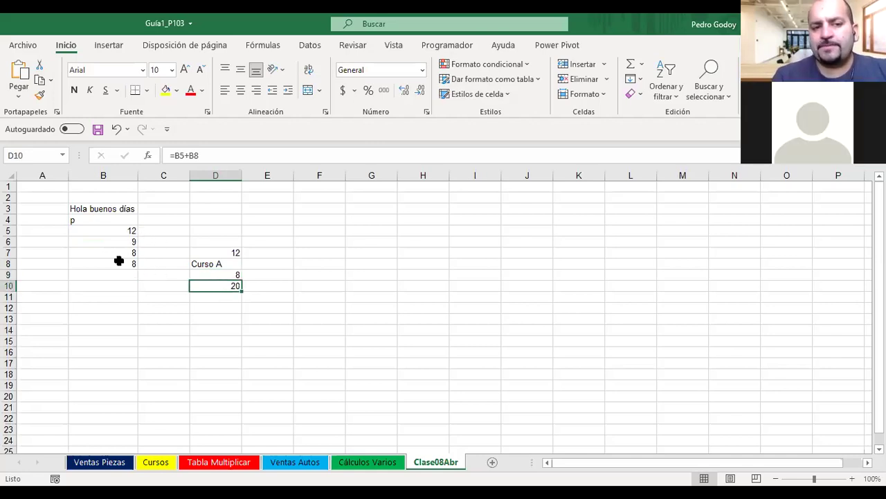
Change B5 to 1234 and confirm D10 recalculates to 1242.
{"action": "left_click", "coordinate": [117, 230]}
{"action": "type", "text": "1234"}
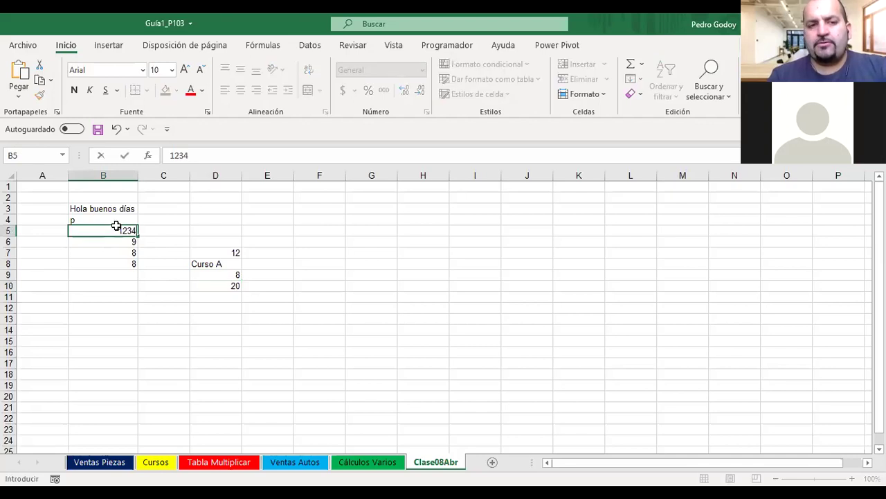
{"action": "key", "text": "Return"}
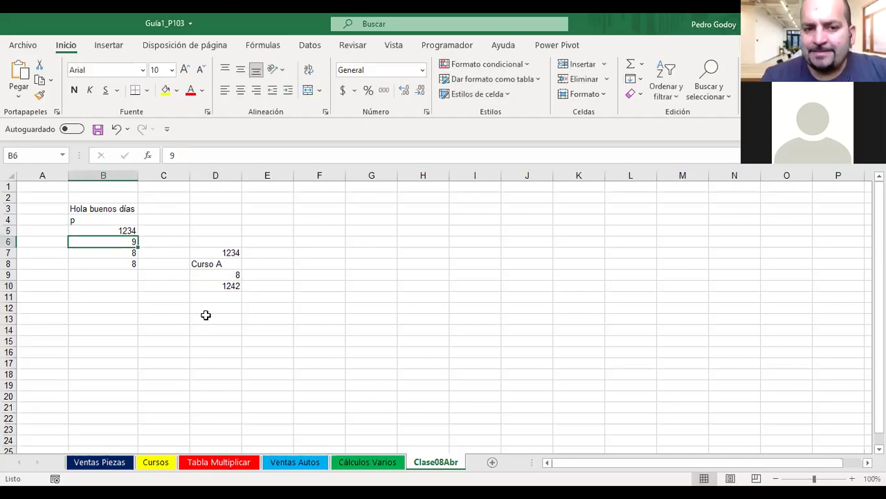
{"action": "left_click", "coordinate": [217, 290]}
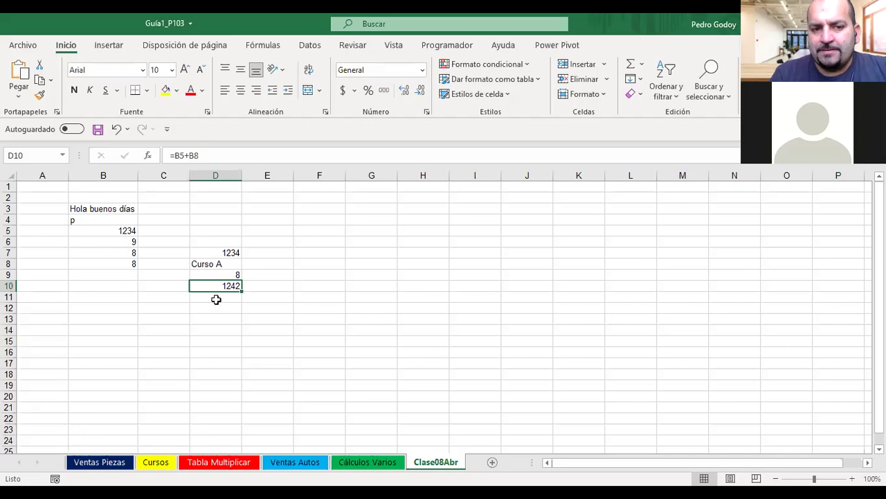
{"action": "left_click", "coordinate": [217, 300]}
Enter =SUMA(B5:B8) in D11 to total column B as 1259.
{"action": "type", "text": "=s"}
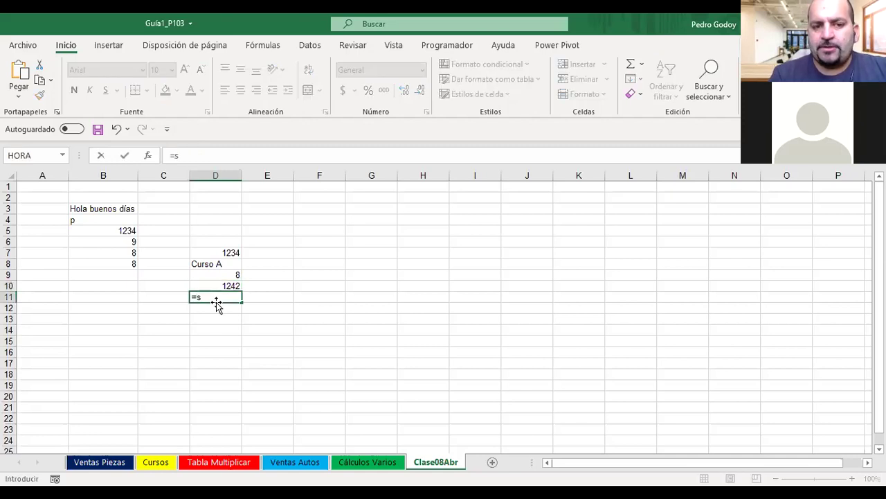
{"action": "type", "text": "umu"}
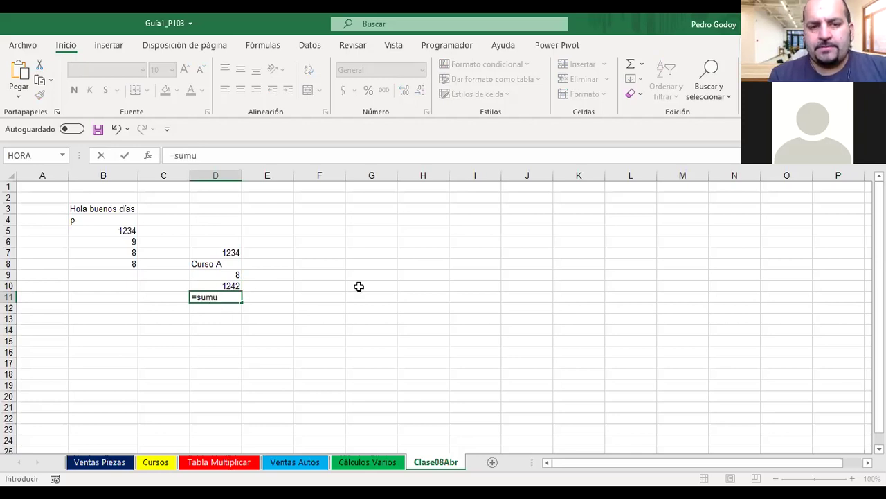
{"action": "key", "text": "BackSpace"}
{"action": "type", "text": "a("}
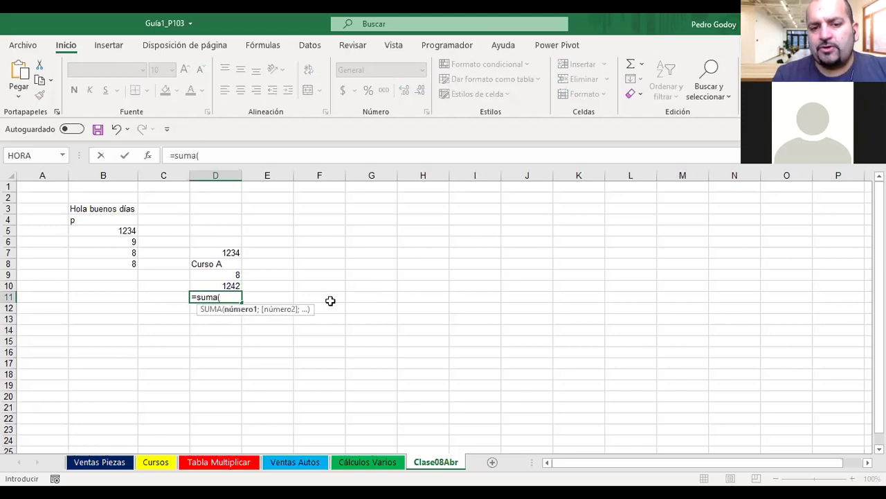
{"action": "left_click", "coordinate": [112, 229]}
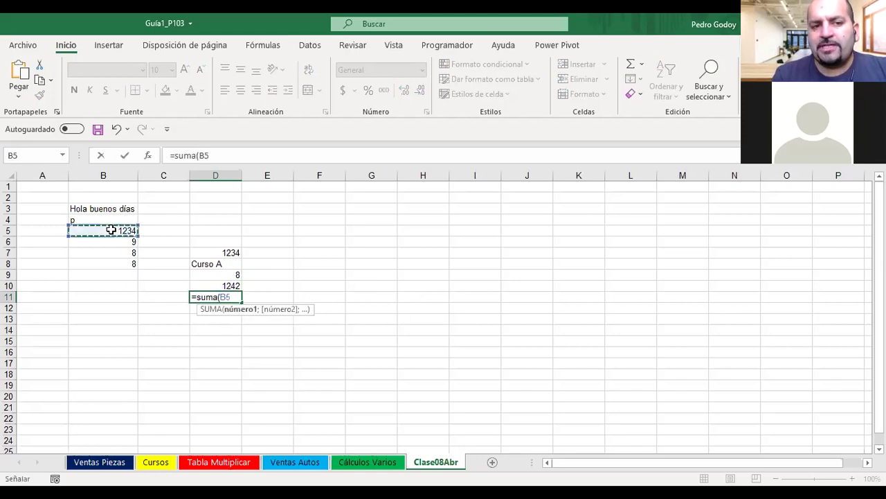
{"action": "left_click_drag", "start_coordinate": [117, 262], "coordinate": [118, 262]}
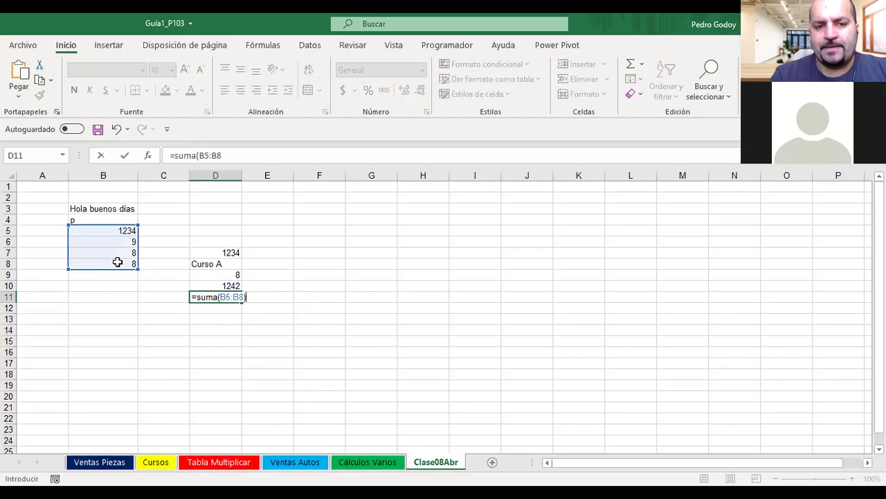
{"action": "key", "text": "Return"}
{"action": "key", "text": "Up"}
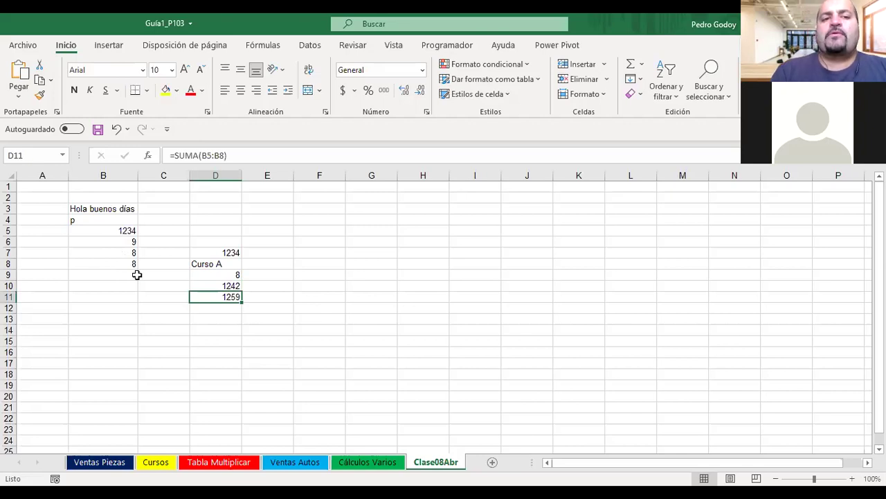
Select the value range B5:B8 using drag and Shift+Down.
{"action": "left_click_drag", "start_coordinate": [107, 229], "coordinate": [126, 264]}
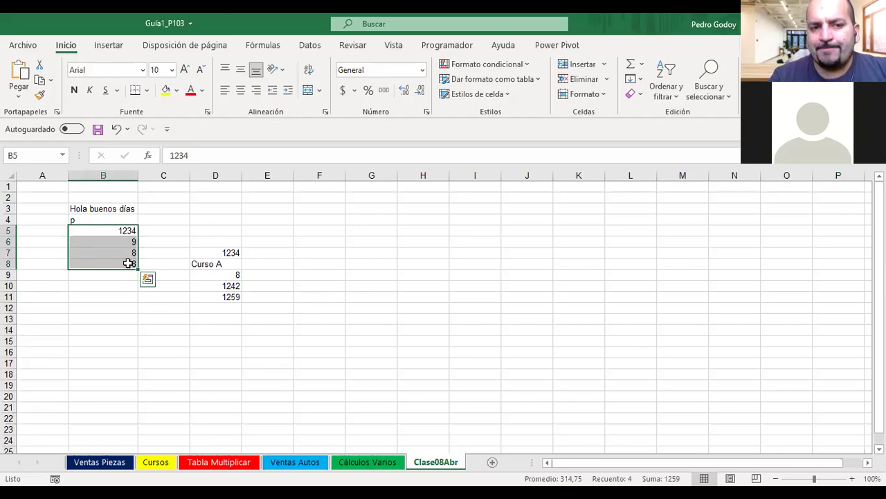
{"action": "left_click", "coordinate": [100, 228]}
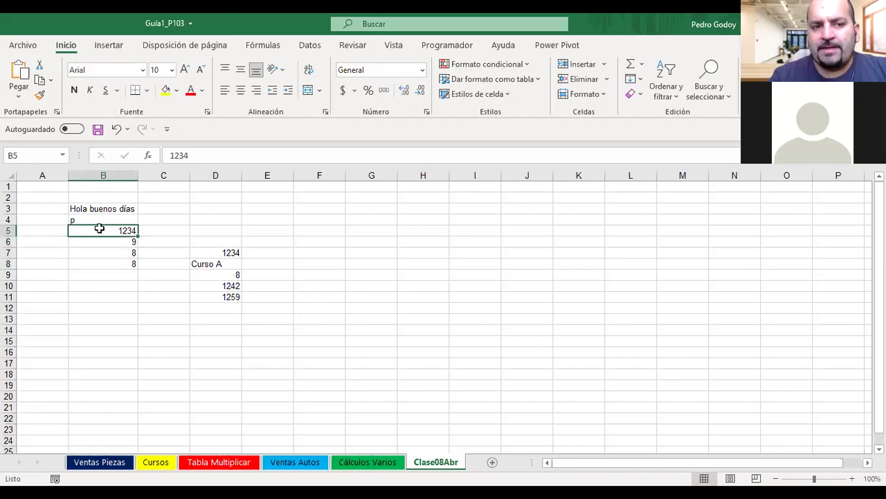
{"action": "key", "text": "shift+Down"}
{"action": "key", "text": "shift+Down"}
{"action": "key", "text": "shift+Down"}
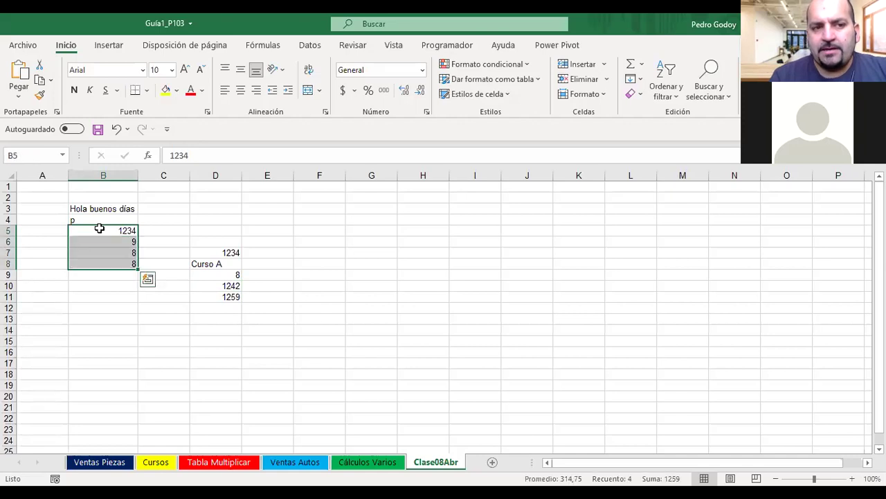
{"action": "key", "text": "shift+Down"}
{"action": "left_click", "coordinate": [100, 228]}
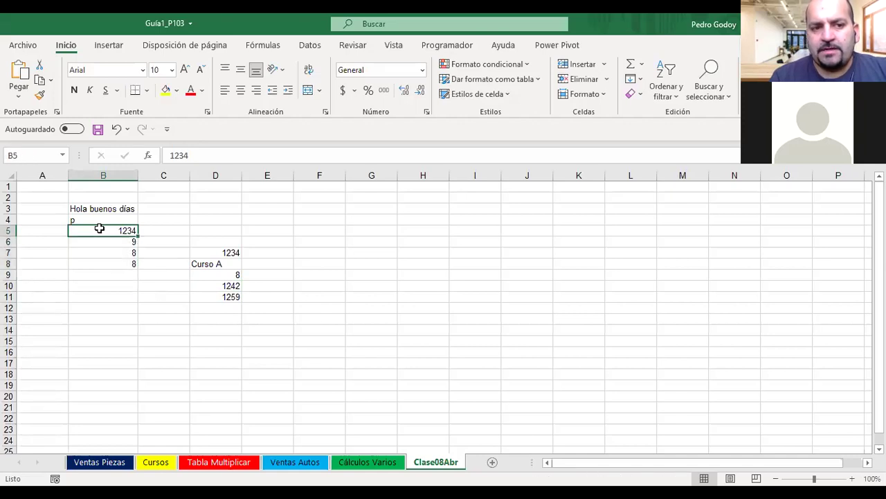
{"action": "key", "text": "shift+Down"}
{"action": "key", "text": "shift+Down"}
{"action": "key", "text": "shift+Down"}
{"action": "key", "text": "ctrl+v"}
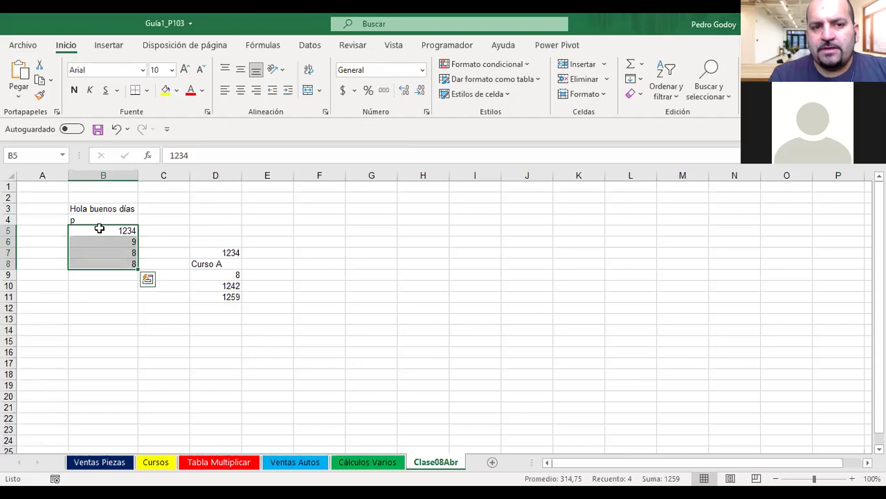
Try swapping the B5:B8 range in the D11 formula for E7, then discard the edit.
{"action": "left_click", "coordinate": [224, 297]}
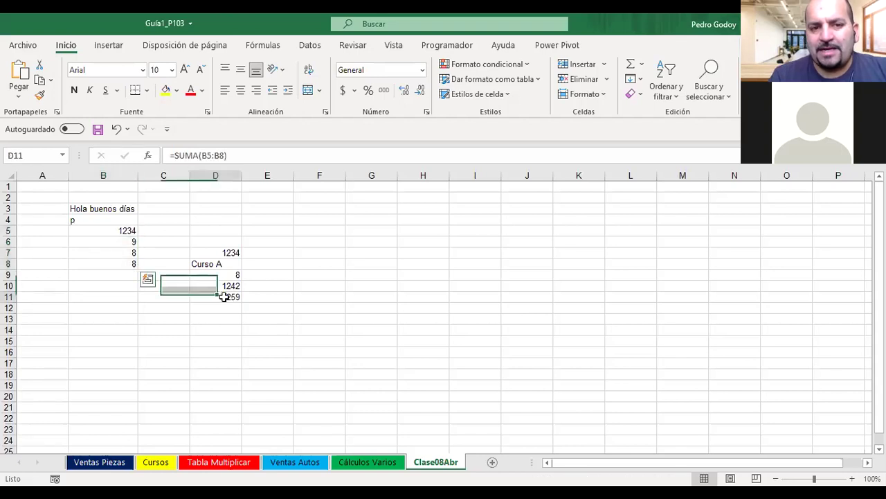
{"action": "left_click", "coordinate": [213, 156]}
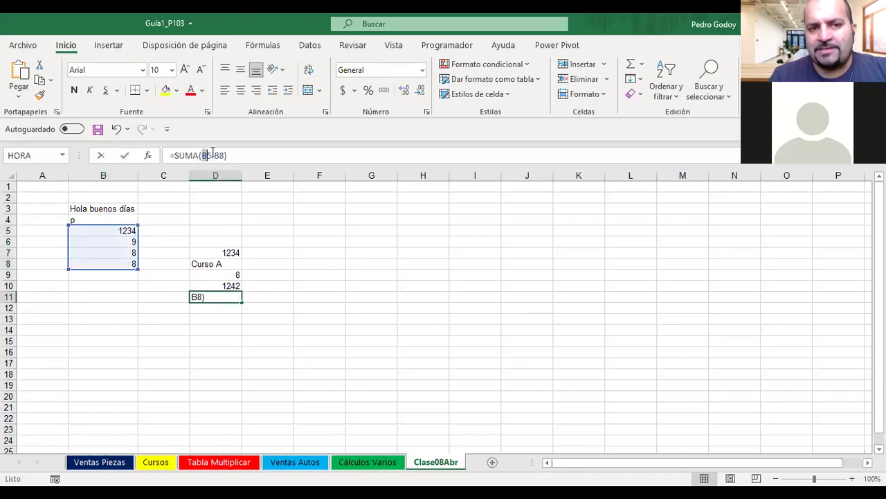
{"action": "left_click_drag", "start_coordinate": [222, 154], "coordinate": [222, 156]}
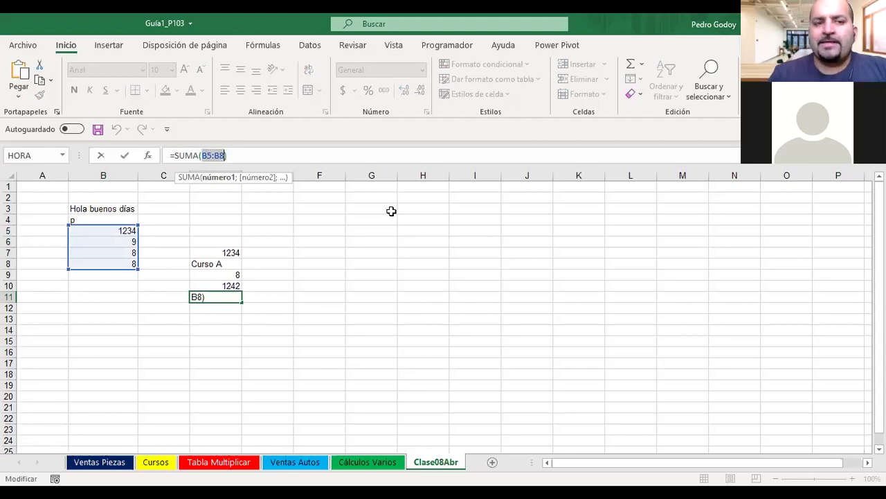
{"action": "left_click", "coordinate": [289, 253]}
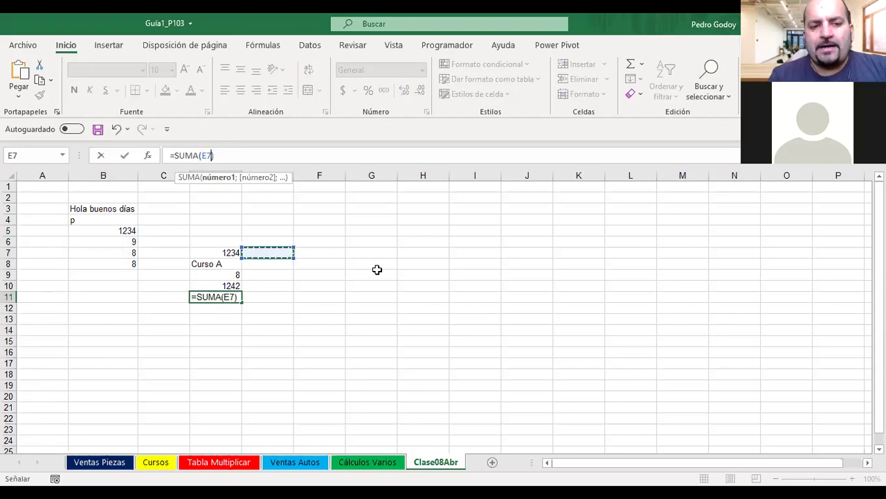
{"action": "key", "text": "Escape"}
Enter 23 in F3 and 45 in I8, then select the F3:I8 block.
{"action": "left_click", "coordinate": [305, 209]}
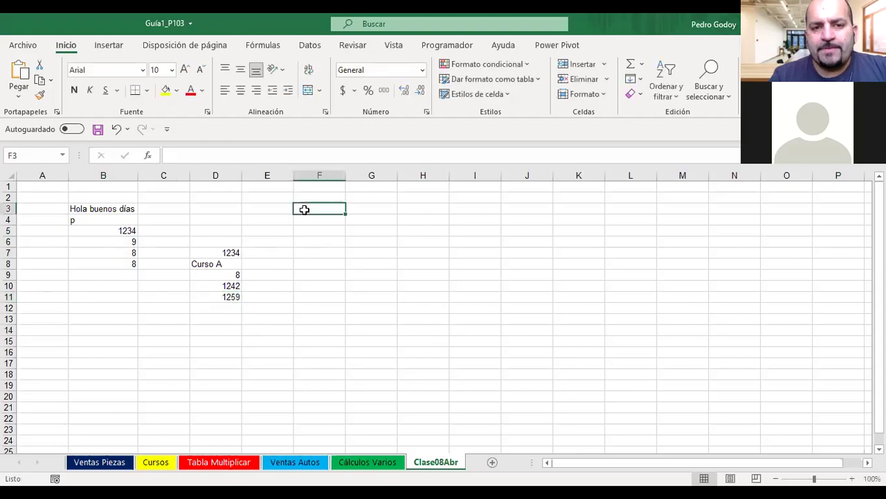
{"action": "type", "text": "2"}
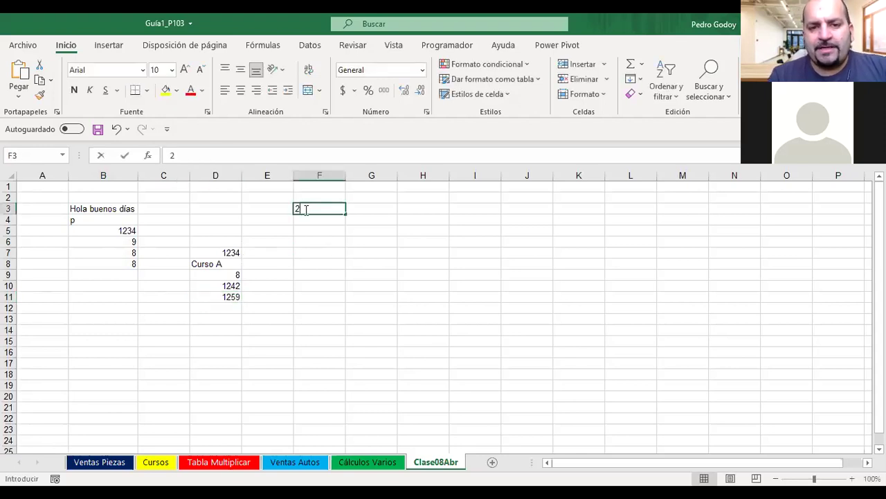
{"action": "type", "text": "3"}
{"action": "left_click", "coordinate": [479, 264]}
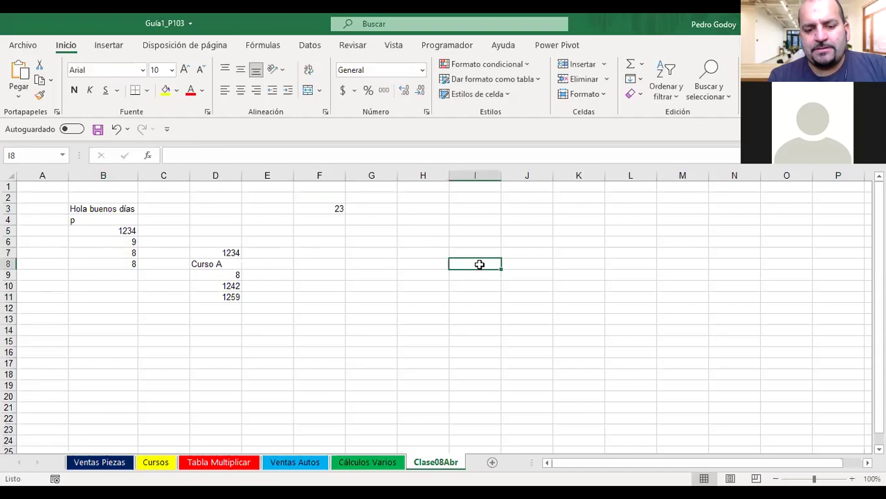
{"action": "type", "text": "45"}
{"action": "left_click", "coordinate": [439, 367]}
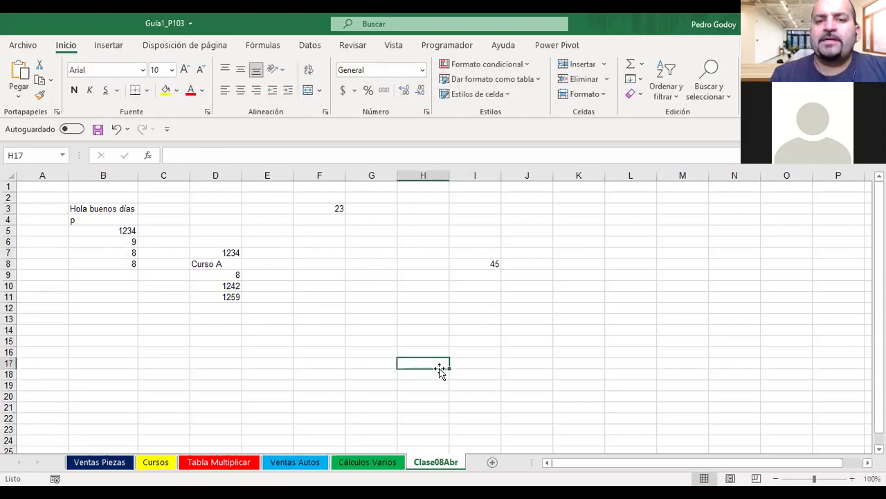
{"action": "left_click_drag", "start_coordinate": [320, 211], "coordinate": [489, 263]}
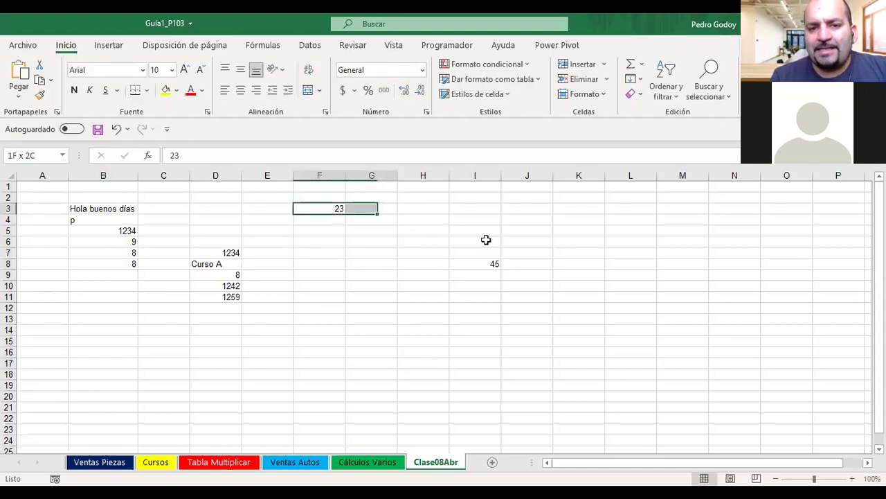
{"action": "left_click_drag", "start_coordinate": [489, 264], "coordinate": [489, 264]}
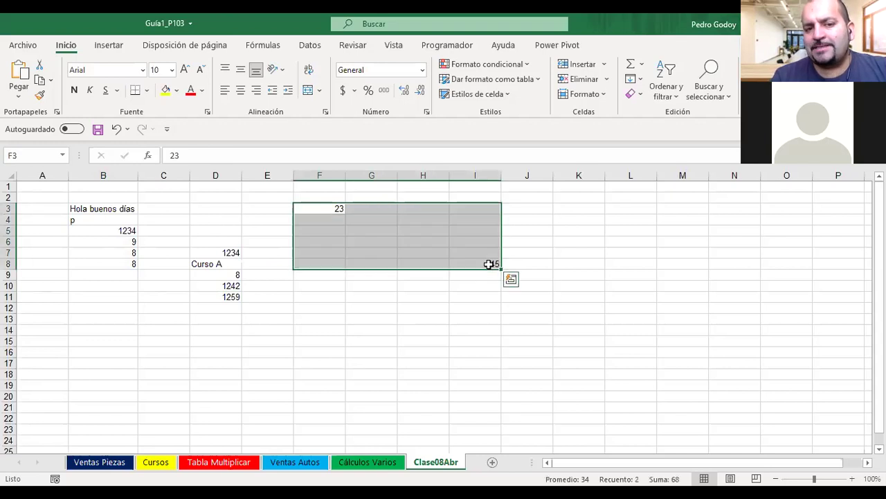
Enter =SUMA(F3:I8) in G11 so it totals 68.
{"action": "left_click", "coordinate": [375, 297]}
{"action": "type", "text": "=s"}
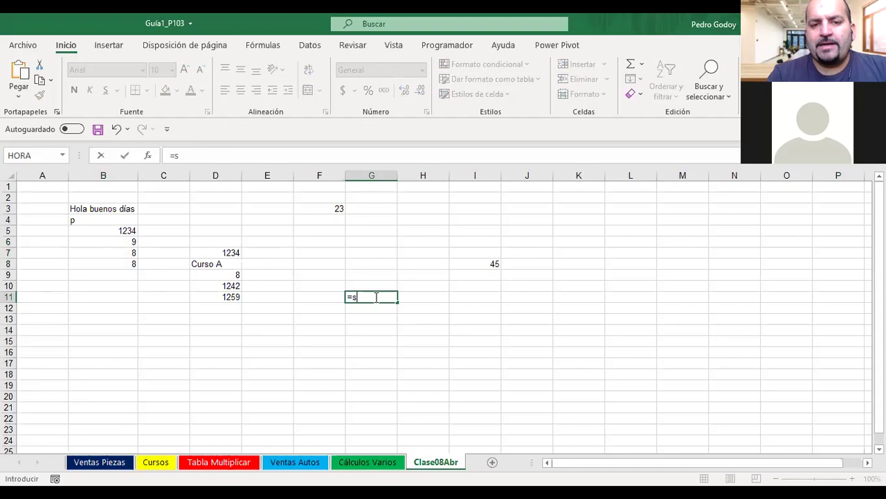
{"action": "type", "text": "uma("}
{"action": "left_click", "coordinate": [323, 208]}
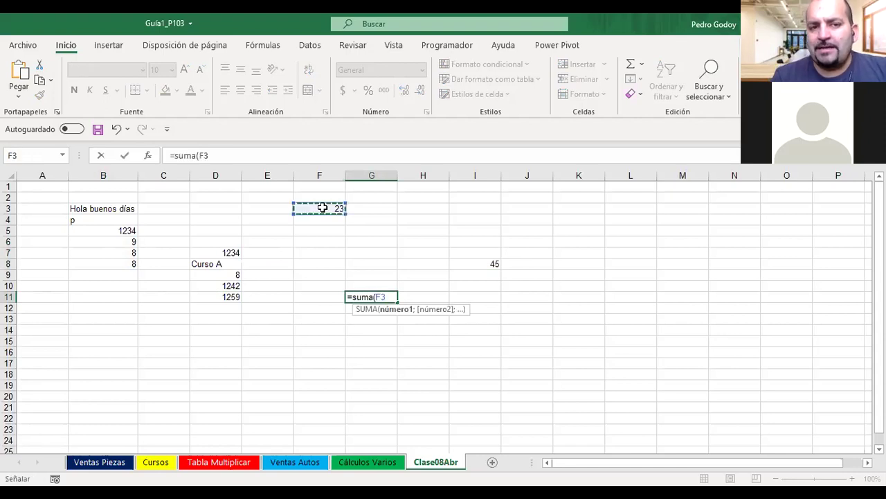
{"action": "key", "text": "F8"}
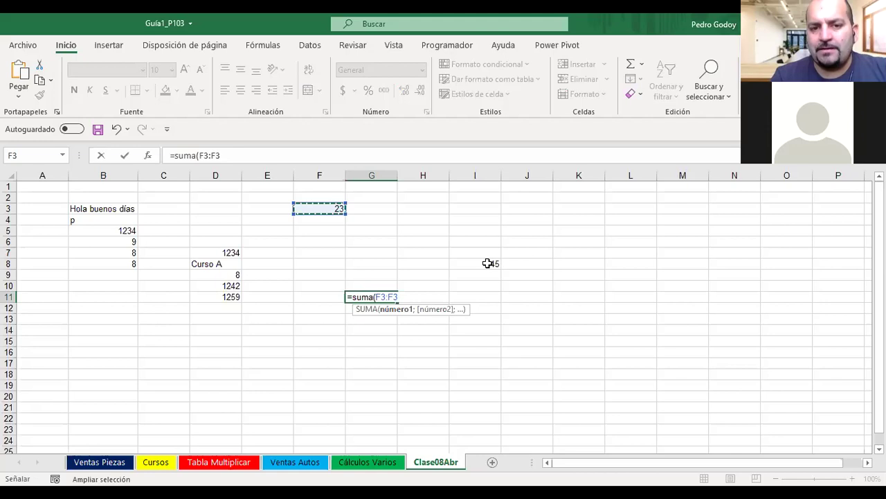
{"action": "left_click", "coordinate": [489, 263]}
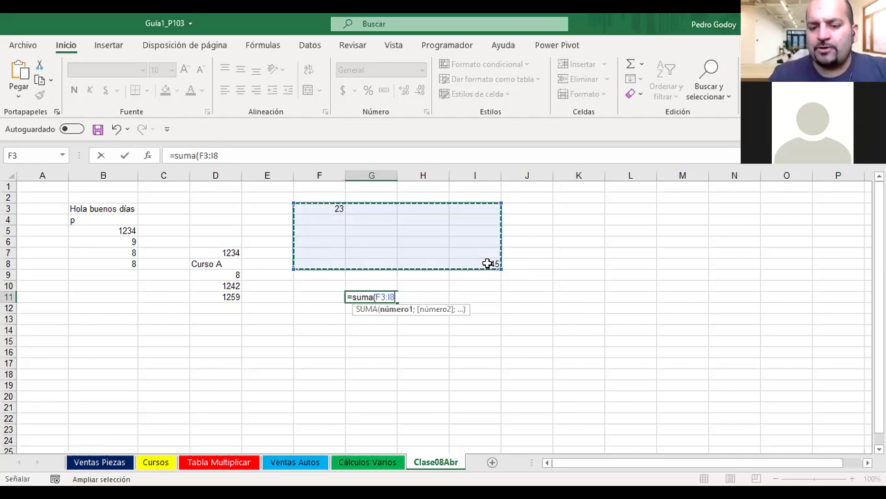
{"action": "type", "text": ")"}
{"action": "key", "text": "Return"}
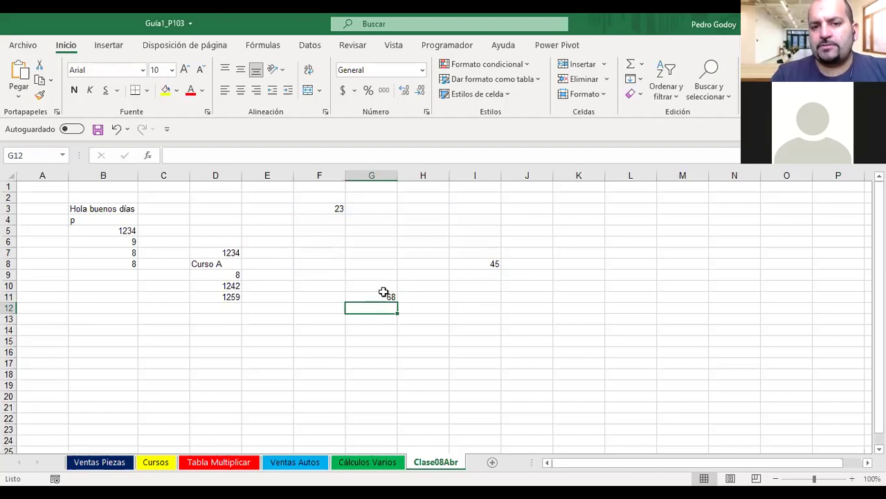
Enter 23 in G5, 45 in G6 and 65 in H6.
{"action": "left_click", "coordinate": [393, 236]}
{"action": "type", "text": "23"}
{"action": "key", "text": "Return"}
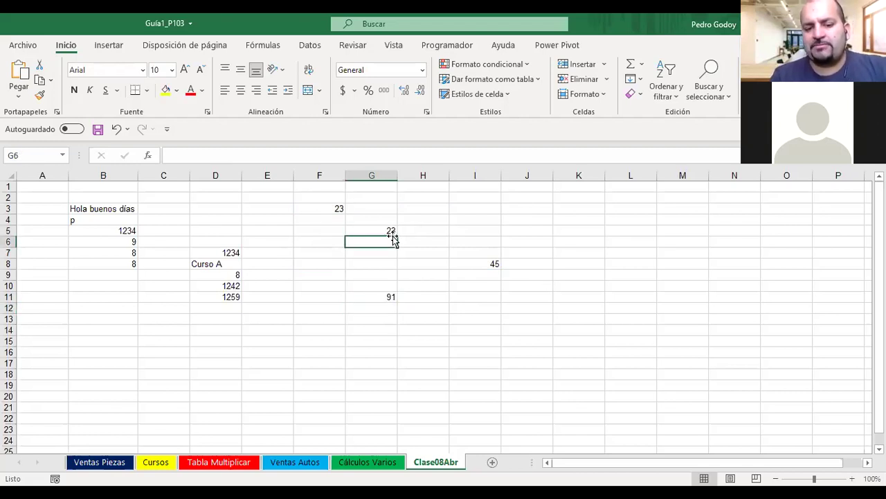
{"action": "type", "text": "45"}
{"action": "key", "text": "Tab"}
{"action": "type", "text": "65"}
{"action": "key", "text": "Return"}
{"action": "double_click", "coordinate": [392, 236]}
{"action": "key", "text": "shift+Tab"}
Fill F6, F5, F4 with 1, 2, 3, put 4 in F8, and clear the 5 from F9.
{"action": "type", "text": "1"}
{"action": "key", "text": "Up"}
{"action": "type", "text": "2"}
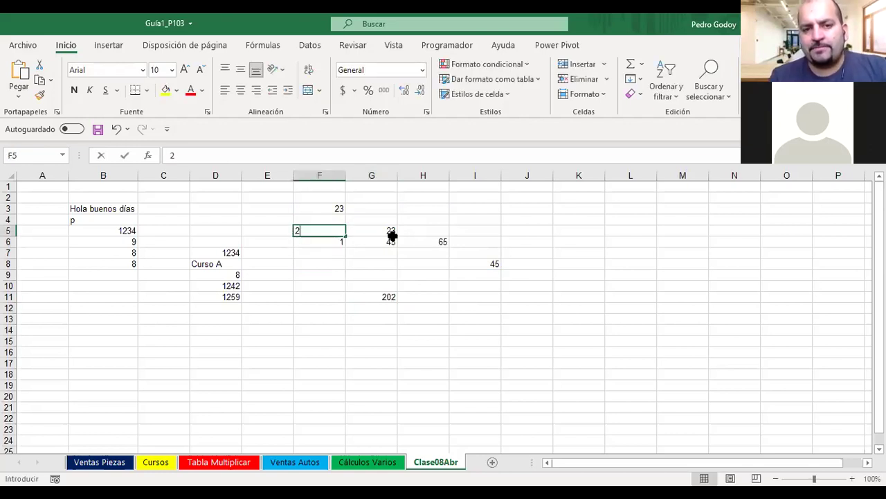
{"action": "key", "text": "Up"}
{"action": "type", "text": "3"}
{"action": "key", "text": "Down"}
{"action": "key", "text": "Down"}
{"action": "key", "text": "Down"}
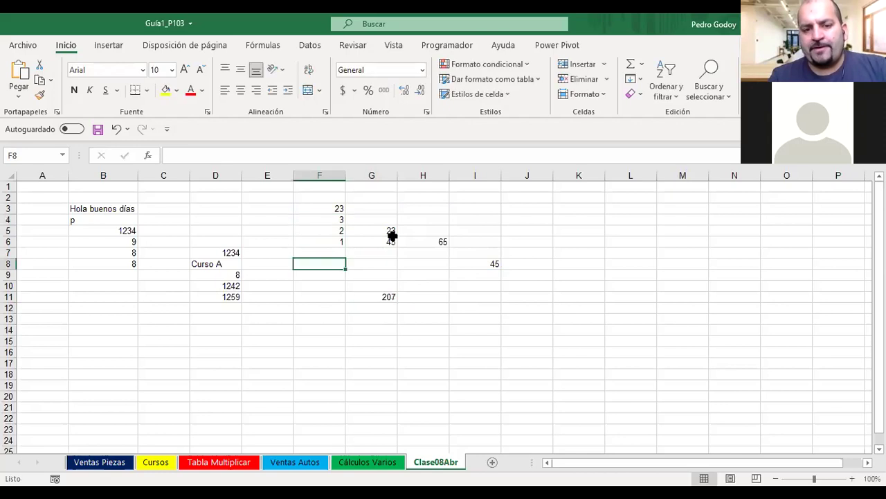
{"action": "type", "text": "4"}
{"action": "key", "text": "Right"}
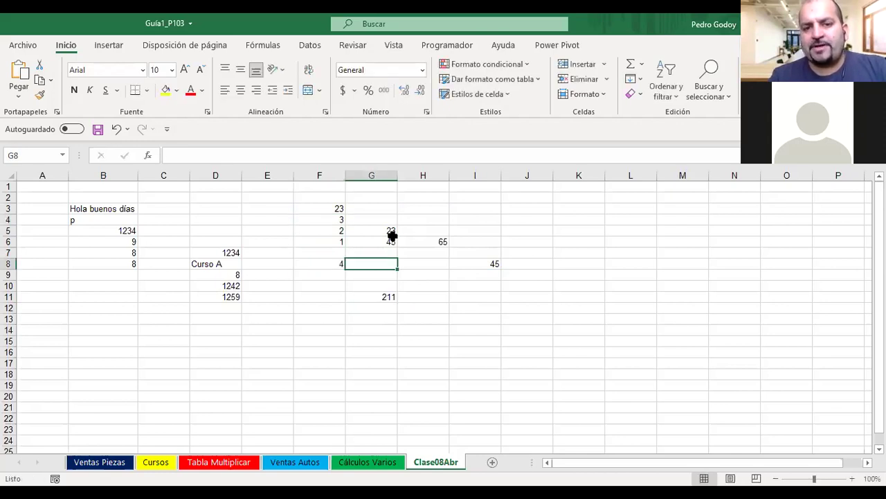
{"action": "key", "text": "Left"}
{"action": "key", "text": "Down"}
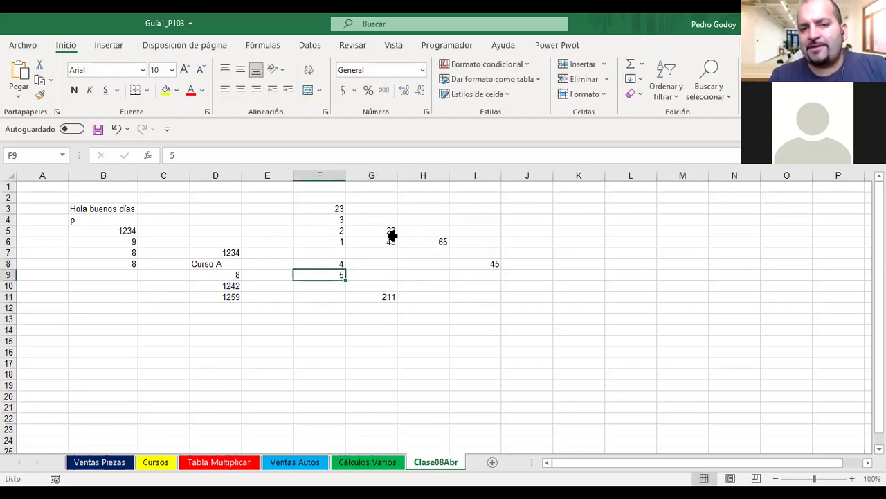
{"action": "key", "text": "Delete"}
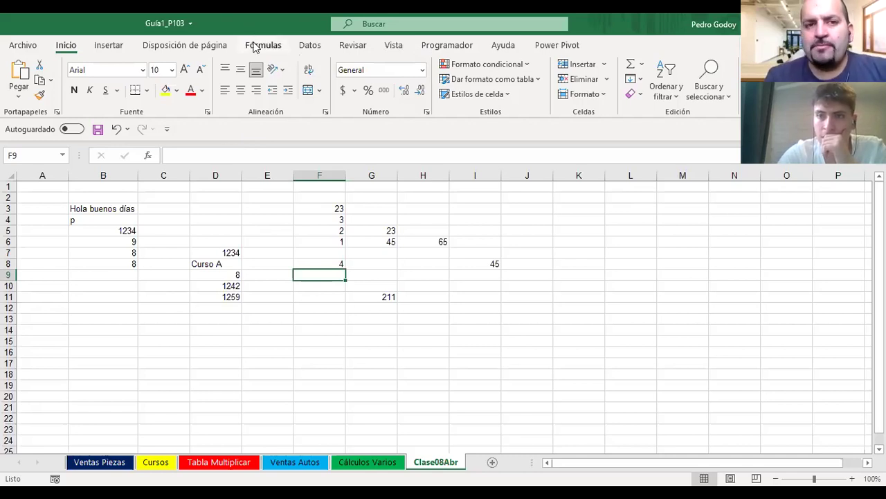
Show the Fórmulas function library and open the Lógicas function list.
{"action": "left_click", "coordinate": [255, 47]}
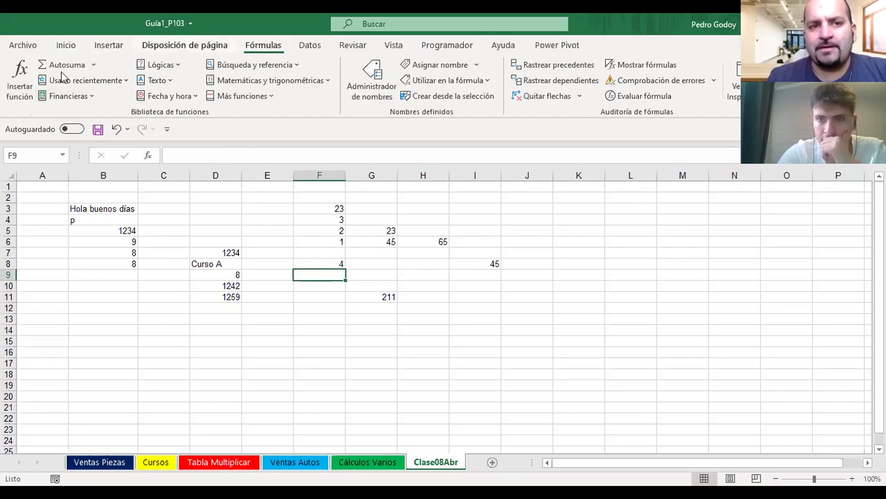
{"action": "left_click", "coordinate": [179, 66]}
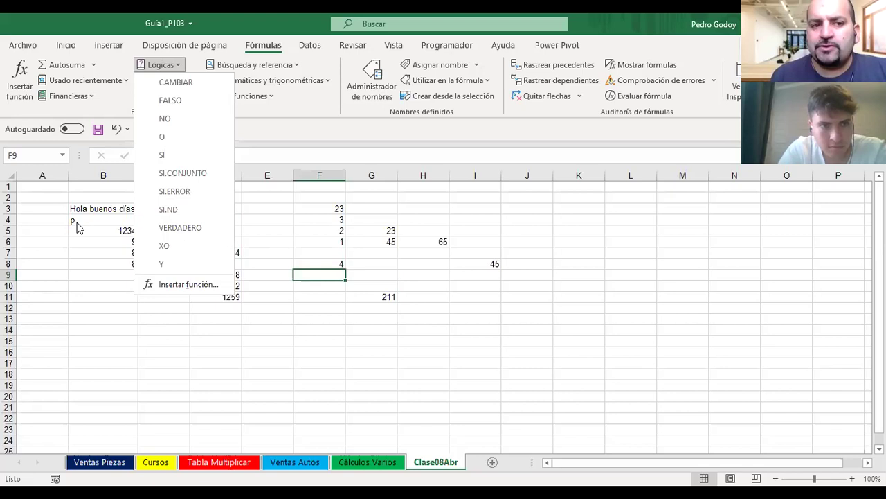
Insert =CONCAT("Hola";"Mundo") into F9 from the Texto functions, showing HolaMundo.
{"action": "key", "text": "Escape"}
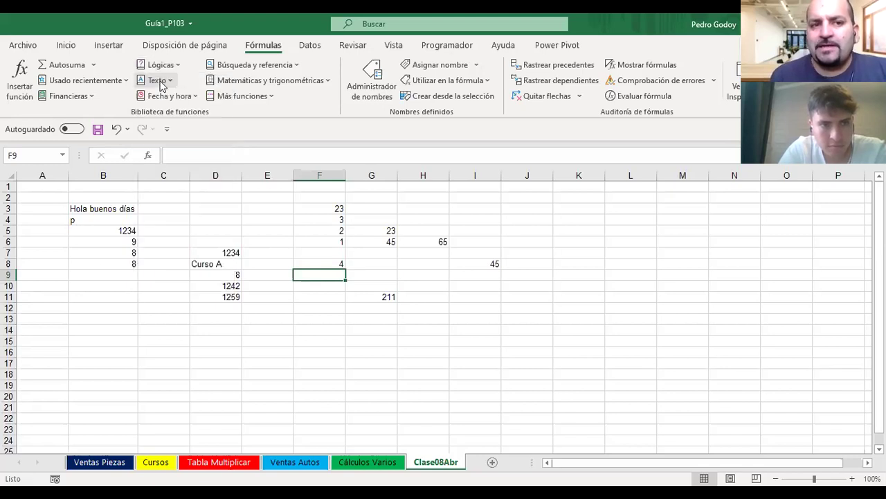
{"action": "left_click", "coordinate": [158, 80]}
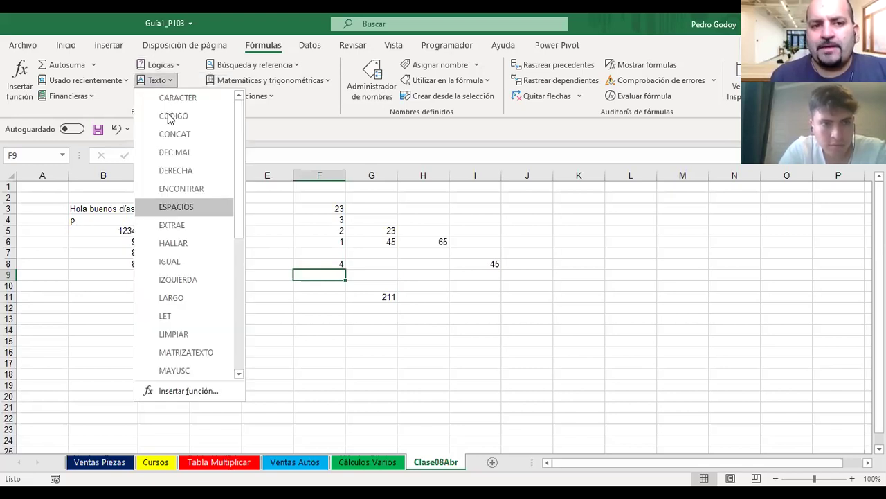
{"action": "left_click", "coordinate": [171, 135]}
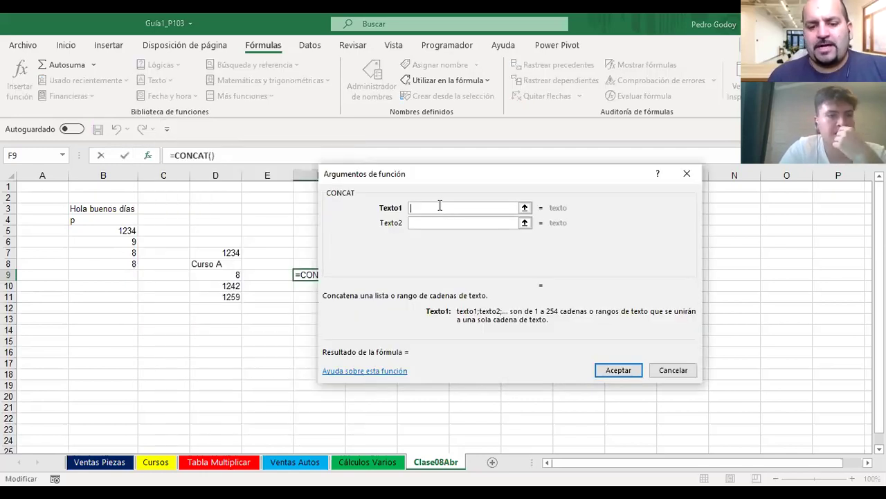
{"action": "type", "text": "Hola"}
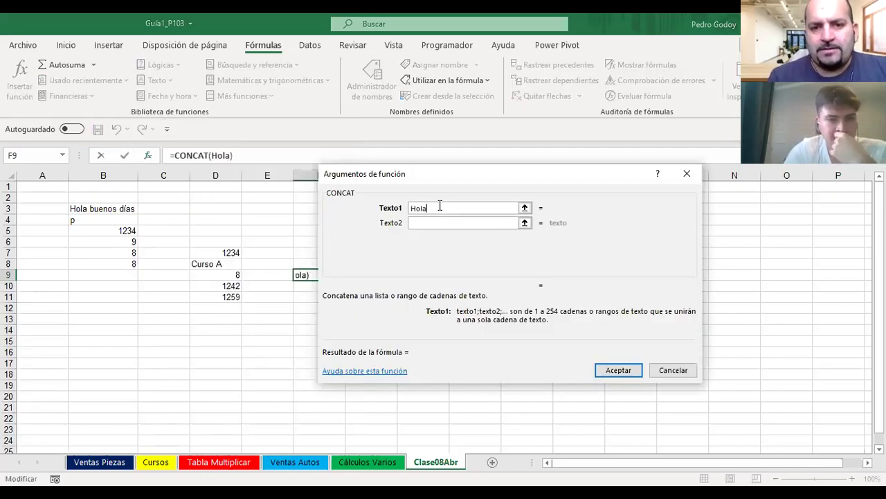
{"action": "left_click", "coordinate": [432, 222]}
{"action": "type", "text": "Mund"}
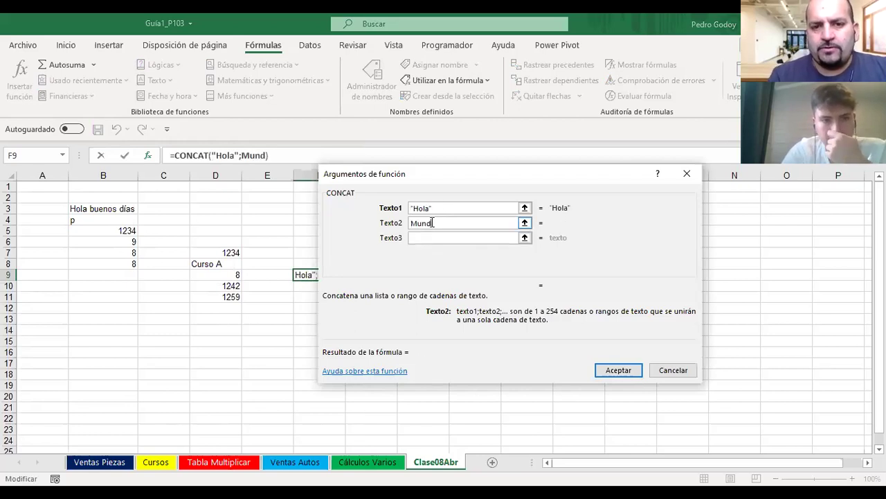
{"action": "type", "text": "o"}
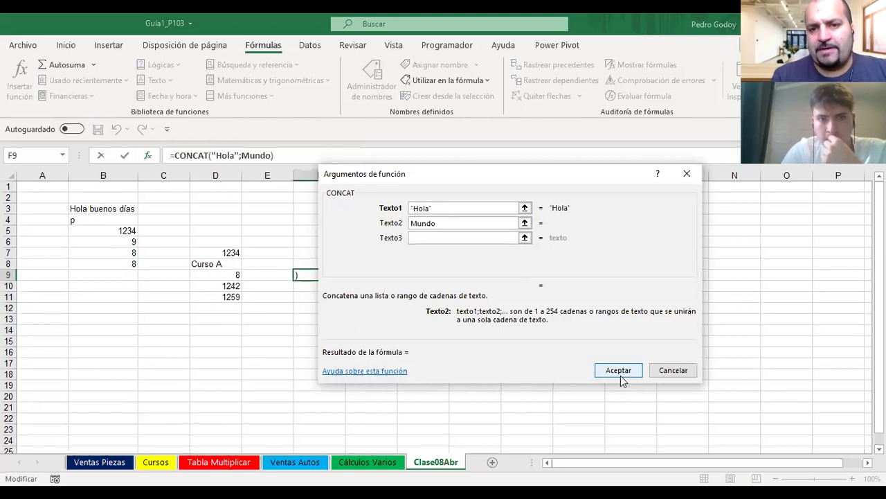
{"action": "key", "text": "Tab"}
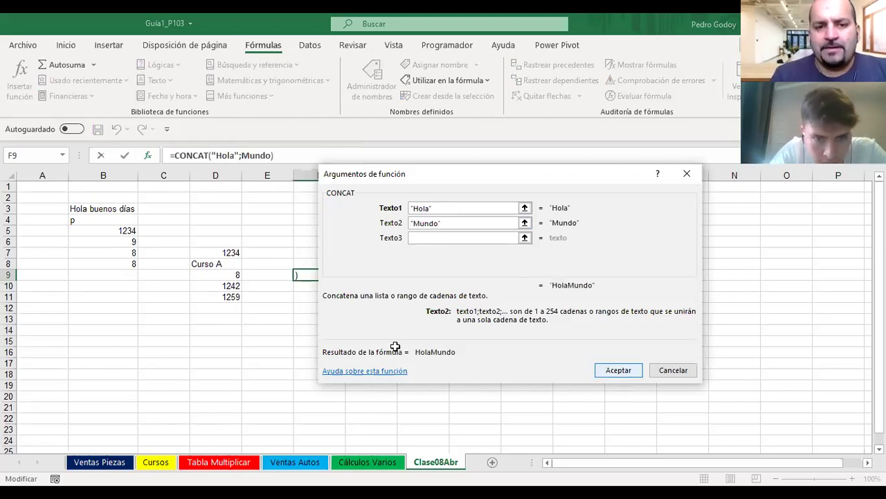
{"action": "key", "text": "Return"}
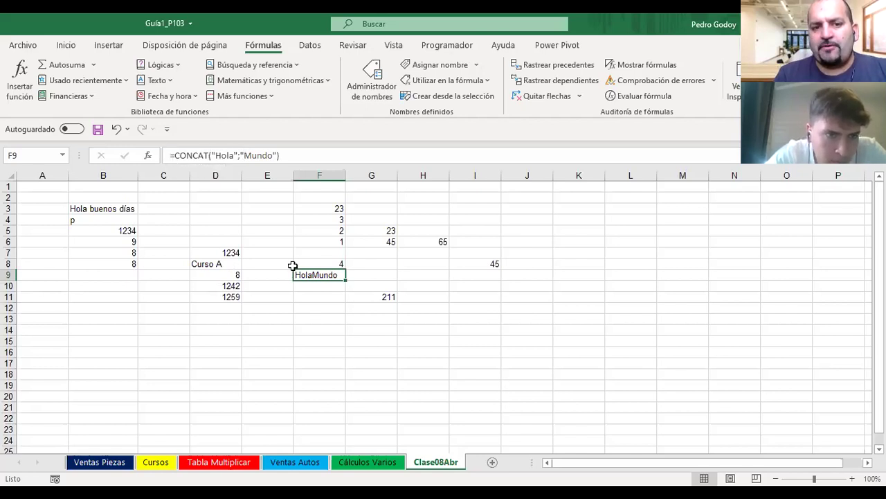
Add a " " space argument between Hola and Mundo in F9's CONCAT formula.
{"action": "left_click", "coordinate": [261, 158]}
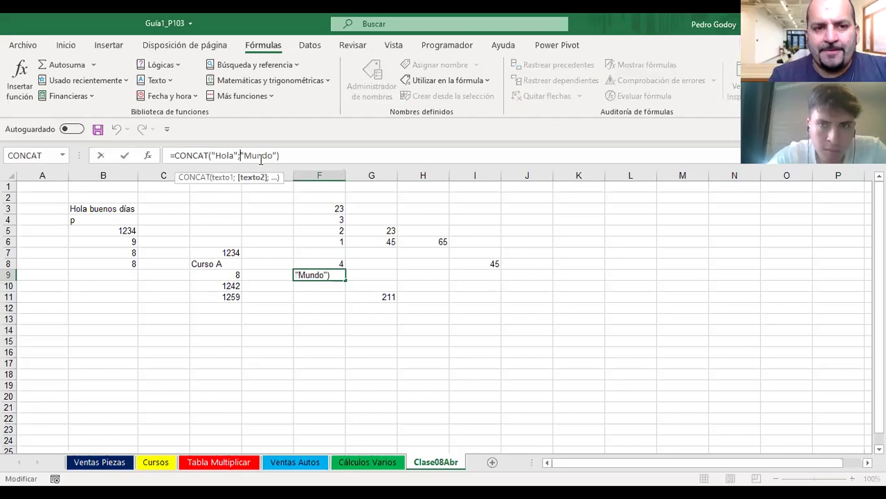
{"action": "type", "text": "\" "}
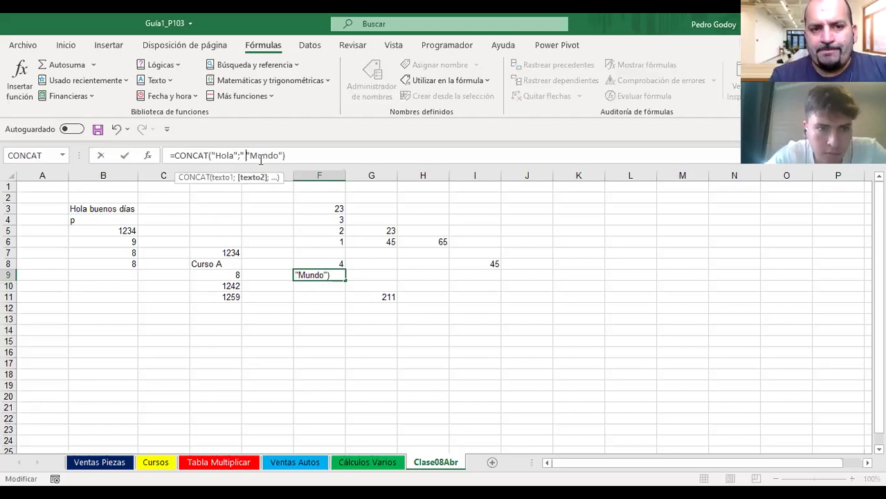
{"action": "type", "text": "\";"}
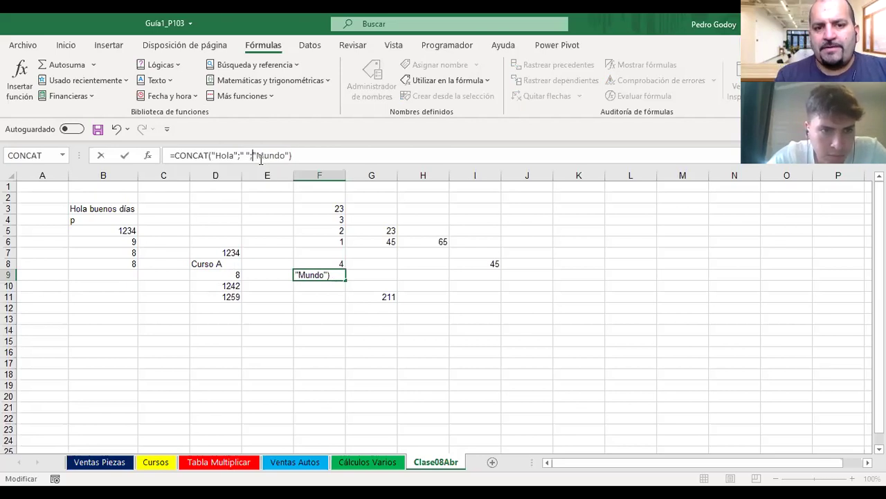
{"action": "key", "text": "Return"}
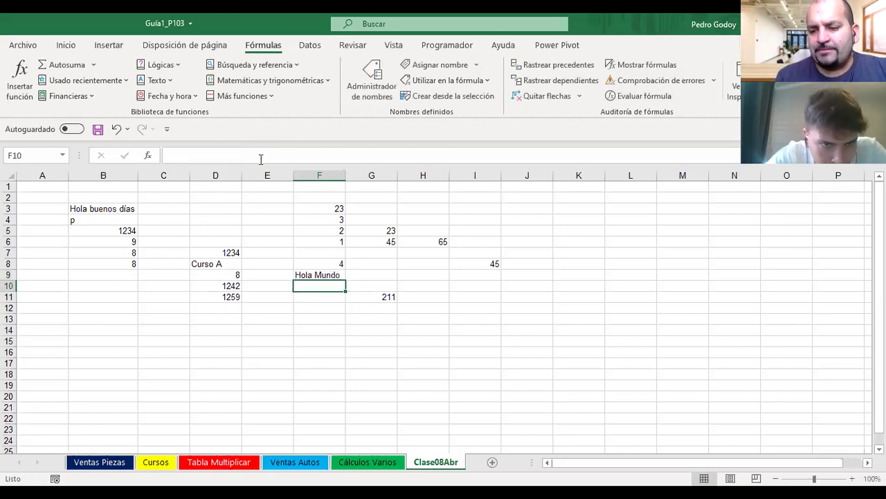
{"action": "key", "text": "Up"}
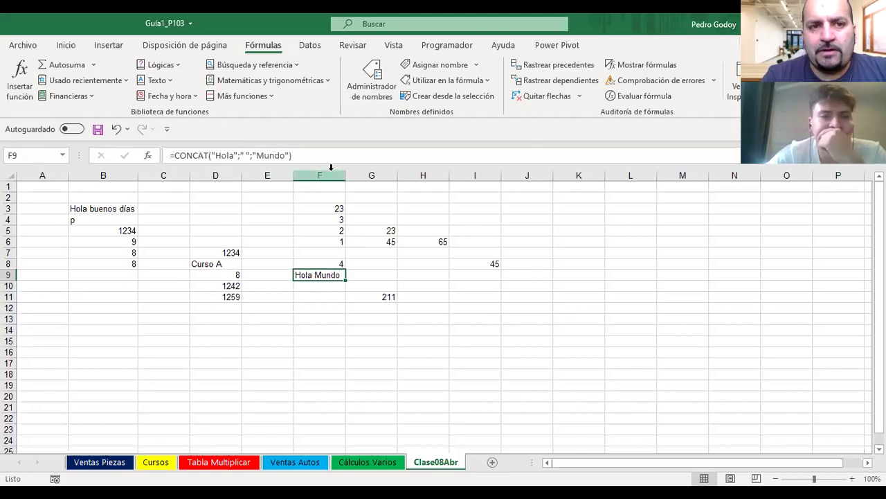
{"action": "left_click", "coordinate": [160, 64]}
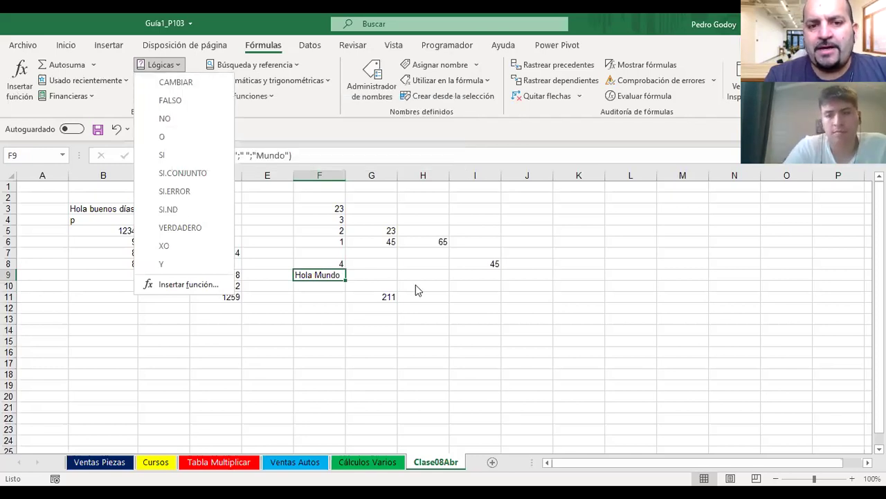
{"action": "left_click", "coordinate": [317, 343]}
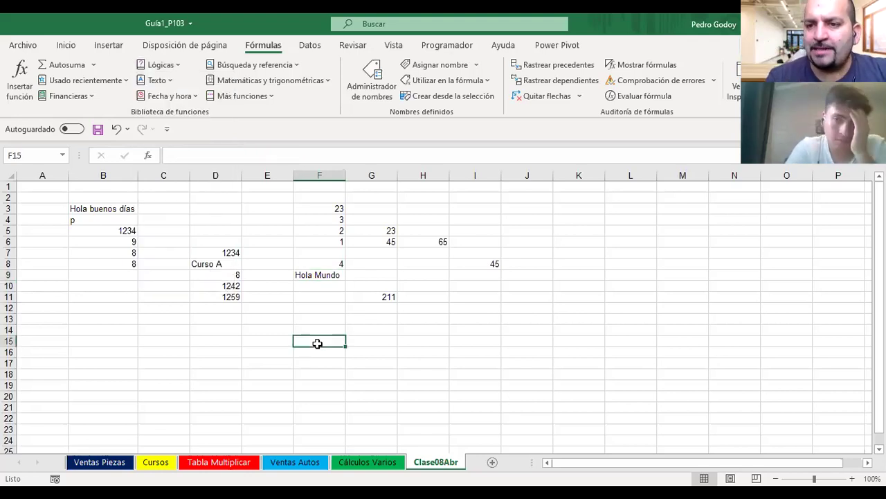
Browse the Estadísticas functions and start CONTAR.SI in F15 with its arguments dialog open.
{"action": "left_click", "coordinate": [21, 83]}
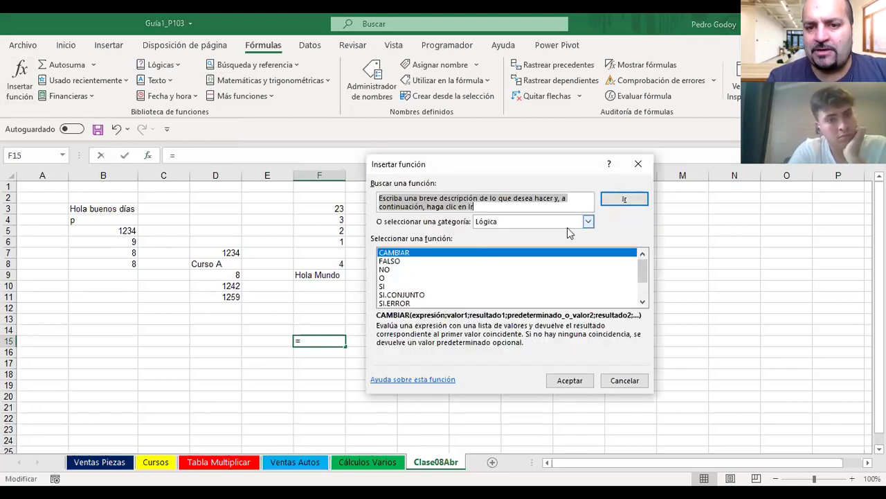
{"action": "left_click", "coordinate": [588, 221]}
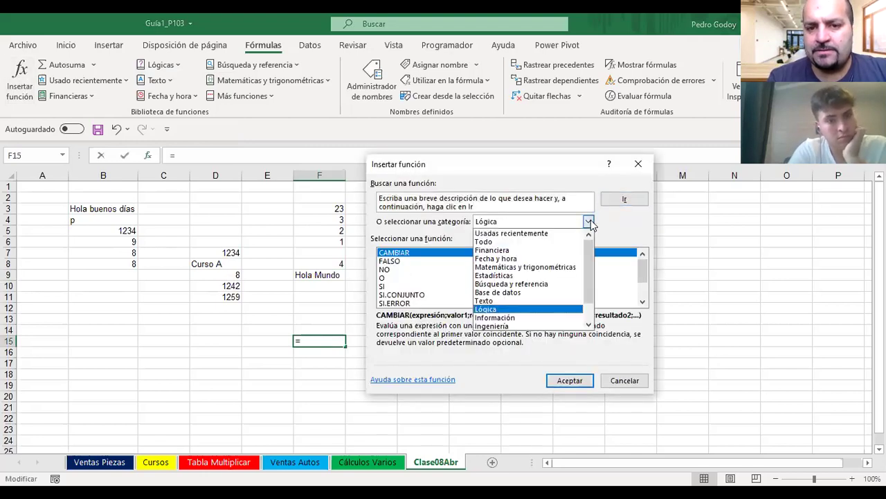
{"action": "left_click", "coordinate": [481, 276]}
{"action": "left_click", "coordinate": [401, 286]}
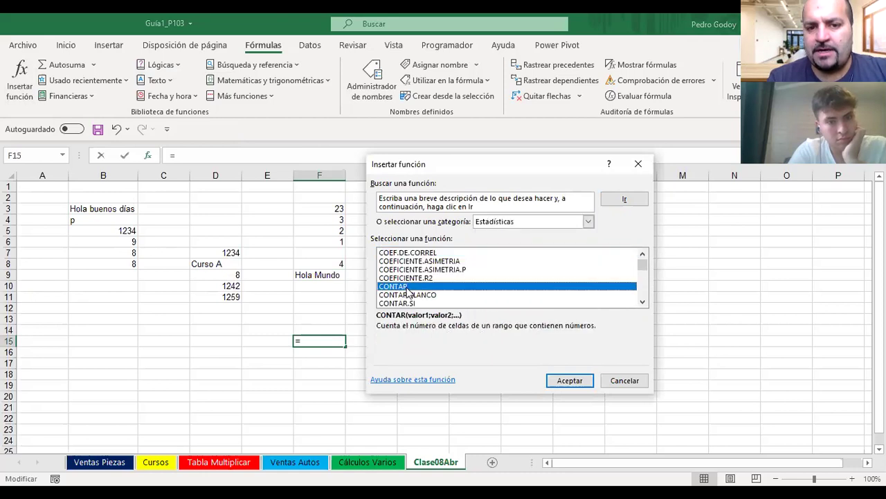
{"action": "left_click", "coordinate": [403, 296]}
{"action": "left_click", "coordinate": [414, 303]}
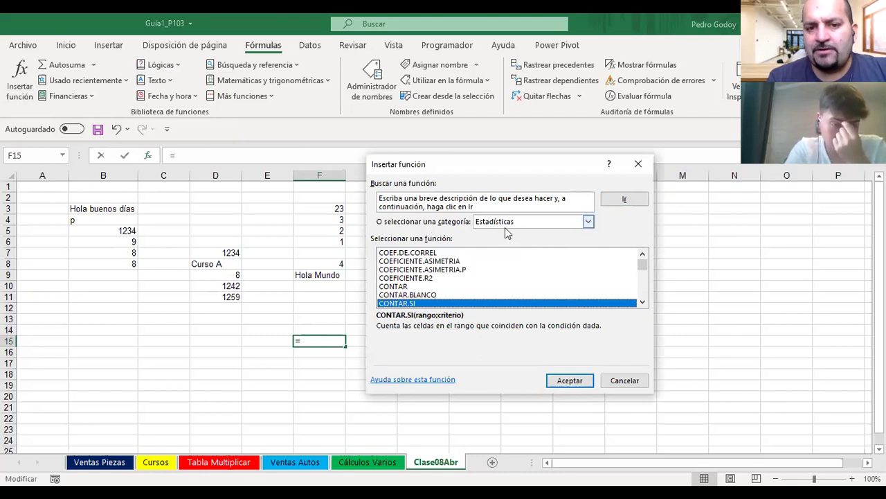
{"action": "double_click", "coordinate": [405, 305]}
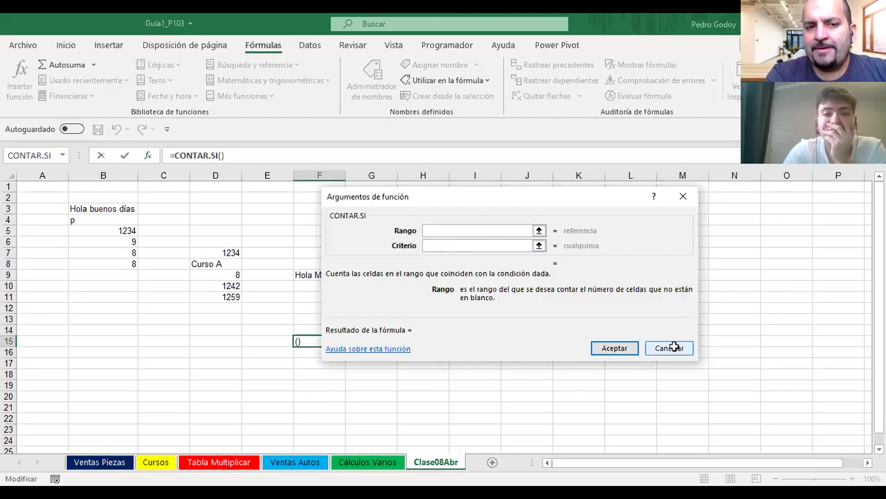
Cancel the CONTAR.SI entry so F15 is empty again.
{"action": "key", "text": "Escape"}
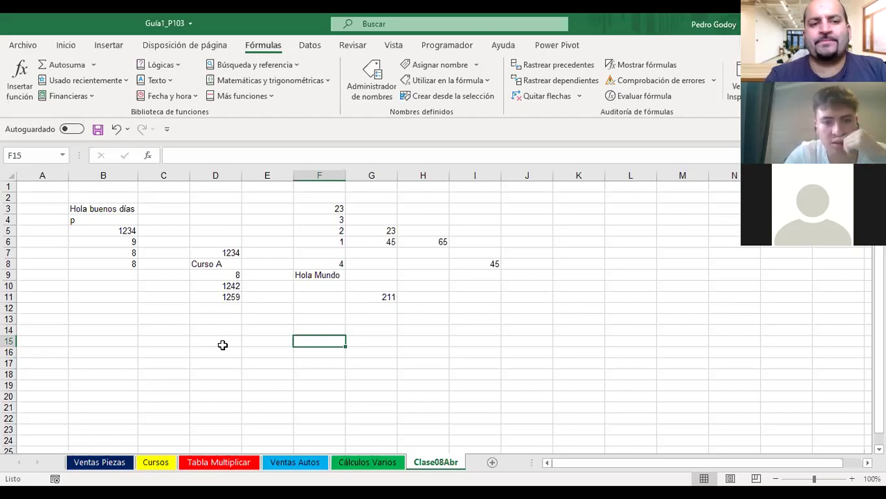
Enter 23, 43, 12 and 34 down C5:C8.
{"action": "left_click", "coordinate": [168, 231]}
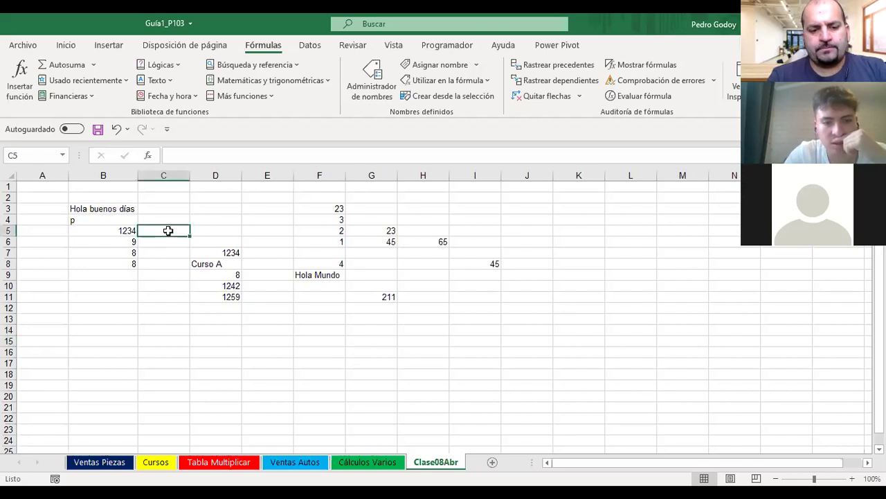
{"action": "type", "text": "23"}
{"action": "key", "text": "Return"}
{"action": "type", "text": "43"}
{"action": "key", "text": "Return"}
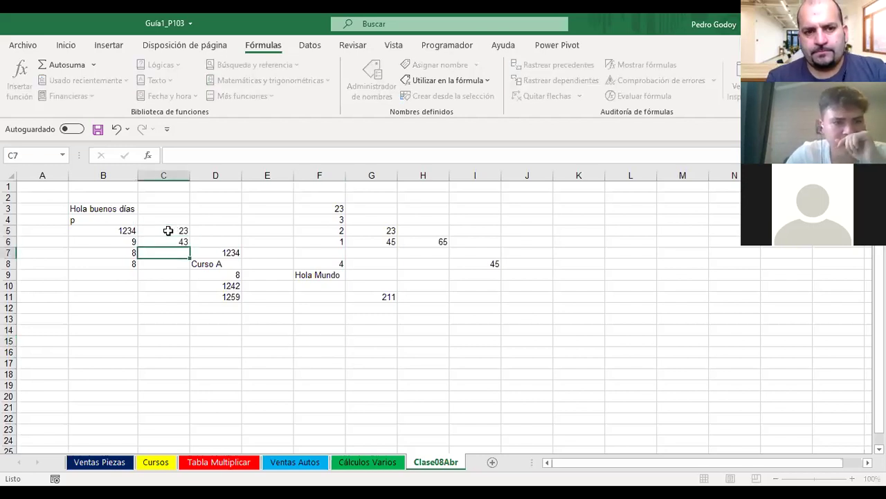
{"action": "type", "text": "12"}
{"action": "key", "text": "Return"}
{"action": "type", "text": "3"}
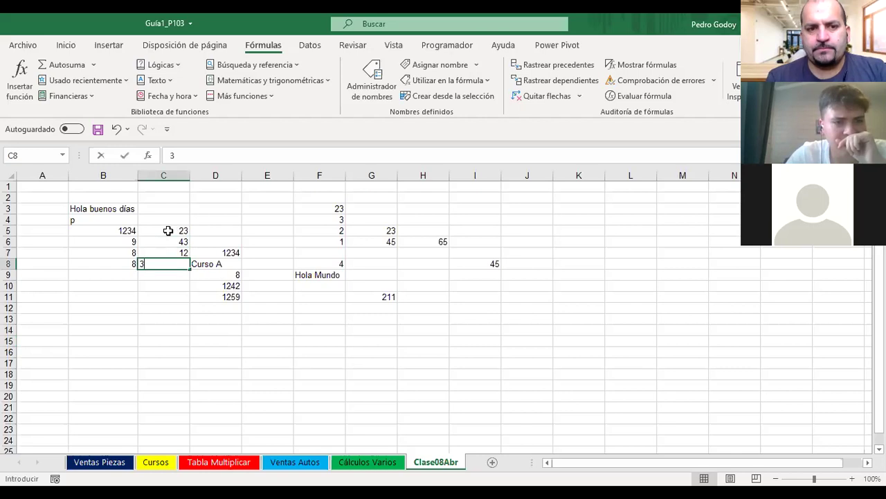
{"action": "type", "text": "4"}
{"action": "key", "text": "Return"}
Insert blank columns at column D with Ctrl++, shifting older data right.
{"action": "left_click", "coordinate": [217, 176]}
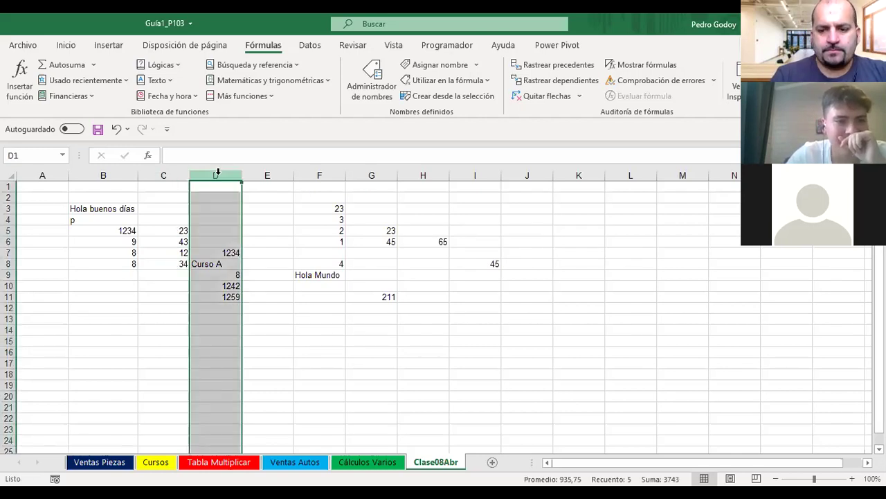
{"action": "key", "text": "ctrl+plus"}
{"action": "key", "text": "ctrl+plus"}
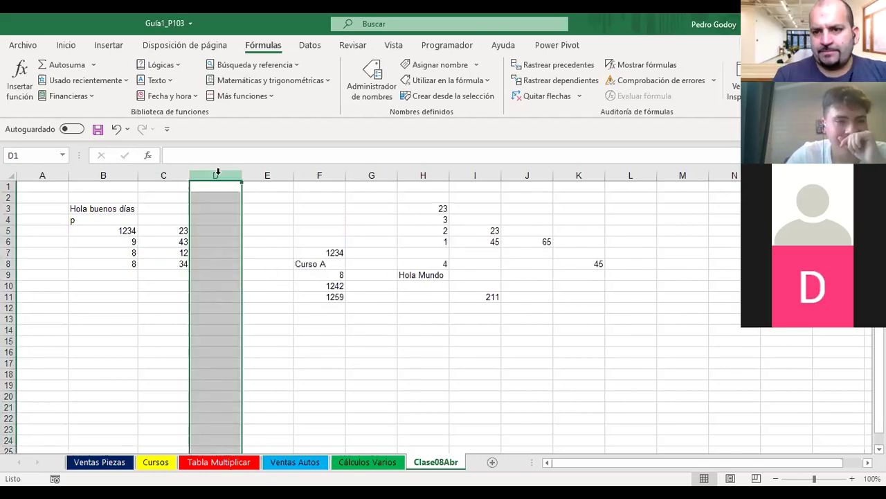
{"action": "left_click", "coordinate": [212, 275]}
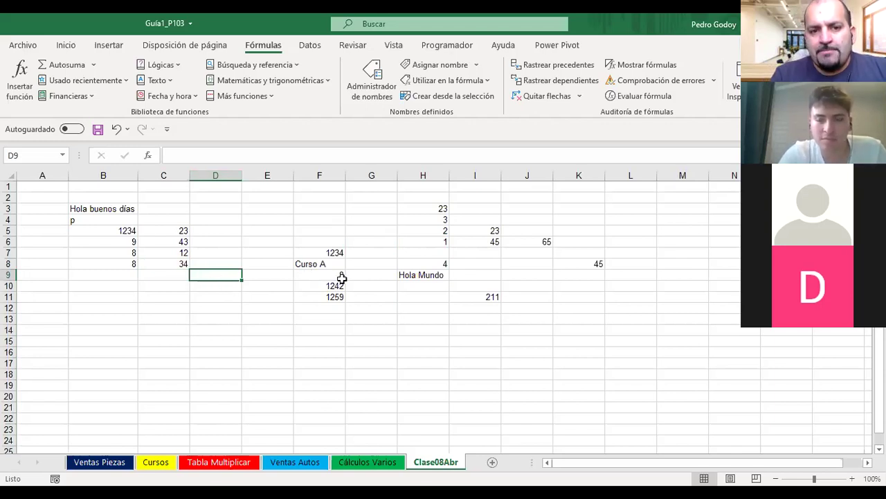
Compare the formulas in F9 and F10.
{"action": "left_click", "coordinate": [337, 275]}
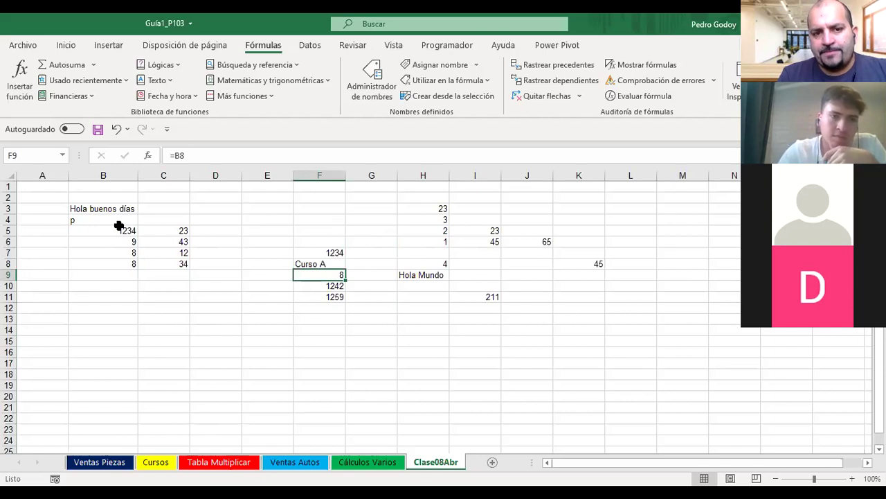
{"action": "left_click", "coordinate": [319, 287]}
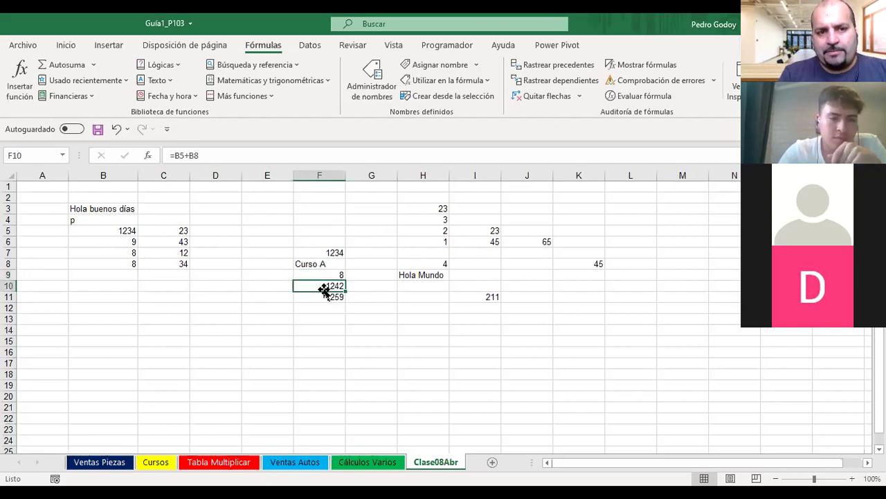
{"action": "left_click", "coordinate": [328, 274]}
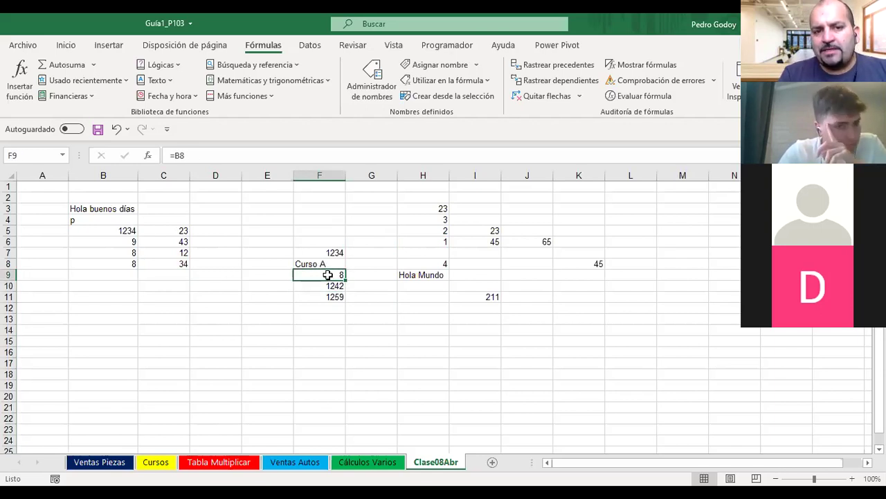
{"action": "left_click", "coordinate": [330, 284]}
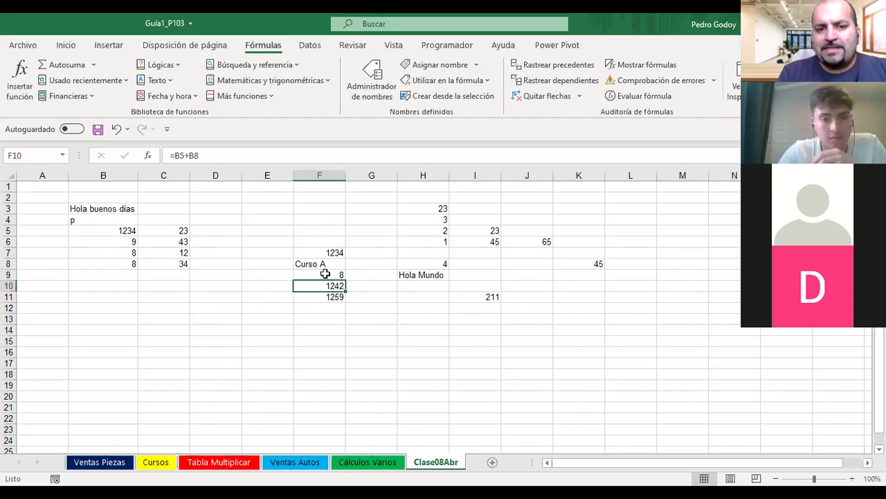
{"action": "left_click", "coordinate": [325, 275]}
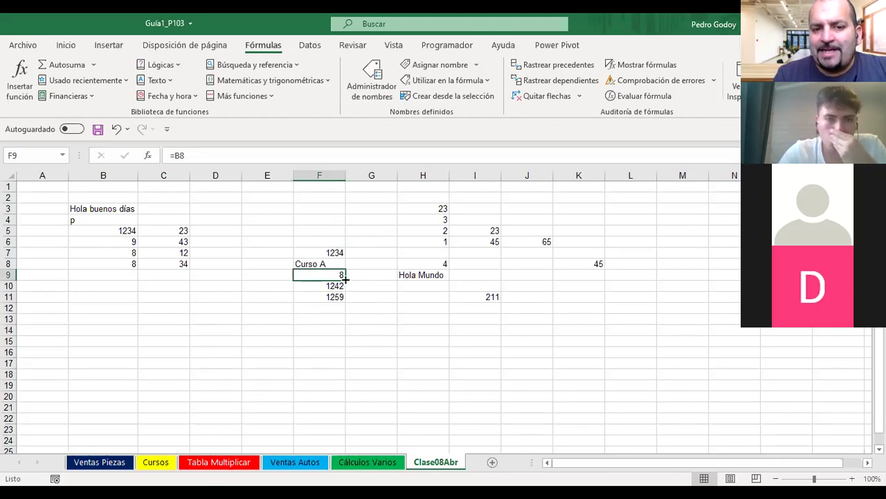
Fill F9's =B8 formula down to F20 and check the shifted references.
{"action": "left_click_drag", "start_coordinate": [345, 380], "coordinate": [344, 399]}
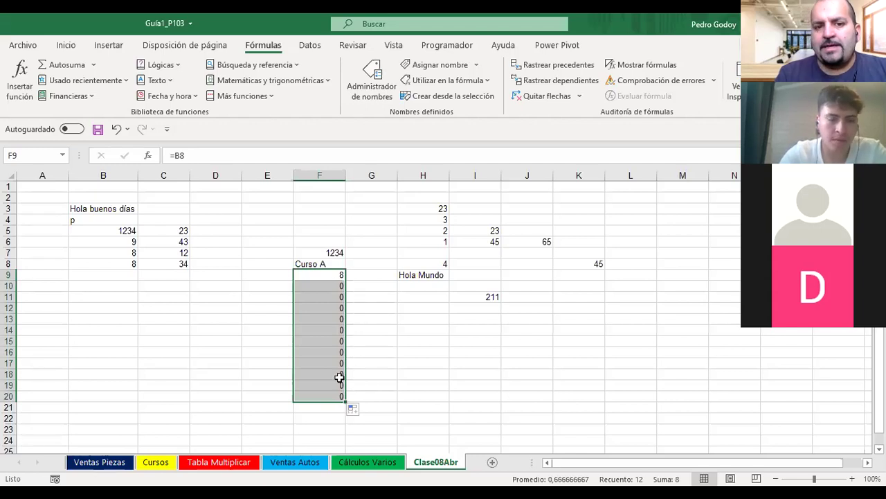
{"action": "left_click", "coordinate": [332, 277]}
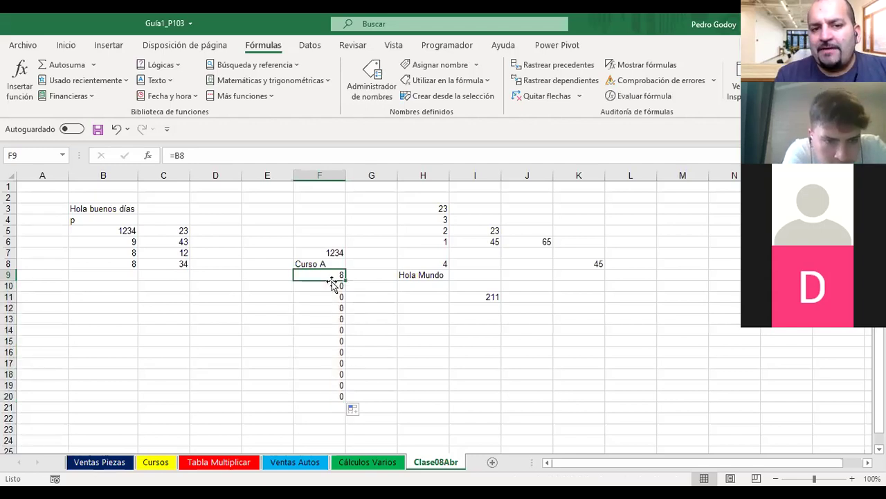
{"action": "key", "text": "Down"}
{"action": "key", "text": "Down"}
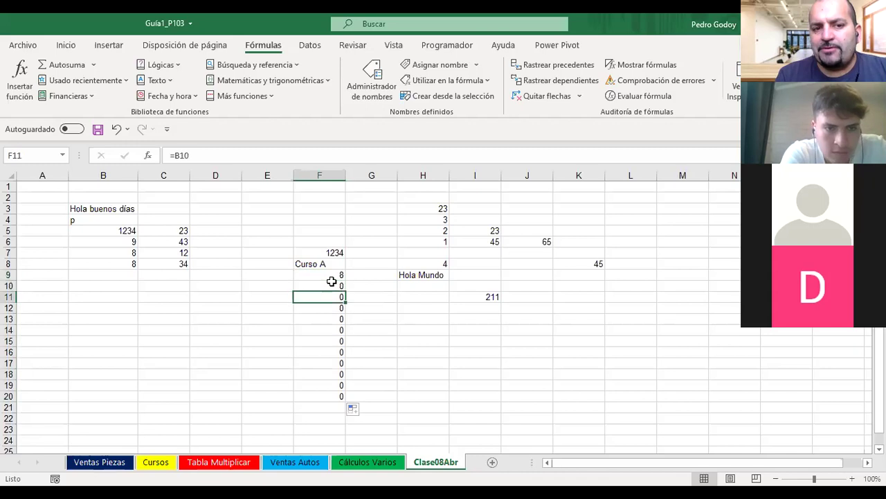
{"action": "key", "text": "Down"}
{"action": "key", "text": "Down"}
{"action": "key", "text": "Down"}
{"action": "key", "text": "Down"}
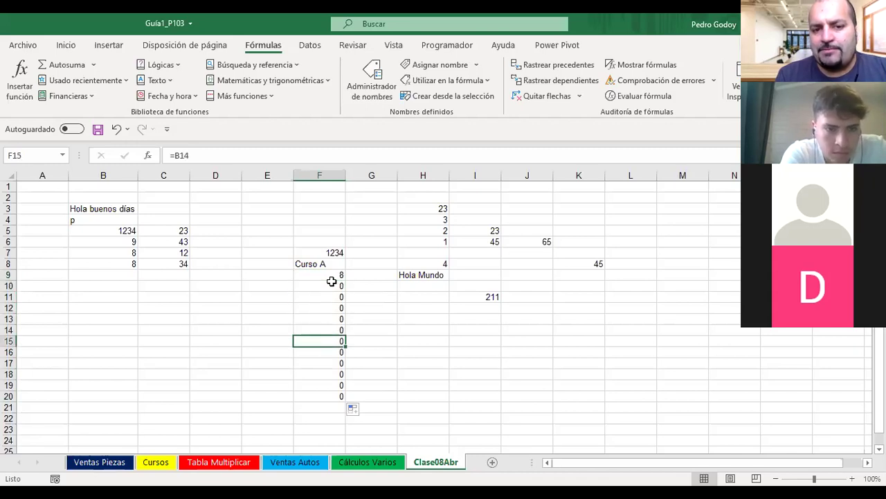
{"action": "key", "text": "Down"}
{"action": "key", "text": "Up"}
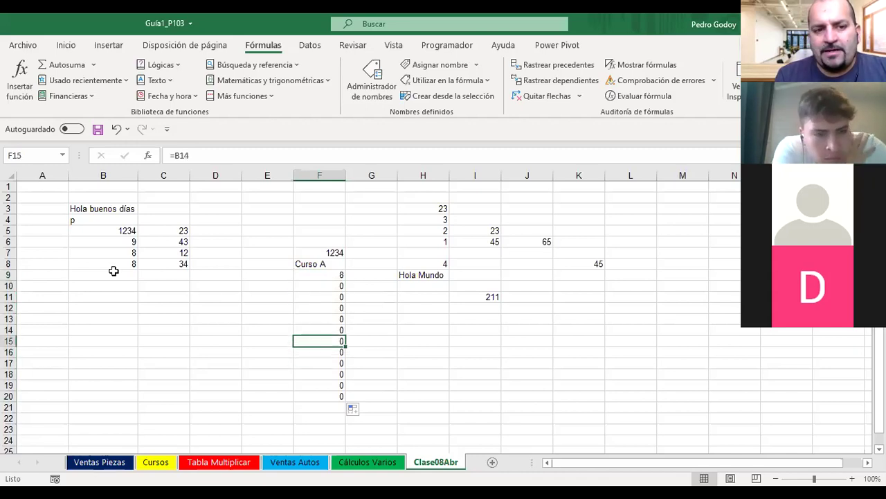
Enter 1, 5 and 2 into B9:B11.
{"action": "left_click", "coordinate": [115, 273]}
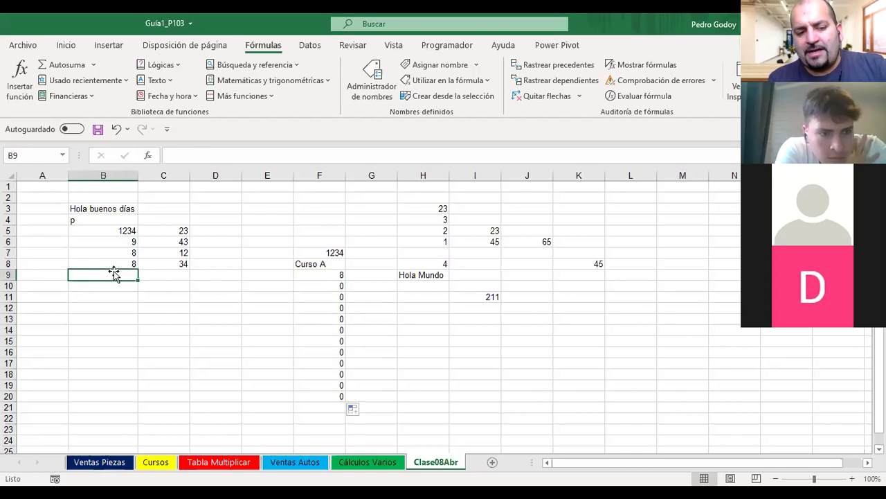
{"action": "type", "text": "1"}
{"action": "key", "text": "Return"}
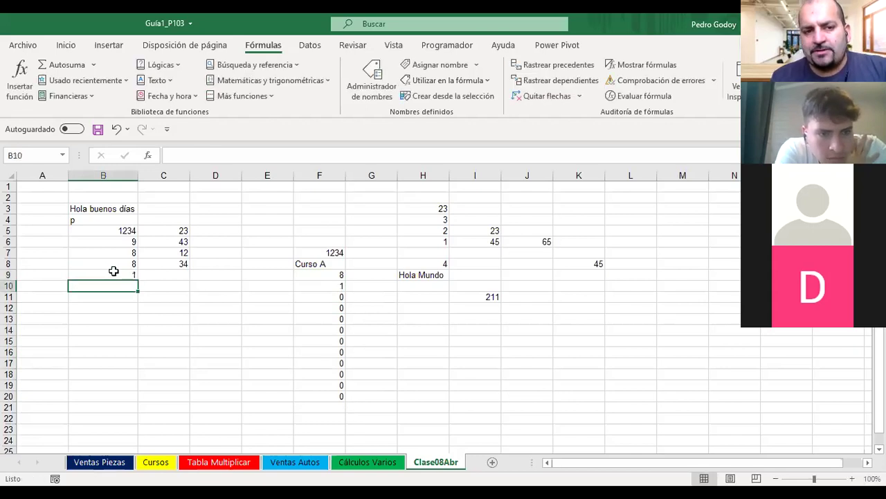
{"action": "type", "text": "5"}
{"action": "key", "text": "Return"}
{"action": "type", "text": "2"}
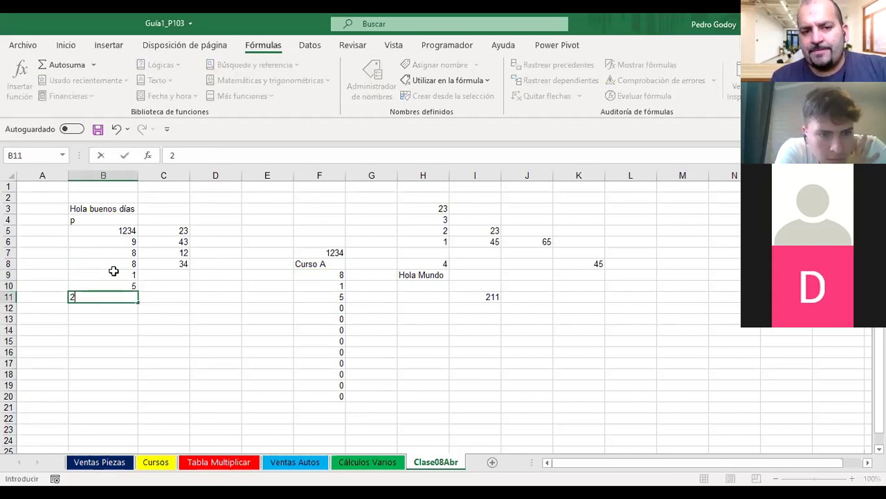
{"action": "key", "text": "Return"}
Point F9's formula at F12 as a demonstration, then discard the change.
{"action": "left_click", "coordinate": [317, 275]}
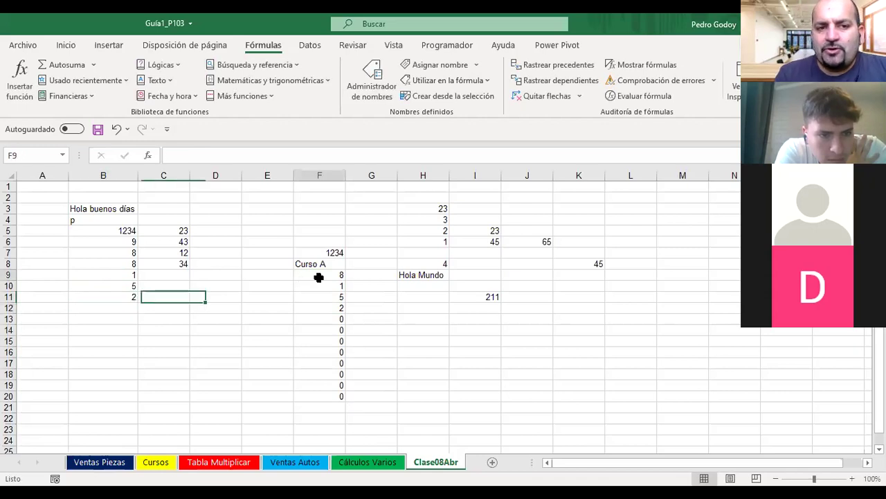
{"action": "left_click", "coordinate": [194, 157]}
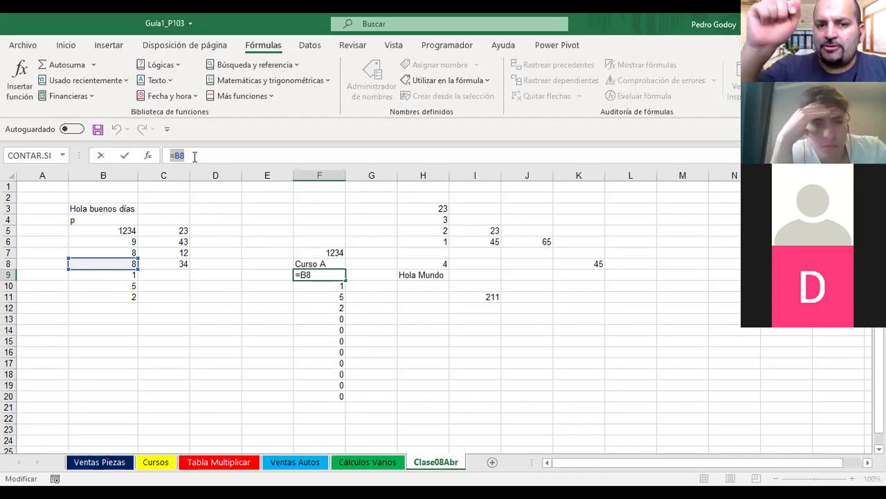
{"action": "left_click", "coordinate": [299, 311]}
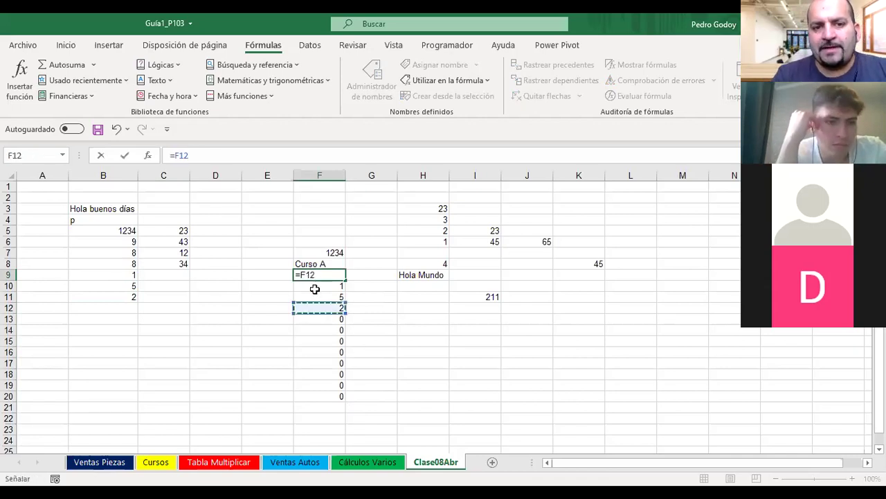
{"action": "key", "text": "Escape"}
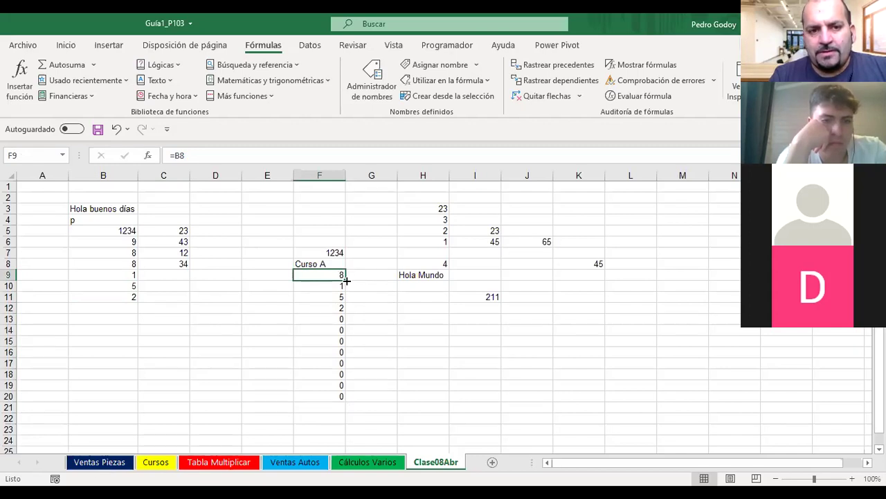
Enter the formula =B5 in D13, showing 1234.
{"action": "left_click", "coordinate": [233, 318]}
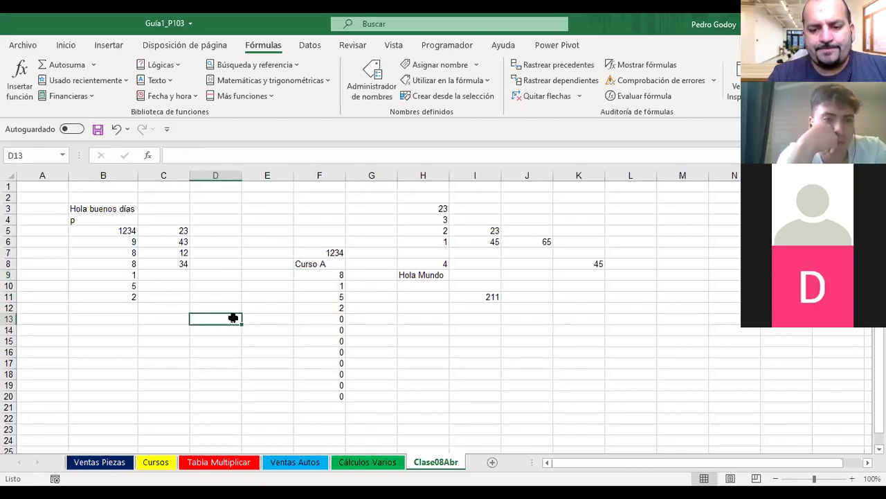
{"action": "type", "text": "="}
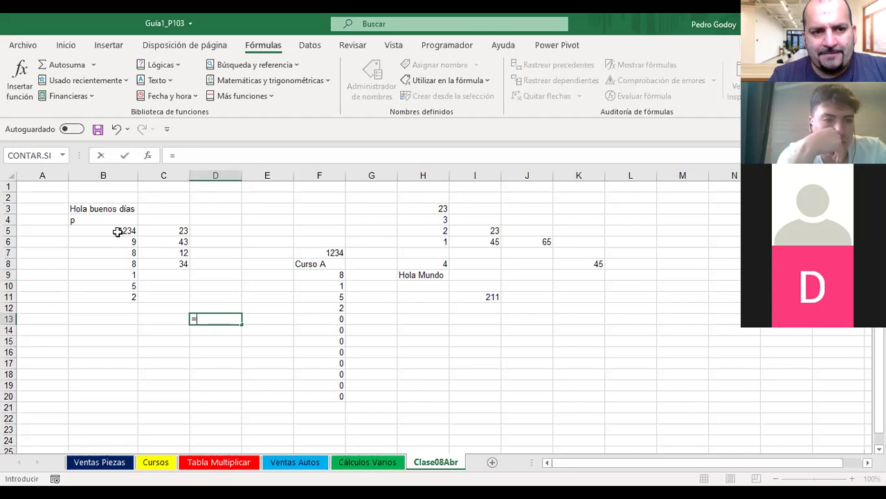
{"action": "left_click", "coordinate": [117, 232]}
{"action": "key", "text": "Return"}
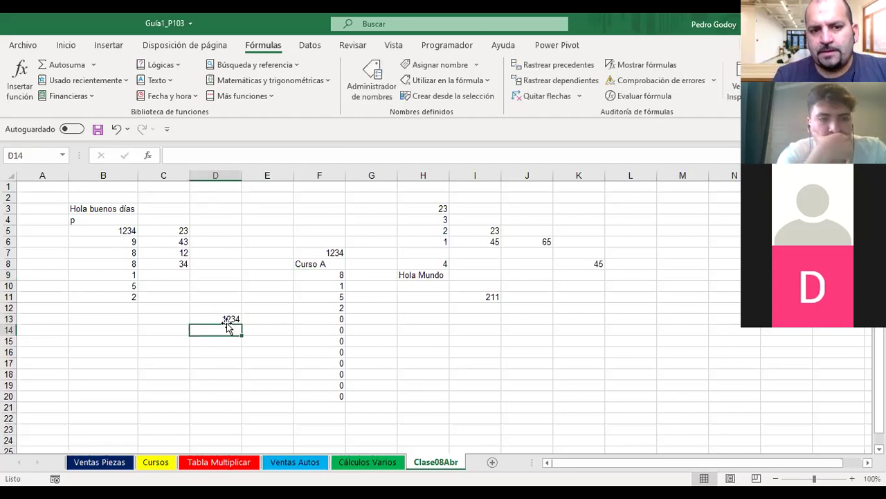
Copy D13's =B5 down to D14 (9) and right to E13, where it becomes =C5 showing 23.
{"action": "left_click", "coordinate": [222, 319]}
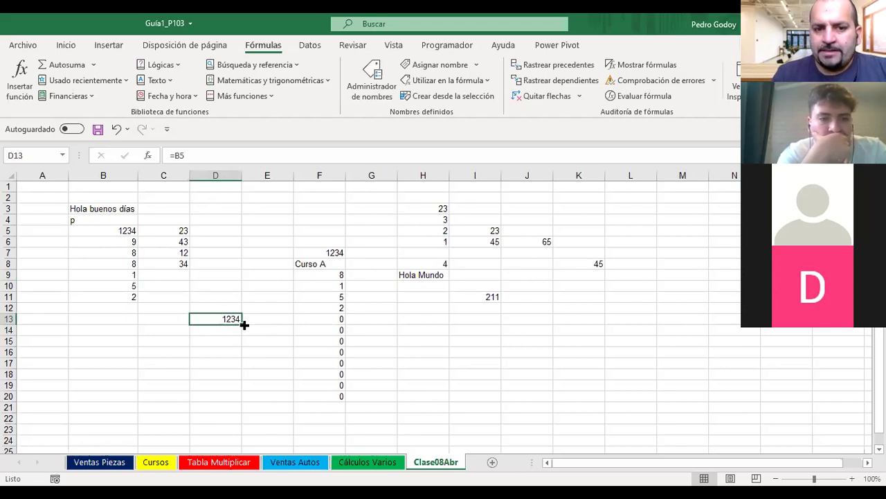
{"action": "left_click_drag", "start_coordinate": [242, 333], "coordinate": [243, 335]}
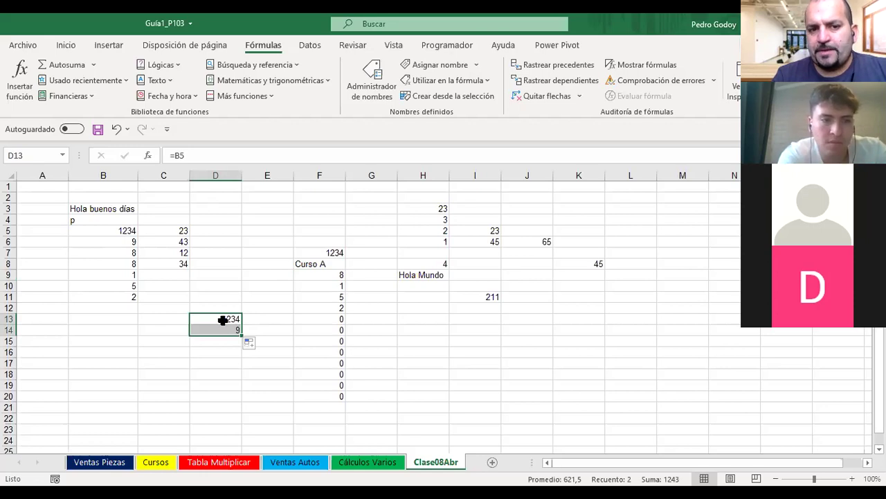
{"action": "left_click", "coordinate": [223, 319]}
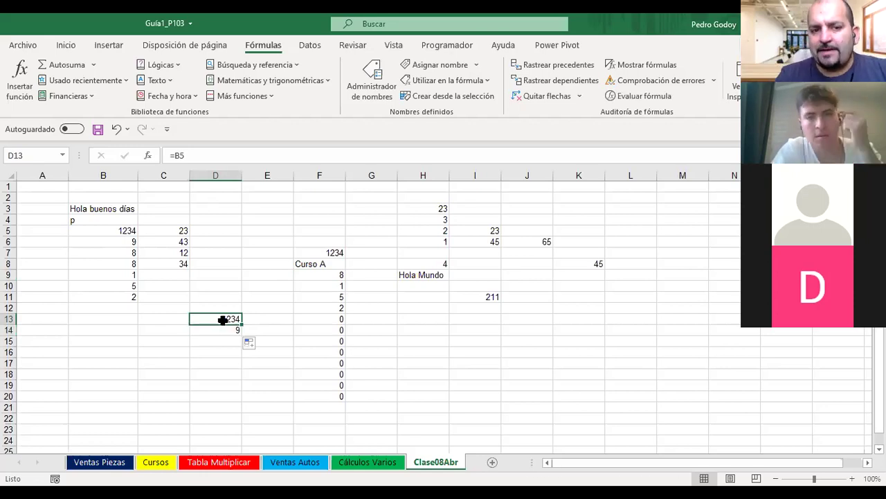
{"action": "key", "text": "Down"}
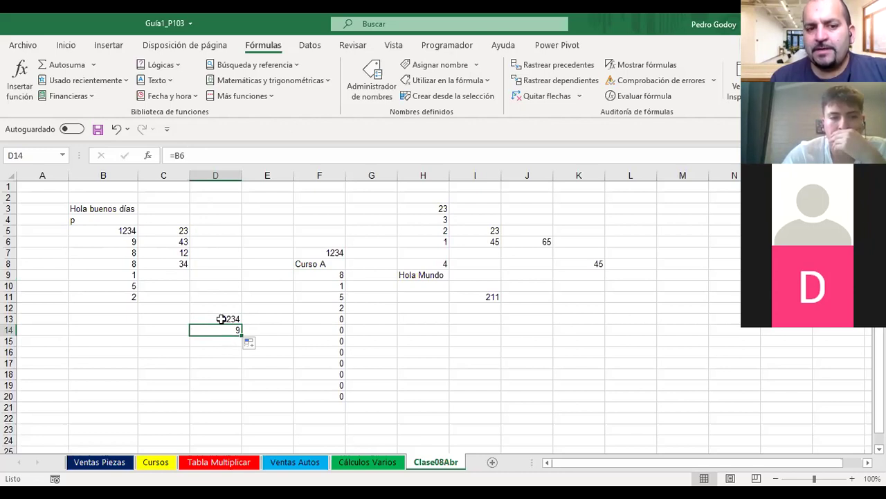
{"action": "left_click", "coordinate": [222, 319]}
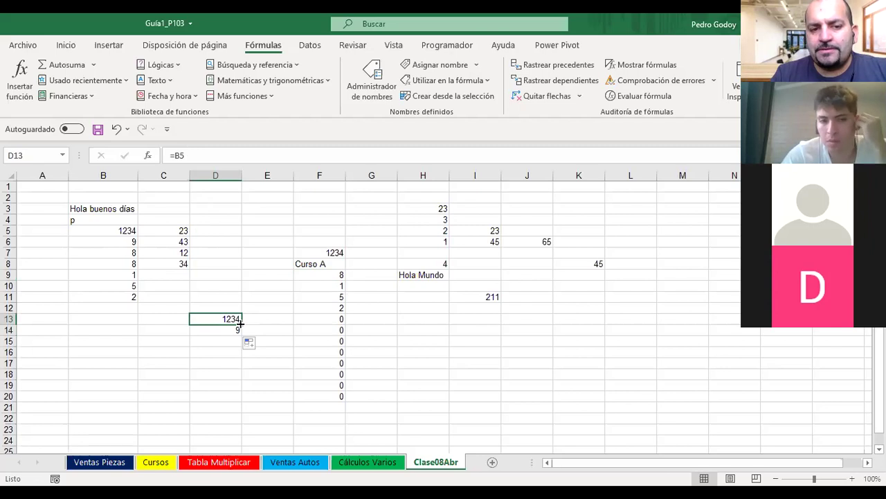
{"action": "left_click_drag", "start_coordinate": [241, 324], "coordinate": [281, 324]}
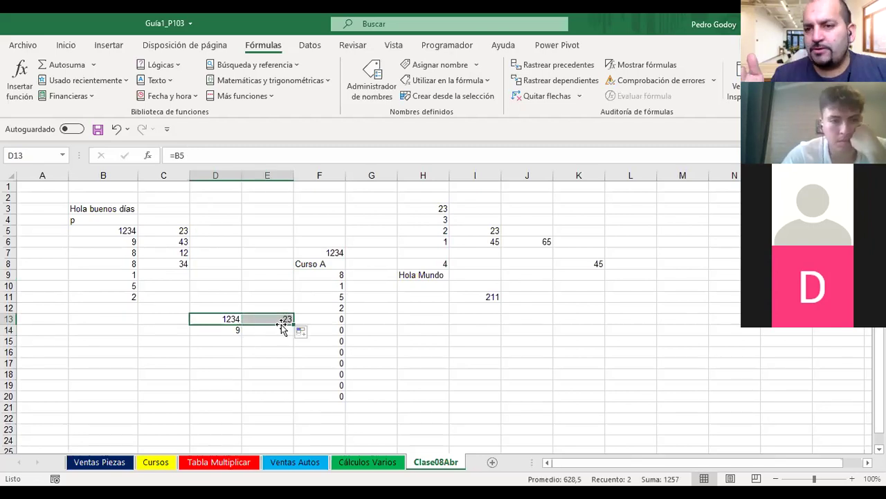
{"action": "left_click", "coordinate": [230, 318]}
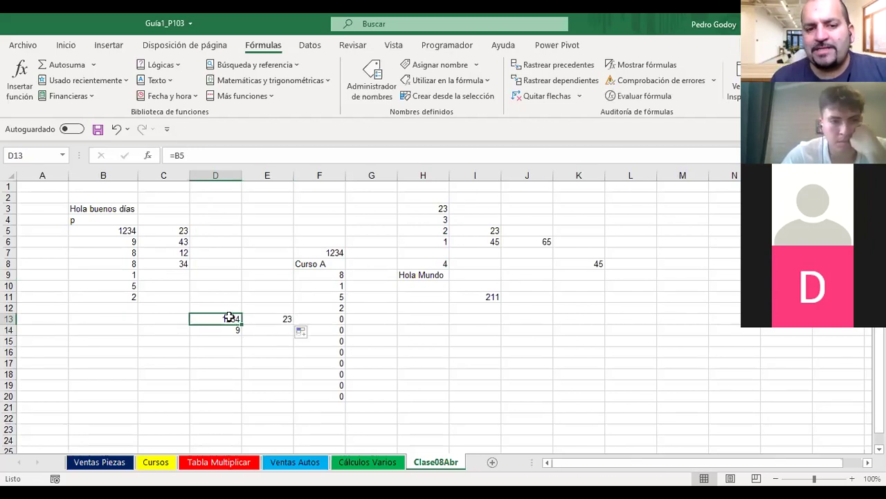
{"action": "left_click", "coordinate": [264, 316]}
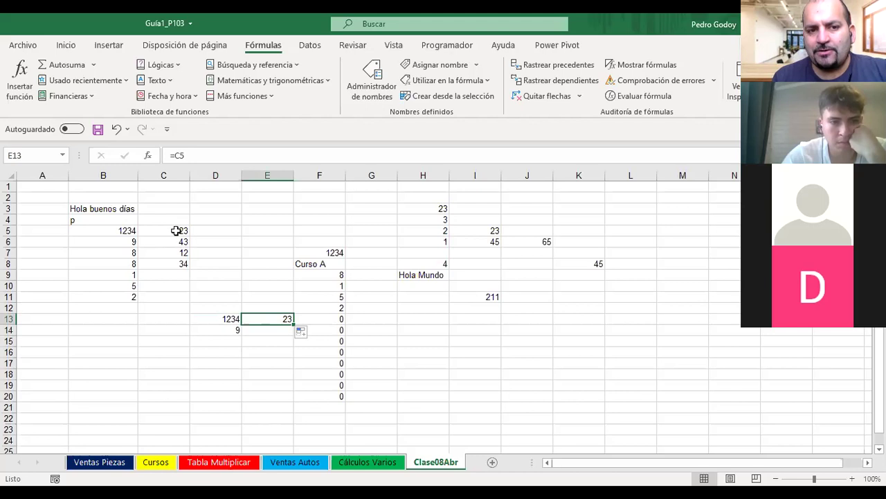
Enter =B5*C5 in D5, multiplying 1234 by 23 to get 28382.
{"action": "left_click", "coordinate": [177, 232]}
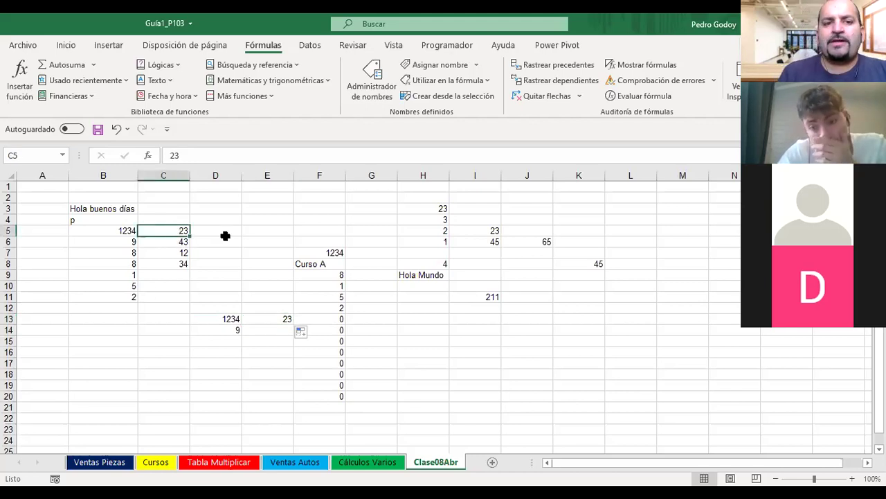
{"action": "left_click", "coordinate": [227, 238]}
{"action": "key", "text": "Up"}
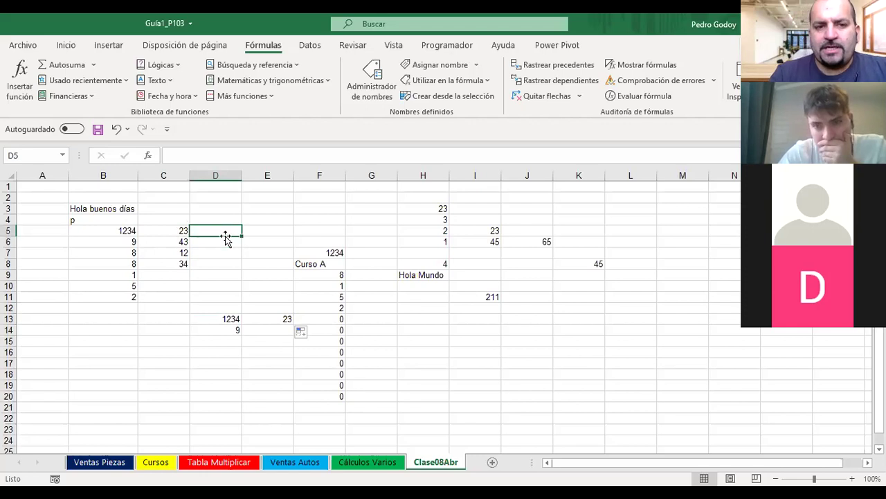
{"action": "type", "text": "="}
{"action": "left_click", "coordinate": [126, 230]}
{"action": "type", "text": "*"}
{"action": "left_click", "coordinate": [162, 230]}
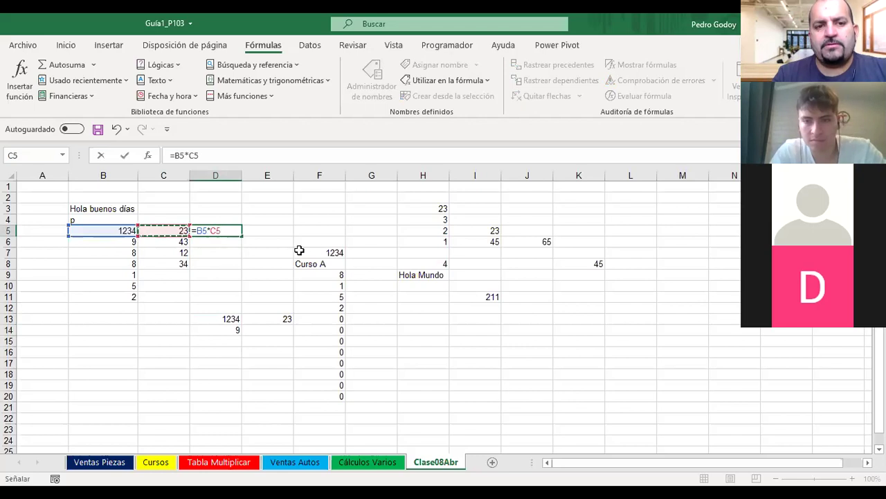
{"action": "key", "text": "Return"}
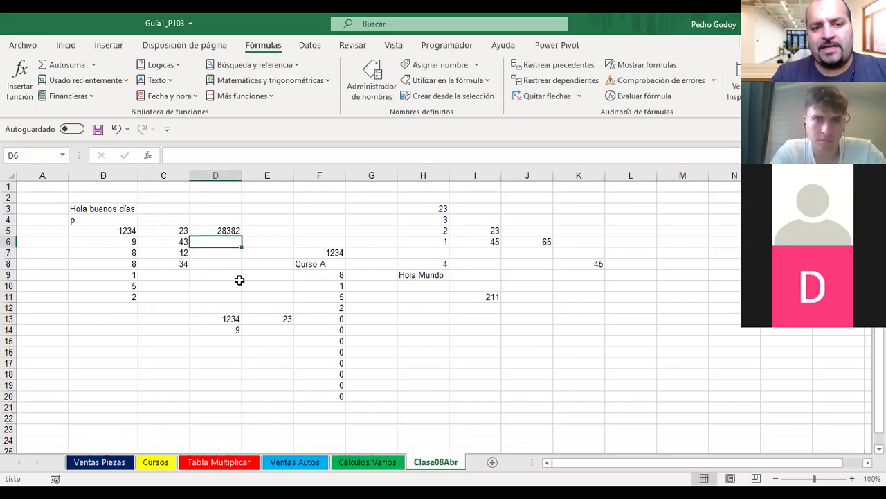
Fill D5's =B5*C5 down to D11, giving 387, 96, 272 and zeros, and check the copies.
{"action": "left_click", "coordinate": [233, 231]}
{"action": "left_click_drag", "start_coordinate": [240, 236], "coordinate": [242, 302]}
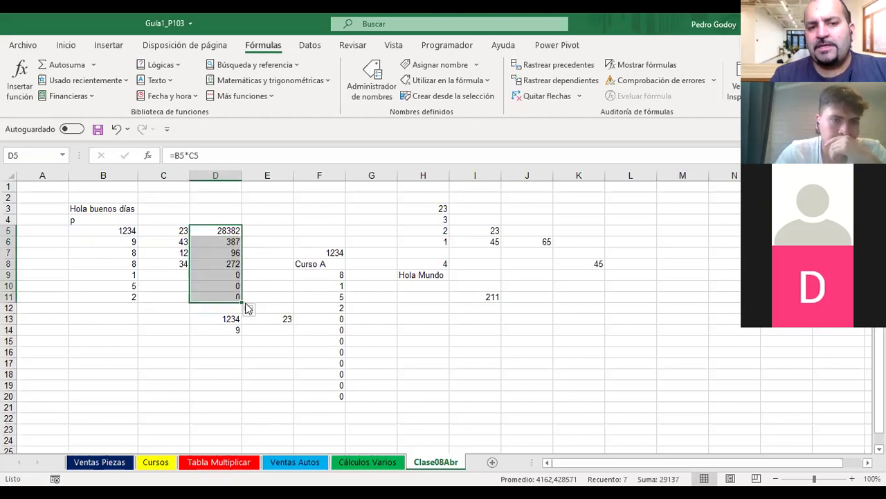
{"action": "left_click", "coordinate": [208, 244]}
{"action": "left_click", "coordinate": [209, 248]}
{"action": "key", "text": "Down"}
{"action": "key", "text": "Down"}
{"action": "key", "text": "Down"}
{"action": "key", "text": "Down"}
{"action": "key", "text": "Up"}
{"action": "key", "text": "Up"}
{"action": "key", "text": "Up"}
{"action": "key", "text": "Up"}
{"action": "key", "text": "Up"}
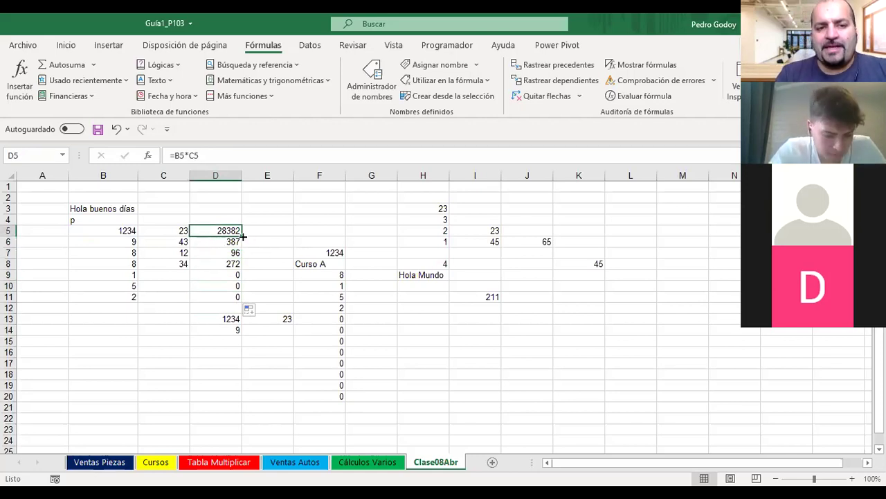
Copy D5's product right into E5, where it shifts to =C5*D5 (652786), and compare both formulas.
{"action": "left_click_drag", "start_coordinate": [240, 235], "coordinate": [271, 230]}
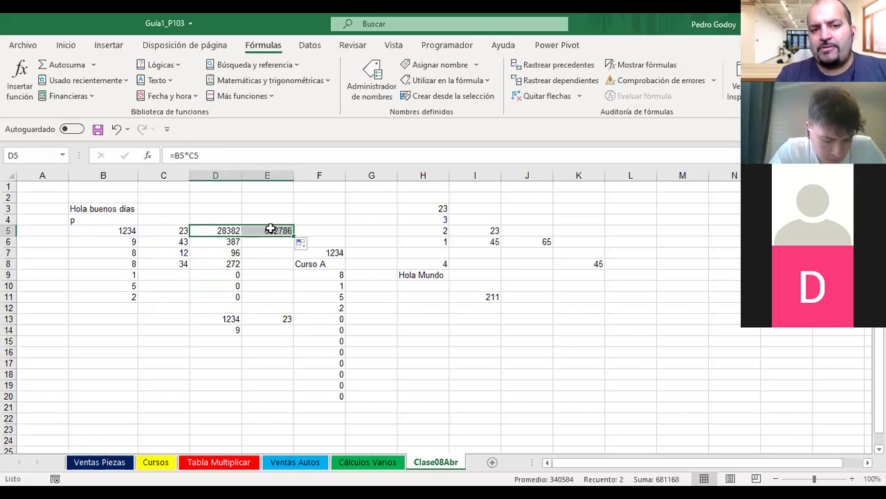
{"action": "left_click", "coordinate": [271, 230]}
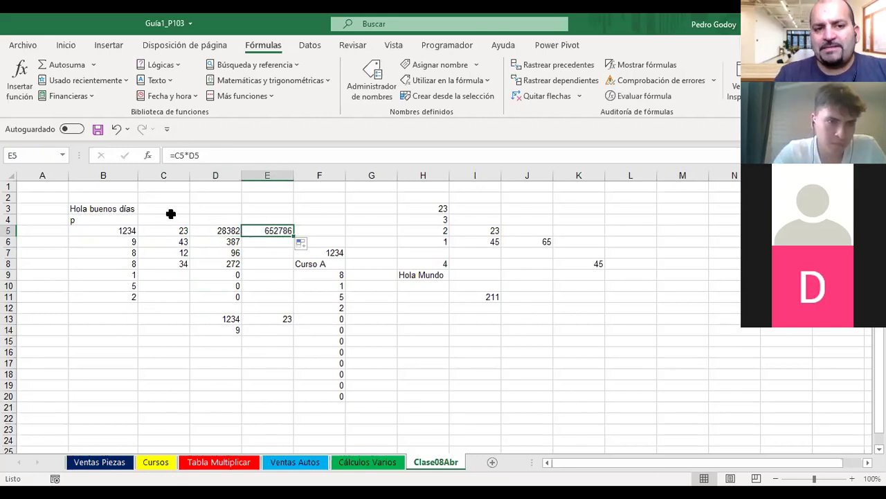
{"action": "left_click", "coordinate": [123, 229]}
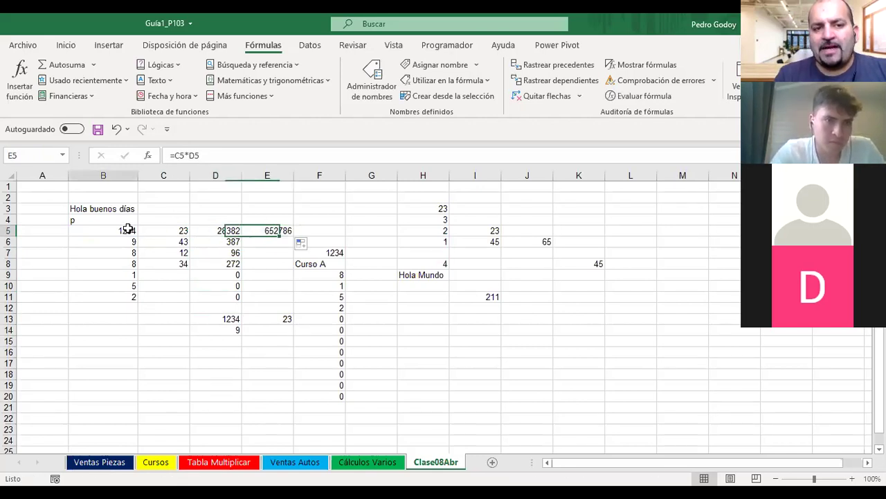
{"action": "left_click", "coordinate": [160, 229]}
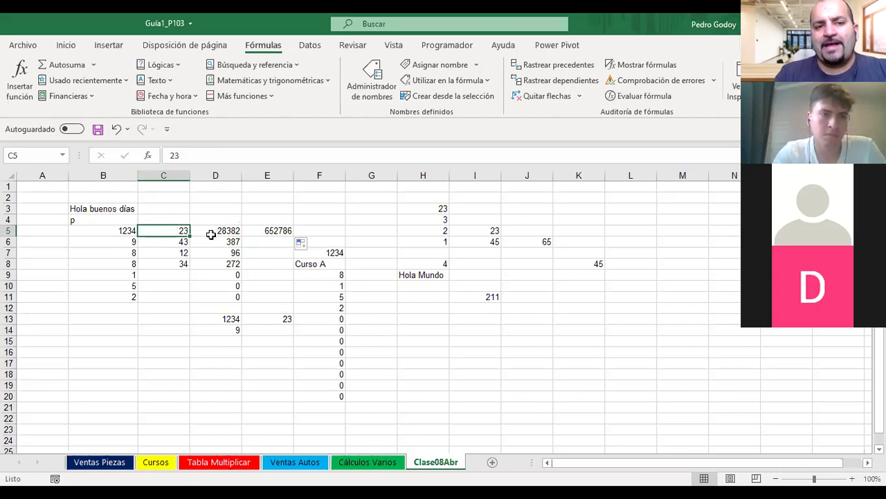
{"action": "left_click", "coordinate": [234, 232]}
{"action": "left_click", "coordinate": [275, 233]}
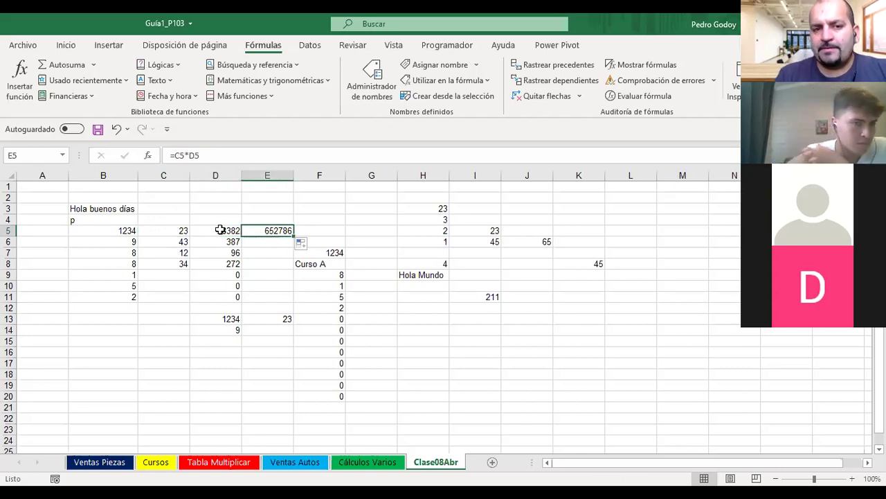
{"action": "left_click", "coordinate": [182, 232]}
{"action": "left_click", "coordinate": [219, 230]}
{"action": "key", "text": "Right"}
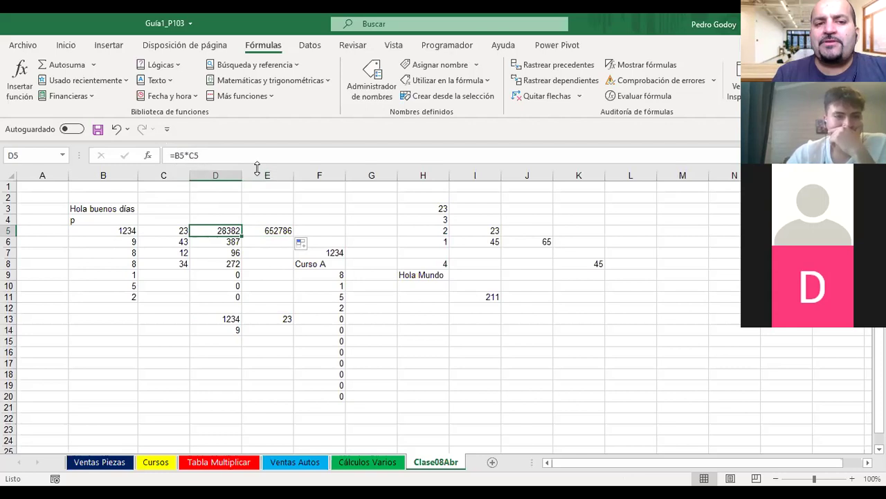
{"action": "key", "text": "Left"}
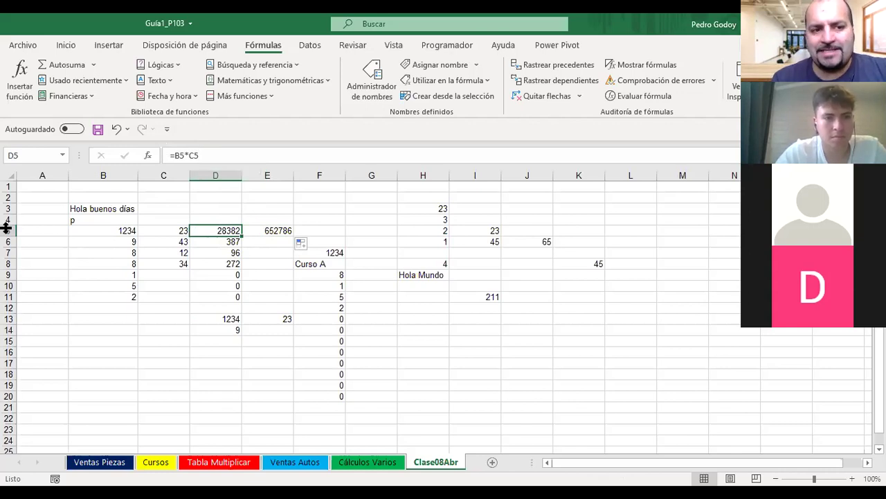
Lock the rows in D5's formula so it reads =B$5*C$5.
{"action": "left_click", "coordinate": [178, 155]}
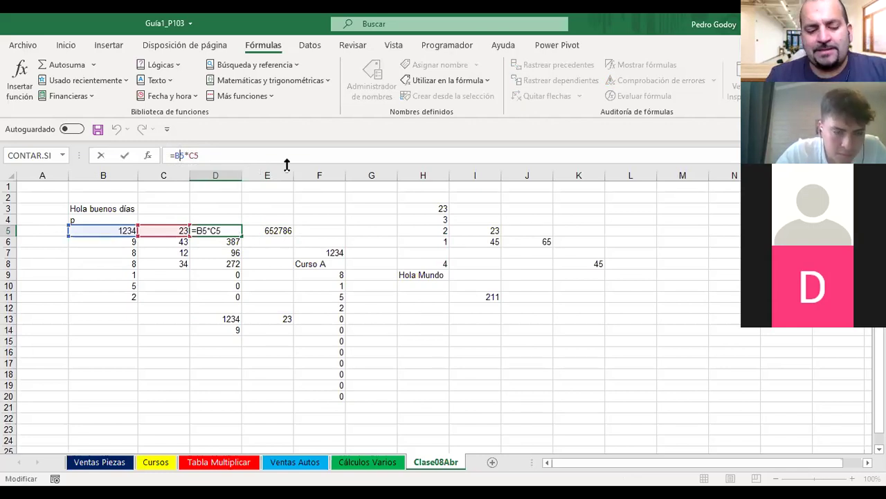
{"action": "type", "text": "$5*C"}
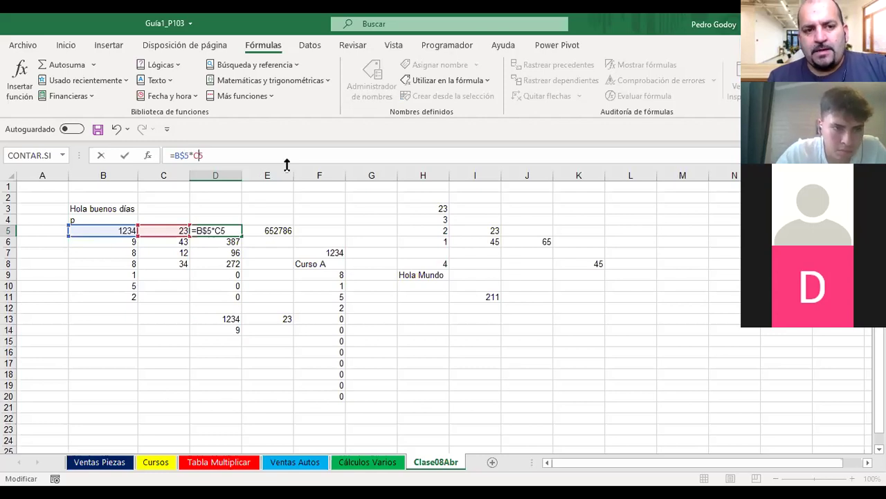
{"action": "type", "text": "$"}
{"action": "key", "text": "ctrl+Return"}
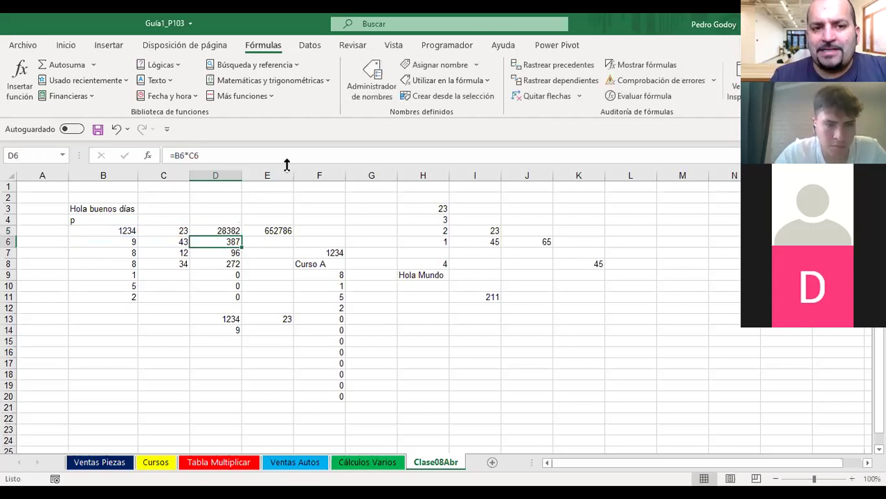
Fill the row-locked formula down to D12, all showing 28382, and right into E5.
{"action": "left_click_drag", "start_coordinate": [242, 237], "coordinate": [242, 309]}
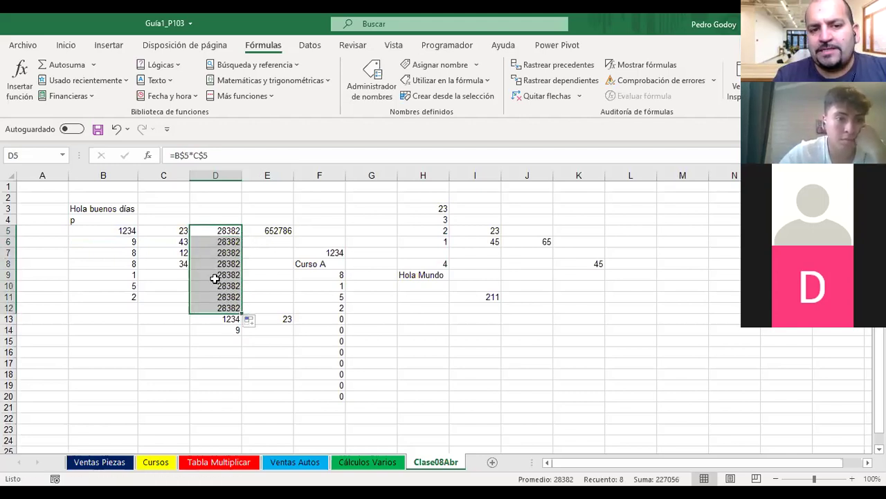
{"action": "left_click", "coordinate": [220, 230]}
{"action": "key", "text": "Down"}
{"action": "key", "text": "Down"}
{"action": "key", "text": "Down"}
{"action": "key", "text": "Down"}
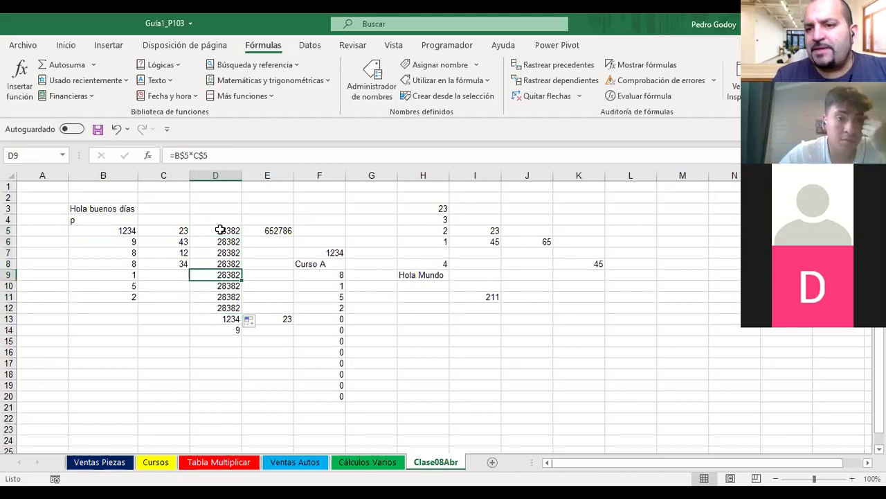
{"action": "key", "text": "Down"}
{"action": "key", "text": "Down"}
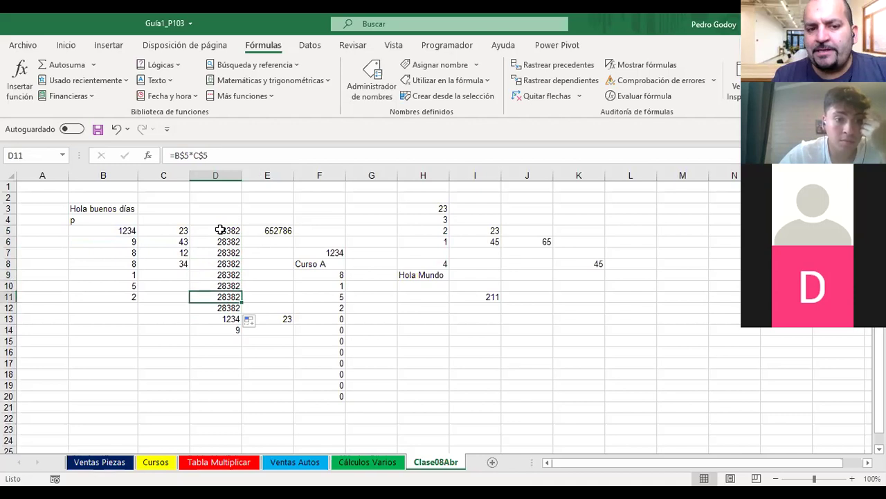
{"action": "key", "text": "Down"}
{"action": "key", "text": "Down"}
{"action": "key", "text": "Up"}
{"action": "key", "text": "Up"}
{"action": "key", "text": "Up"}
{"action": "key", "text": "Up"}
{"action": "key", "text": "Up"}
{"action": "key", "text": "Up"}
{"action": "key", "text": "Down"}
{"action": "key", "text": "Up"}
{"action": "left_click_drag", "start_coordinate": [242, 236], "coordinate": [280, 239]}
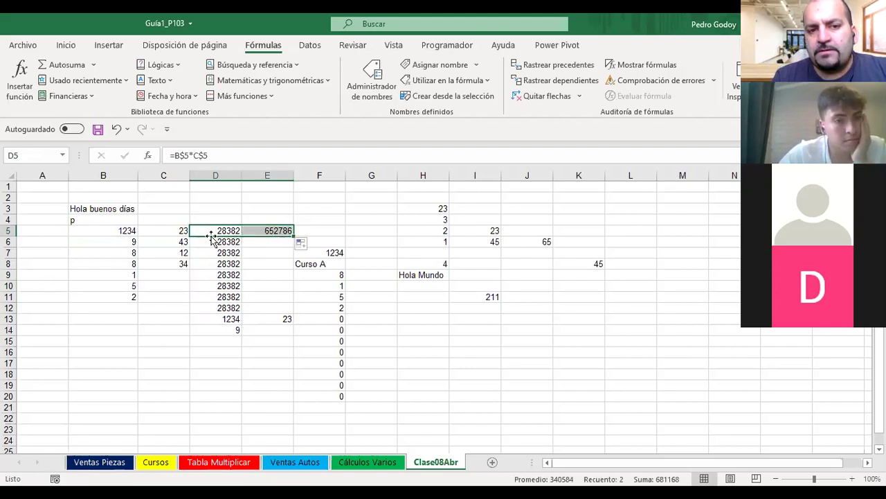
{"action": "left_click", "coordinate": [272, 230]}
{"action": "key", "text": "Left"}
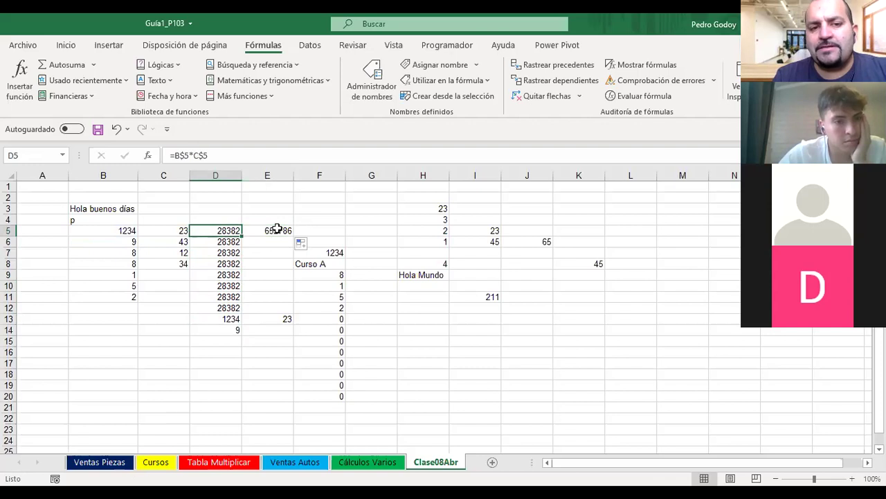
{"action": "mouse_move", "coordinate": [255, 234]}
{"action": "left_mouse_down"}
{"action": "mouse_move", "coordinate": [420, 235]}
{"action": "mouse_move", "coordinate": [463, 282]}
{"action": "left_mouse_up"}
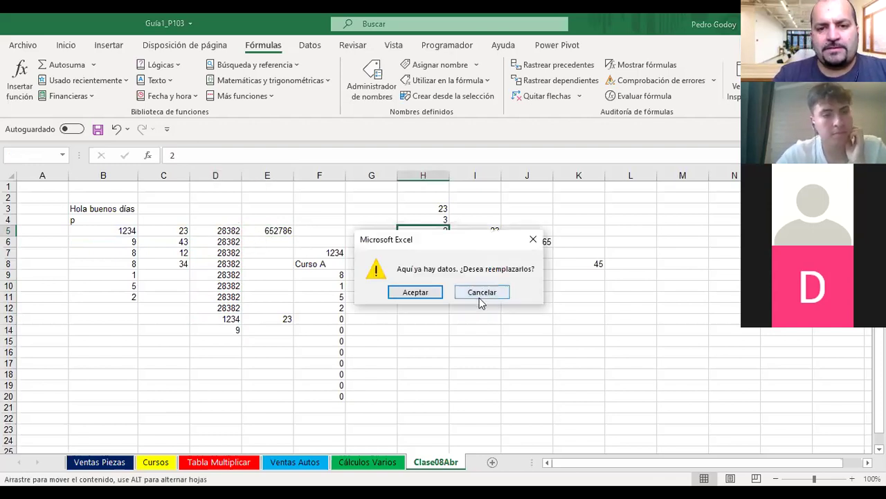
{"action": "left_click", "coordinate": [480, 295]}
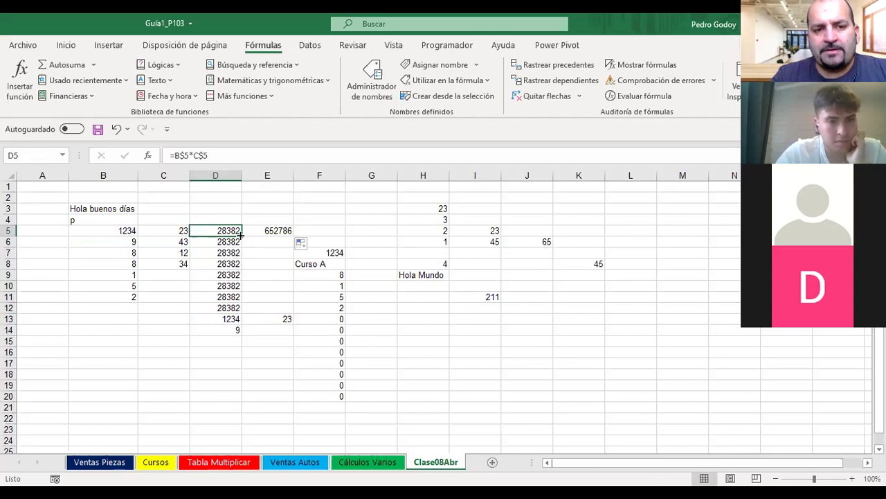
{"action": "left_click_drag", "start_coordinate": [241, 235], "coordinate": [402, 239]}
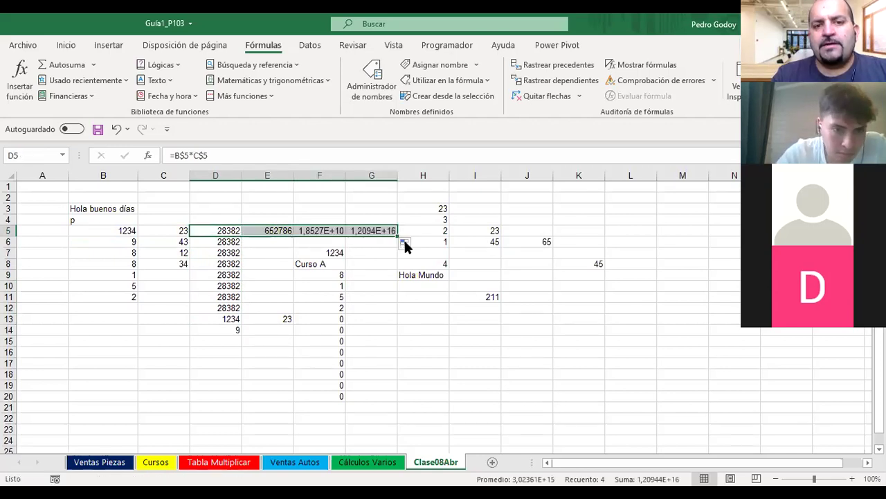
{"action": "left_click", "coordinate": [264, 230]}
{"action": "key", "text": "Right"}
{"action": "key", "text": "Right"}
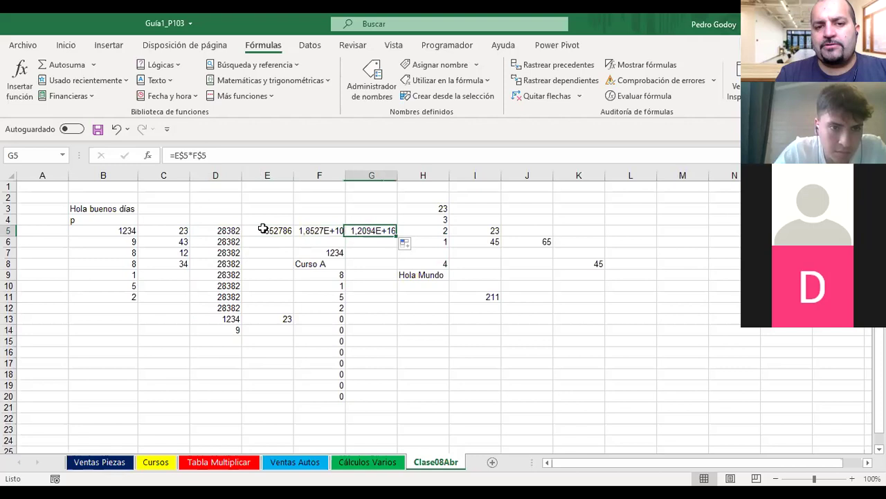
{"action": "key", "text": "Left"}
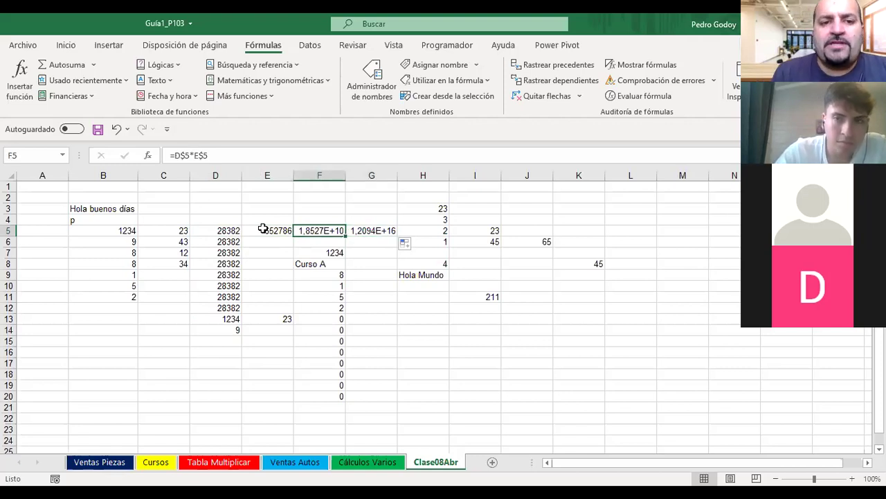
{"action": "key", "text": "Left"}
{"action": "key", "text": "Left"}
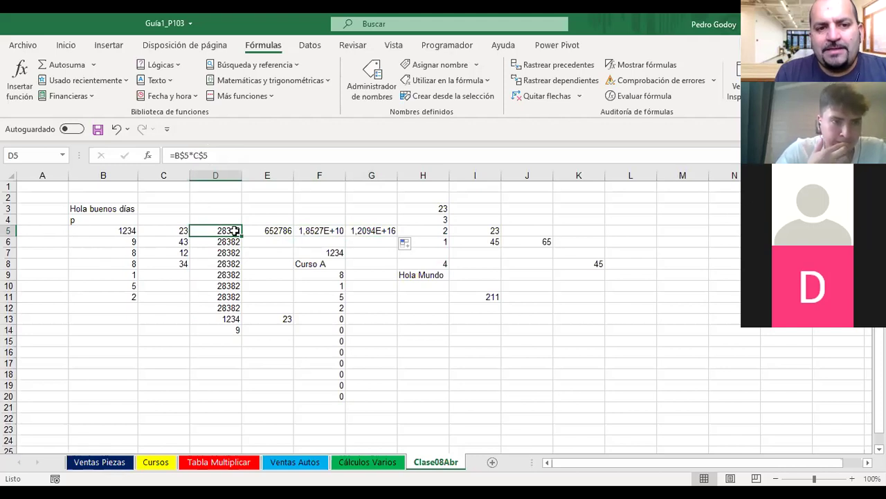
{"action": "key", "text": "Right"}
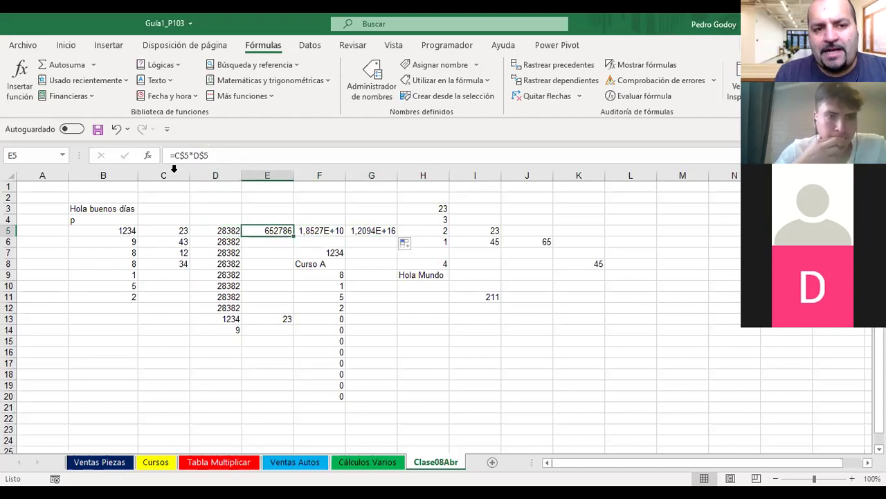
{"action": "key", "text": "Left"}
{"action": "key", "text": "Right"}
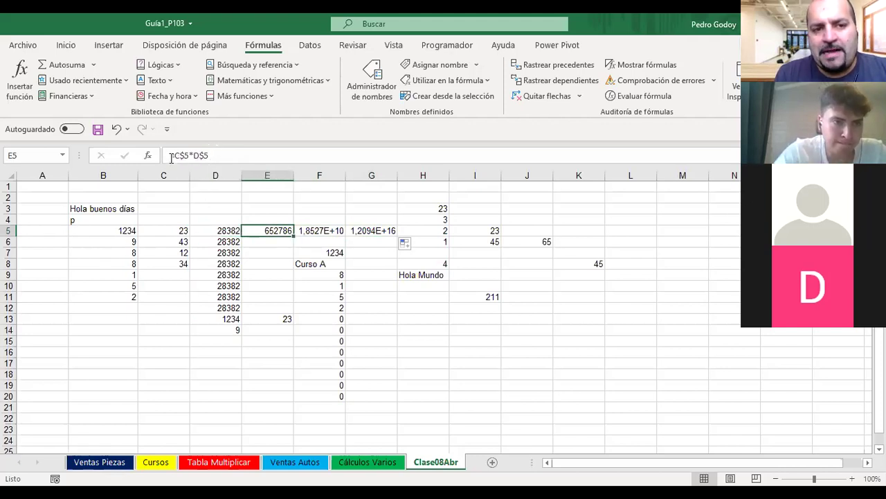
{"action": "key", "text": "Right"}
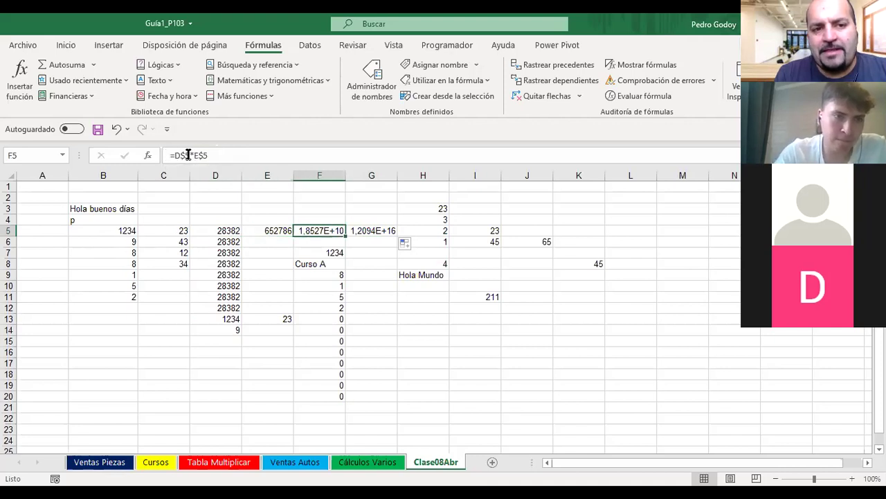
{"action": "key", "text": "Right"}
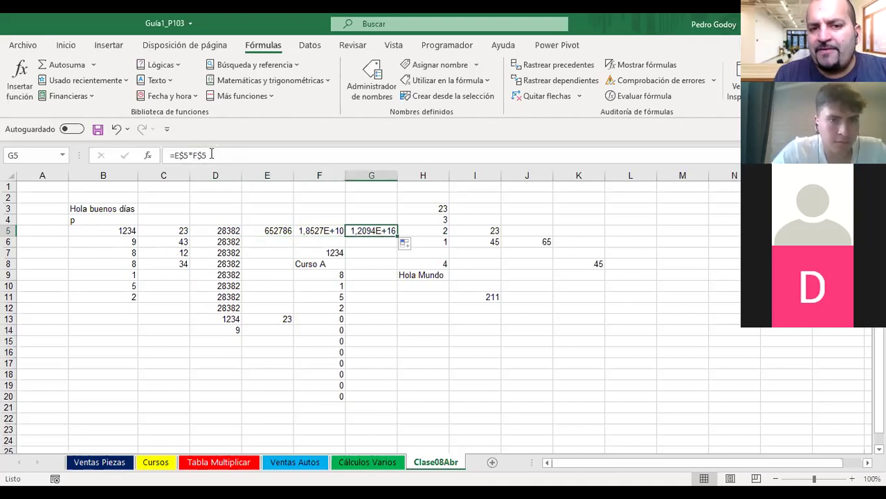
{"action": "key", "text": "Left"}
{"action": "key", "text": "Left"}
{"action": "key", "text": "Left"}
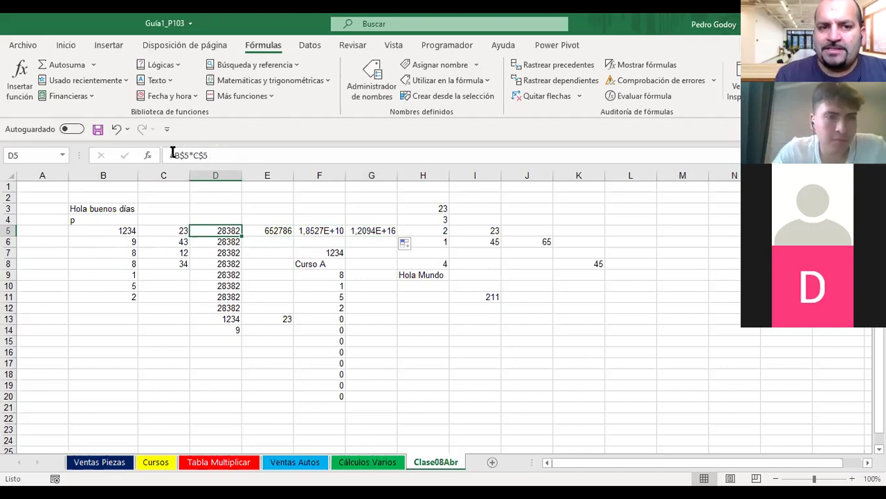
Change D5 to =$B$5*$C$5 and copy it across E5:H5, each showing 28382.
{"action": "left_click", "coordinate": [178, 155]}
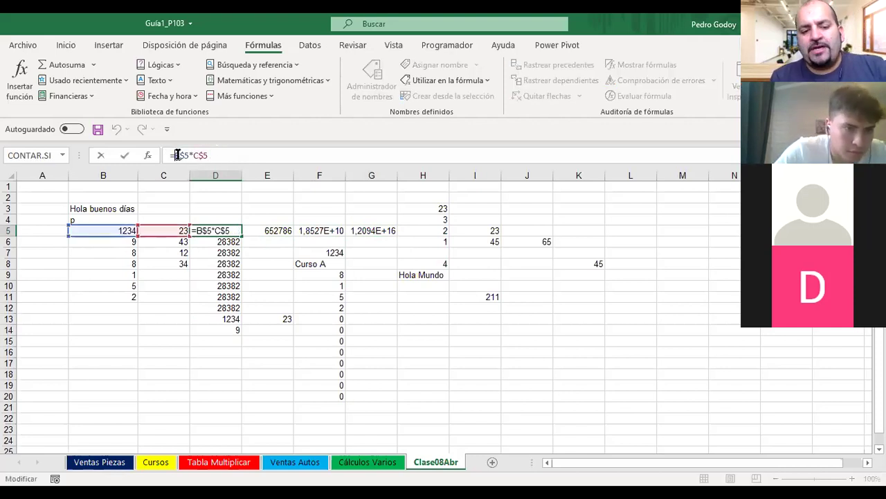
{"action": "type", "text": "$B"}
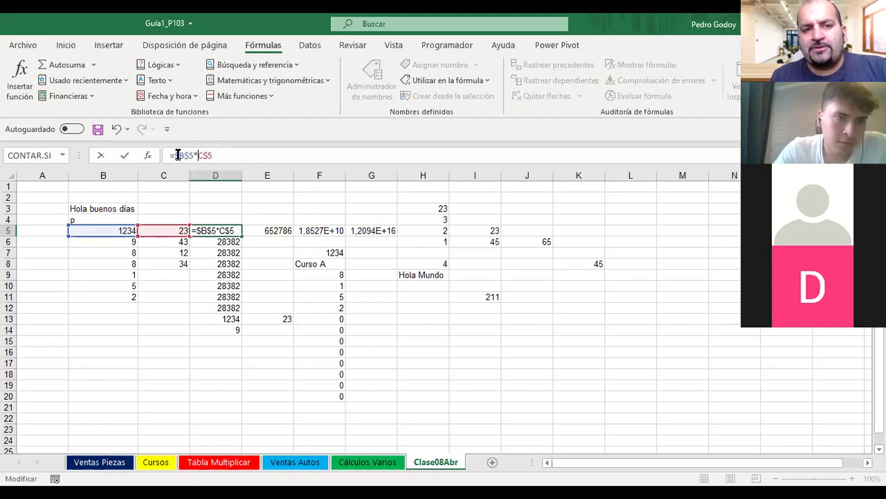
{"action": "type", "text": "$"}
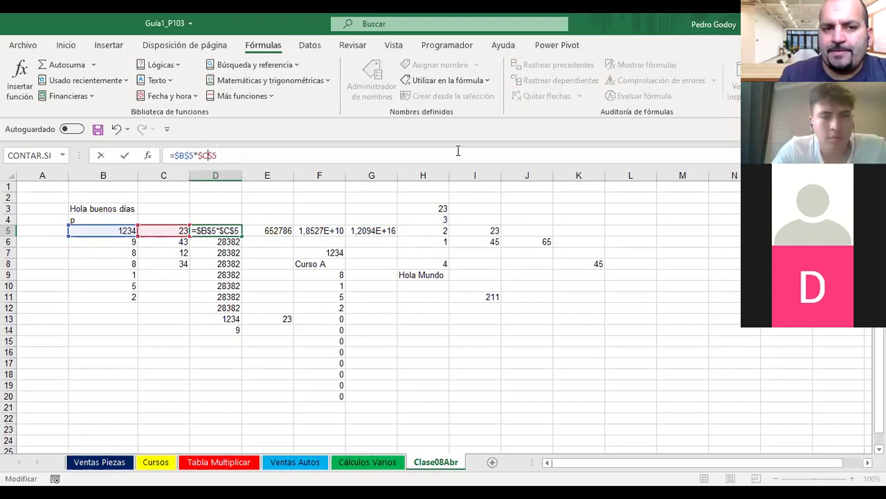
{"action": "key", "text": "Return"}
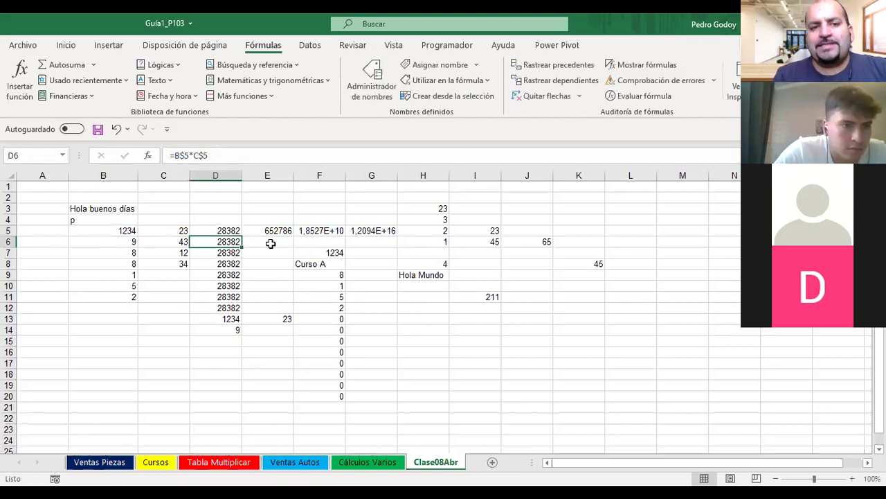
{"action": "left_click", "coordinate": [232, 232]}
{"action": "left_click_drag", "start_coordinate": [243, 235], "coordinate": [426, 232]}
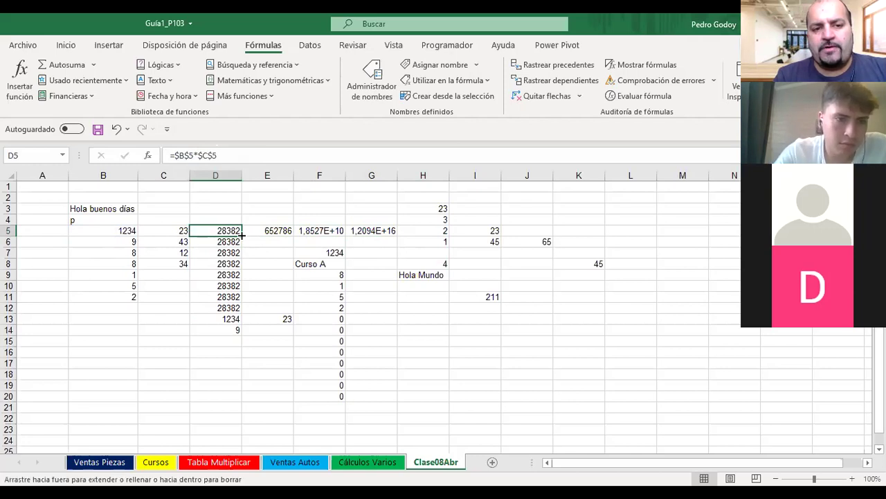
{"action": "left_click", "coordinate": [199, 229]}
{"action": "left_click", "coordinate": [286, 233]}
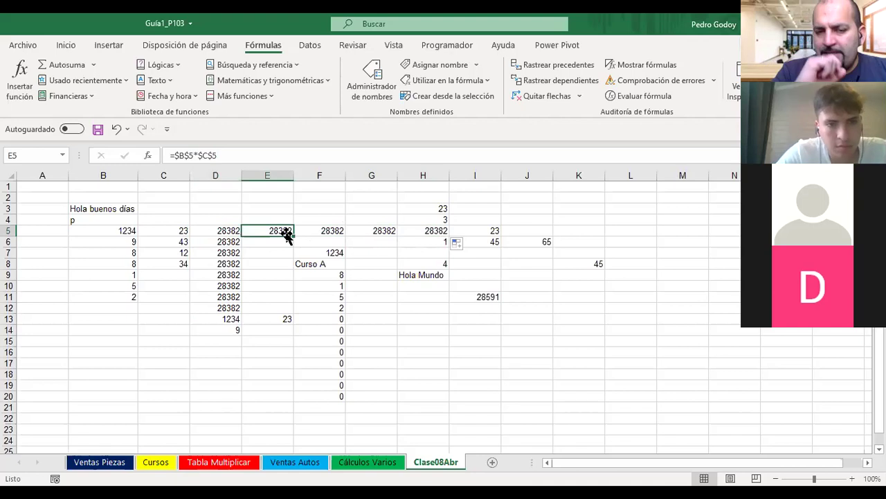
{"action": "left_click", "coordinate": [230, 229]}
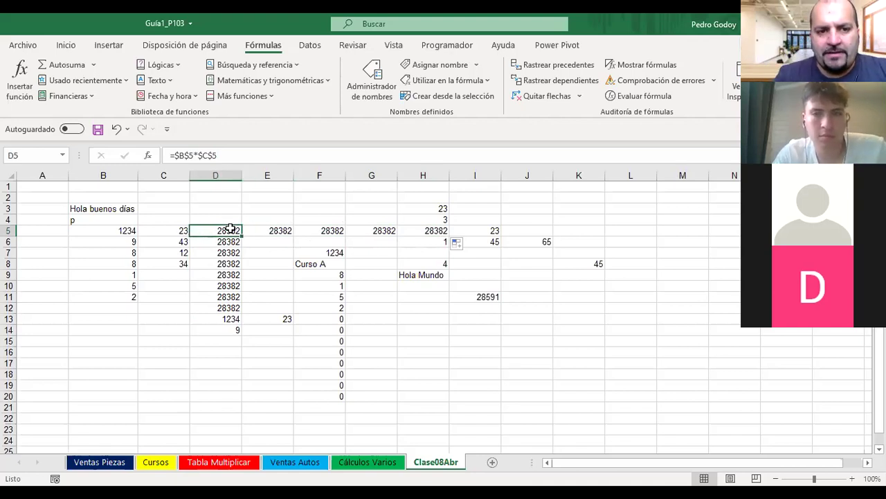
Copy D5's absolute formula up into D2:D4, each showing 28382.
{"action": "left_click_drag", "start_coordinate": [241, 237], "coordinate": [229, 194]}
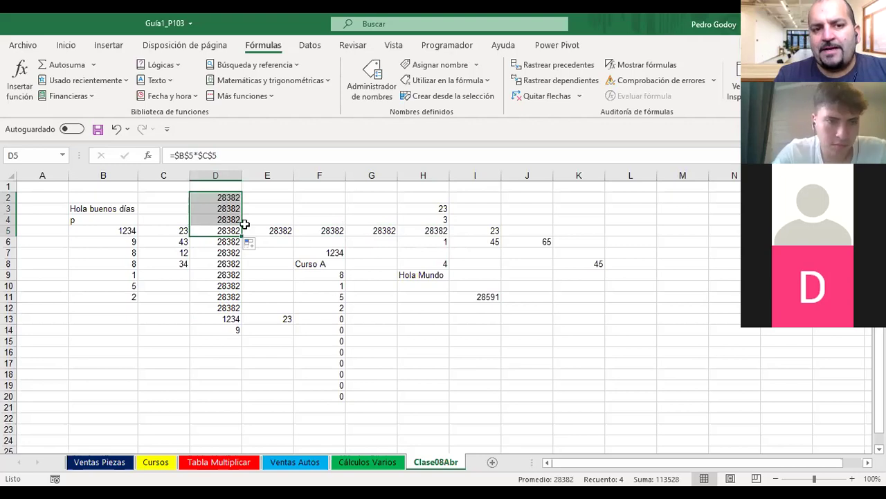
{"action": "left_click", "coordinate": [205, 220]}
{"action": "left_click", "coordinate": [220, 231]}
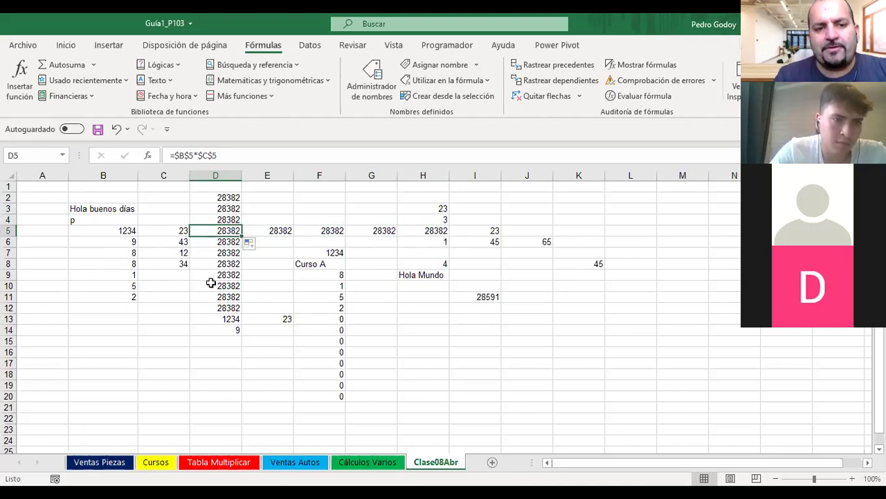
Copy D12's formula left into B12 and C12, then clear the resulting #¡REF! errors.
{"action": "left_click", "coordinate": [221, 307]}
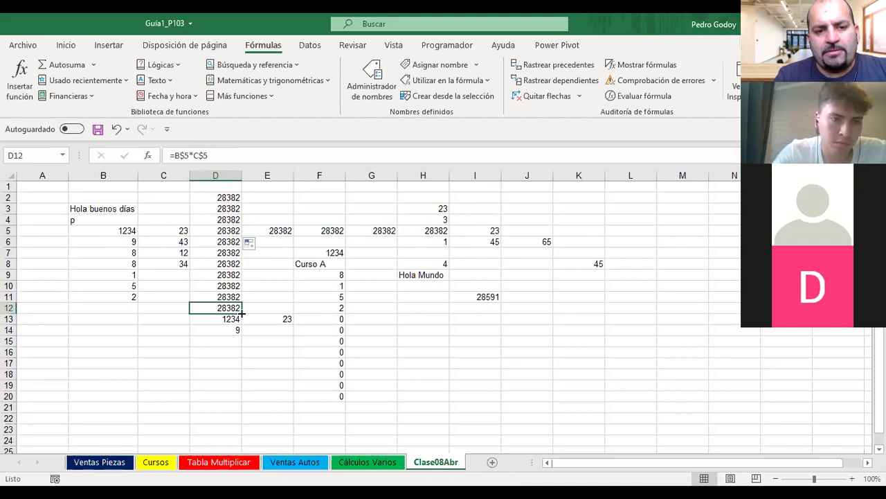
{"action": "left_click_drag", "start_coordinate": [243, 313], "coordinate": [87, 313]}
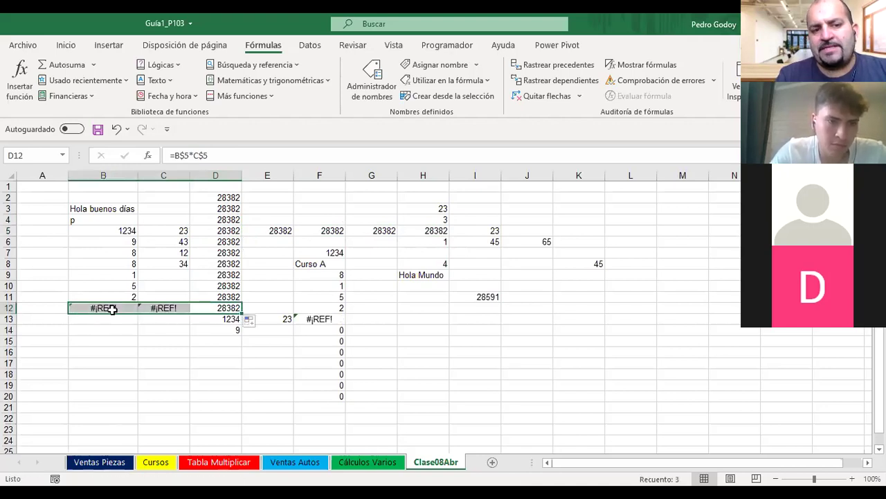
{"action": "left_click", "coordinate": [111, 309]}
{"action": "left_click", "coordinate": [157, 305]}
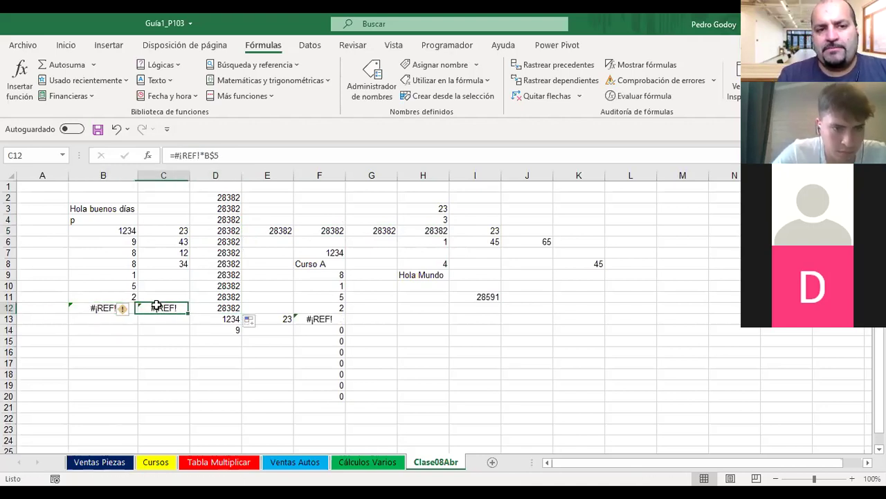
{"action": "key", "text": "Right"}
{"action": "key", "text": "Left"}
{"action": "key", "text": "Right"}
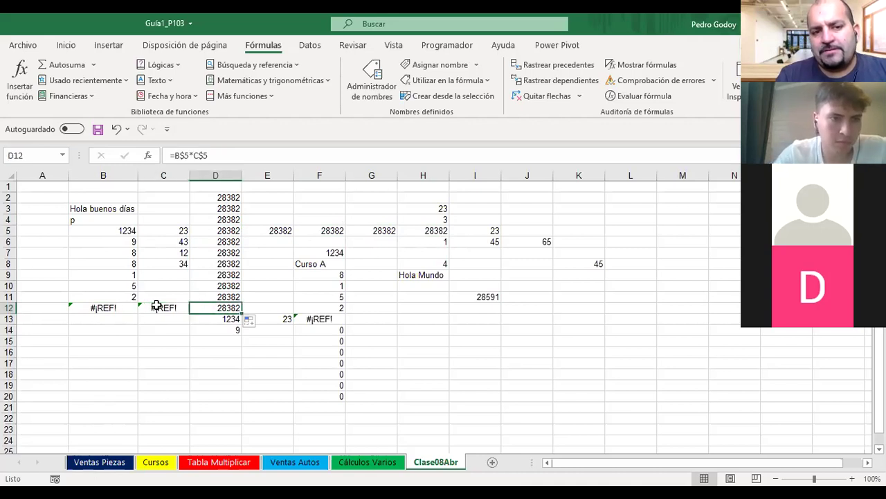
{"action": "key", "text": "Left"}
{"action": "key", "text": "Delete"}
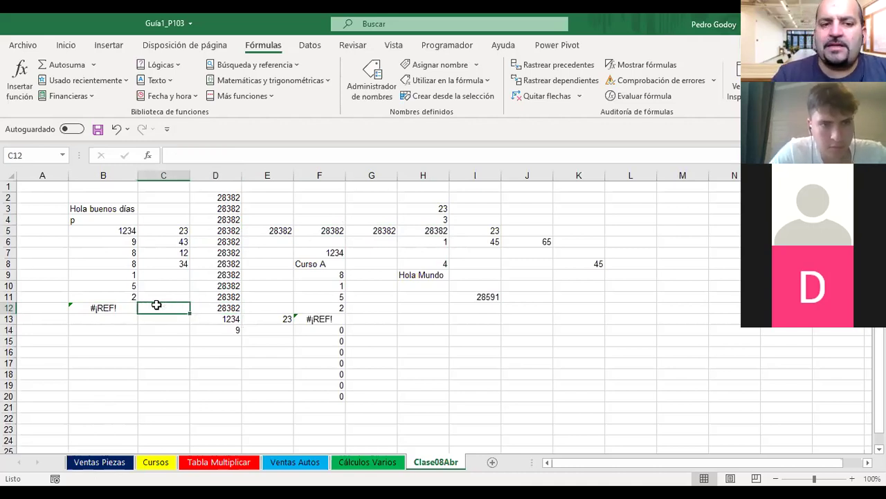
{"action": "key", "text": "Left"}
{"action": "key", "text": "Delete"}
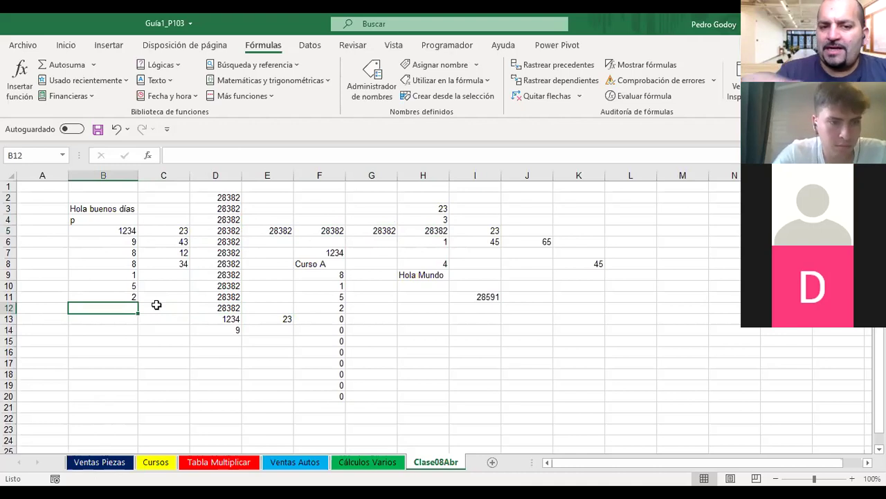
Review the =$B$5*$C$5 copies in column D against the 1234 in B5.
{"action": "key", "text": "Up"}
{"action": "key", "text": "Right"}
{"action": "key", "text": "Right"}
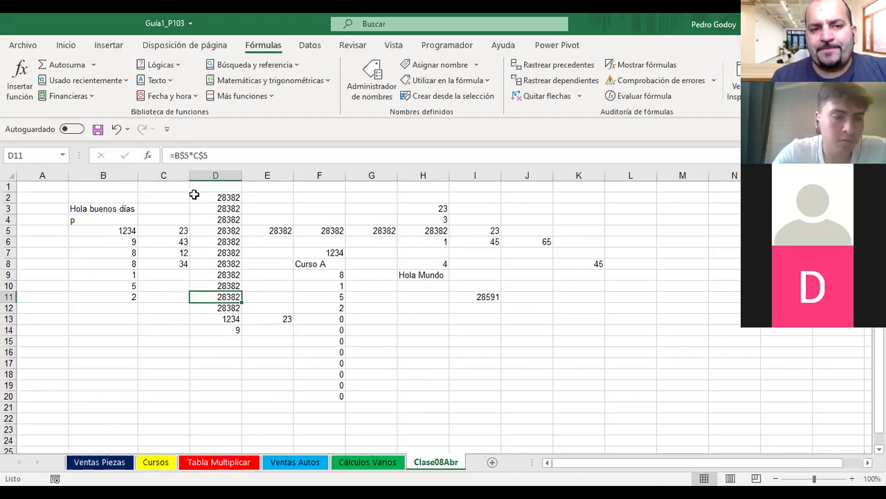
{"action": "key", "text": "Up"}
{"action": "key", "text": "Up"}
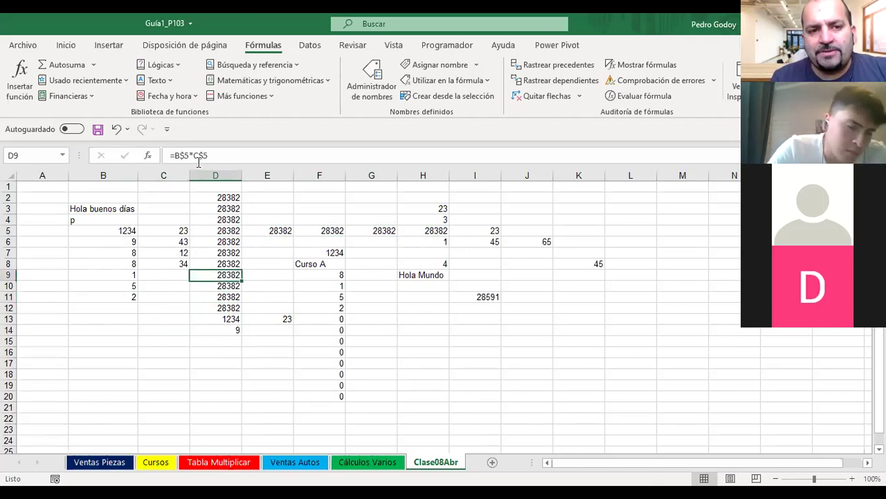
{"action": "key", "text": "Up"}
{"action": "key", "text": "Up"}
{"action": "key", "text": "Up"}
{"action": "key", "text": "Up"}
{"action": "key", "text": "Up"}
{"action": "key", "text": "Down"}
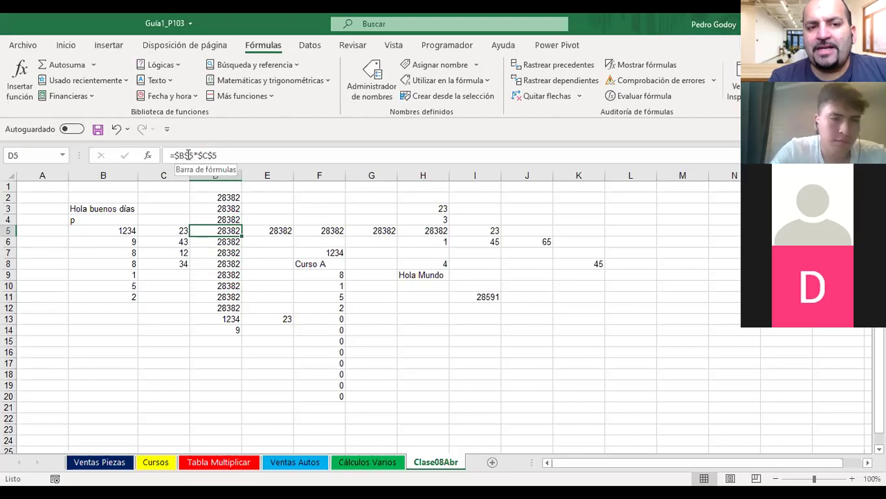
{"action": "left_click", "coordinate": [119, 230]}
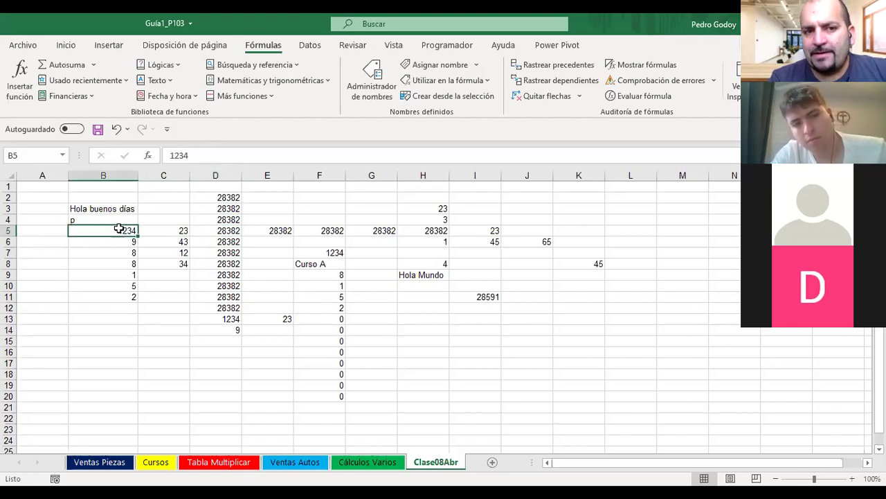
{"action": "left_click", "coordinate": [213, 231]}
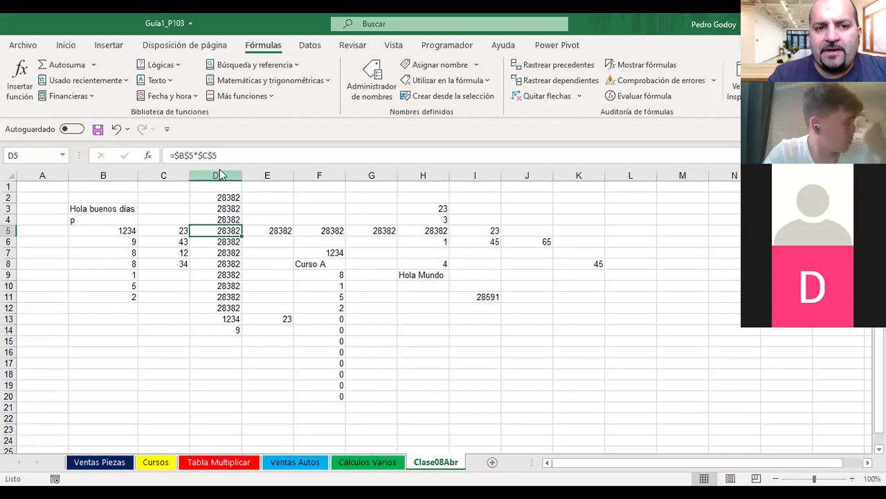
Change D5 to =$B5*$C5, locking only the columns.
{"action": "left_click", "coordinate": [185, 156]}
{"action": "key", "text": "Delete"}
{"action": "key", "text": "Right"}
{"action": "key", "text": "Right"}
{"action": "key", "text": "Right"}
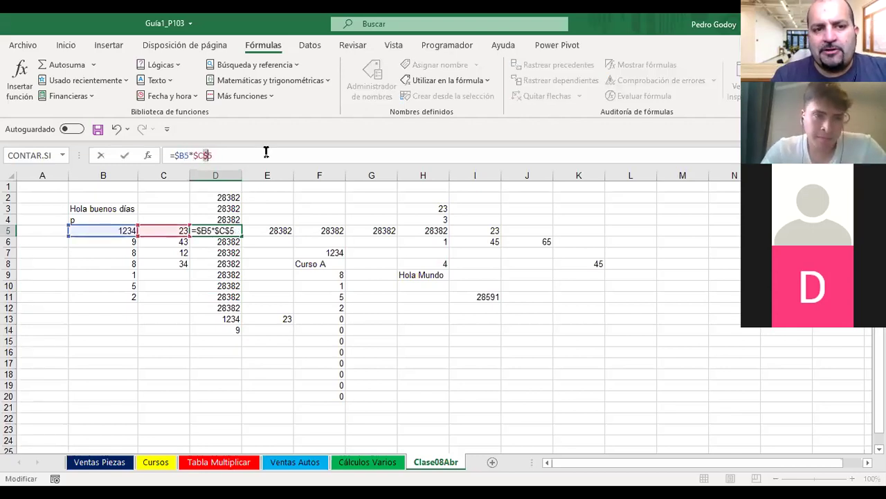
{"action": "key", "text": "Delete"}
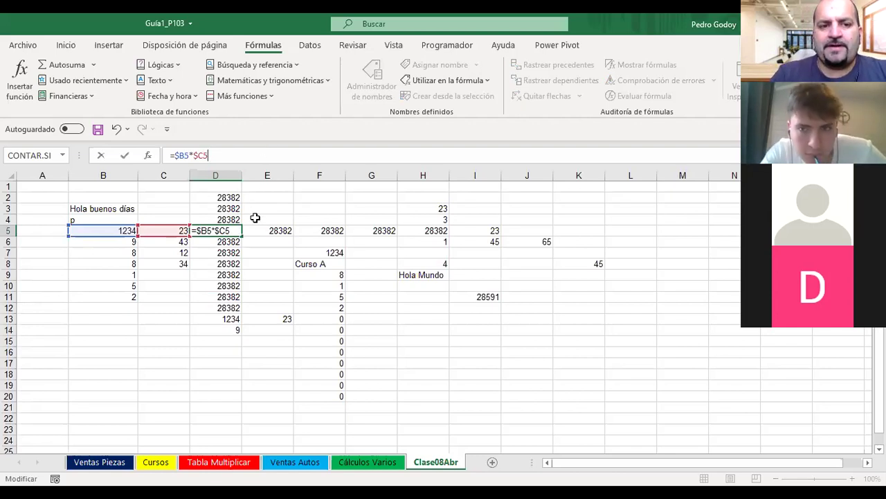
{"action": "key", "text": "Return"}
Copy the formula across to G5 and down to D10, showing 387, 96, 272, 0, 0.
{"action": "left_click", "coordinate": [227, 233]}
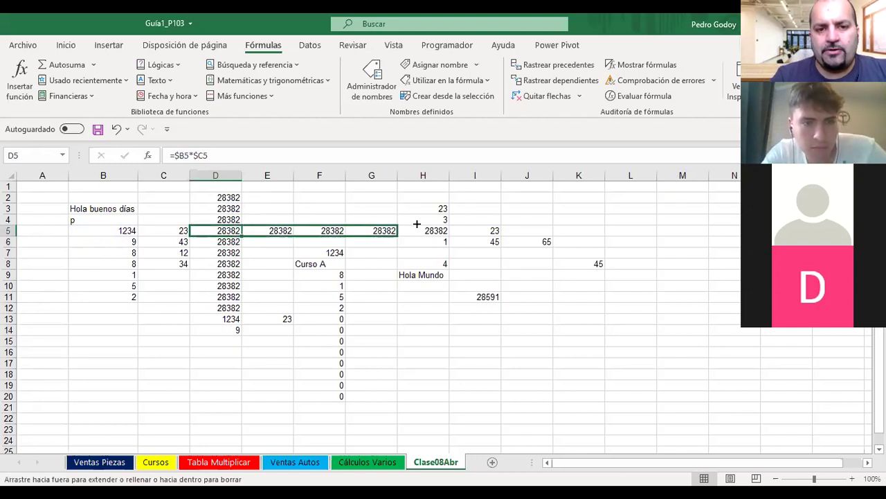
{"action": "left_click_drag", "start_coordinate": [265, 236], "coordinate": [395, 236]}
{"action": "left_click", "coordinate": [227, 233]}
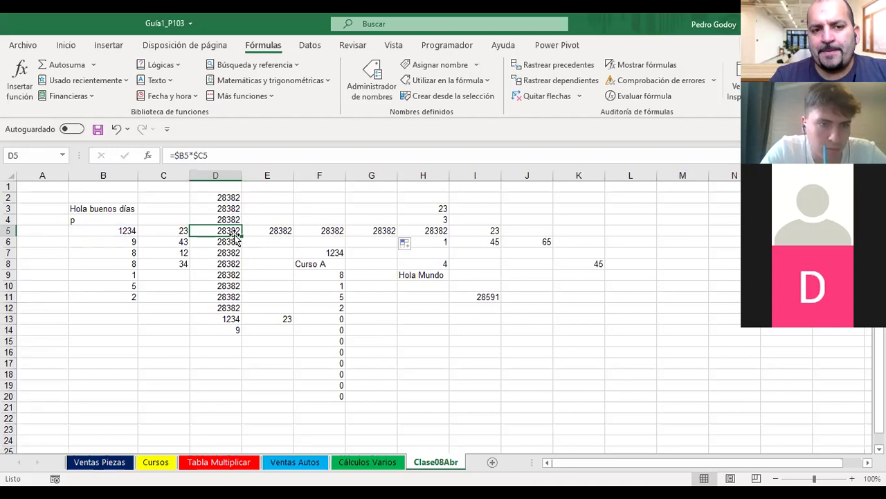
{"action": "left_click_drag", "start_coordinate": [241, 236], "coordinate": [241, 292]}
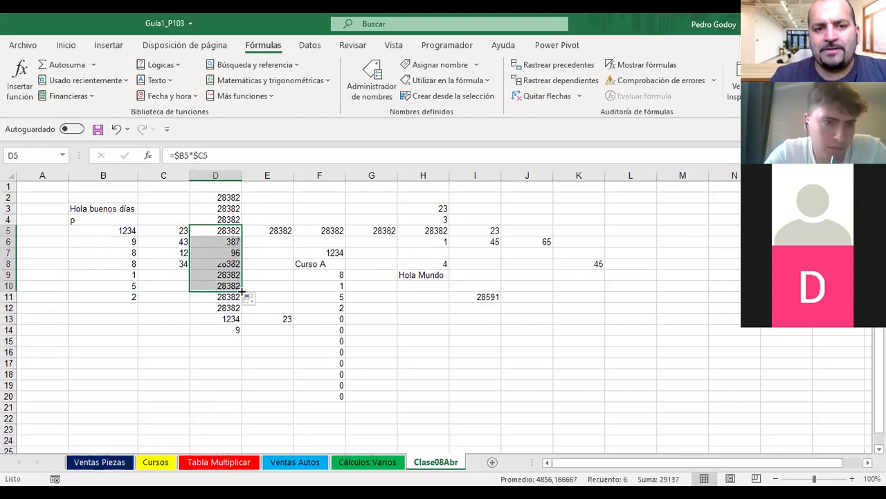
{"action": "left_click", "coordinate": [215, 232]}
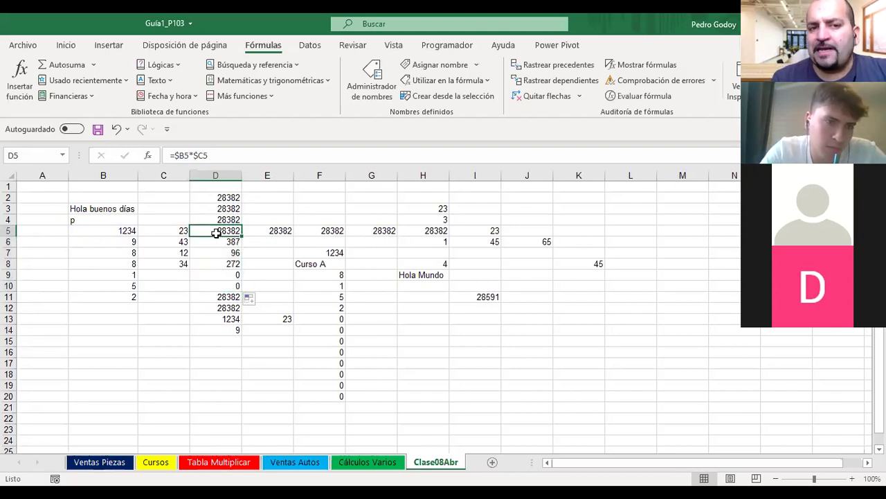
{"action": "key", "text": "Down"}
{"action": "key", "text": "Down"}
{"action": "key", "text": "Down"}
{"action": "key", "text": "Down"}
{"action": "key", "text": "Up"}
{"action": "key", "text": "Up"}
{"action": "key", "text": "Up"}
{"action": "key", "text": "Up"}
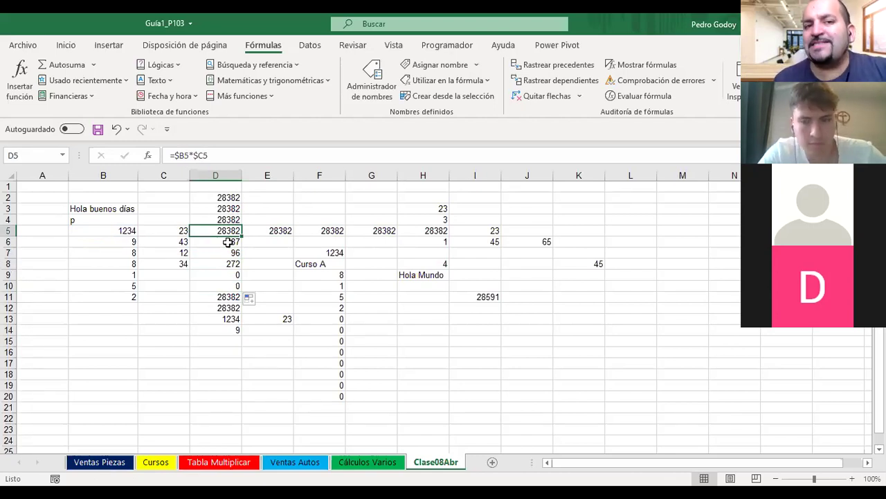
Hand-edit D5's references into a mixed-reference product formula.
{"action": "left_click", "coordinate": [178, 155]}
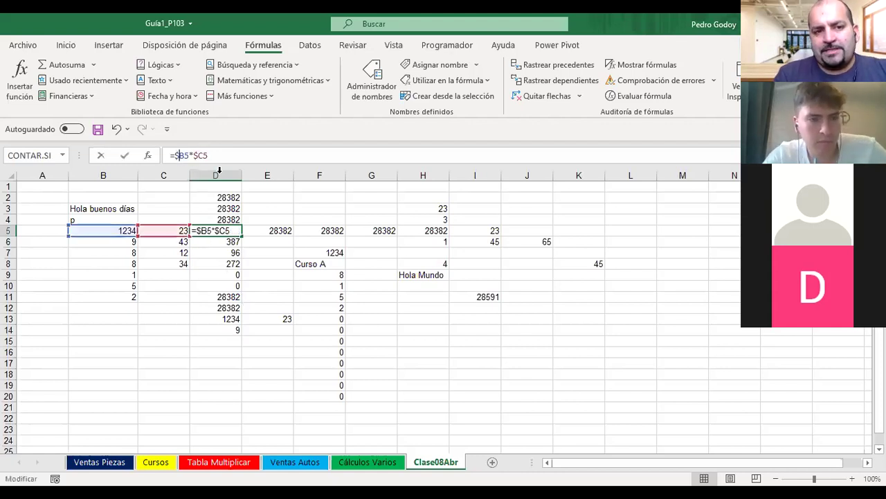
{"action": "key", "text": "BackSpace"}
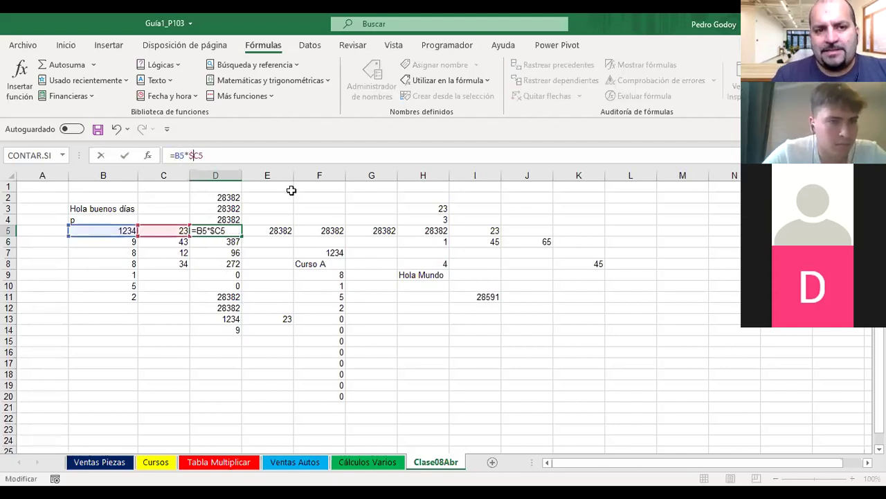
{"action": "key", "text": "Delete"}
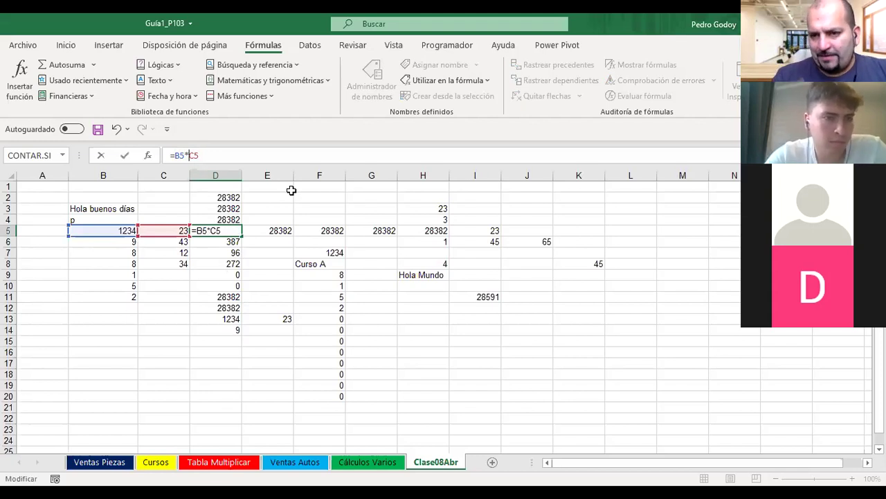
{"action": "type", "text": "$5*C"}
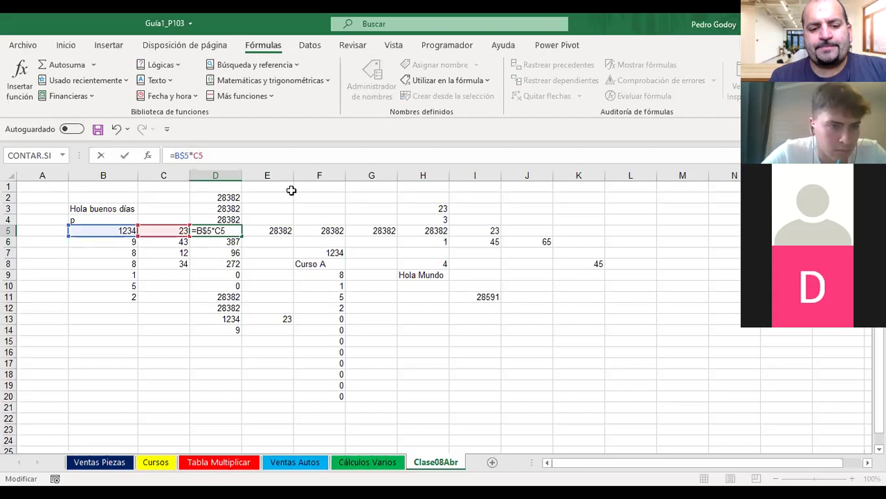
{"action": "type", "text": "$"}
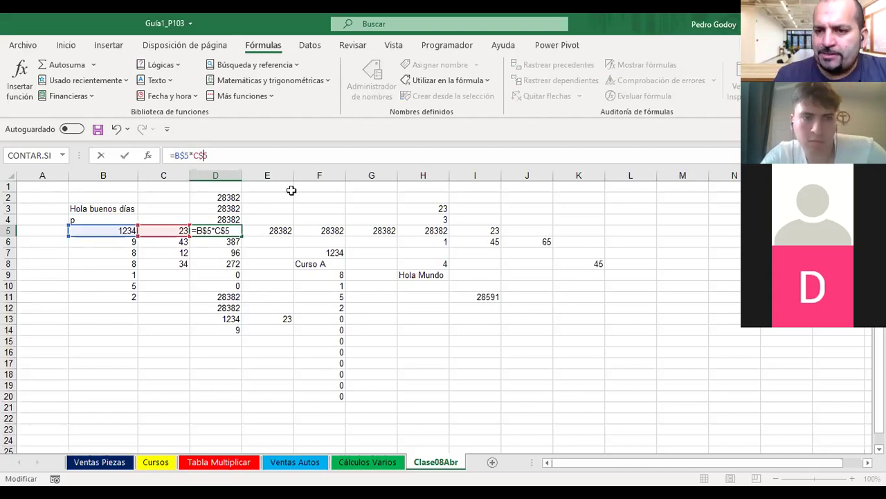
{"action": "key", "text": "Return"}
{"action": "key", "text": "Up"}
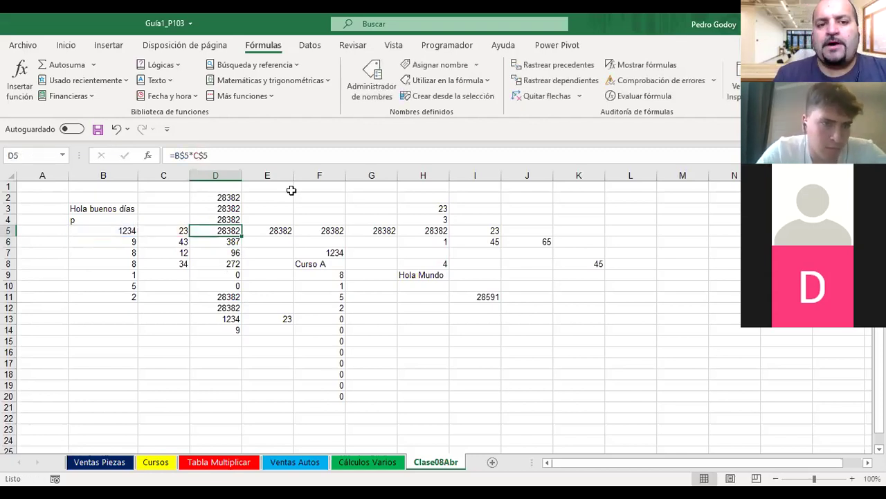
Cycle the references with F4 until D5 reads =$B5*C5, then commit it.
{"action": "left_click", "coordinate": [193, 155]}
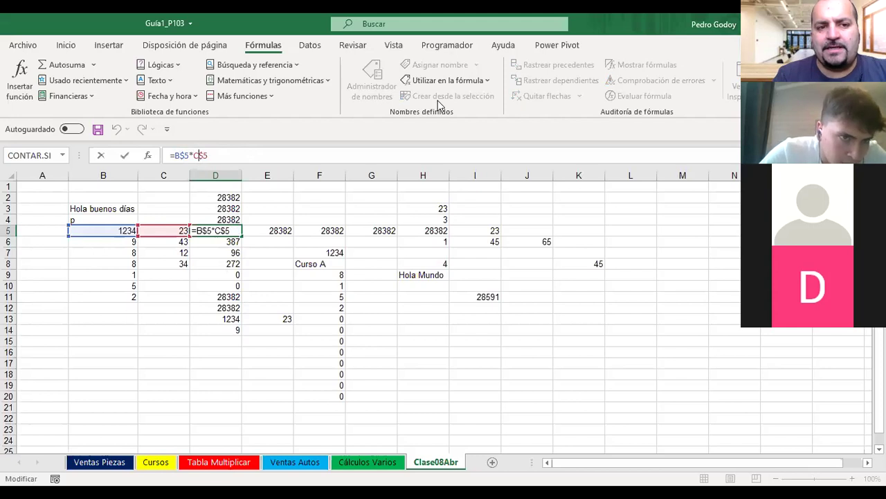
{"action": "key", "text": "F4"}
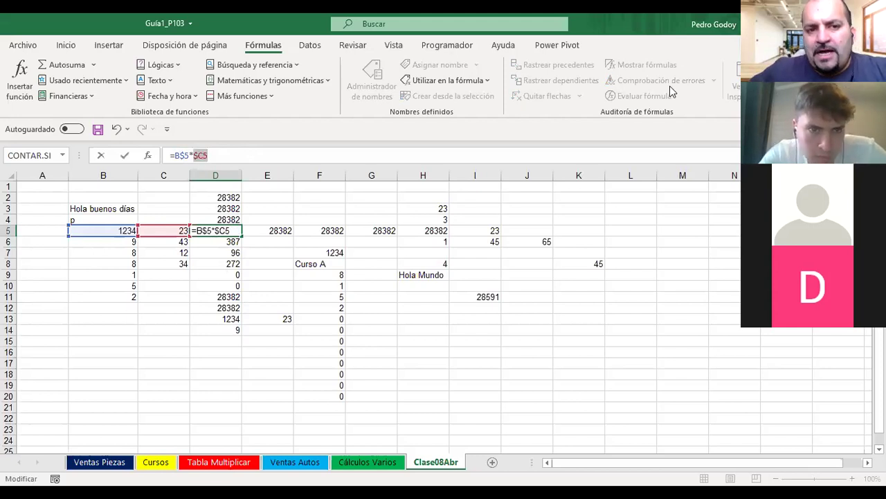
{"action": "key", "text": "F4"}
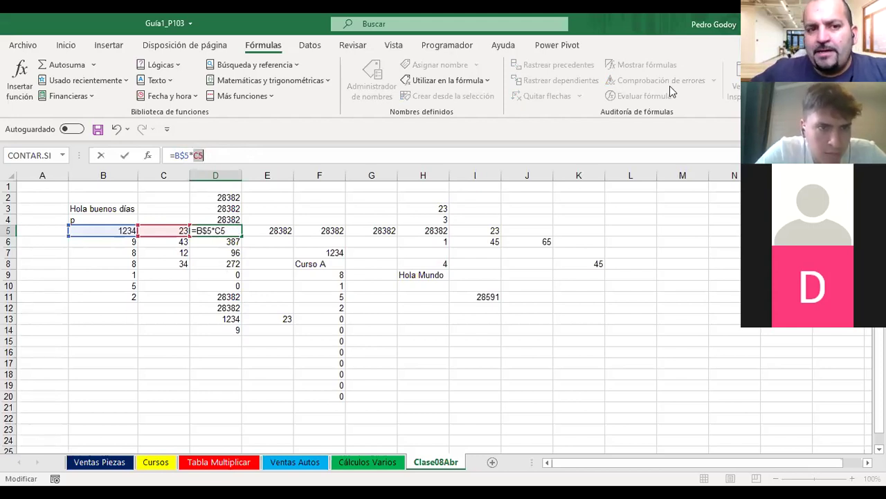
{"action": "key", "text": "F4"}
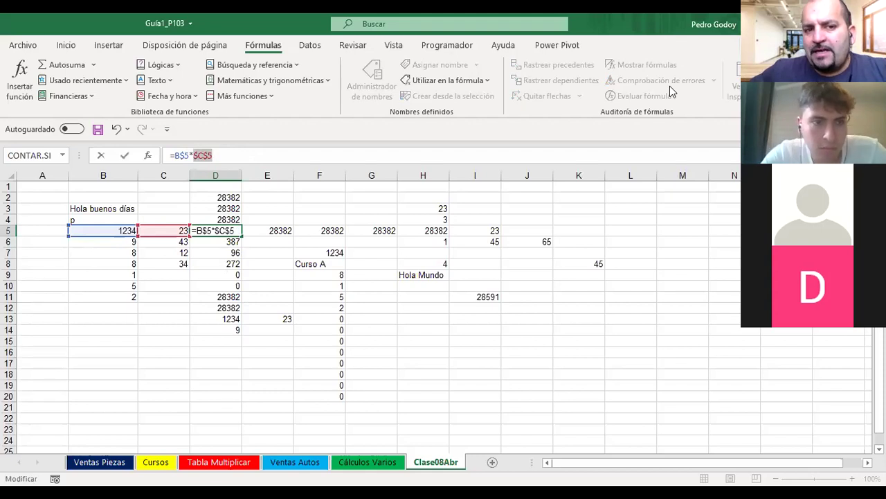
{"action": "key", "text": "F4"}
{"action": "key", "text": "F4"}
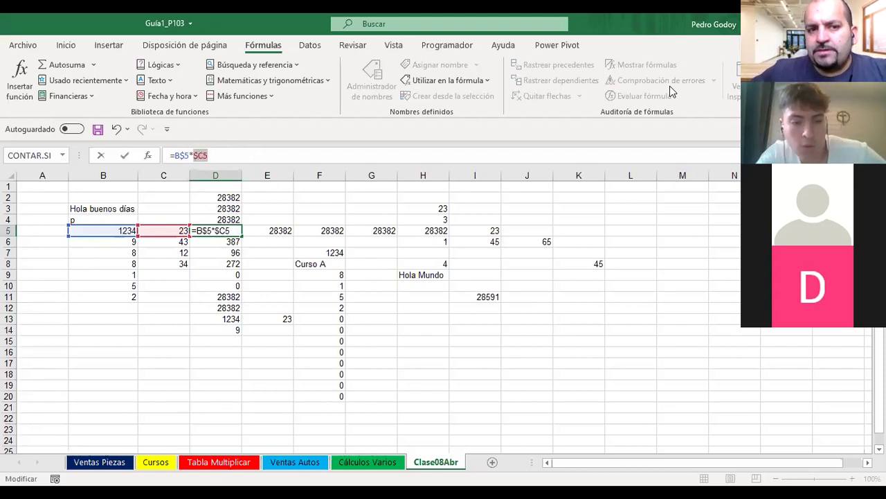
{"action": "key", "text": "Left"}
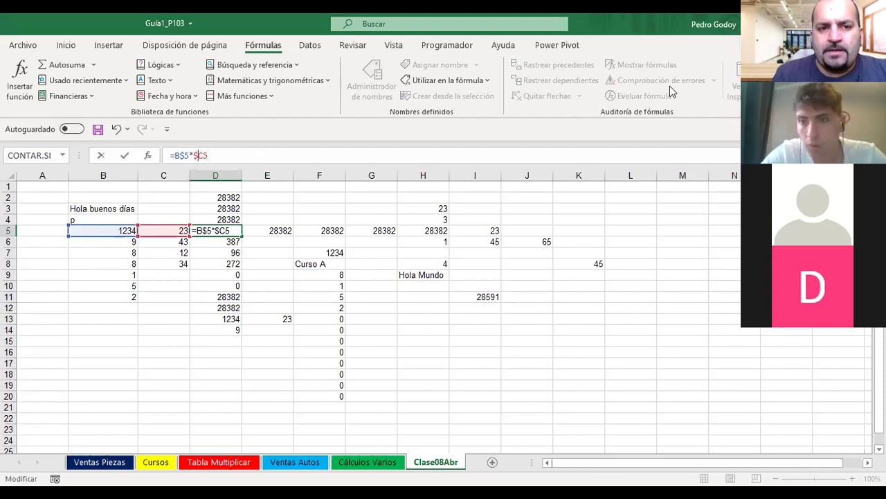
{"action": "key", "text": "Delete"}
{"action": "key", "text": "Left"}
{"action": "key", "text": "Delete"}
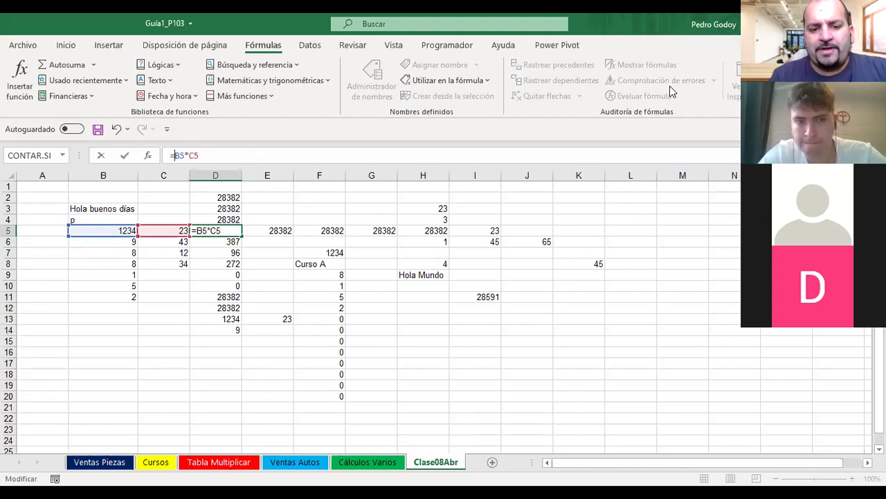
{"action": "key", "text": "F4"}
{"action": "key", "text": "F4"}
{"action": "key", "text": "F4"}
{"action": "key", "text": "F4"}
{"action": "key", "text": "F4"}
{"action": "key", "text": "F4"}
{"action": "key", "text": "F4"}
{"action": "key", "text": "F4"}
{"action": "key", "text": "F4"}
{"action": "key", "text": "F4"}
{"action": "key", "text": "F4"}
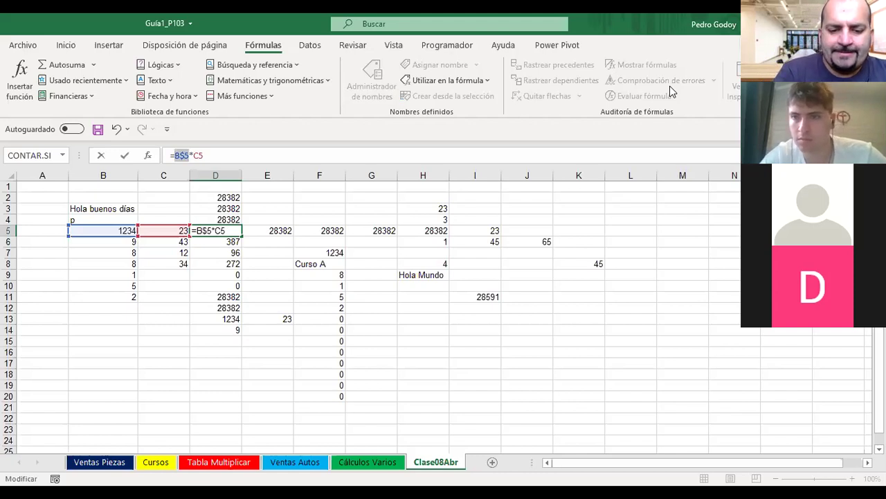
{"action": "key", "text": "F4"}
{"action": "key", "text": "Return"}
{"action": "key", "text": "Down"}
{"action": "key", "text": "Up"}
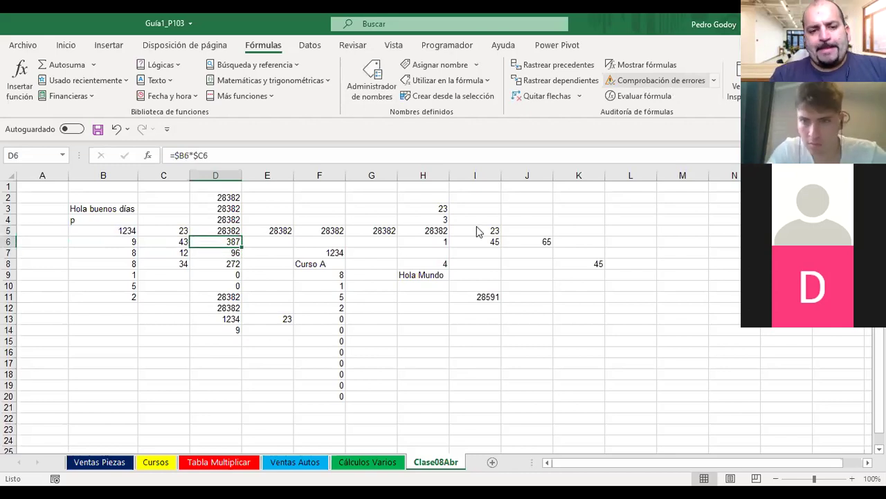
Switch to the Tabla Multiplicar sheet with its empty 10×10 grid and MUESTRA sample.
{"action": "left_click", "coordinate": [221, 467]}
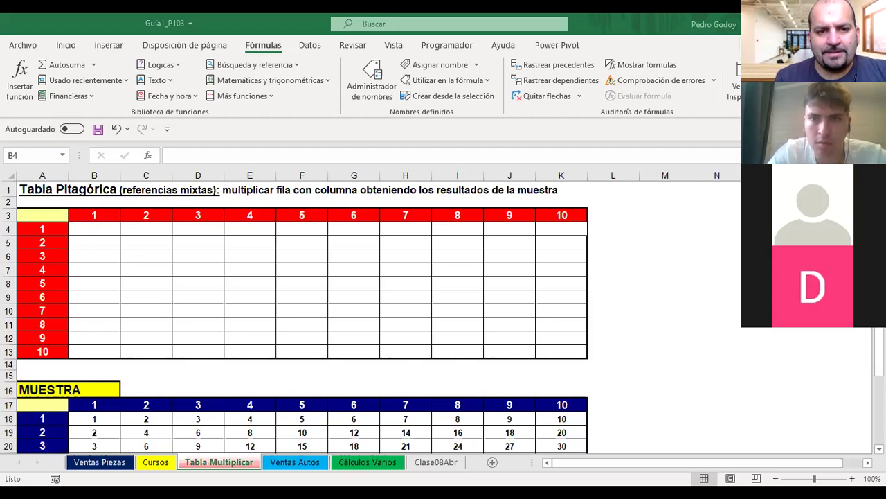
{"action": "key", "text": "alt+Tab"}
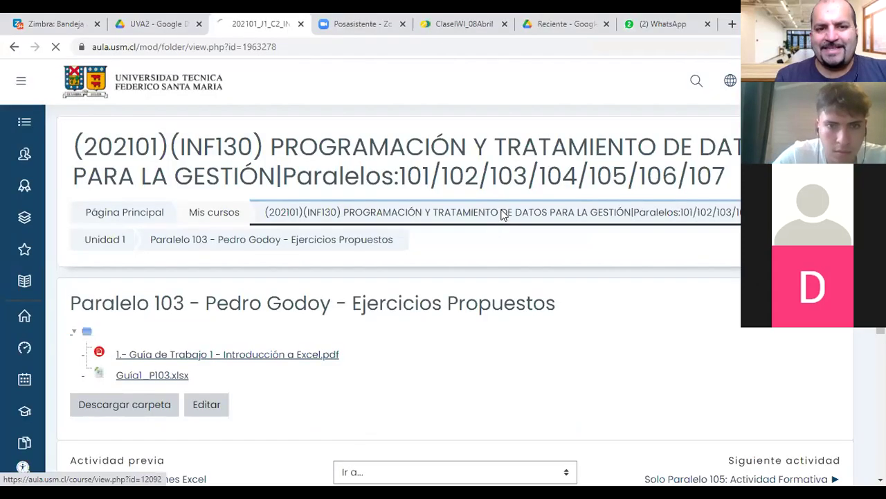
{"action": "left_click", "coordinate": [503, 216]}
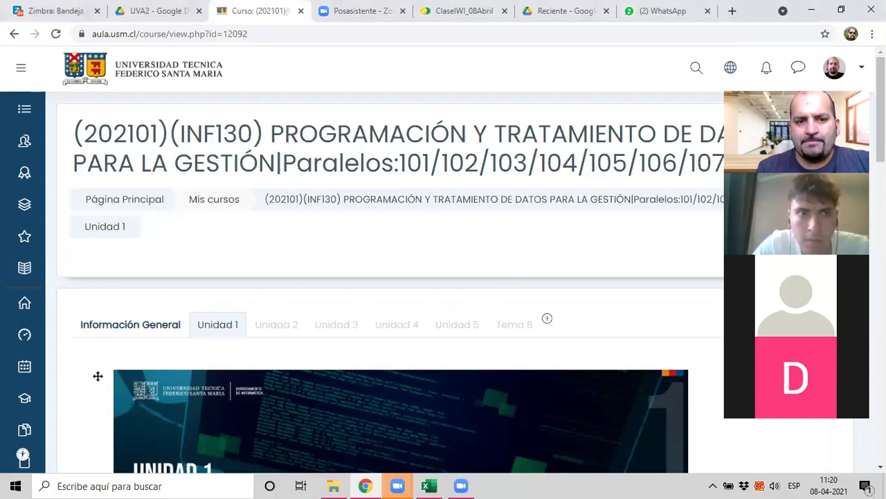
{"action": "scroll", "coordinate": [402, 277], "scroll_direction": "down", "scroll_amount": 12}
{"action": "scroll", "coordinate": [402, 277], "scroll_direction": "down", "scroll_amount": 1}
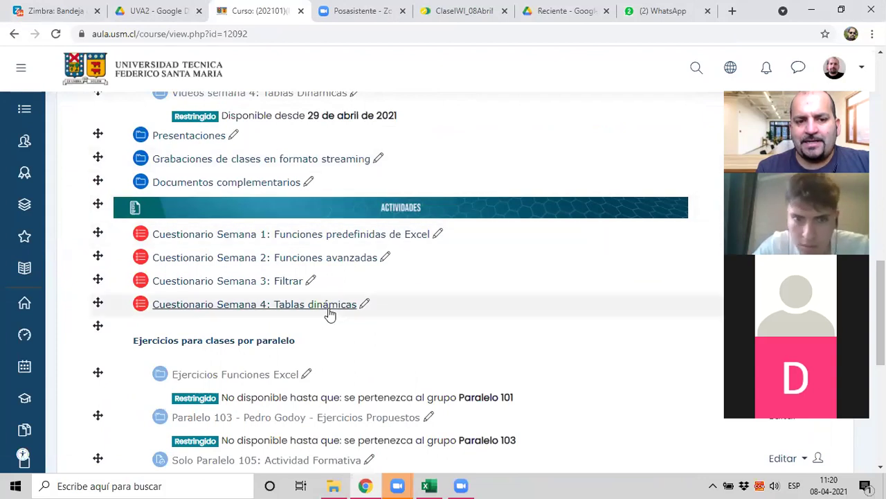
{"action": "left_click", "coordinate": [288, 419]}
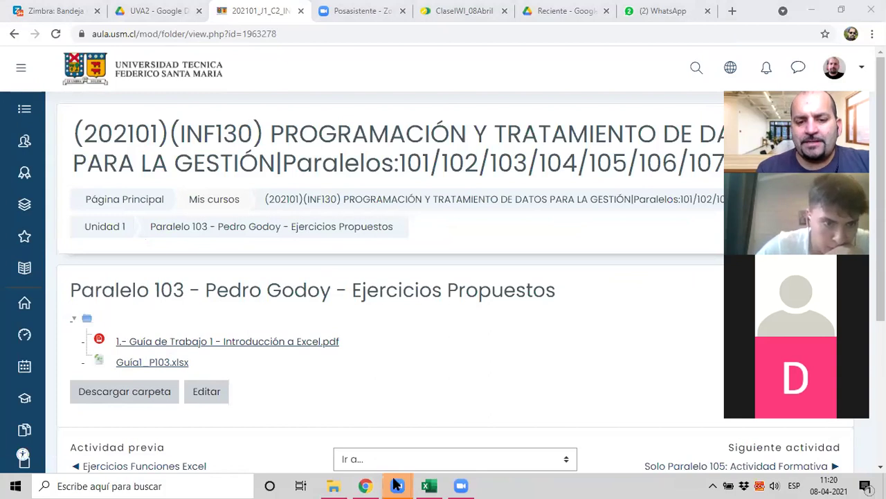
{"action": "left_click", "coordinate": [429, 485]}
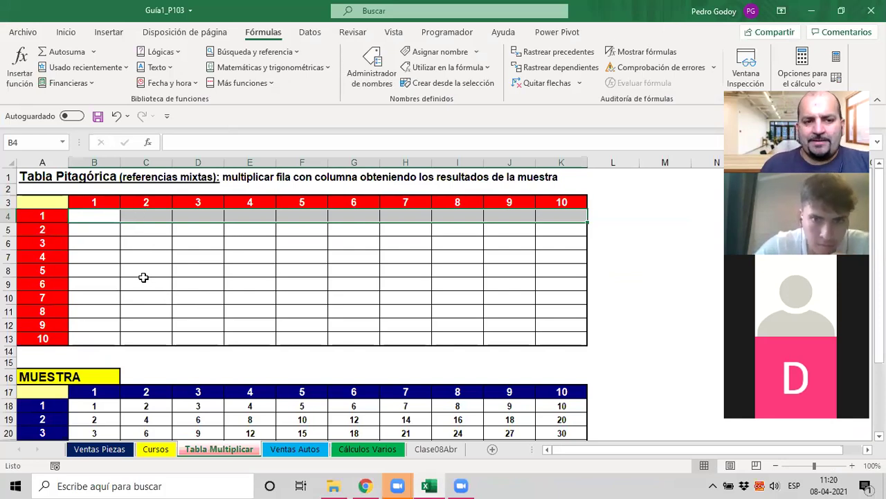
{"action": "left_click", "coordinate": [100, 233]}
{"action": "key", "text": "Down"}
{"action": "key", "text": "Down"}
{"action": "key", "text": "Up"}
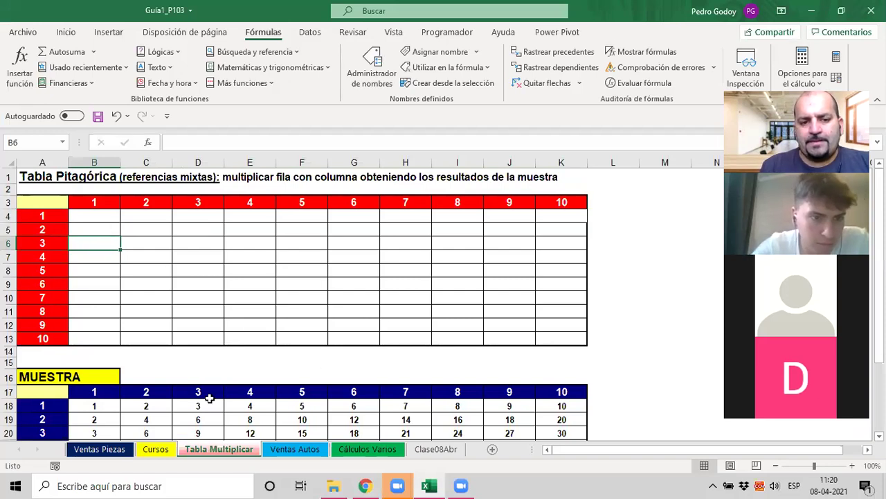
{"action": "left_click", "coordinate": [106, 449]}
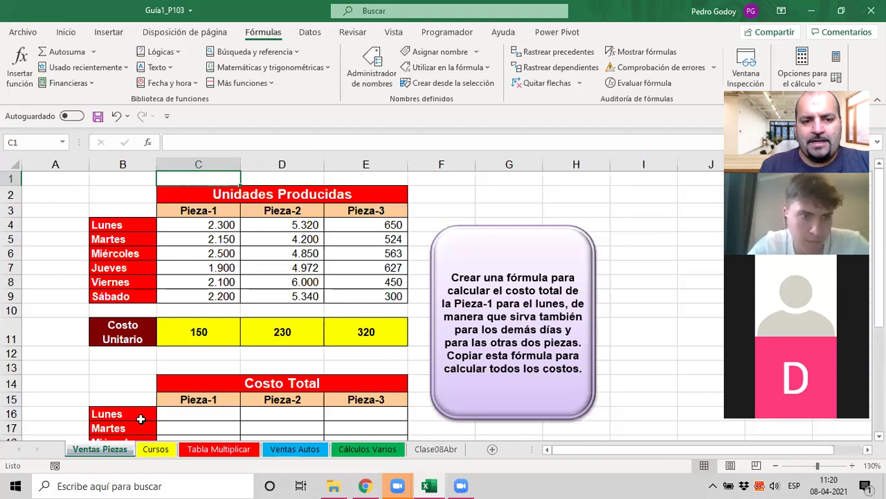
{"action": "left_click", "coordinate": [212, 450]}
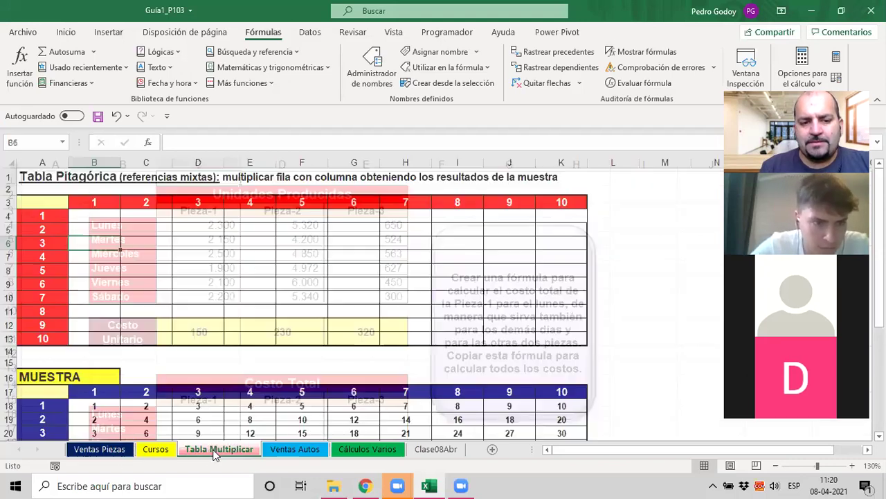
{"action": "left_click", "coordinate": [103, 450]}
{"action": "left_click", "coordinate": [212, 454]}
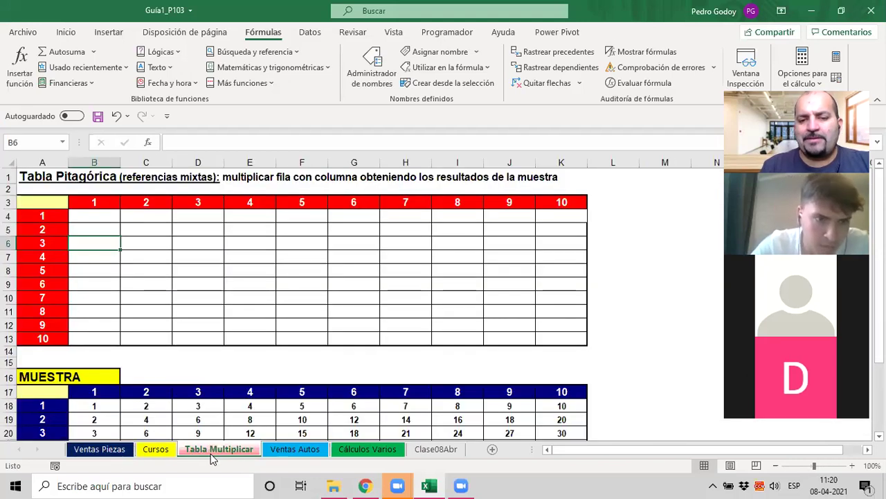
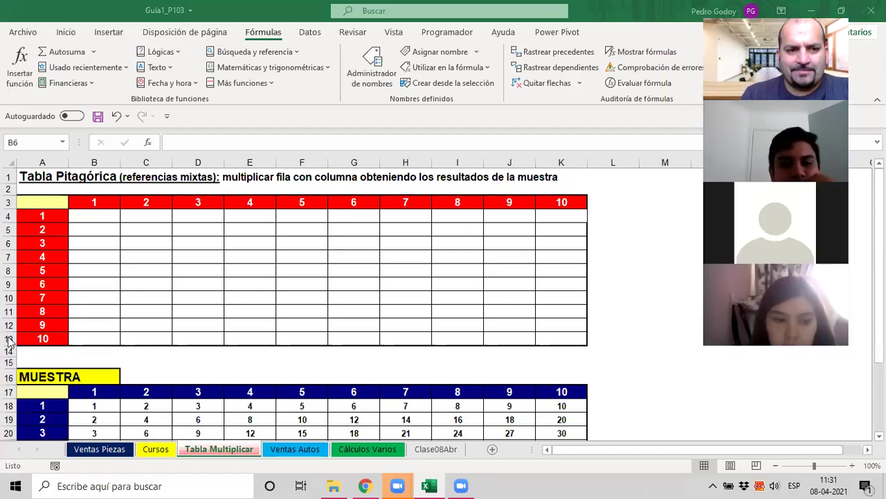
Enter the formula =A4*B3 in cell B4 of the Tabla Pitagórica.
{"action": "left_click", "coordinate": [93, 215]}
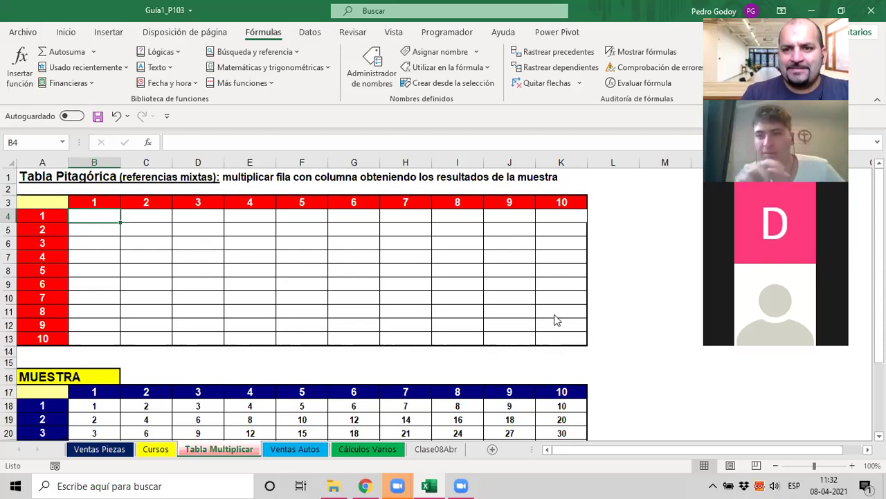
{"action": "left_click", "coordinate": [98, 221]}
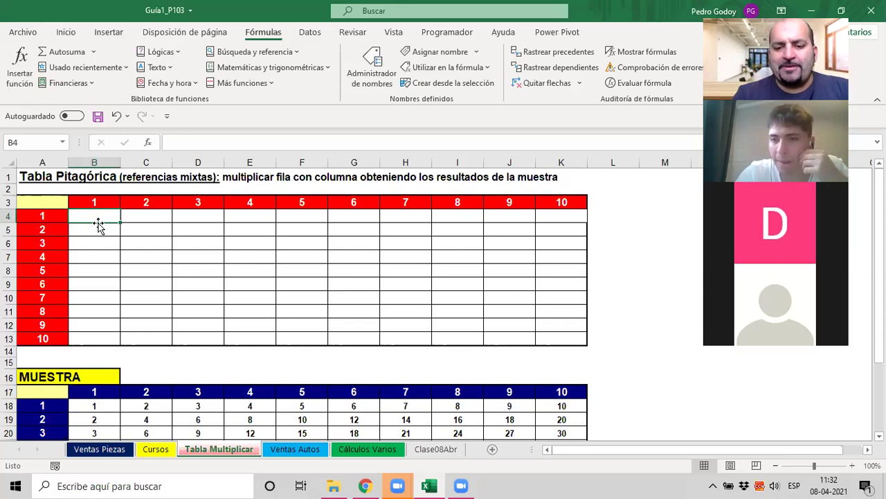
{"action": "type", "text": "="}
{"action": "left_click", "coordinate": [50, 216]}
{"action": "left_click", "coordinate": [95, 204]}
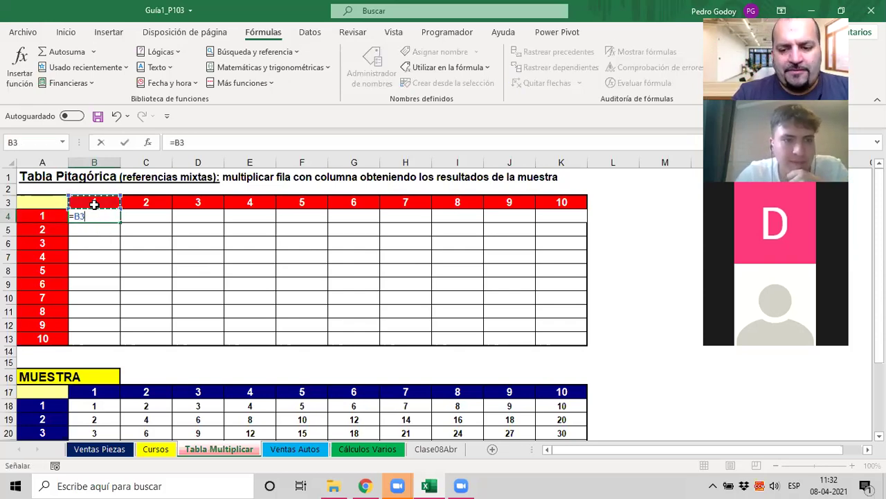
{"action": "left_click", "coordinate": [47, 217]}
{"action": "type", "text": "*"}
{"action": "left_click", "coordinate": [85, 202]}
{"action": "key", "text": "Return"}
Fill B4 across row 4 and undo, then fill it down to B13, giving 1 up to 3628800.
{"action": "left_click", "coordinate": [103, 216]}
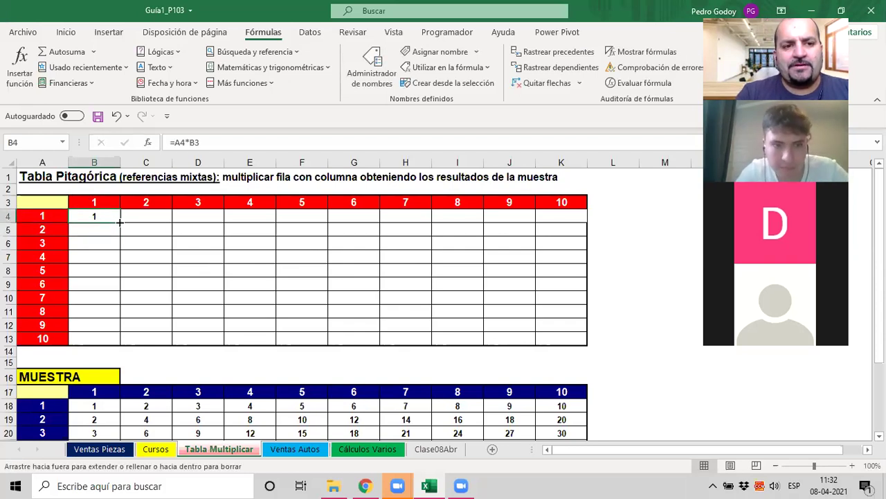
{"action": "left_click_drag", "start_coordinate": [119, 221], "coordinate": [578, 222]}
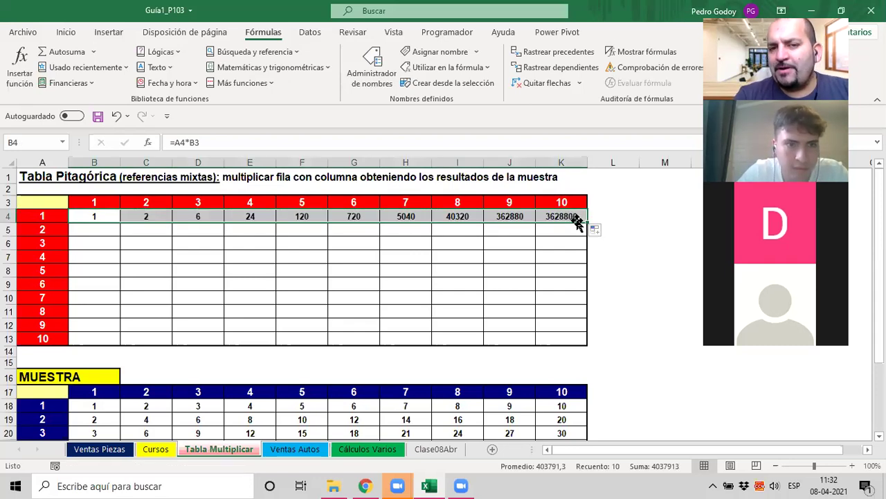
{"action": "key", "text": "ctrl+z"}
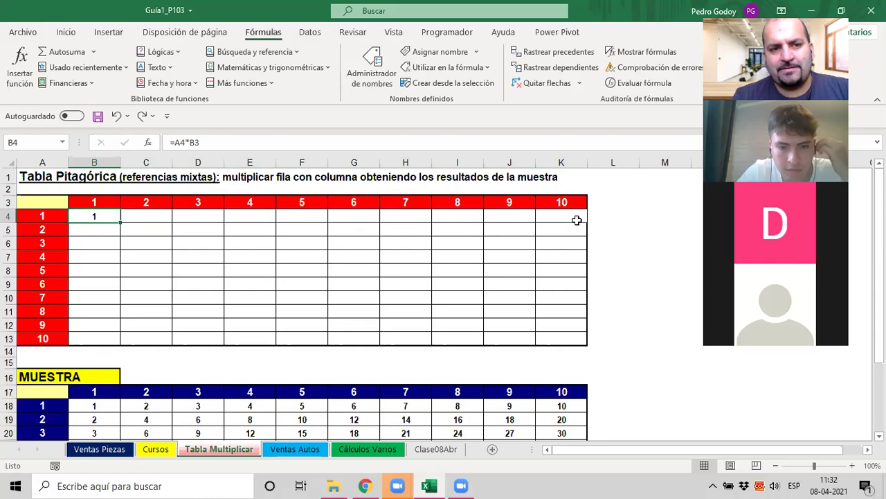
{"action": "left_click_drag", "start_coordinate": [122, 221], "coordinate": [122, 344]}
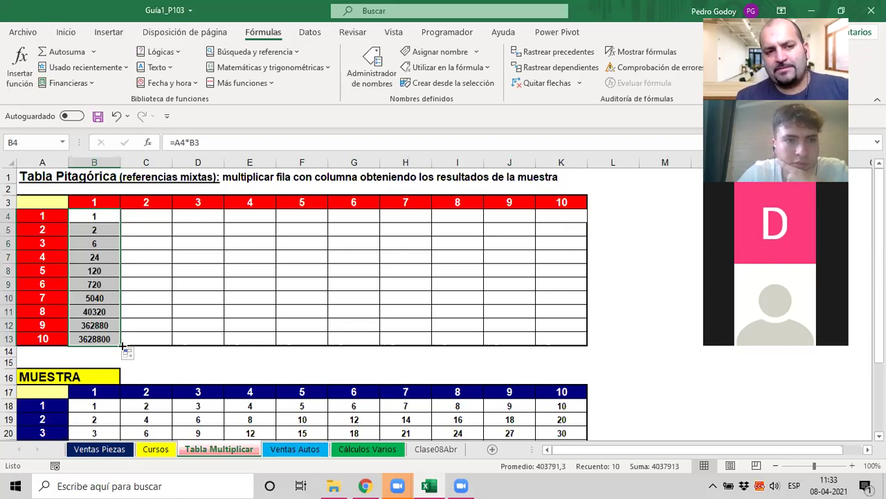
{"action": "left_click", "coordinate": [83, 215]}
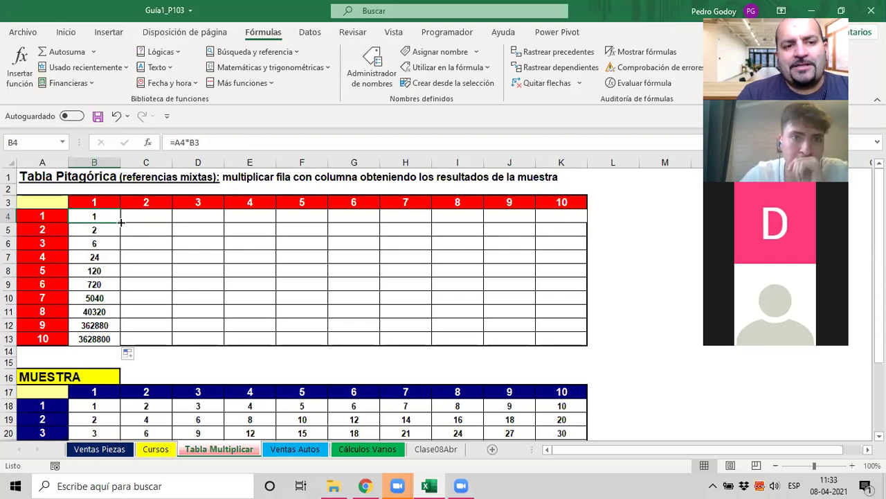
{"action": "left_click", "coordinate": [107, 229]}
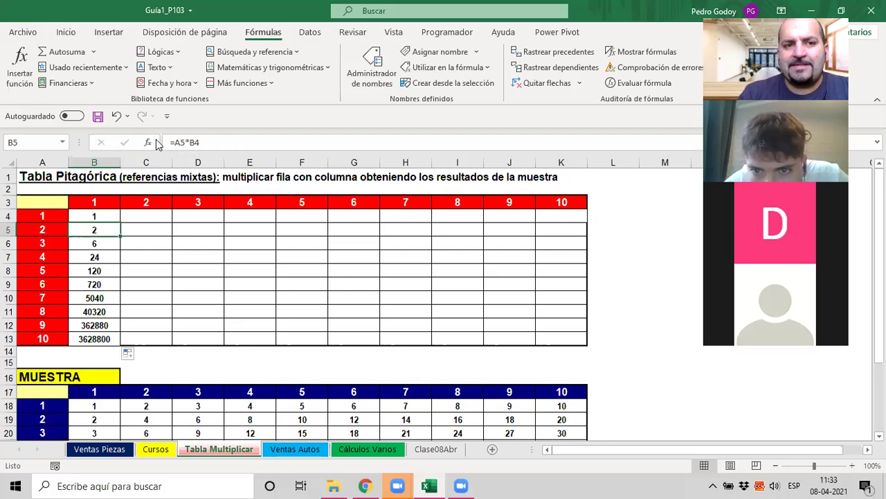
Compare the formulas in B4 and B5 against the header values in A4 and B3.
{"action": "key", "text": "Up"}
{"action": "key", "text": "Down"}
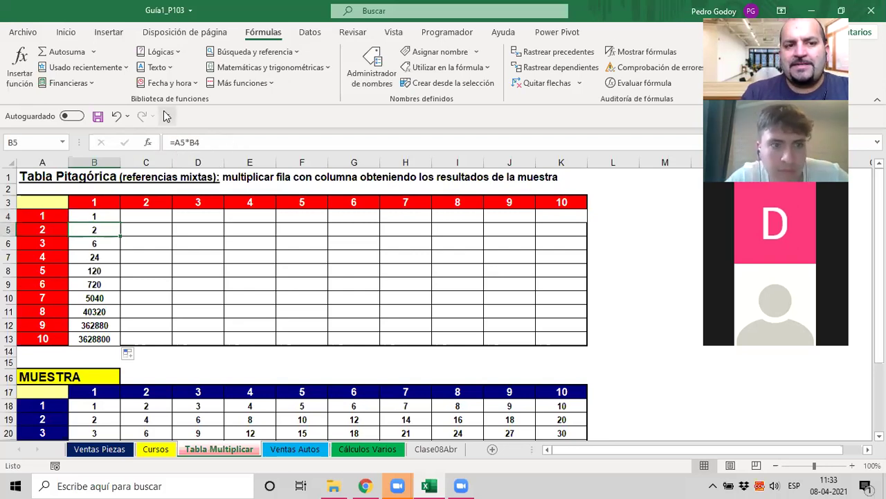
{"action": "key", "text": "Up"}
{"action": "key", "text": "Down"}
{"action": "key", "text": "Up"}
{"action": "key", "text": "Down"}
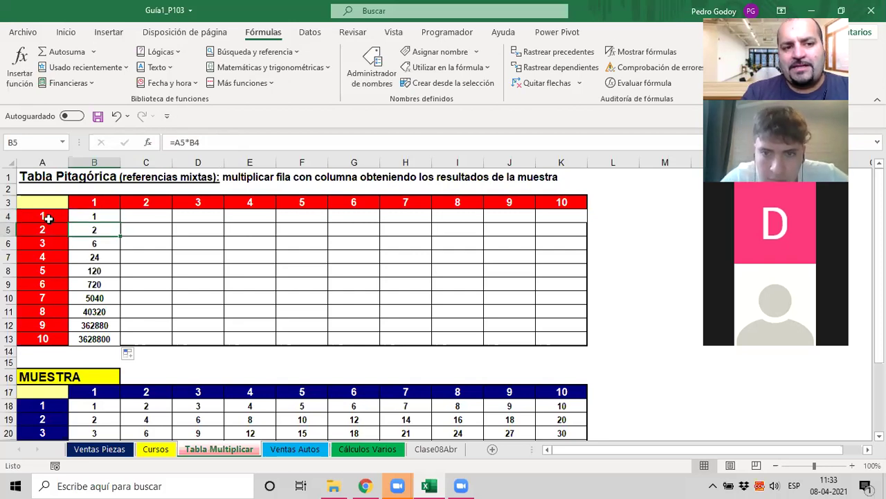
{"action": "left_click", "coordinate": [48, 218]}
{"action": "key", "text": "Down"}
{"action": "key", "text": "Down"}
{"action": "key", "text": "Down"}
{"action": "key", "text": "Down"}
{"action": "key", "text": "Down"}
{"action": "key", "text": "Down"}
{"action": "key", "text": "Down"}
{"action": "key", "text": "Down"}
{"action": "key", "text": "Up"}
{"action": "key", "text": "Up"}
{"action": "key", "text": "Up"}
{"action": "key", "text": "Up"}
{"action": "key", "text": "Up"}
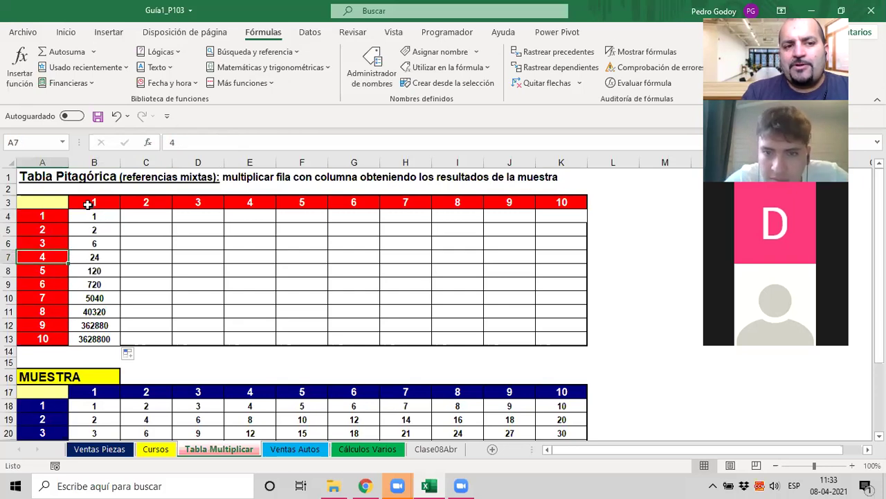
{"action": "left_click", "coordinate": [88, 204]}
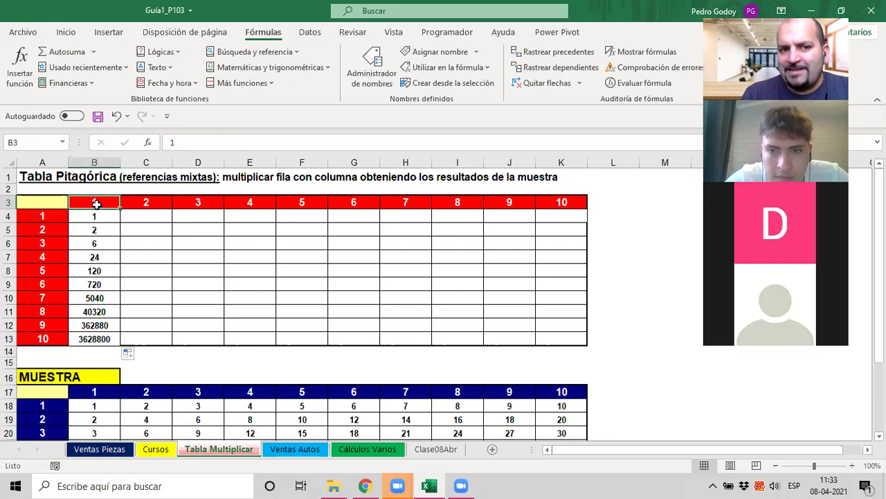
{"action": "left_click", "coordinate": [94, 217]}
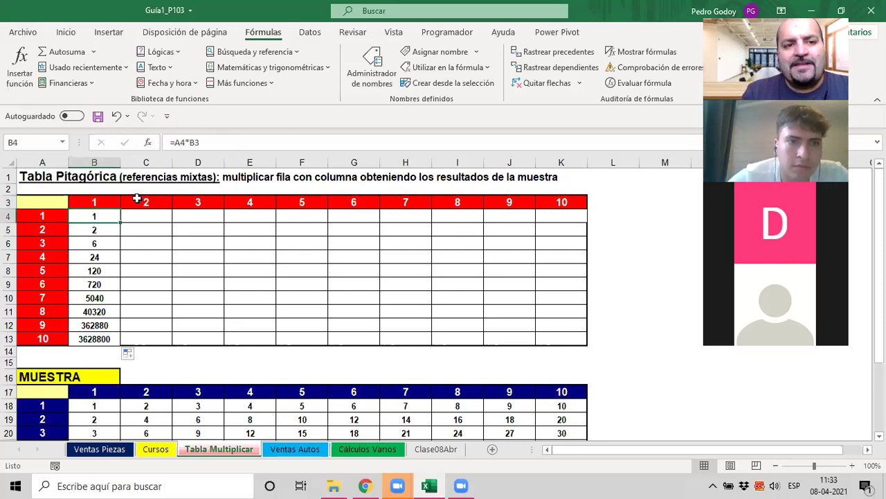
Change B4's formula to =A4*B$3 to lock row 3.
{"action": "left_click", "coordinate": [196, 142]}
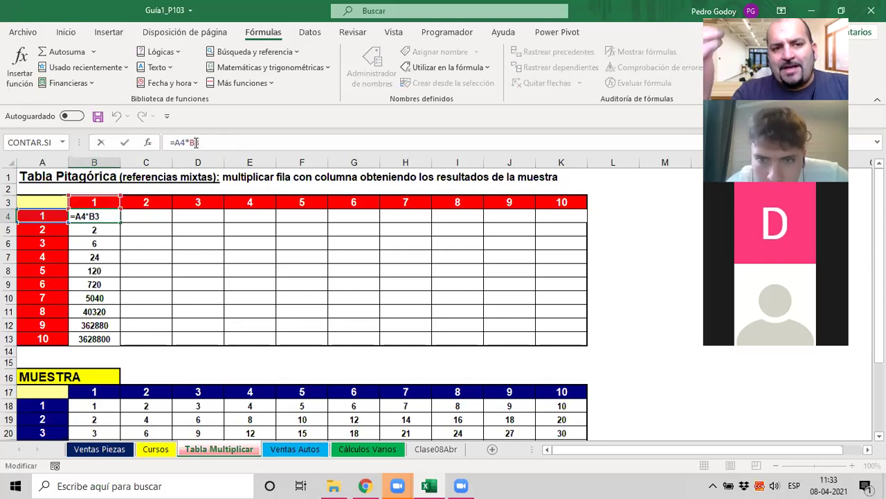
{"action": "type", "text": "$"}
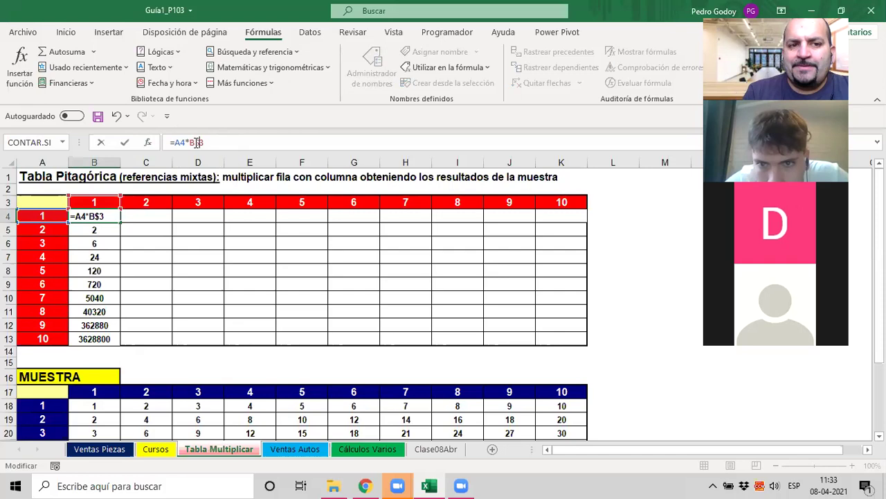
{"action": "key", "text": "Return"}
{"action": "left_click", "coordinate": [105, 217]}
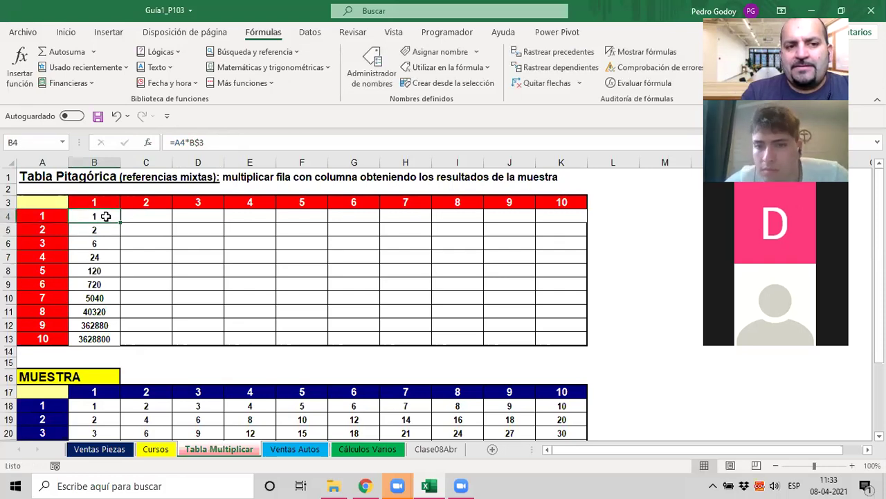
{"action": "left_click", "coordinate": [196, 141]}
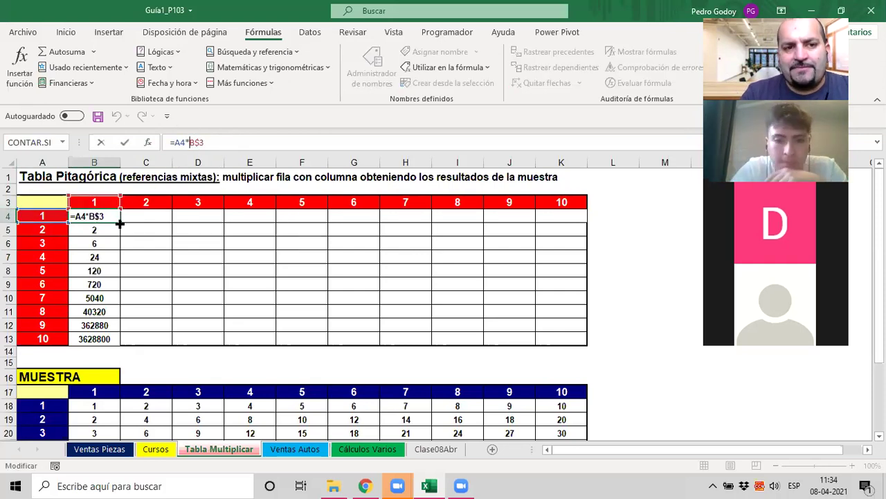
{"action": "left_click", "coordinate": [183, 242]}
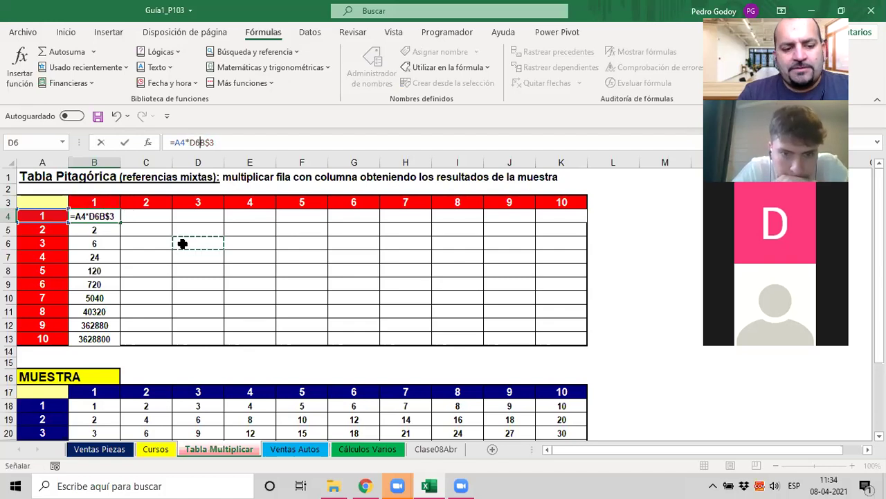
{"action": "key", "text": "Escape"}
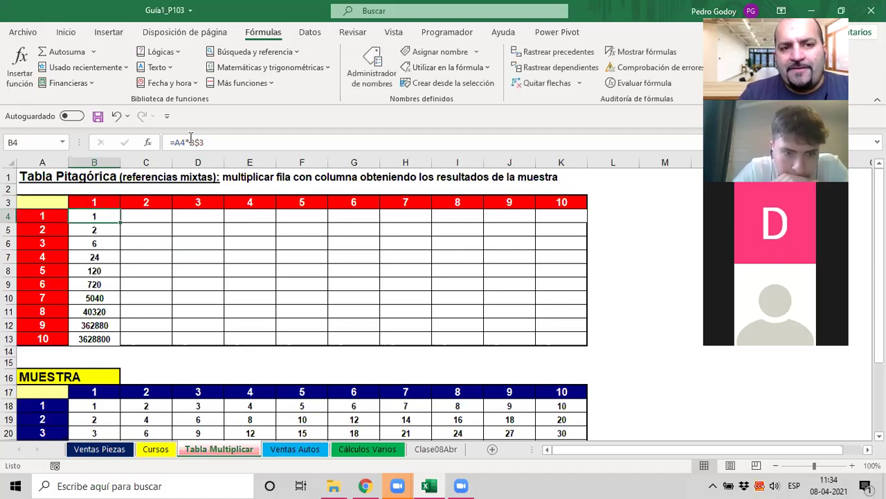
{"action": "left_click", "coordinate": [191, 136]}
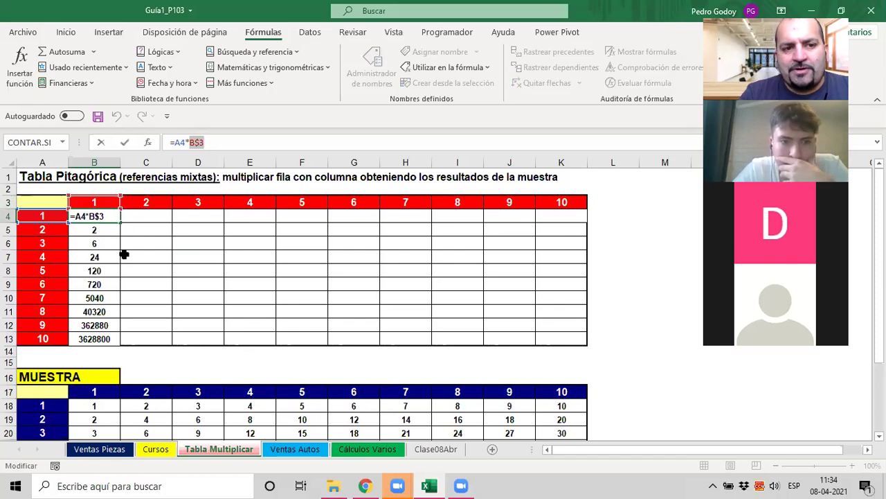
{"action": "key", "text": "Escape"}
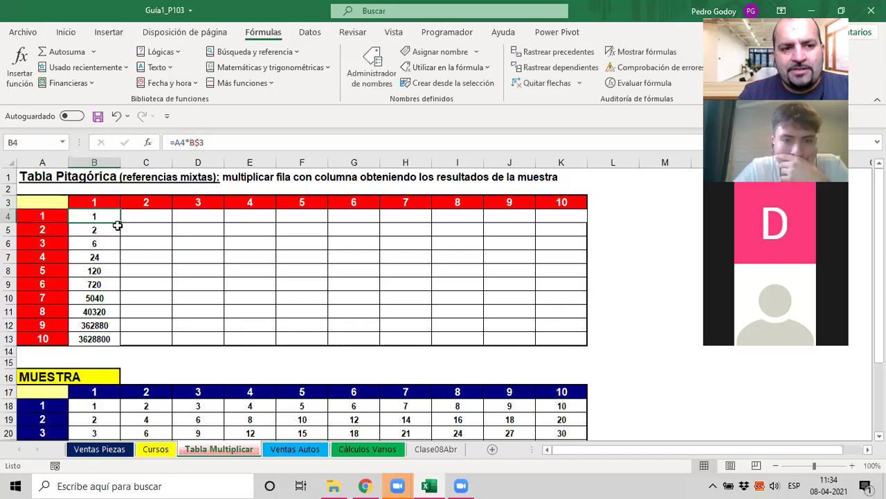
Fill B4 down to B13 for 1 to 10, then undo a fill across the whole table.
{"action": "left_click_drag", "start_coordinate": [120, 223], "coordinate": [112, 340]}
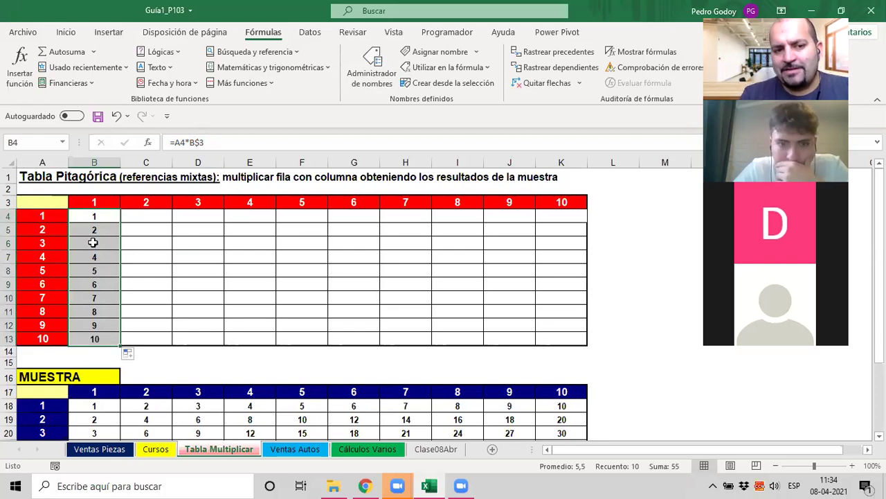
{"action": "left_click_drag", "start_coordinate": [119, 345], "coordinate": [576, 317]}
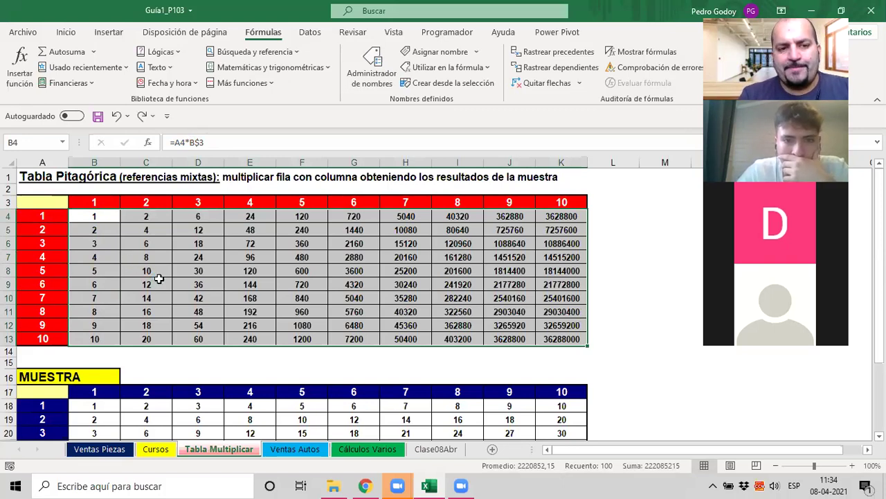
{"action": "key", "text": "ctrl+z"}
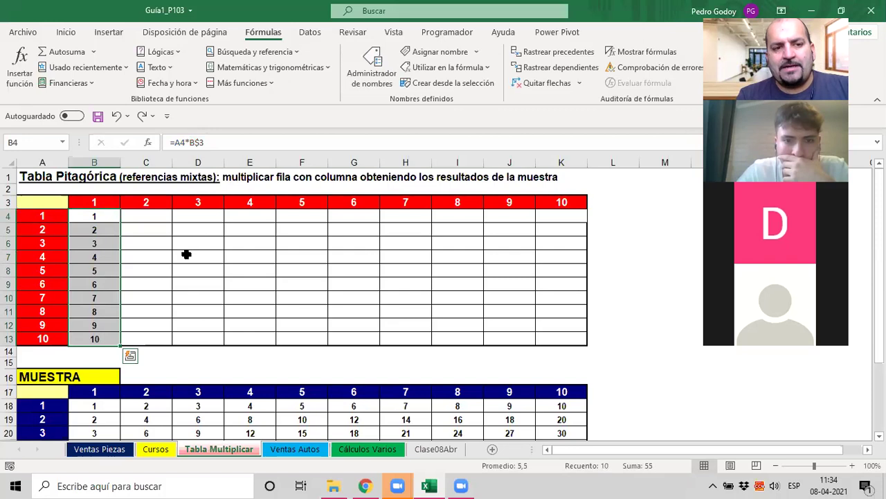
{"action": "left_click_drag", "start_coordinate": [103, 243], "coordinate": [104, 216]}
{"action": "left_click", "coordinate": [104, 215]}
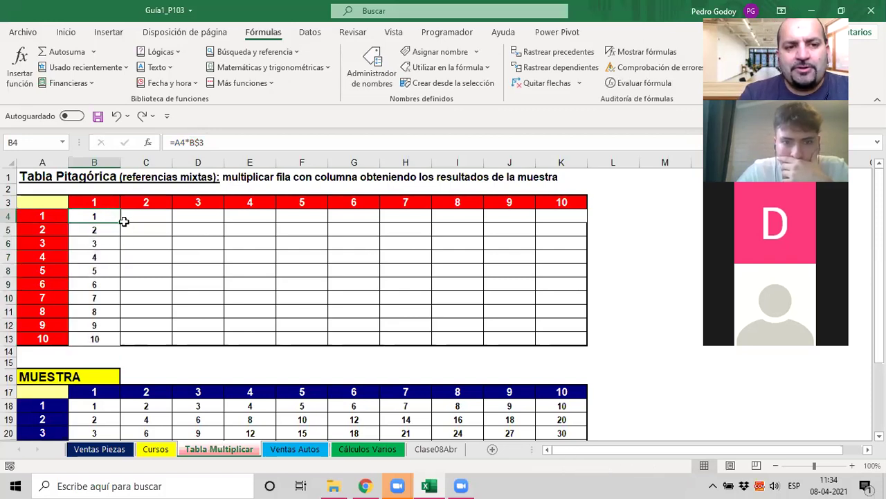
Copy B4 into C4 and D4, showing 2 and 6, and check C4's formula.
{"action": "left_click_drag", "start_coordinate": [120, 221], "coordinate": [220, 219]}
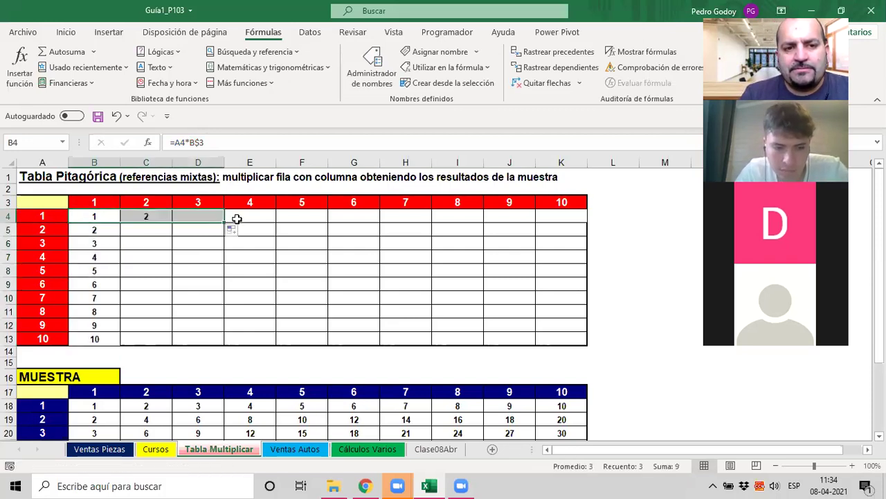
{"action": "left_click", "coordinate": [152, 216]}
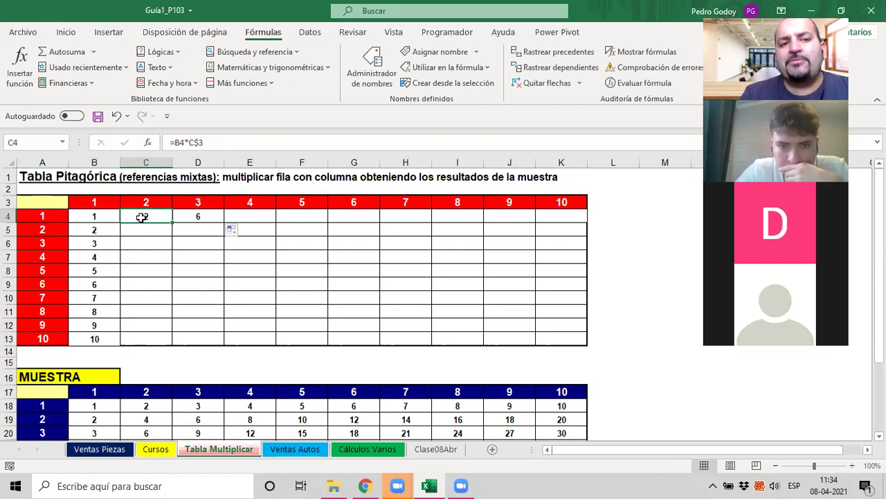
{"action": "left_click", "coordinate": [95, 216]}
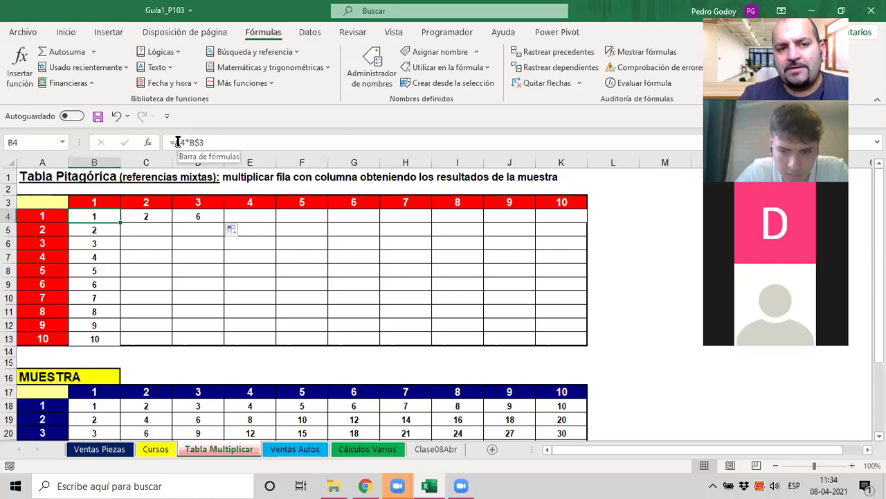
{"action": "left_click", "coordinate": [175, 142]}
Make B4 =$A4*B$3 and fill it over B4:K13 for the full 1–100 multiplication grid.
{"action": "type", "text": "$"}
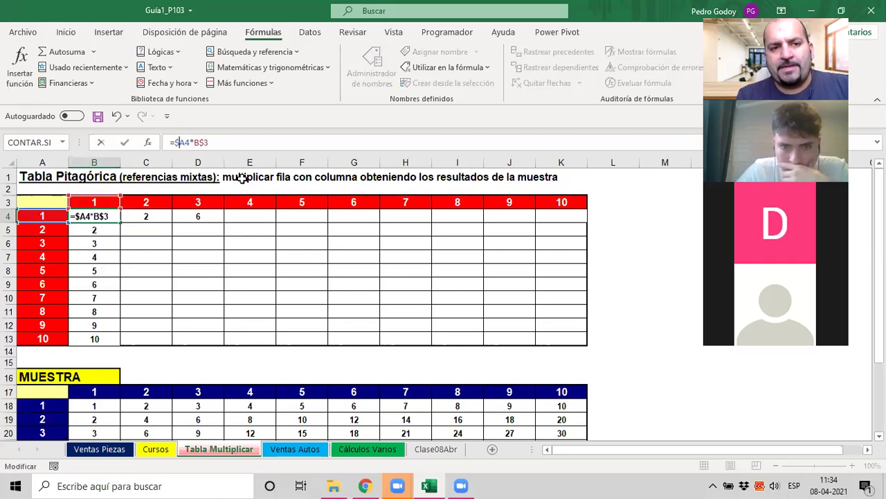
{"action": "key", "text": "Return"}
{"action": "left_click", "coordinate": [104, 218]}
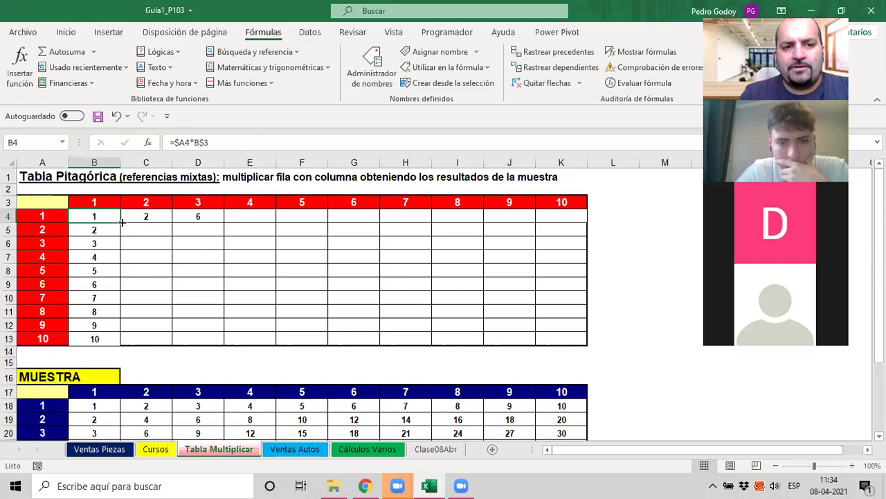
{"action": "left_click_drag", "start_coordinate": [120, 220], "coordinate": [121, 341]}
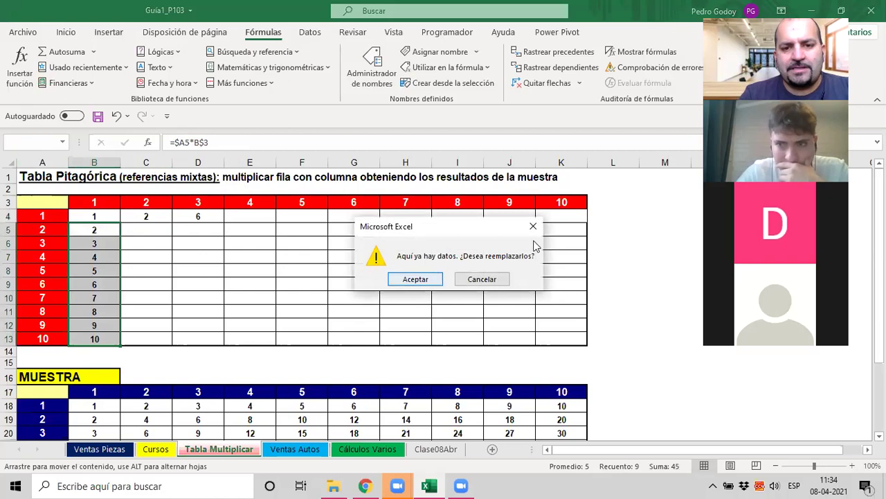
{"action": "left_click", "coordinate": [481, 277]}
{"action": "left_click", "coordinate": [113, 216]}
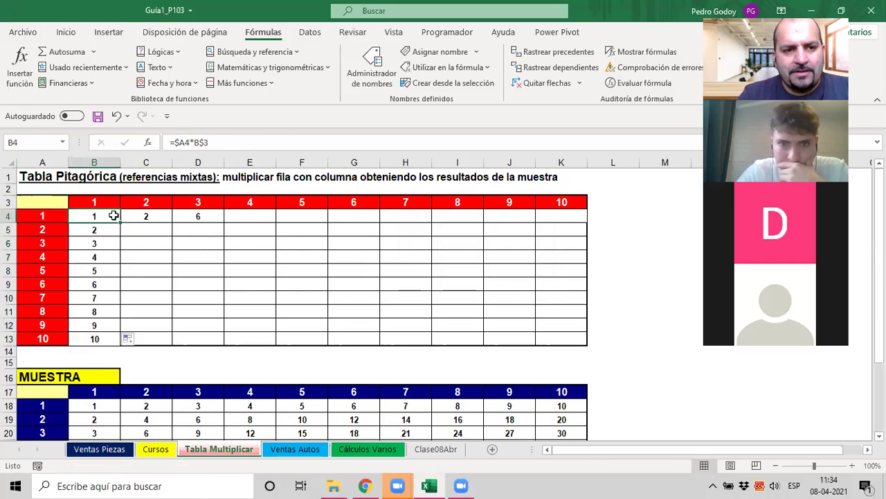
{"action": "double_click", "coordinate": [122, 222]}
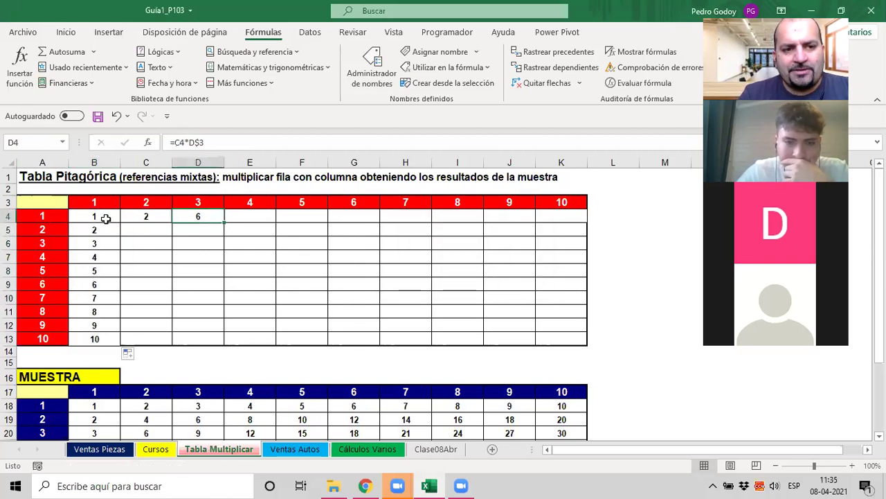
{"action": "mouse_move", "coordinate": [119, 222]}
{"action": "left_mouse_down"}
{"action": "mouse_move", "coordinate": [126, 344]}
{"action": "mouse_move", "coordinate": [564, 339]}
{"action": "left_mouse_up"}
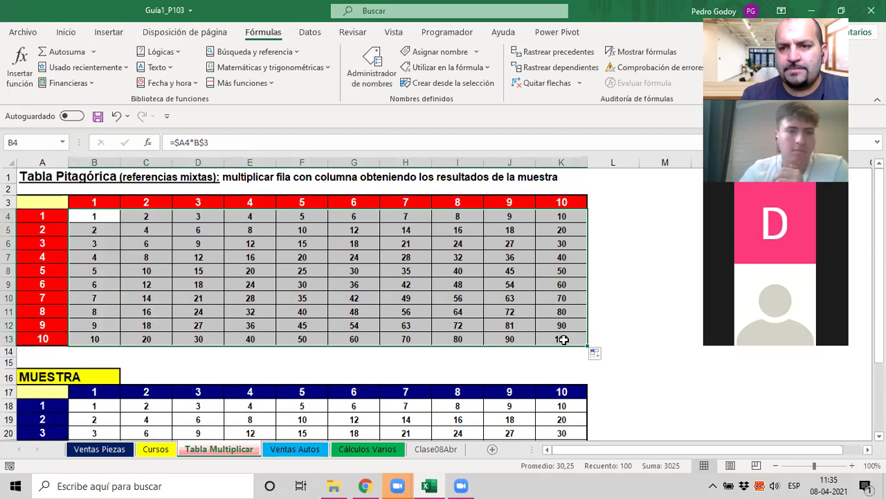
Undo the filled grid and clear cells B5:B13 and B4.
{"action": "key", "text": "ctrl+z"}
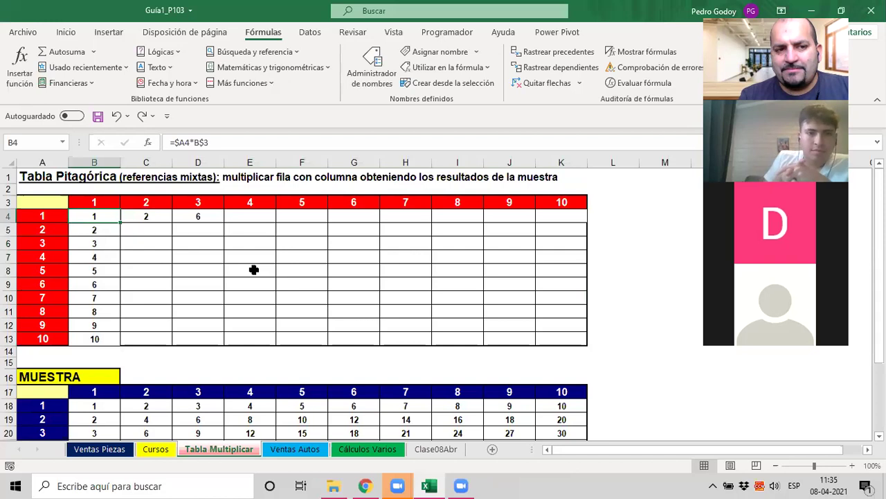
{"action": "key", "text": "ctrl+z"}
{"action": "key", "text": "ctrl+z"}
{"action": "key", "text": "ctrl+c"}
{"action": "key", "text": "Down"}
{"action": "key", "text": "shift+Down"}
{"action": "key", "text": "shift+Down"}
{"action": "key", "text": "shift+Down"}
{"action": "key", "text": "shift+Down"}
{"action": "key", "text": "shift+Down"}
{"action": "key", "text": "shift+Down"}
{"action": "key", "text": "shift+Down"}
{"action": "key", "text": "ctrl+v"}
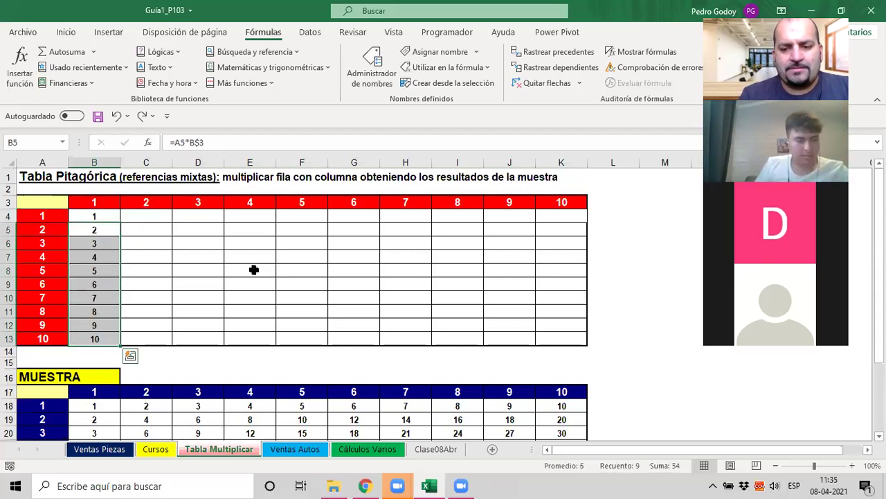
{"action": "key", "text": "Delete"}
{"action": "left_click", "coordinate": [174, 270]}
{"action": "key", "text": "Up"}
{"action": "key", "text": "Up"}
{"action": "key", "text": "Up"}
{"action": "key", "text": "Up"}
{"action": "key", "text": "Left"}
{"action": "key", "text": "Left"}
{"action": "key", "text": "Delete"}
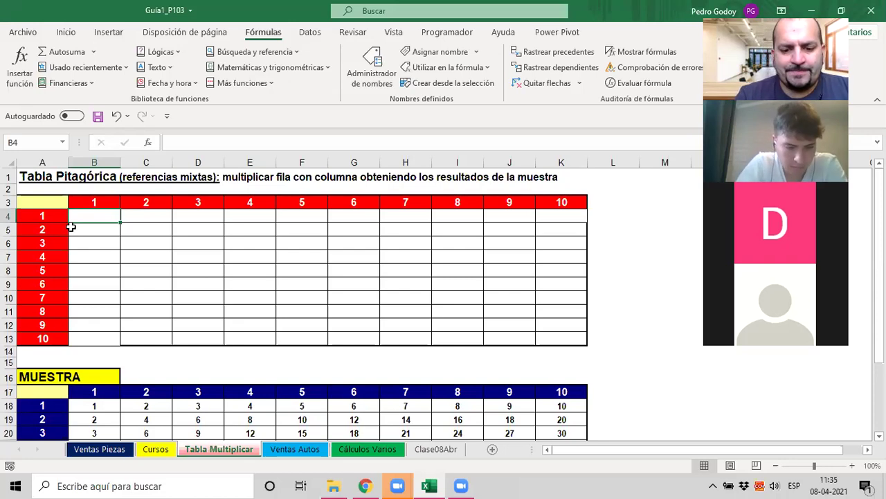
Re-enter the plain formula =A4*B3 in B4, showing 1.
{"action": "type", "text": "="}
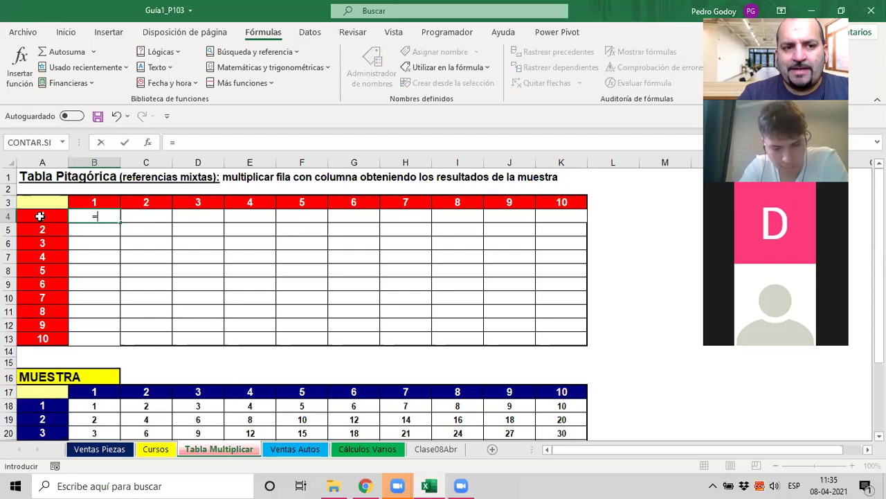
{"action": "left_click", "coordinate": [40, 216]}
{"action": "left_click", "coordinate": [97, 200]}
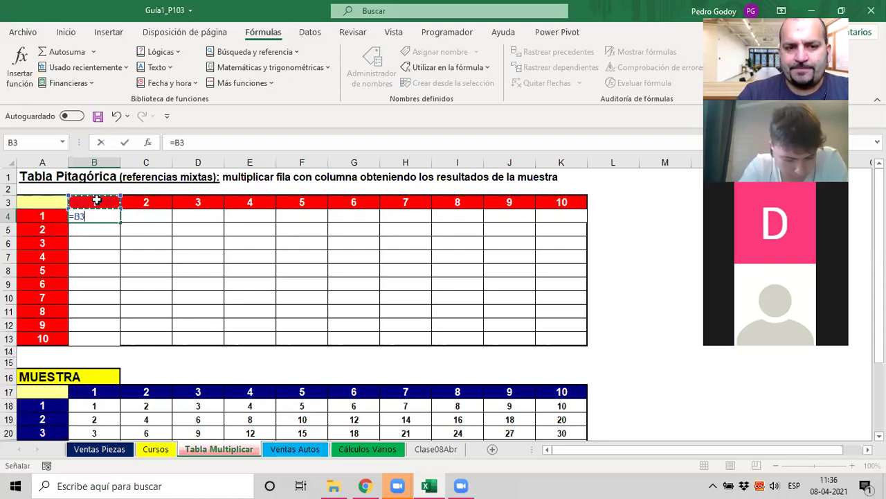
{"action": "type", "text": "*"}
{"action": "key", "text": "BackSpace"}
{"action": "key", "text": "BackSpace"}
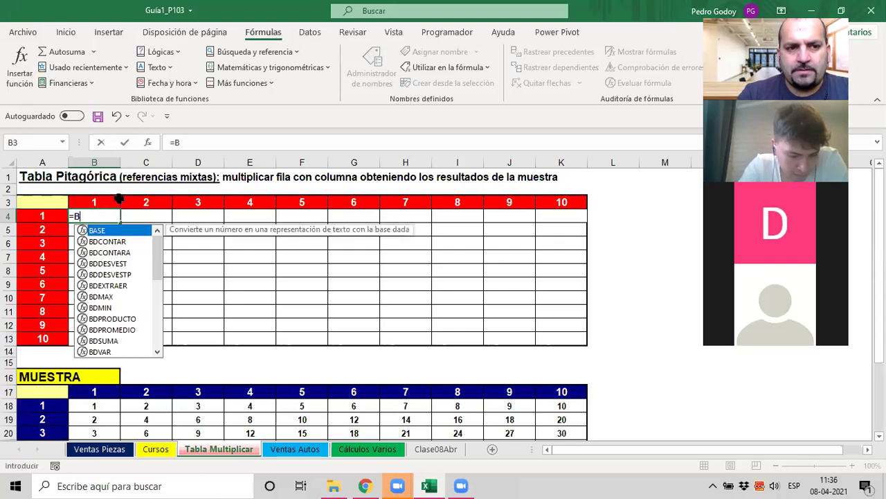
{"action": "left_click", "coordinate": [82, 219]}
{"action": "left_click", "coordinate": [36, 218]}
{"action": "type", "text": "*"}
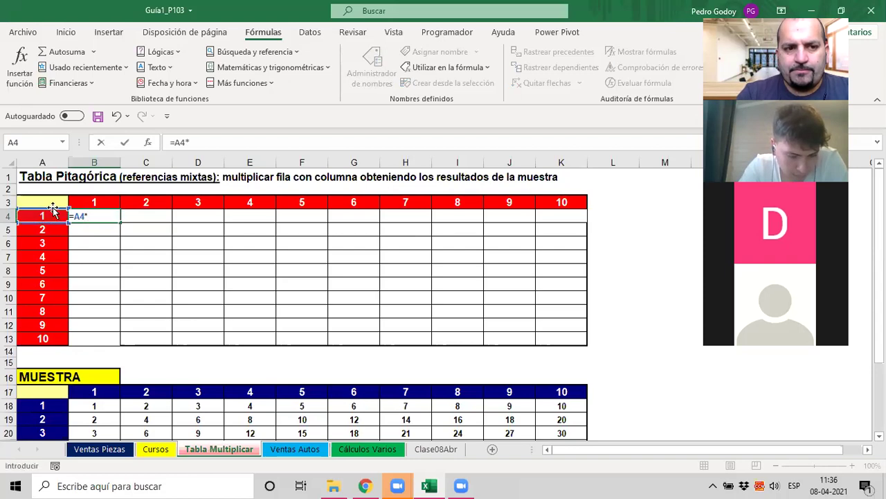
{"action": "left_click", "coordinate": [99, 200]}
{"action": "key", "text": "Return"}
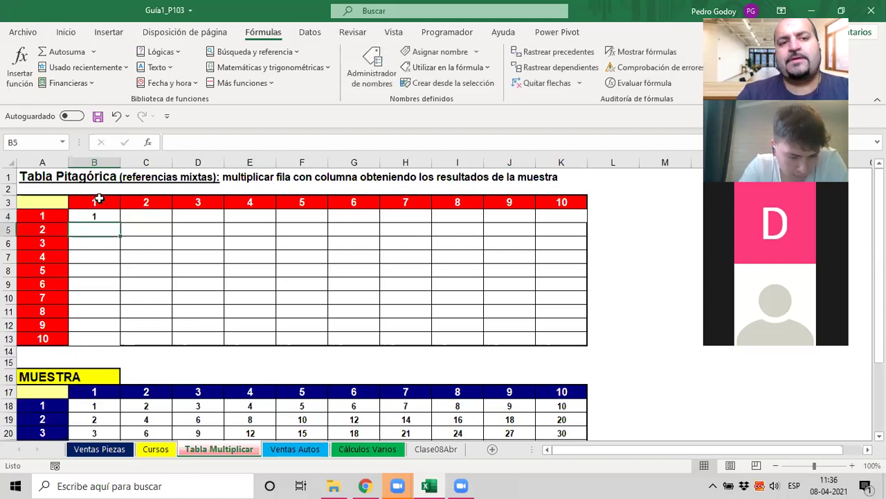
{"action": "left_click", "coordinate": [93, 216]}
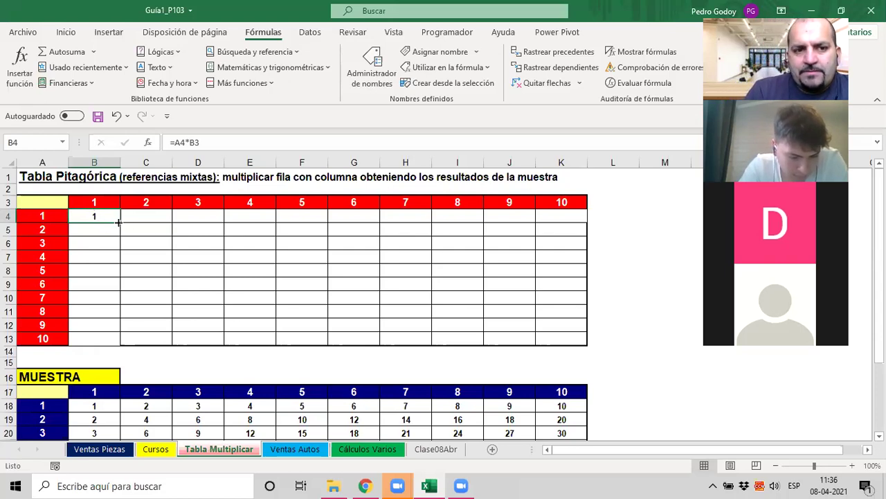
Copy B4 into C4 (=B4*C3, 2) and D4 (=C4*D3, 6), comparing each formula.
{"action": "left_click_drag", "start_coordinate": [120, 220], "coordinate": [147, 222]}
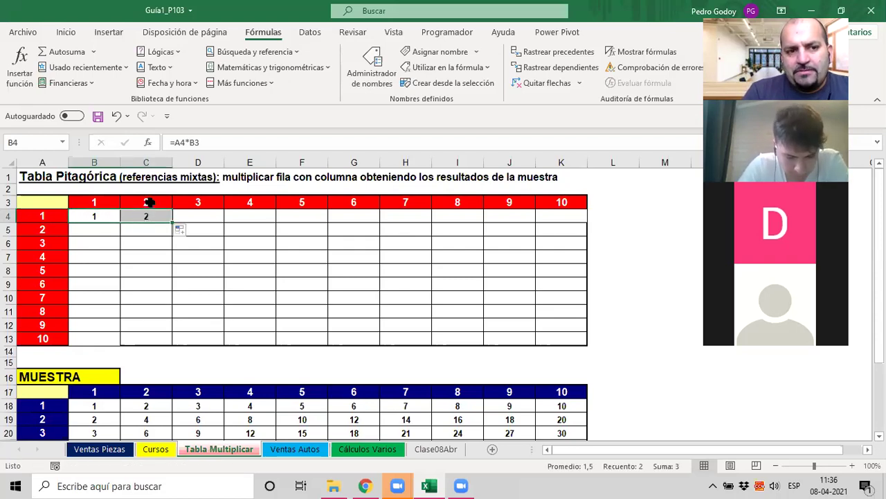
{"action": "left_click", "coordinate": [139, 218]}
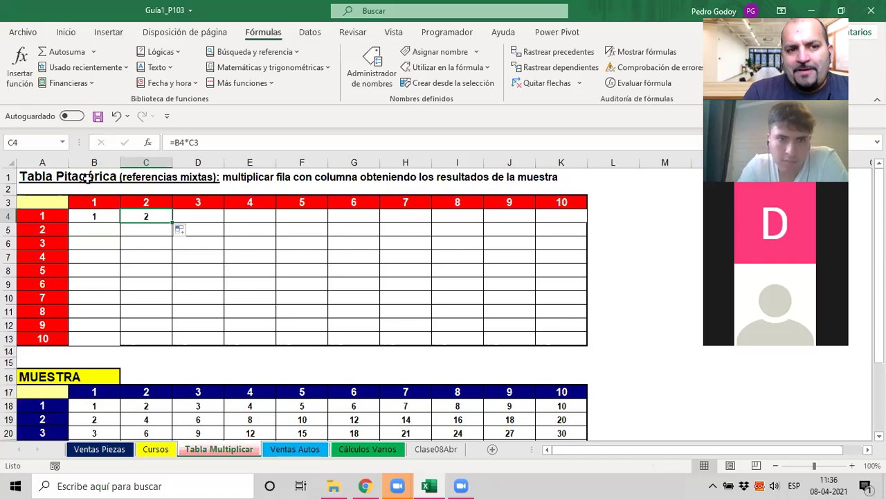
{"action": "left_click", "coordinate": [96, 216]}
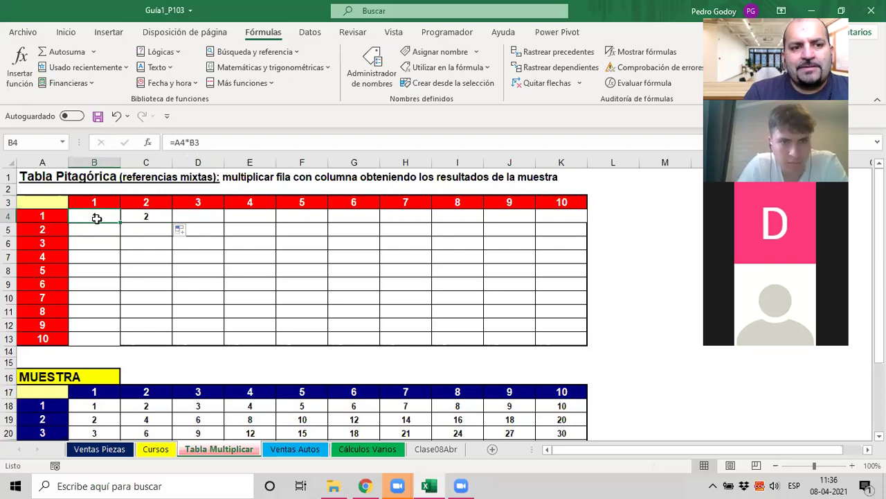
{"action": "left_click", "coordinate": [141, 217]}
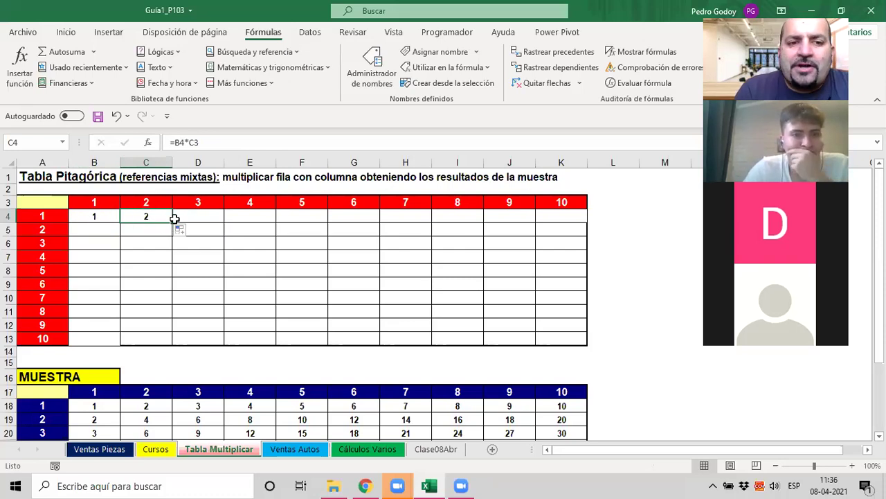
{"action": "left_click_drag", "start_coordinate": [173, 223], "coordinate": [201, 221]}
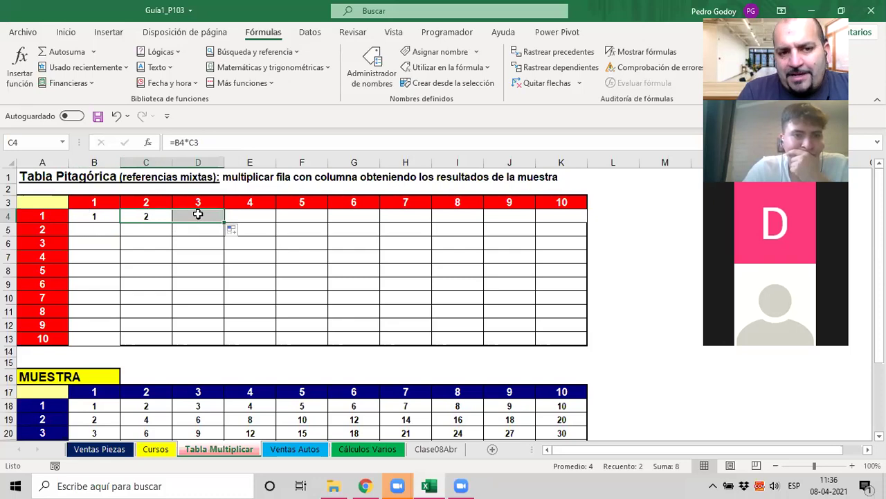
{"action": "left_click", "coordinate": [200, 218]}
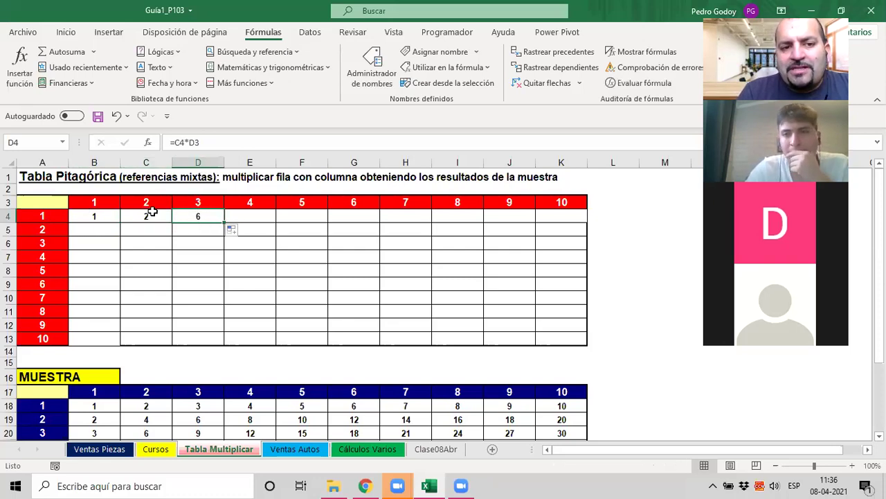
{"action": "left_click", "coordinate": [100, 216]}
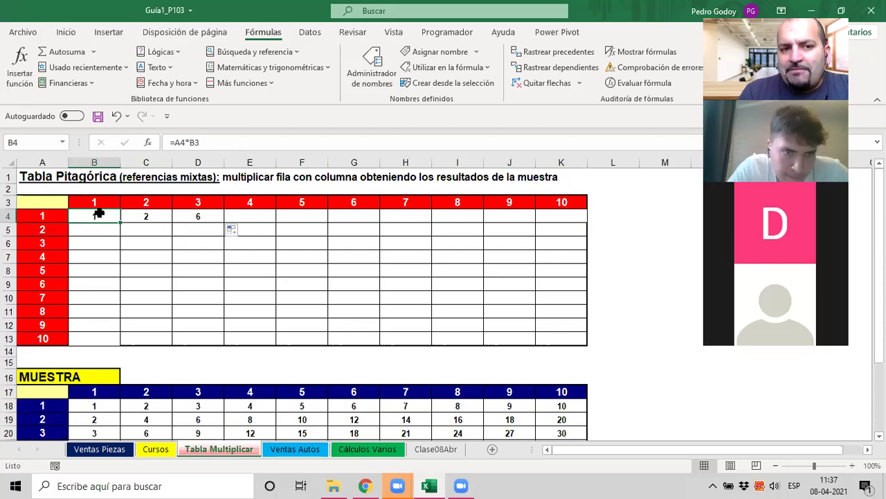
{"action": "left_click", "coordinate": [143, 215]}
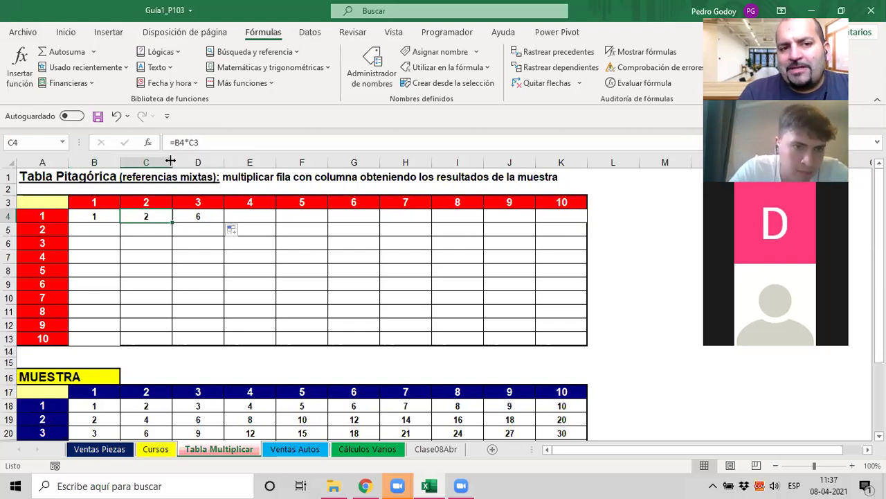
{"action": "left_click", "coordinate": [198, 216]}
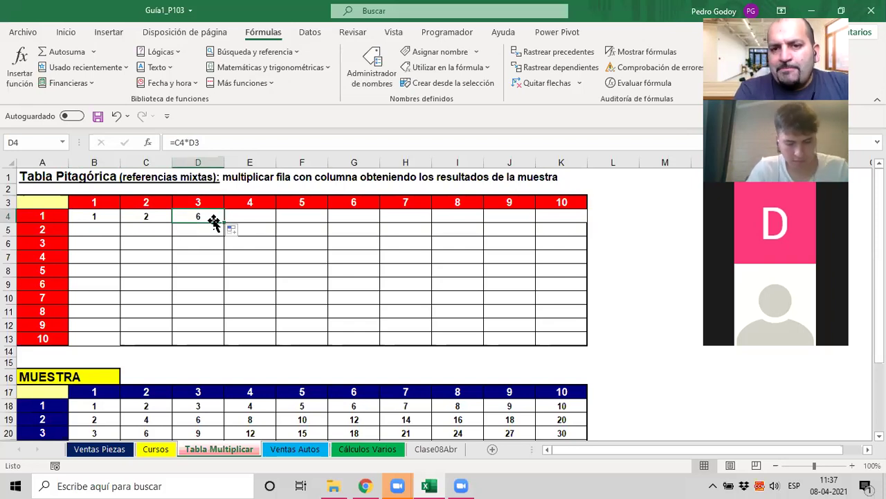
{"action": "left_click", "coordinate": [94, 222]}
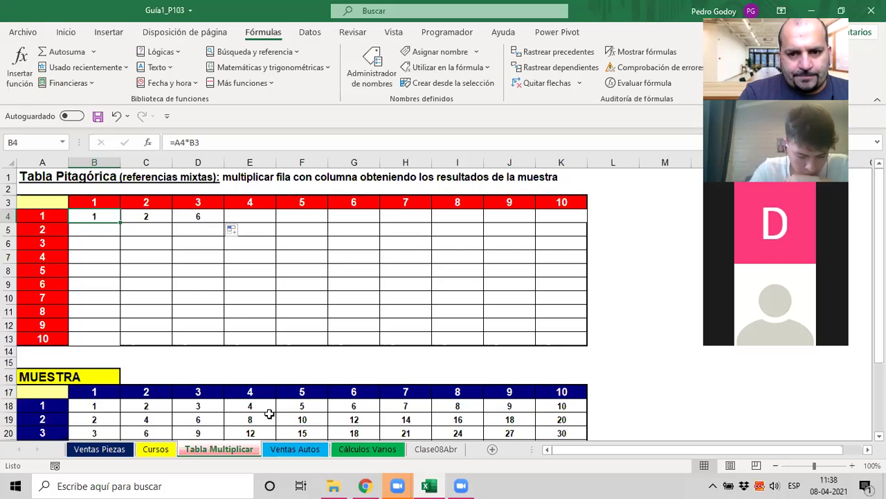
{"action": "key", "text": "Down"}
{"action": "key", "text": "Up"}
{"action": "key", "text": "Left"}
{"action": "key", "text": "Right"}
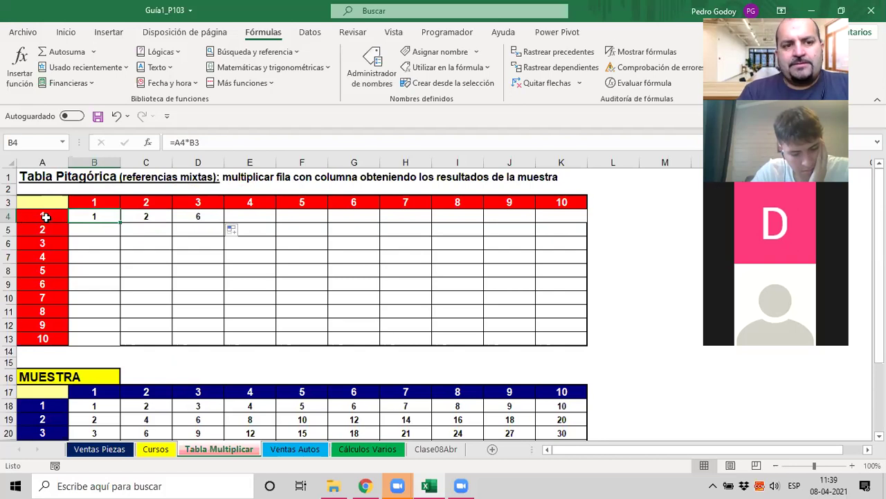
Clear the formulas in B4, C4 and D4.
{"action": "left_click", "coordinate": [45, 216]}
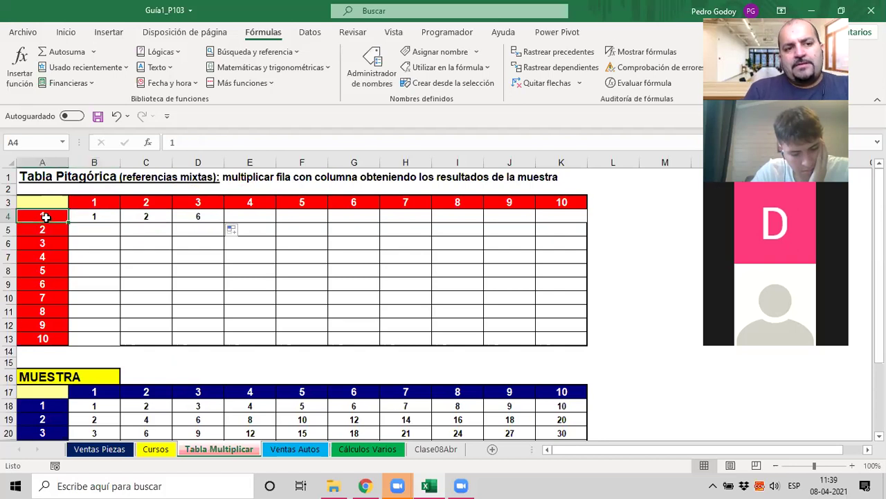
{"action": "left_click", "coordinate": [101, 216]}
{"action": "key", "text": "Delete"}
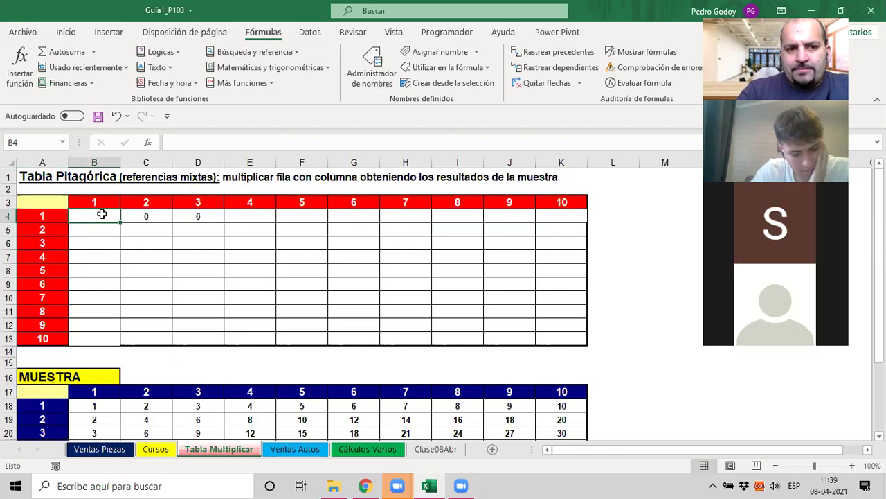
{"action": "key", "text": "Right"}
{"action": "key", "text": "Delete"}
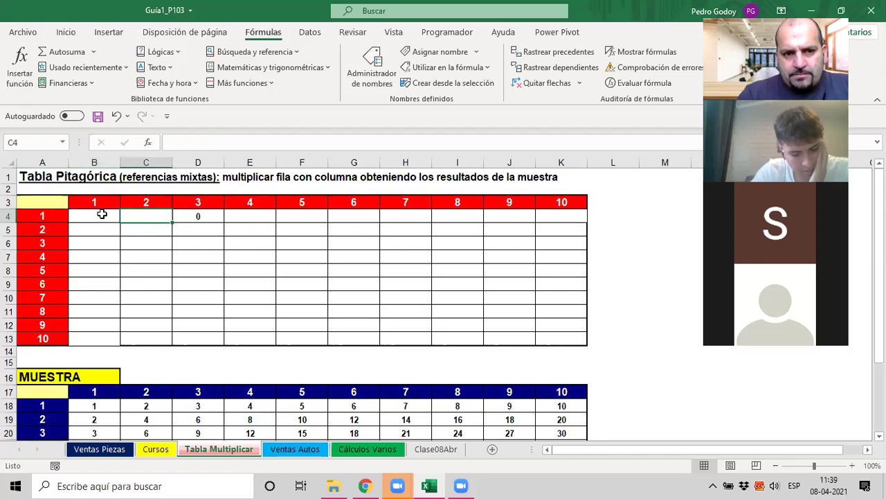
{"action": "key", "text": "Right"}
{"action": "key", "text": "Delete"}
{"action": "key", "text": "Left"}
{"action": "key", "text": "Left"}
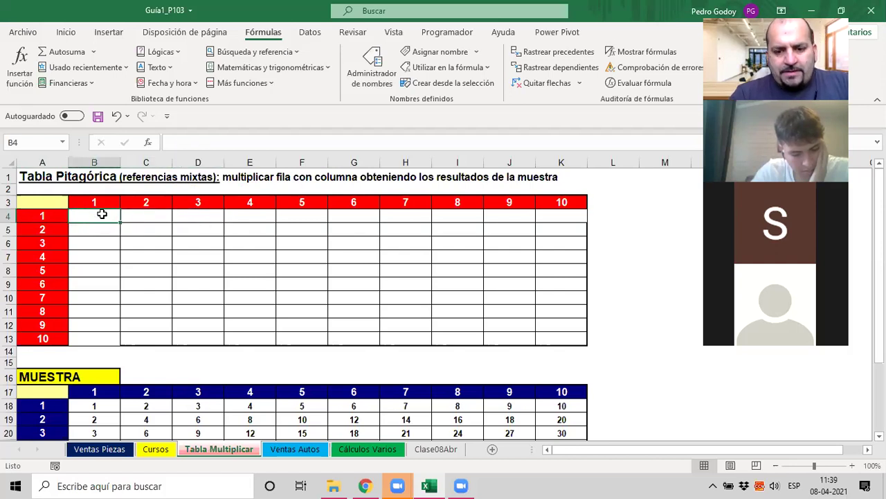
Enter =A4*B3 in B4, showing 1.
{"action": "type", "text": "="}
{"action": "left_click", "coordinate": [41, 217]}
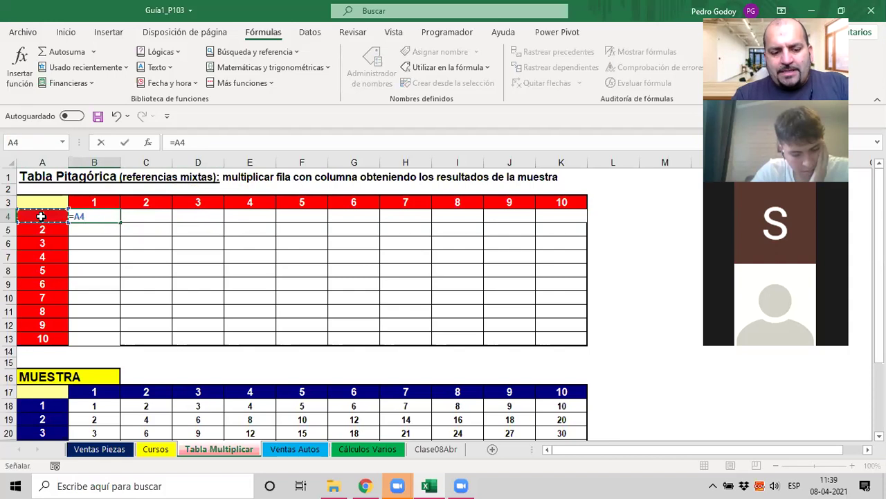
{"action": "type", "text": "*"}
{"action": "left_click", "coordinate": [92, 204]}
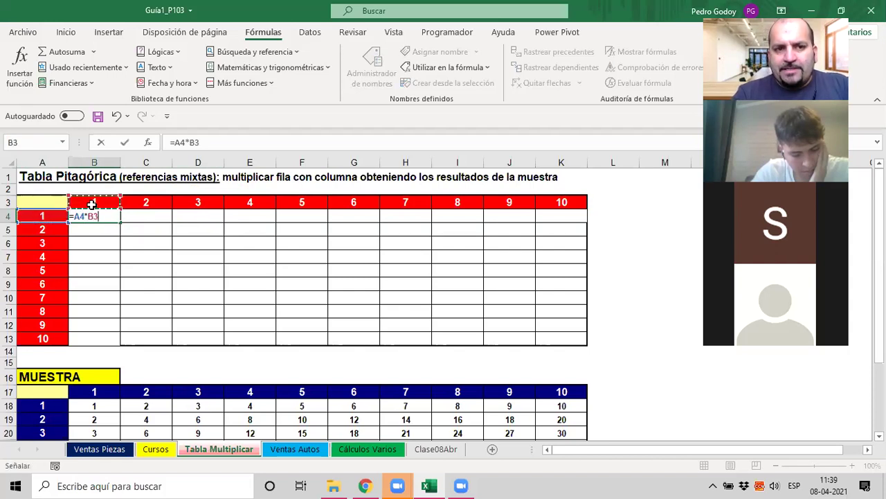
{"action": "key", "text": "Return"}
{"action": "key", "text": "Up"}
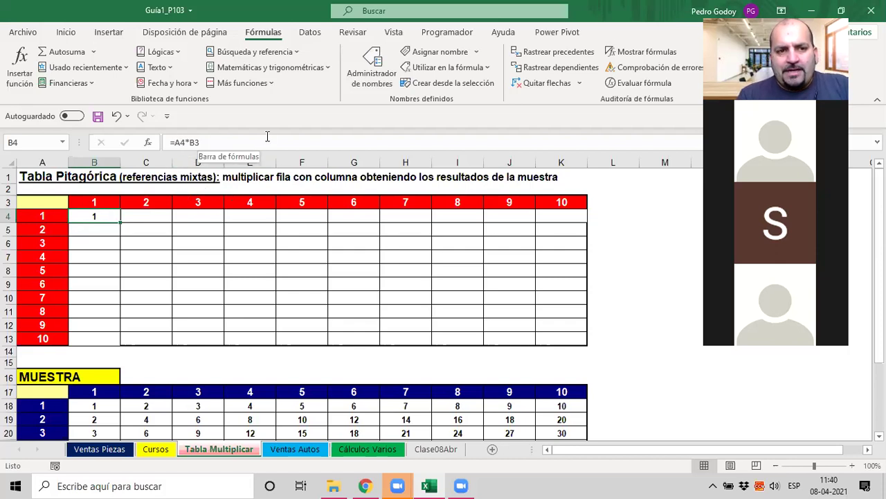
Change B4 to =$A4*B3 and copy it across B4:K4, showing 1 to 10.
{"action": "left_click", "coordinate": [182, 143]}
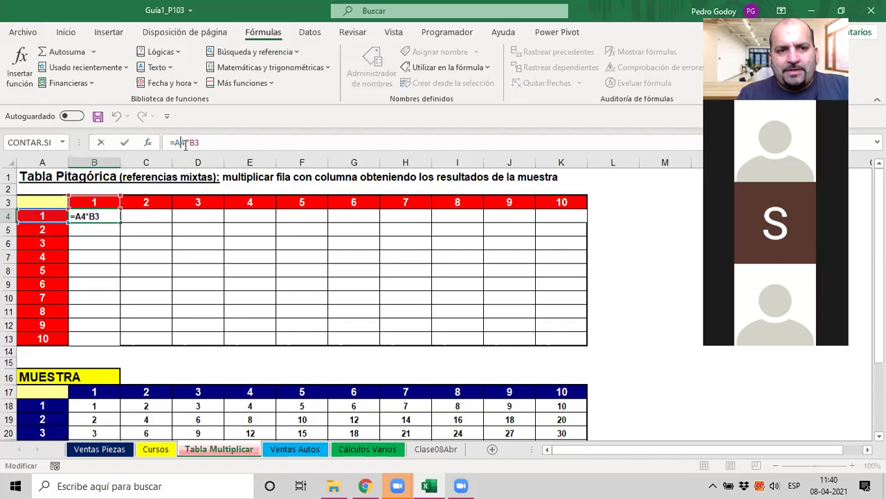
{"action": "type", "text": "$"}
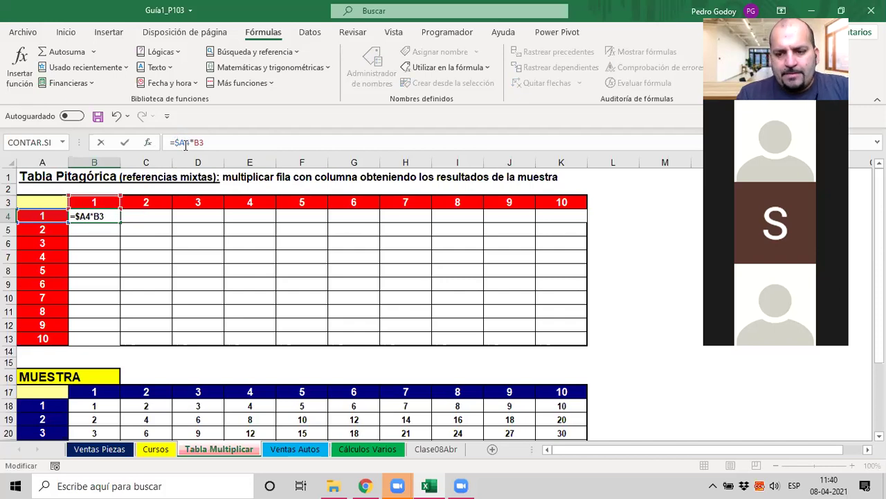
{"action": "key", "text": "Return"}
{"action": "left_click", "coordinate": [104, 216]}
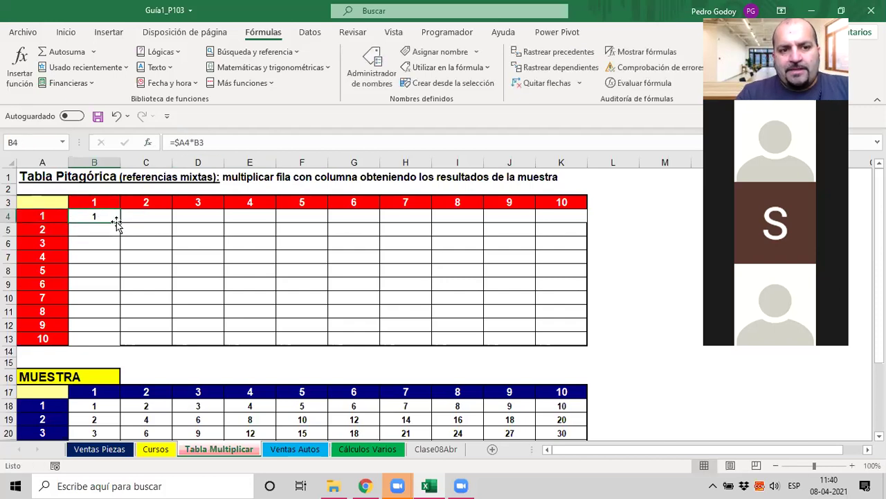
{"action": "mouse_move", "coordinate": [117, 223]}
{"action": "left_mouse_down"}
{"action": "mouse_move", "coordinate": [210, 215]}
{"action": "mouse_move", "coordinate": [560, 227]}
{"action": "mouse_move", "coordinate": [95, 204]}
{"action": "left_mouse_up"}
{"action": "left_click", "coordinate": [104, 217]}
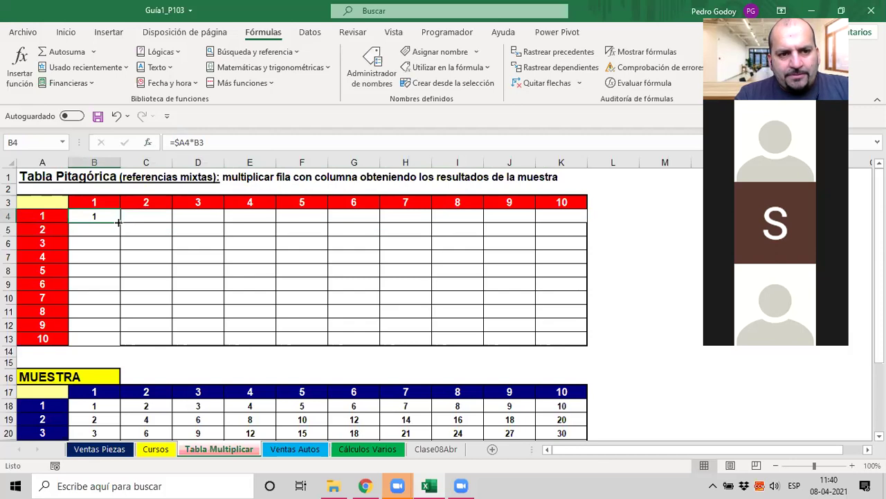
{"action": "left_click_drag", "start_coordinate": [118, 222], "coordinate": [566, 223]}
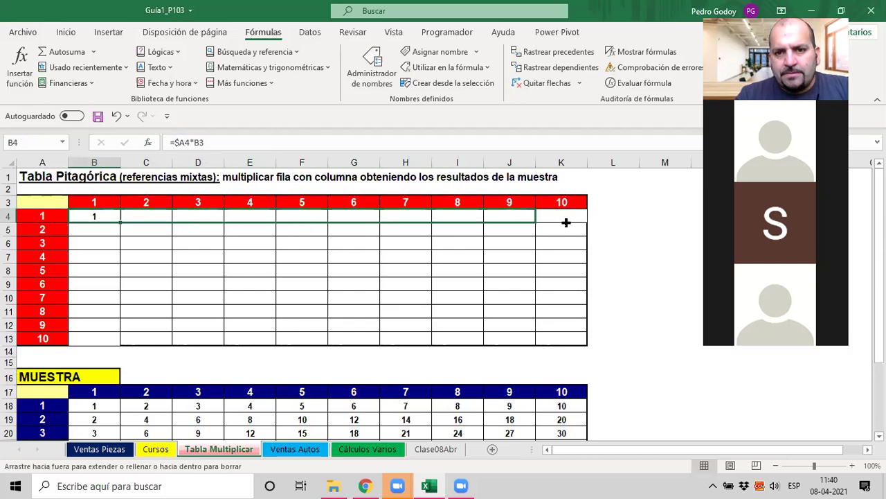
{"action": "left_click_drag", "start_coordinate": [577, 221], "coordinate": [577, 221]}
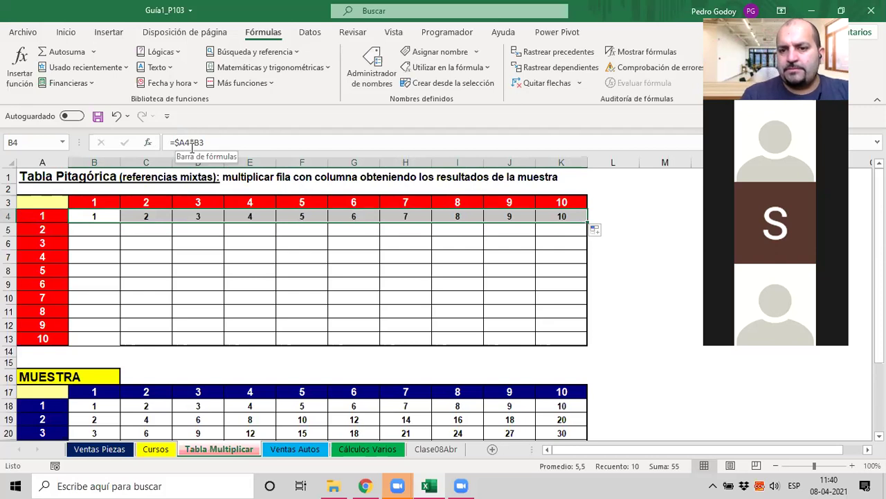
Fill B4 down to B13 and inspect the copied formulas against A4 and B3.
{"action": "left_click", "coordinate": [83, 215]}
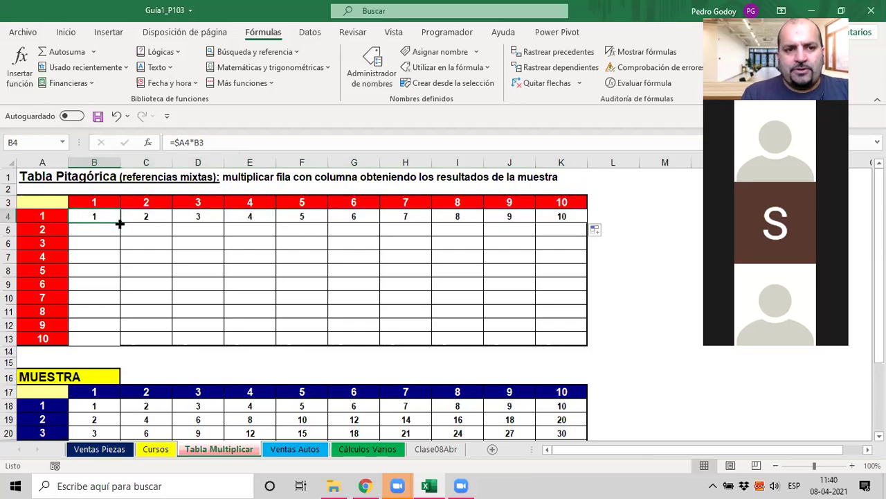
{"action": "left_click_drag", "start_coordinate": [120, 221], "coordinate": [114, 343]}
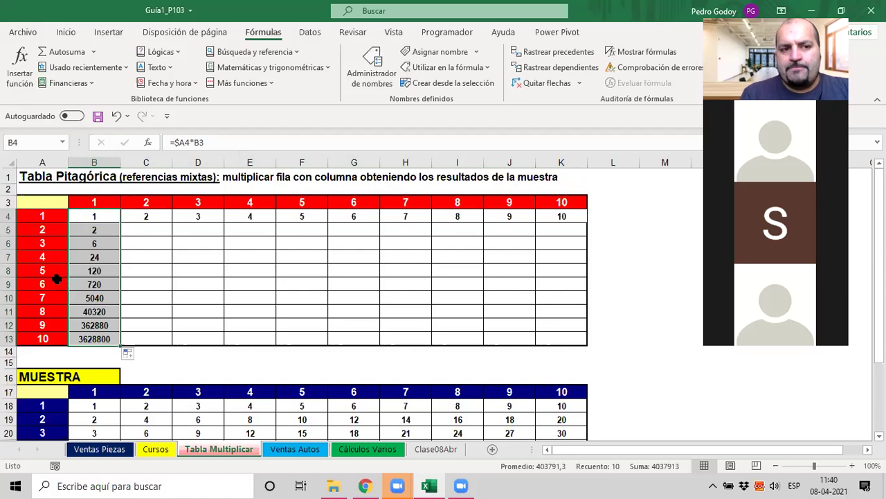
{"action": "left_click", "coordinate": [46, 215]}
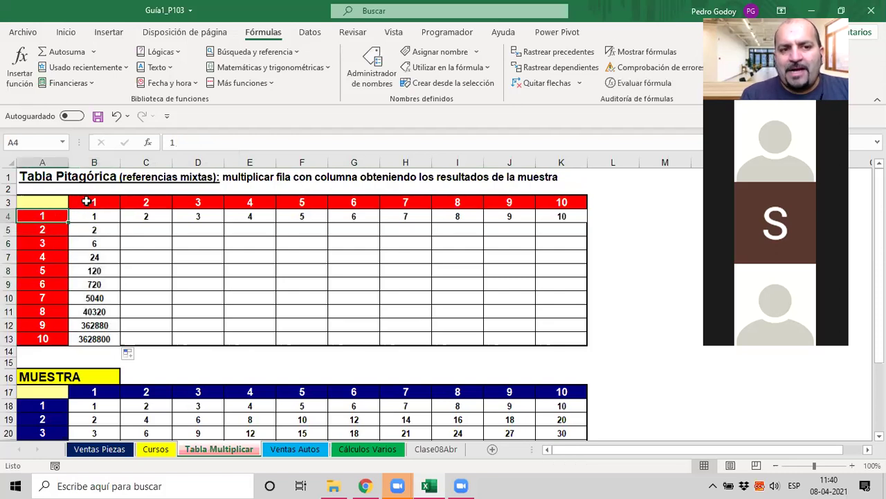
{"action": "left_click", "coordinate": [86, 202]}
{"action": "left_click", "coordinate": [51, 230]}
{"action": "left_click", "coordinate": [101, 191]}
{"action": "left_click", "coordinate": [53, 234]}
{"action": "left_click", "coordinate": [97, 199]}
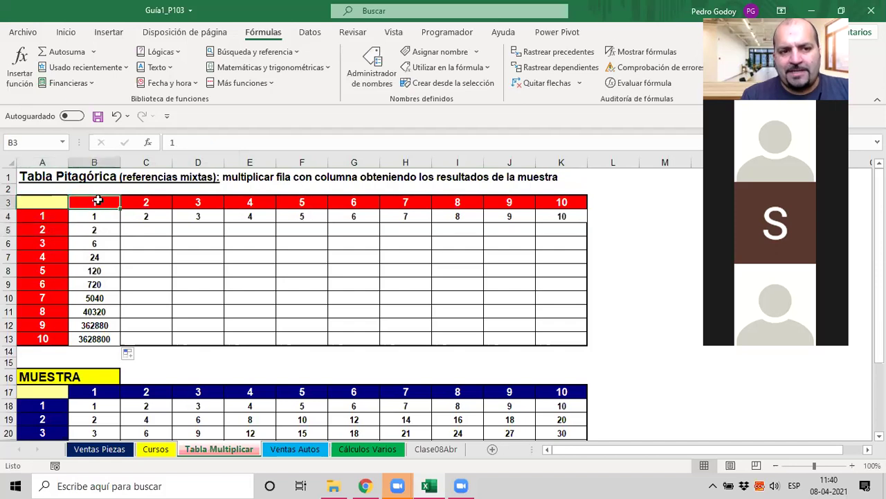
{"action": "left_click", "coordinate": [88, 226]}
{"action": "key", "text": "Up"}
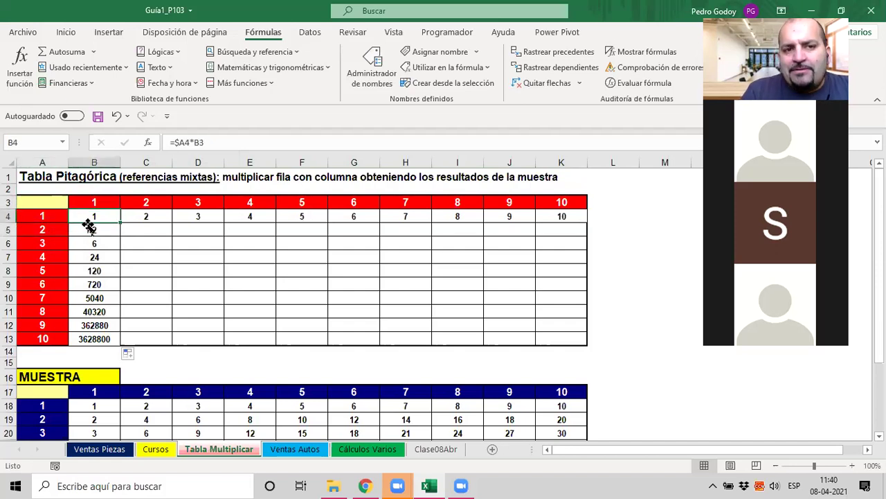
{"action": "key", "text": "Down"}
{"action": "key", "text": "Down"}
{"action": "key", "text": "Down"}
{"action": "key", "text": "Down"}
Clear the incorrect results in B5:B13.
{"action": "left_click", "coordinate": [89, 226]}
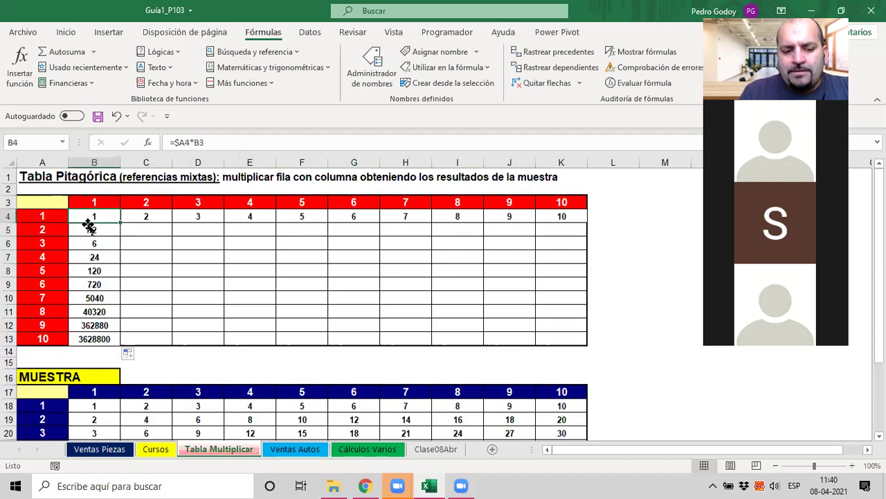
{"action": "left_click_drag", "start_coordinate": [89, 225], "coordinate": [89, 226]}
{"action": "key", "text": "shift+Down"}
{"action": "key", "text": "shift+Down"}
{"action": "key", "text": "shift+Down"}
{"action": "key", "text": "shift+Down"}
{"action": "key", "text": "shift+Down"}
{"action": "key", "text": "shift+Down"}
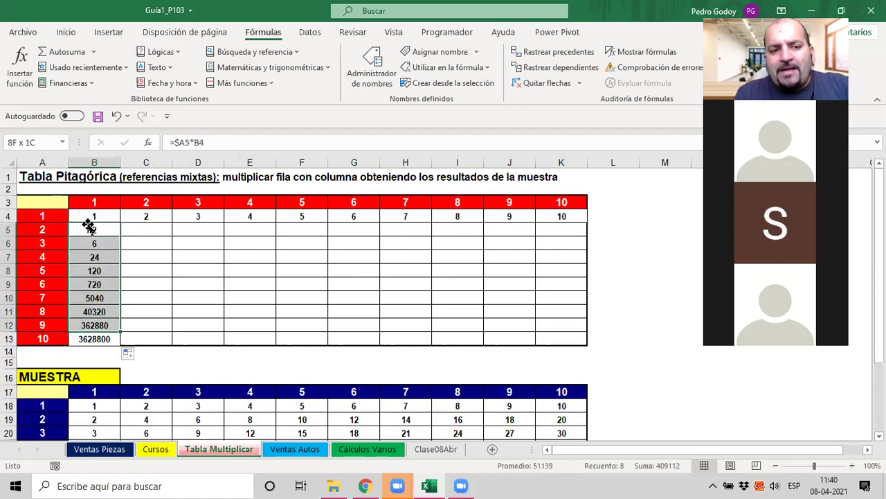
{"action": "key", "text": "shift+Down"}
{"action": "key", "text": "Delete"}
{"action": "key", "text": "Up"}
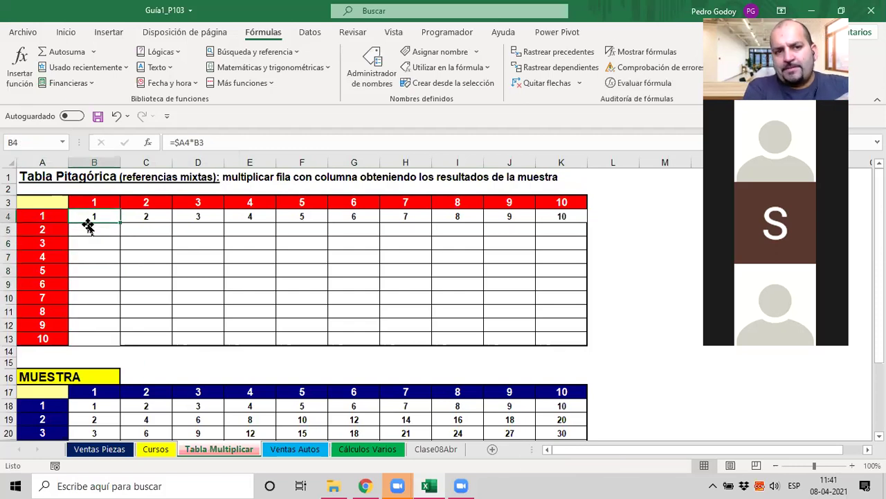
{"action": "left_click", "coordinate": [201, 142]}
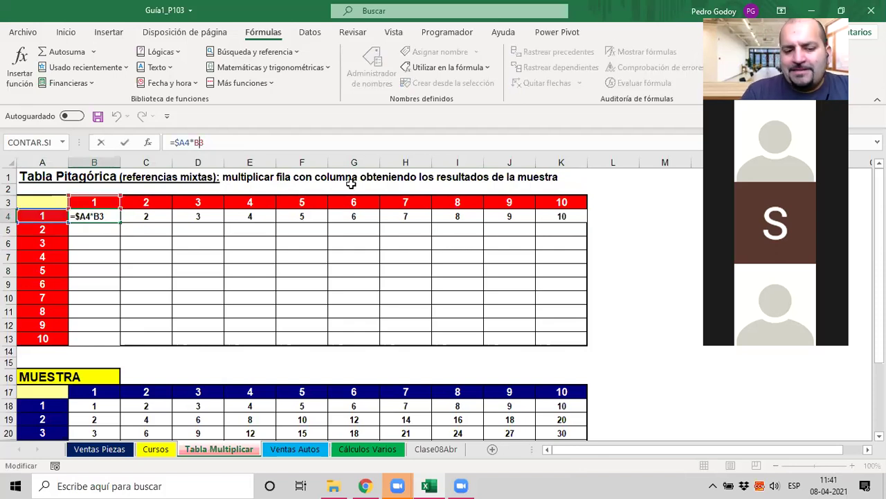
{"action": "type", "text": "$"}
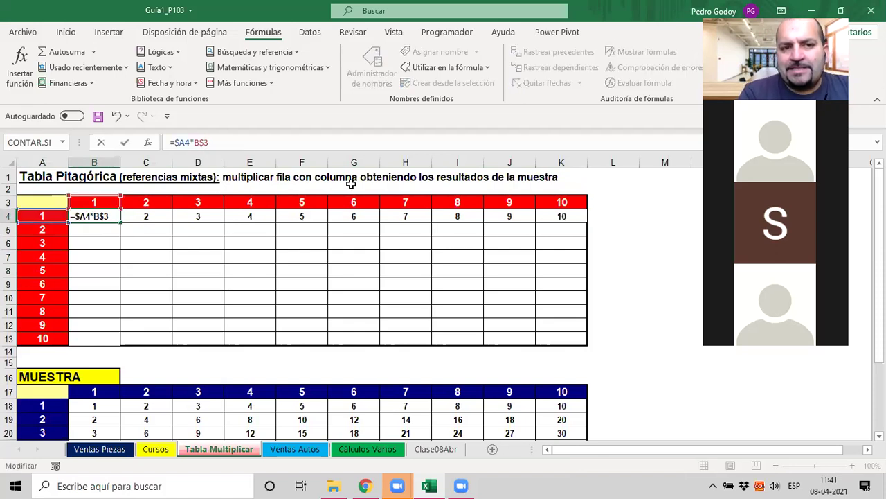
{"action": "key", "text": "Return"}
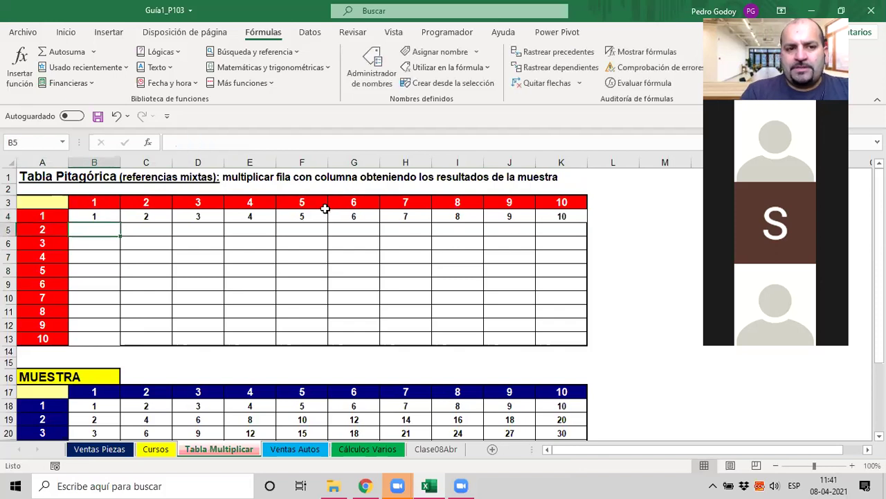
{"action": "left_click", "coordinate": [107, 216]}
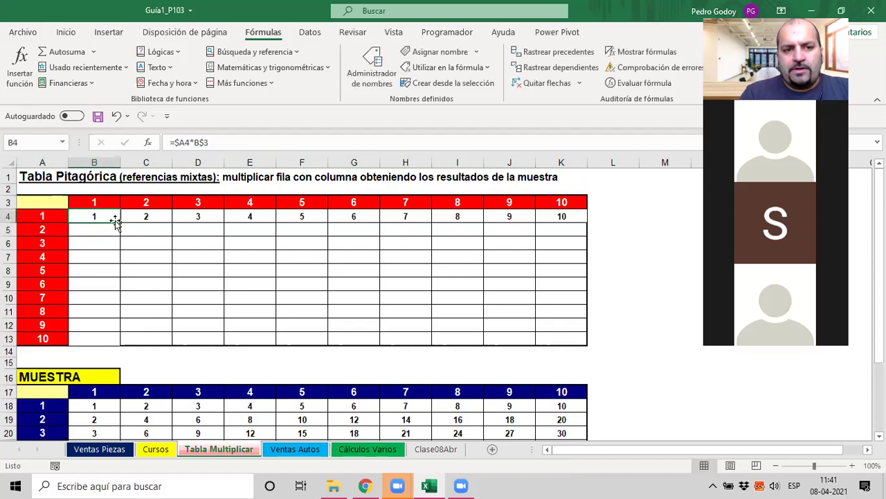
{"action": "mouse_move", "coordinate": [120, 221]}
{"action": "left_mouse_down"}
{"action": "mouse_move", "coordinate": [580, 225]}
{"action": "mouse_move", "coordinate": [568, 338]}
{"action": "left_mouse_up"}
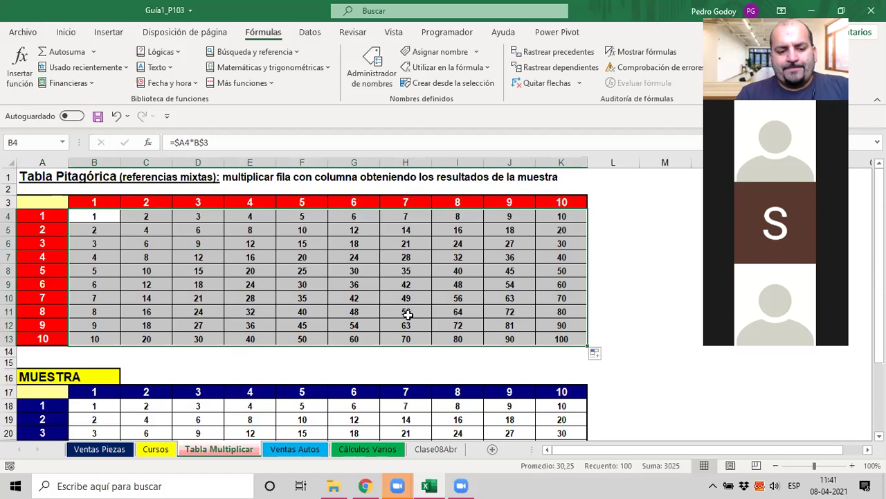
{"action": "key", "text": "ctrl+z"}
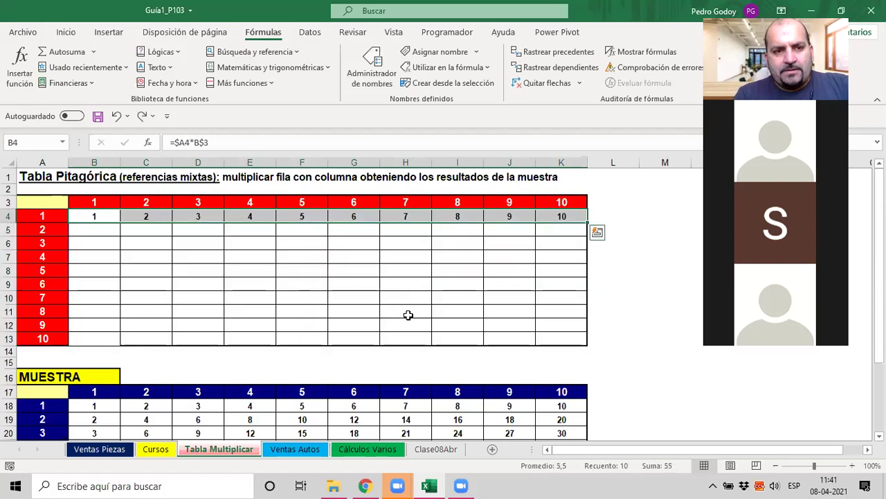
{"action": "key", "text": "shift+BackSpace"}
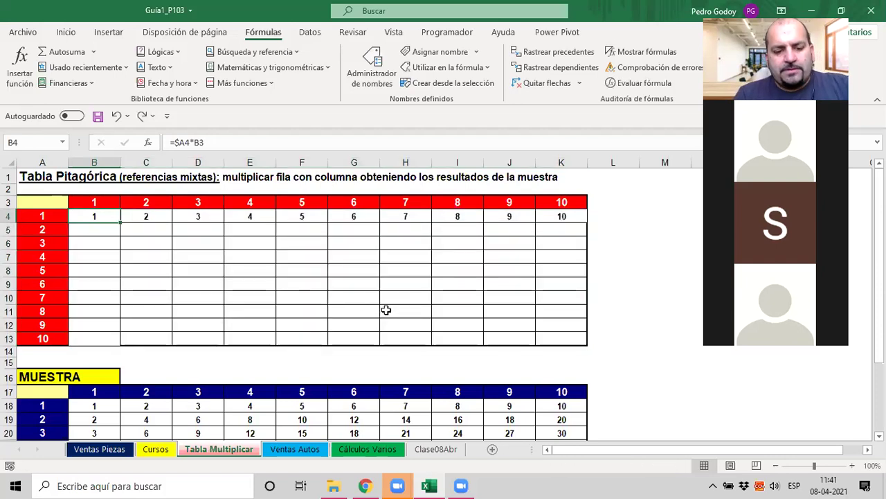
{"action": "key", "text": "ctrl+y"}
{"action": "key", "text": "ctrl+z"}
{"action": "key", "text": "ctrl+z"}
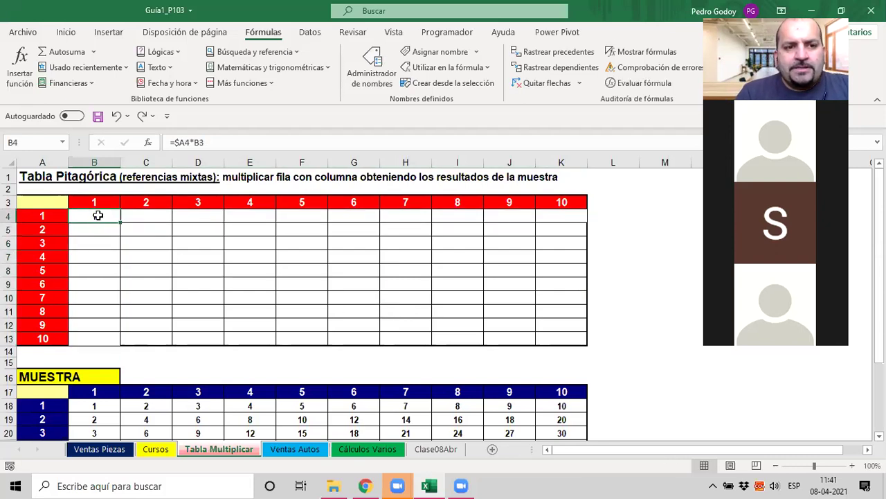
Try absolute and mixed locks on B4's B3 reference, then commit =$A4*B3 showing 1.
{"action": "left_click", "coordinate": [195, 143]}
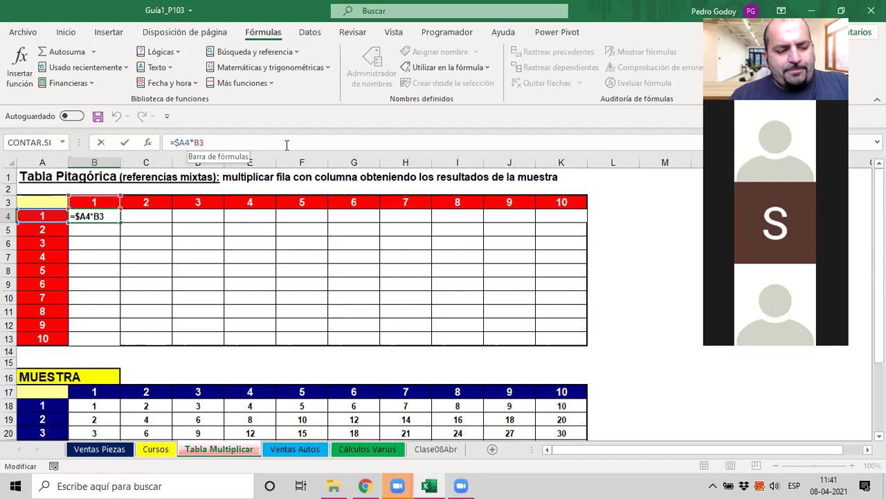
{"action": "type", "text": "$"}
{"action": "key", "text": "Right"}
{"action": "type", "text": "$"}
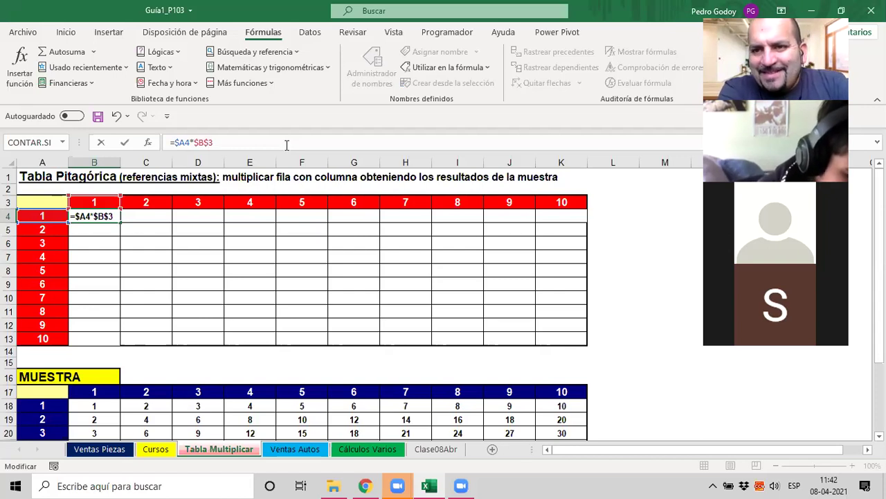
{"action": "left_click", "coordinate": [287, 144]}
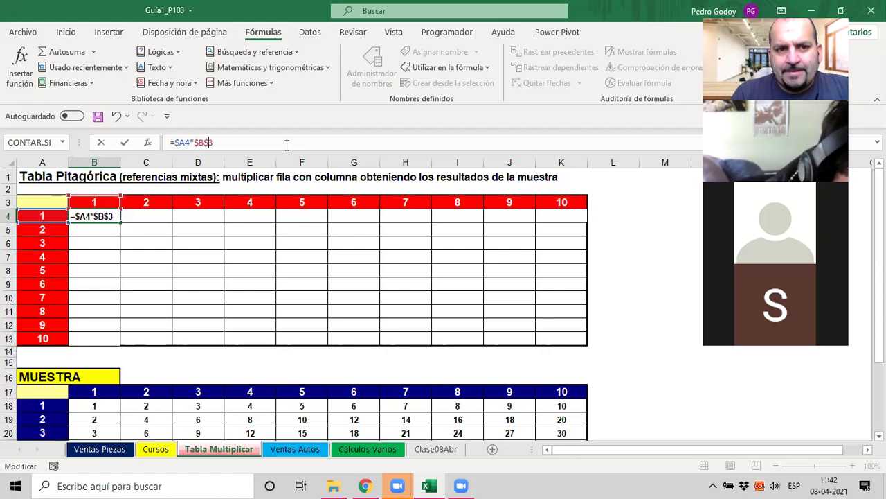
{"action": "key", "text": "BackSpace"}
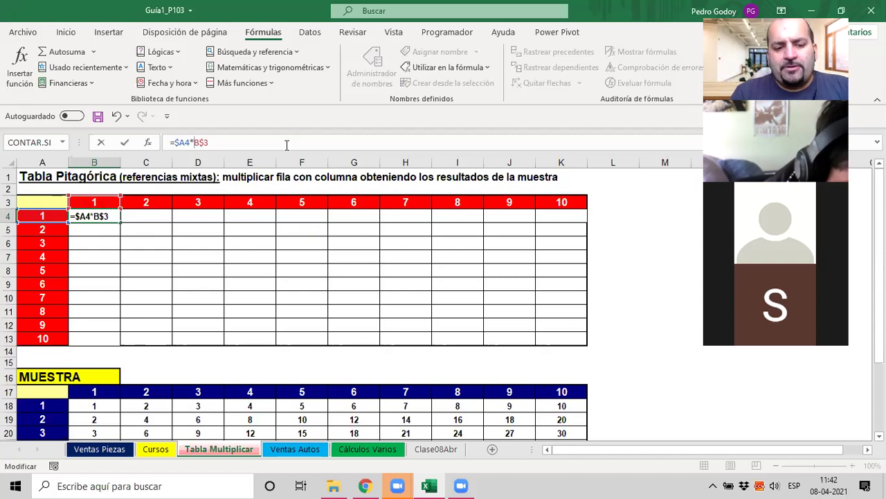
{"action": "type", "text": "$"}
{"action": "key", "text": "Right"}
{"action": "key", "text": "Delete"}
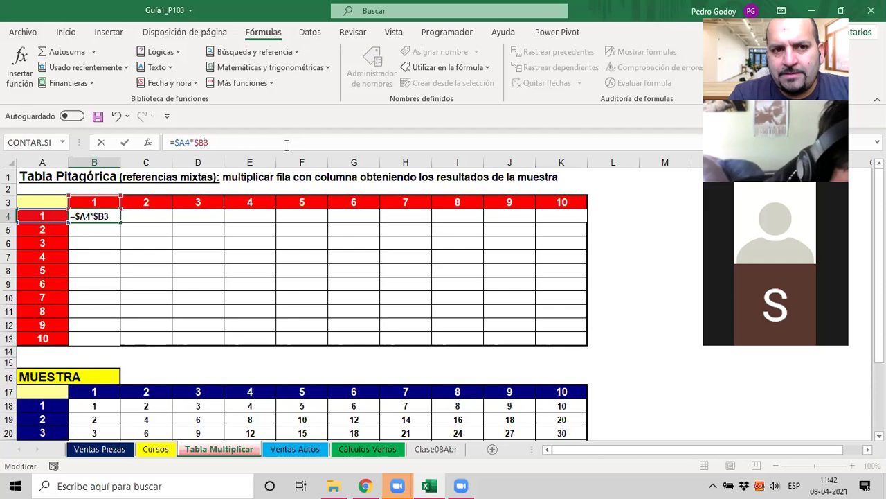
{"action": "key", "text": "Left"}
{"action": "key", "text": "BackSpace"}
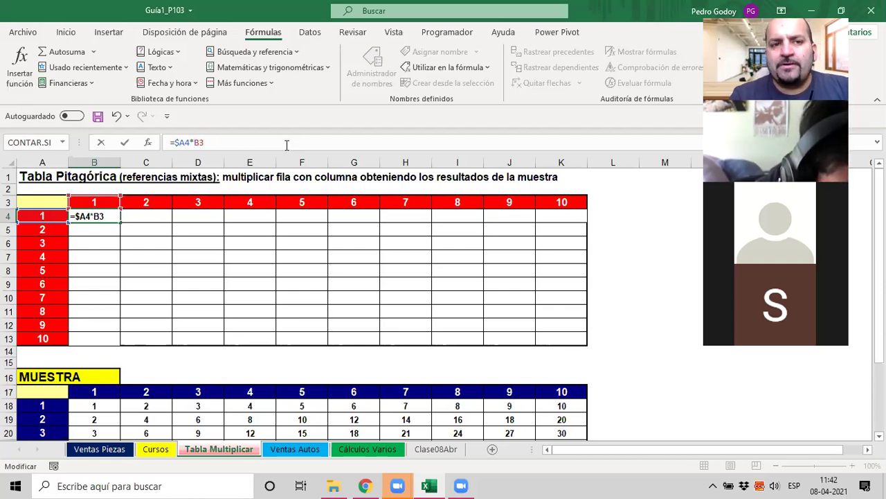
{"action": "type", "text": "$"}
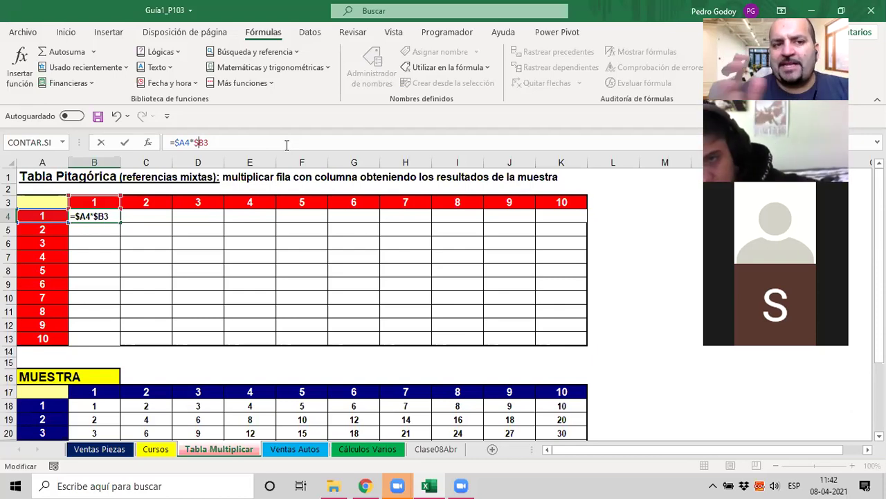
{"action": "key", "text": "BackSpace"}
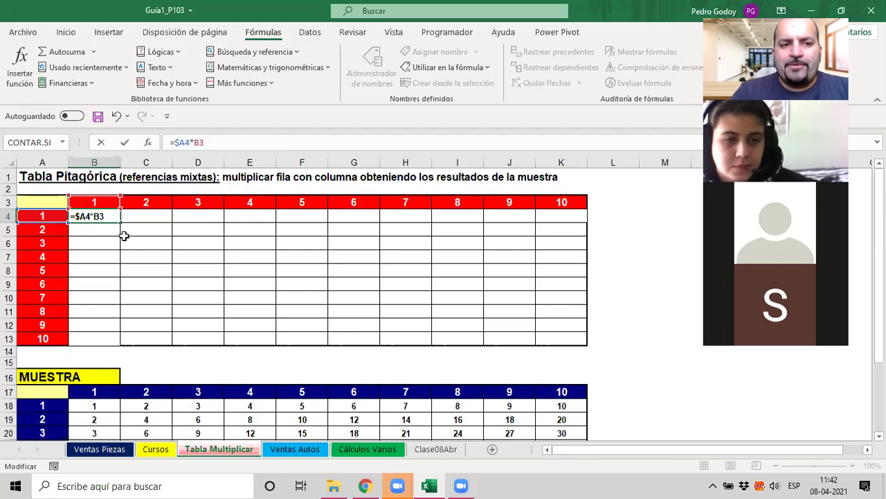
{"action": "key", "text": "ctrl+Return"}
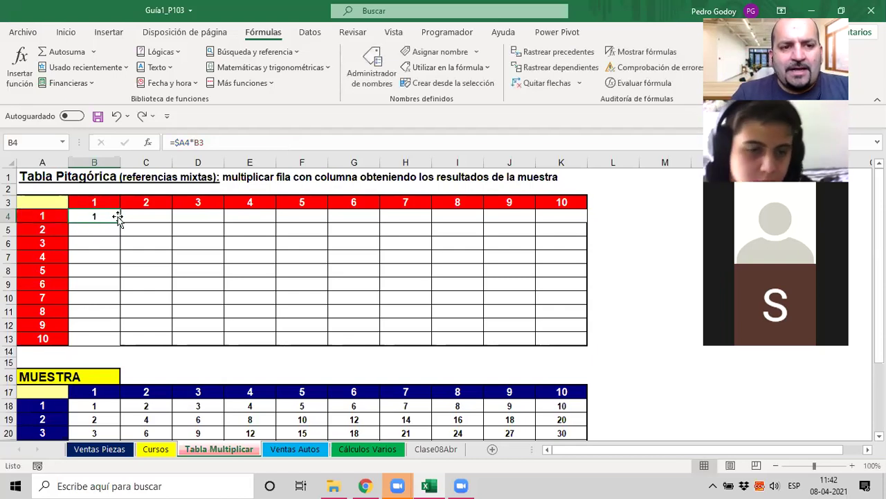
Type the plain-text entries A5*B3, A6*B3 and A7*B3 down cells B5 to B7.
{"action": "left_click", "coordinate": [93, 237]}
{"action": "key", "text": "ctrl+Down"}
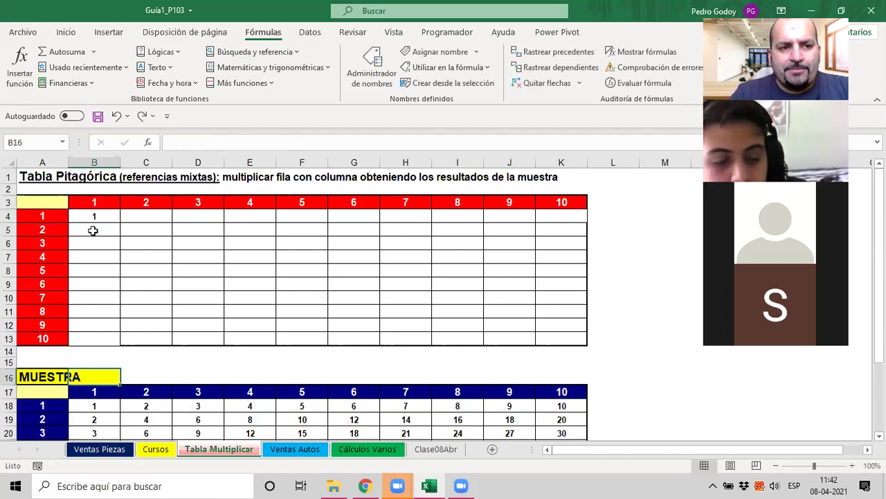
{"action": "left_click", "coordinate": [85, 231]}
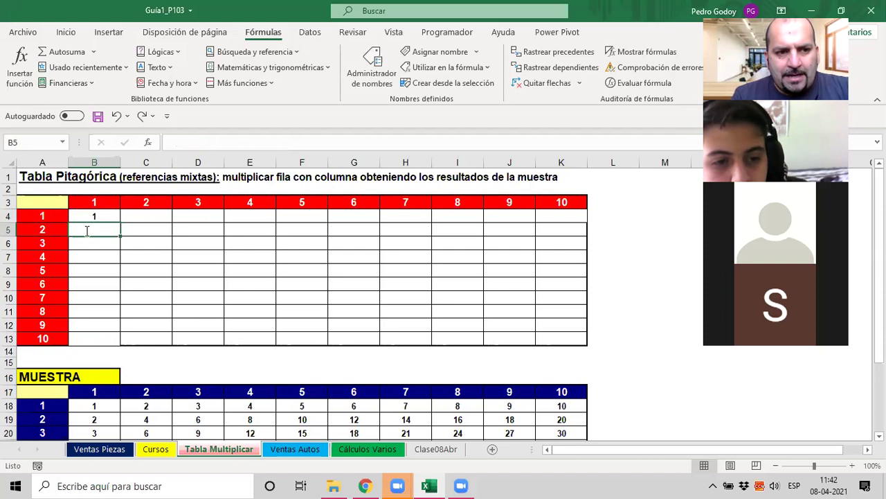
{"action": "type", "text": "A"}
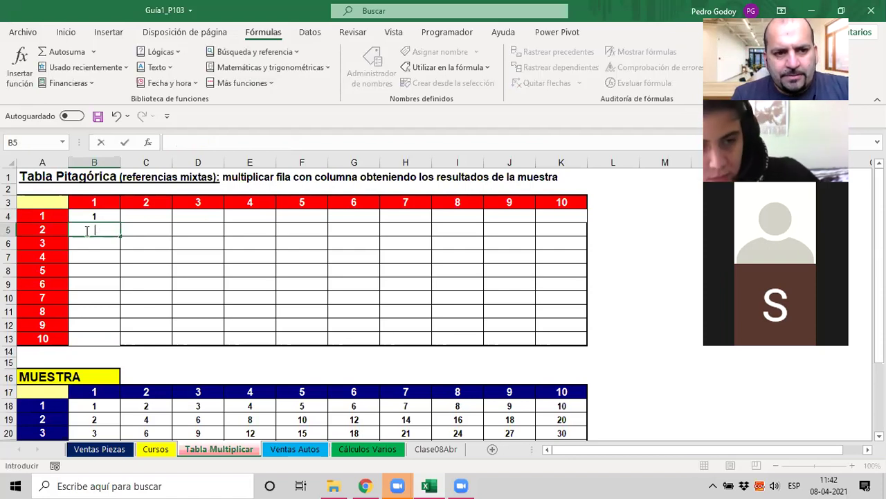
{"action": "type", "text": "5*"}
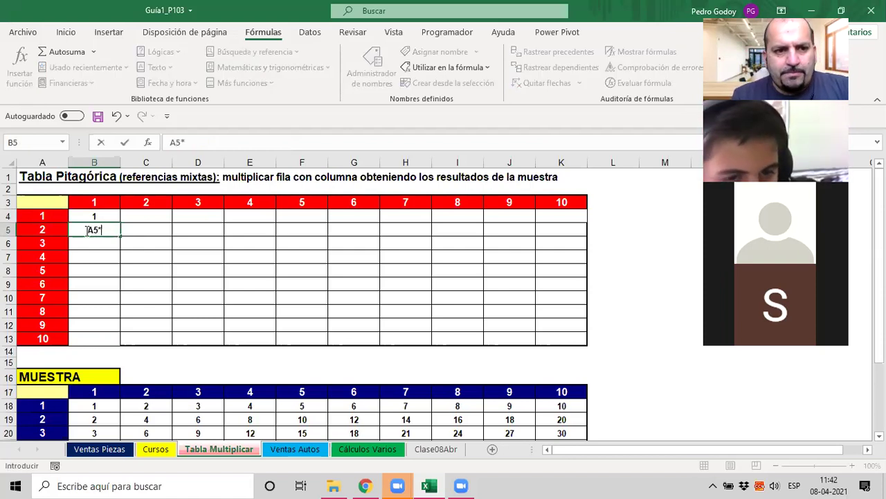
{"action": "type", "text": "B3"}
{"action": "key", "text": "Return"}
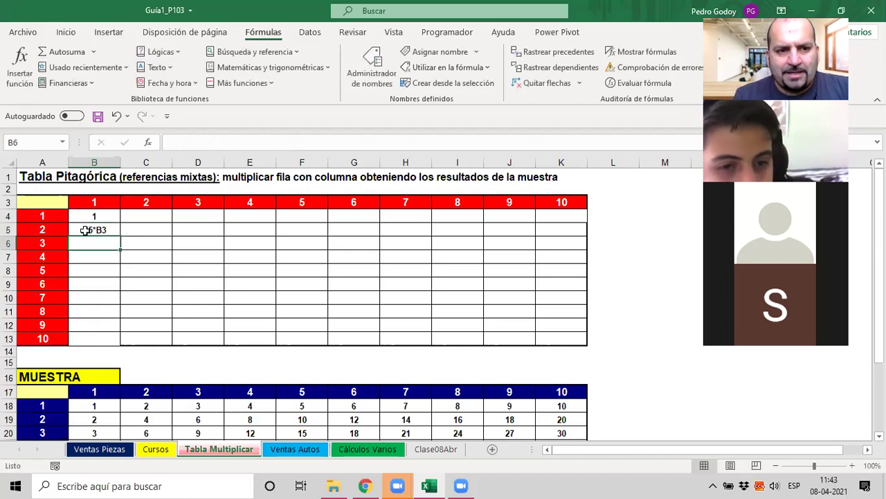
{"action": "type", "text": "A5*B3"}
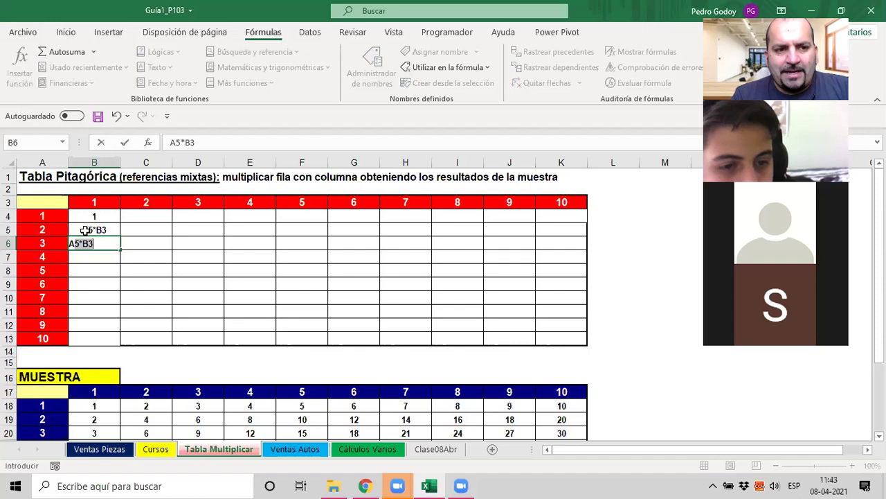
{"action": "type", "text": "6"}
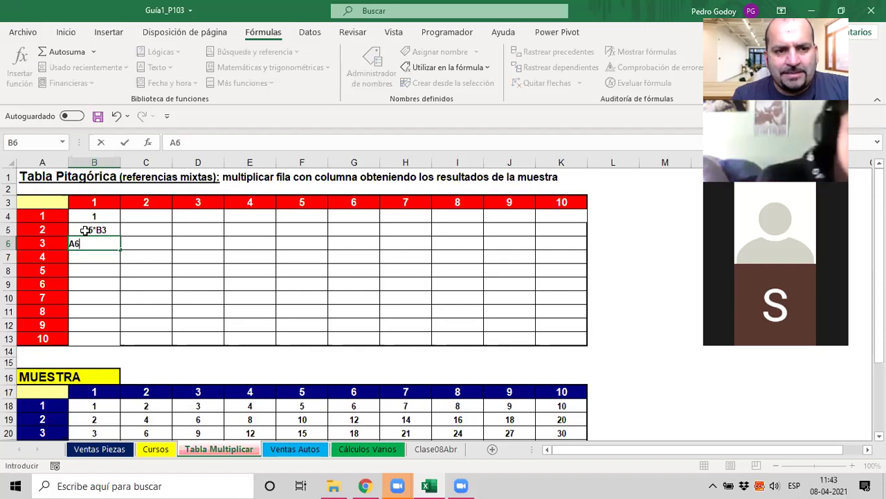
{"action": "type", "text": "*B3"}
{"action": "key", "text": "Return"}
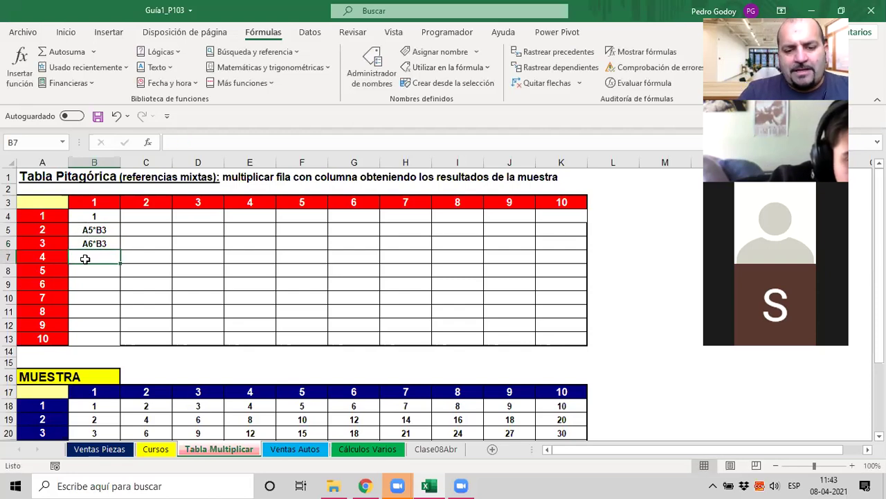
{"action": "type", "text": "A7*B"}
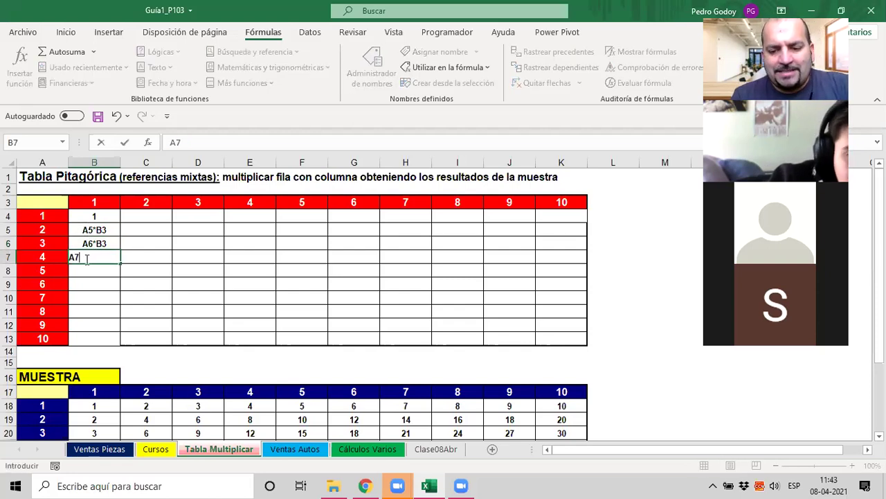
{"action": "type", "text": "3"}
{"action": "key", "text": "Return"}
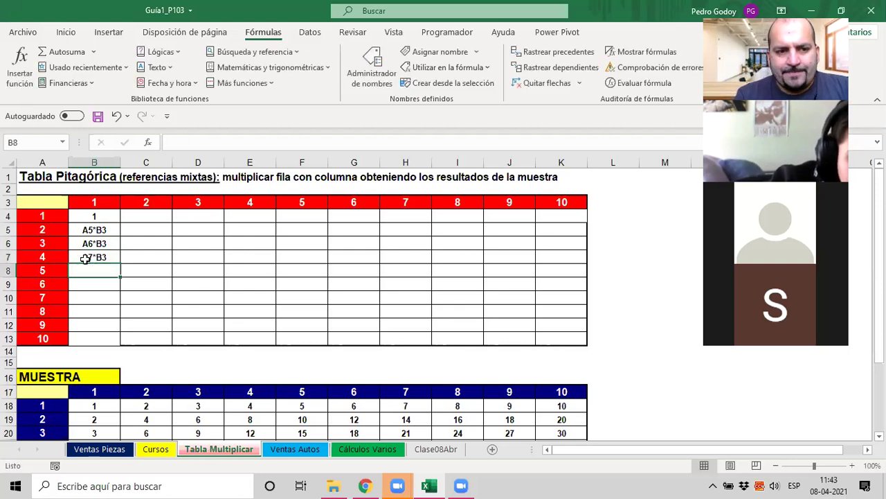
{"action": "key", "text": "Up"}
{"action": "key", "text": "Up"}
{"action": "key", "text": "Up"}
{"action": "key", "text": "Up"}
{"action": "key", "text": "Right"}
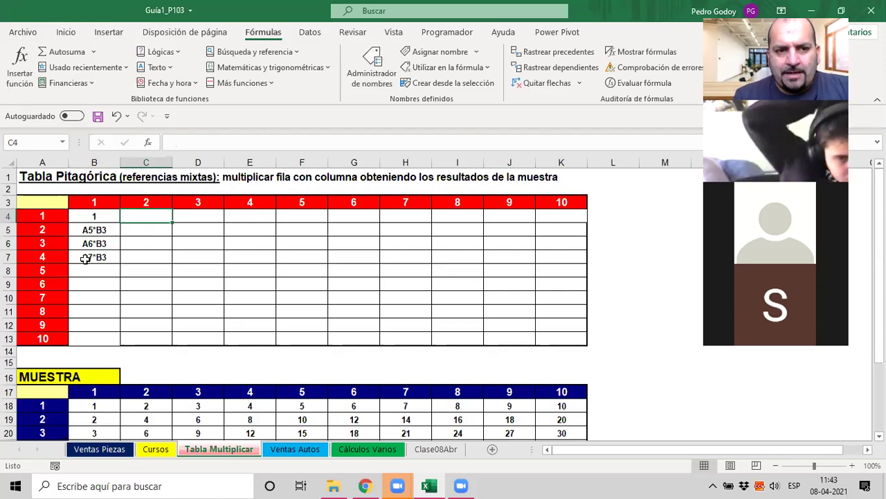
Fill C4, D4 and E4 with the text entries A4*C3, A4*D3 and A4*E3.
{"action": "key", "text": "F2"}
{"action": "type", "text": "A4<"}
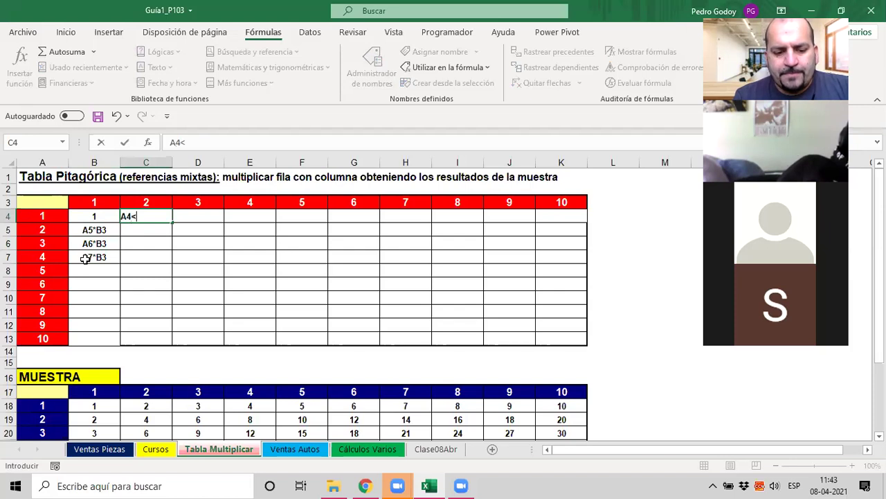
{"action": "key", "text": "BackSpace"}
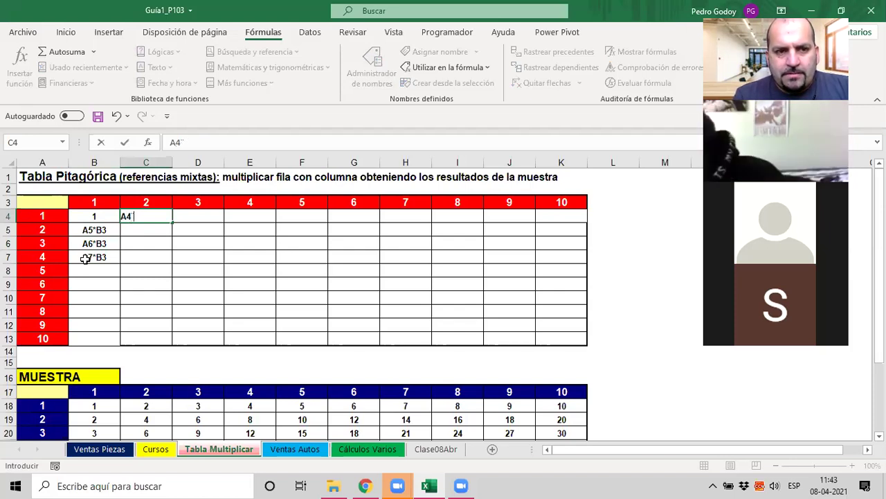
{"action": "type", "text": "*C3"}
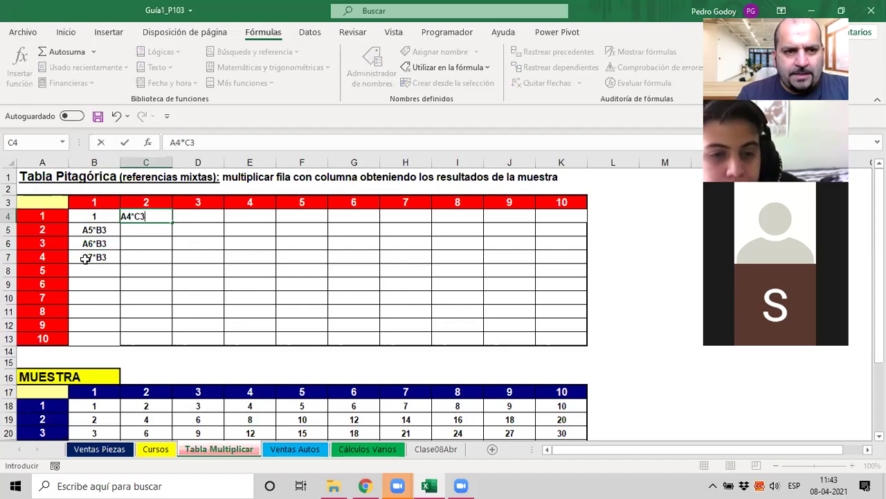
{"action": "key", "text": "Tab"}
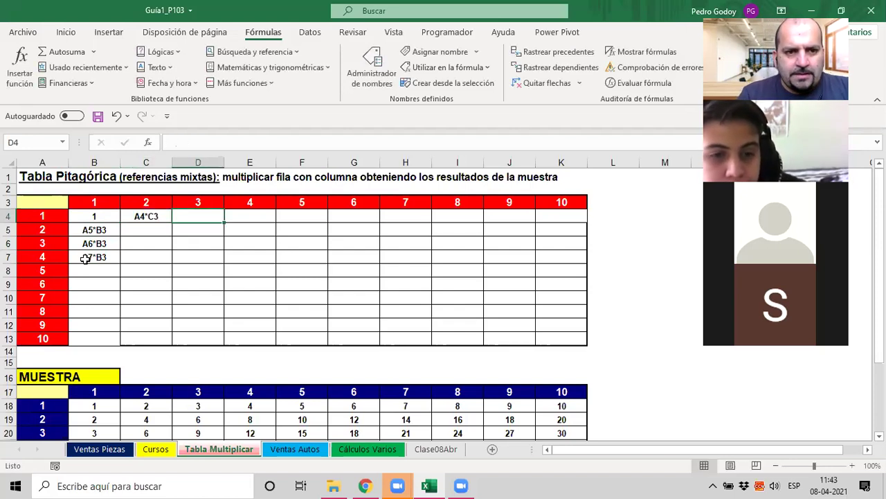
{"action": "type", "text": "A4*D3"}
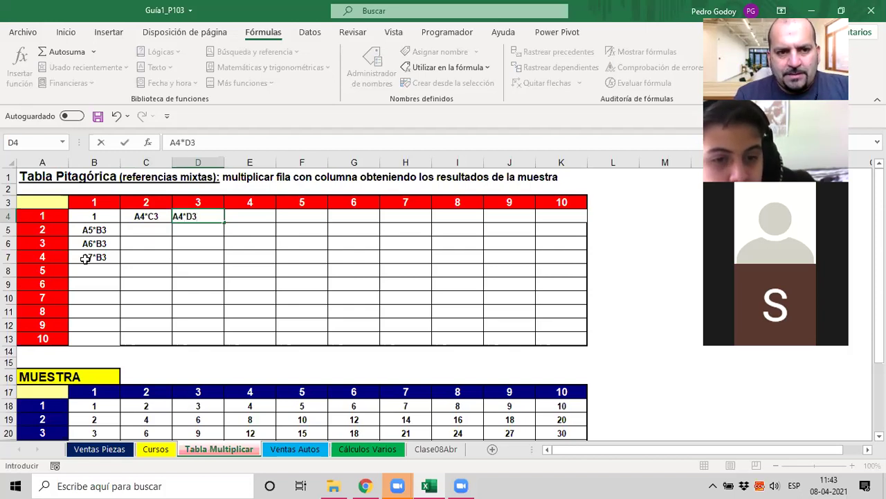
{"action": "key", "text": "Tab"}
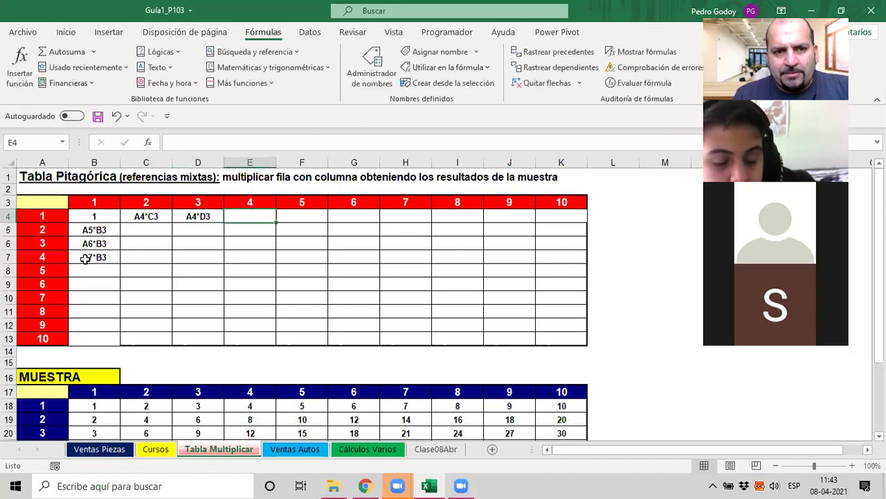
{"action": "type", "text": "A4*"}
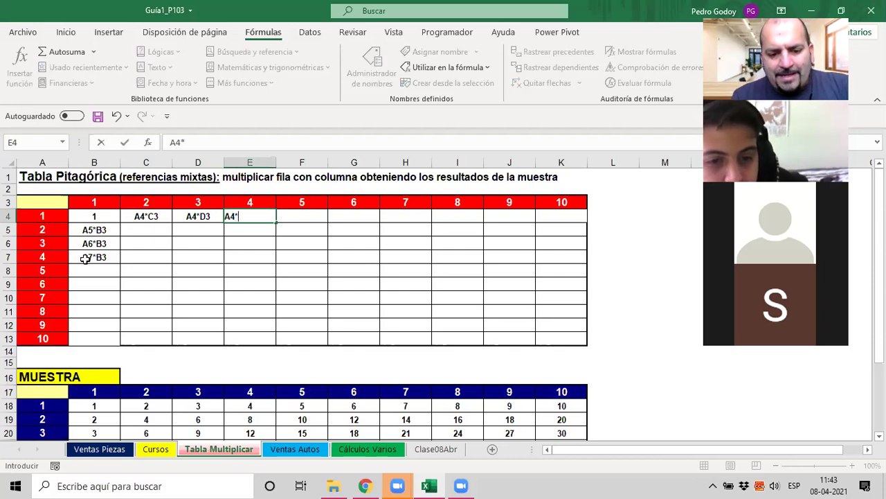
{"action": "type", "text": "E3"}
{"action": "key", "text": "Return"}
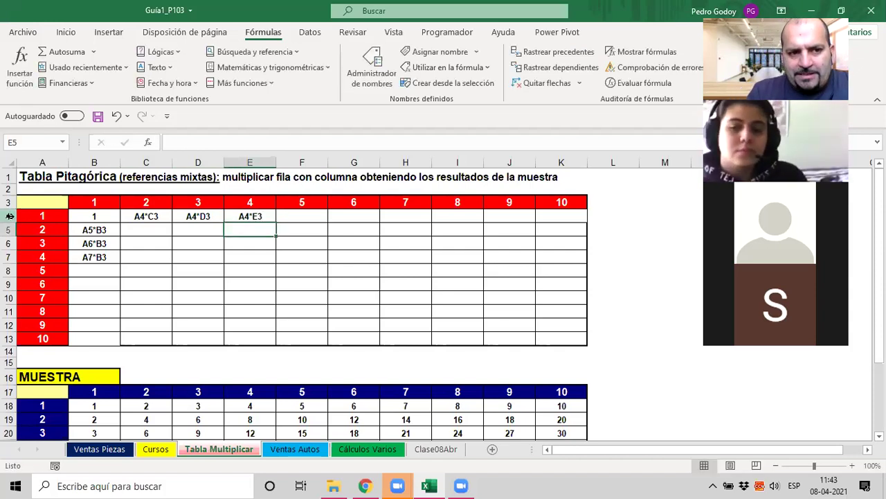
{"action": "left_click", "coordinate": [86, 220]}
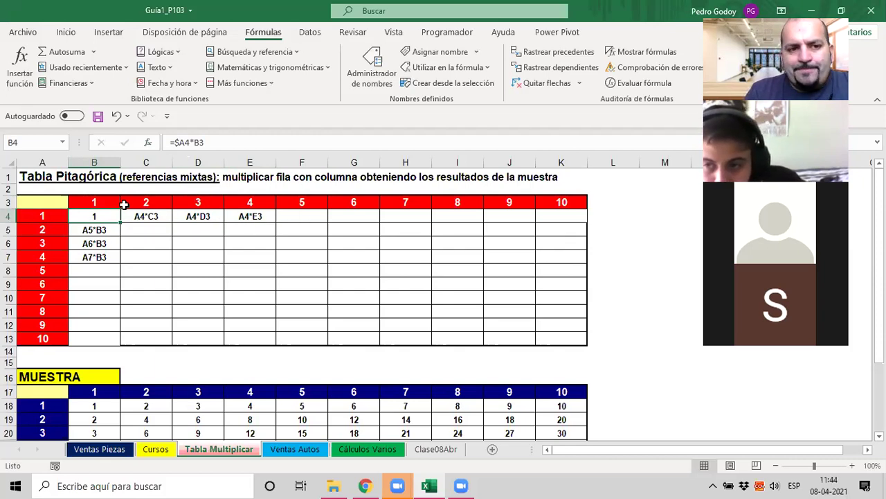
Change B4's formula to =$A4*$B$3, fully locking B3, so it still shows 1.
{"action": "left_click", "coordinate": [95, 297]}
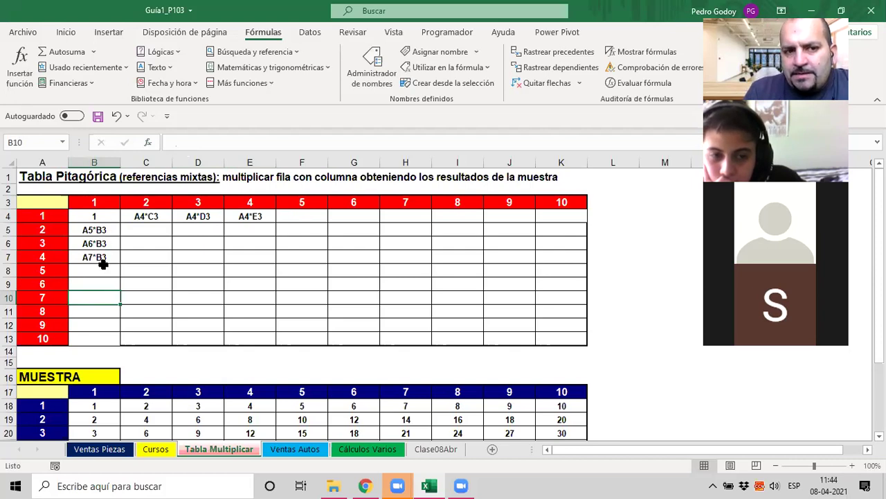
{"action": "left_click", "coordinate": [101, 212]}
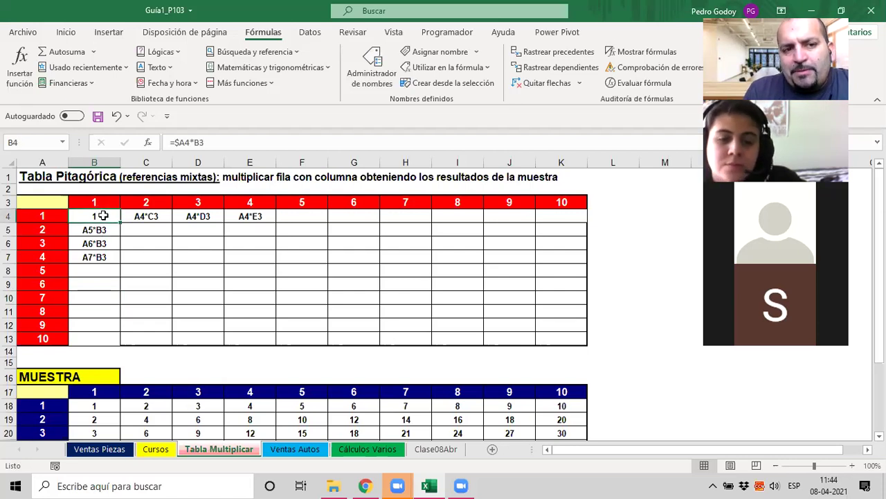
{"action": "left_click", "coordinate": [199, 142]}
{"action": "type", "text": "$B"}
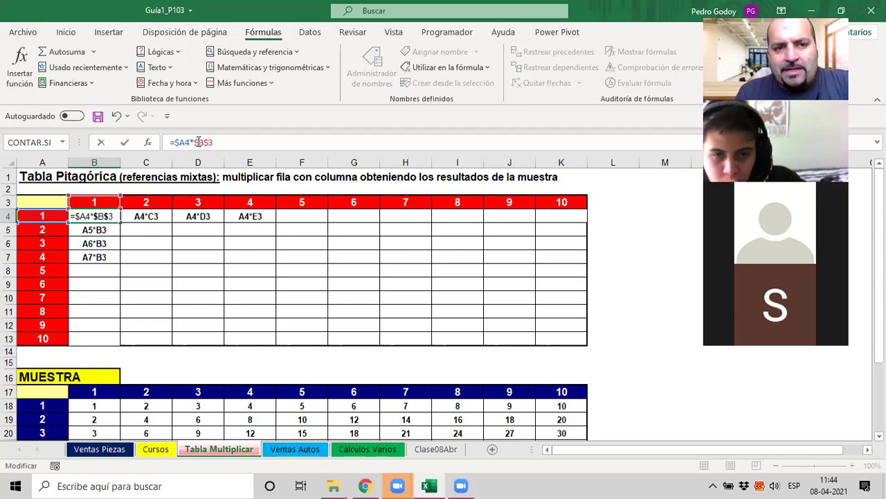
{"action": "type", "text": "$"}
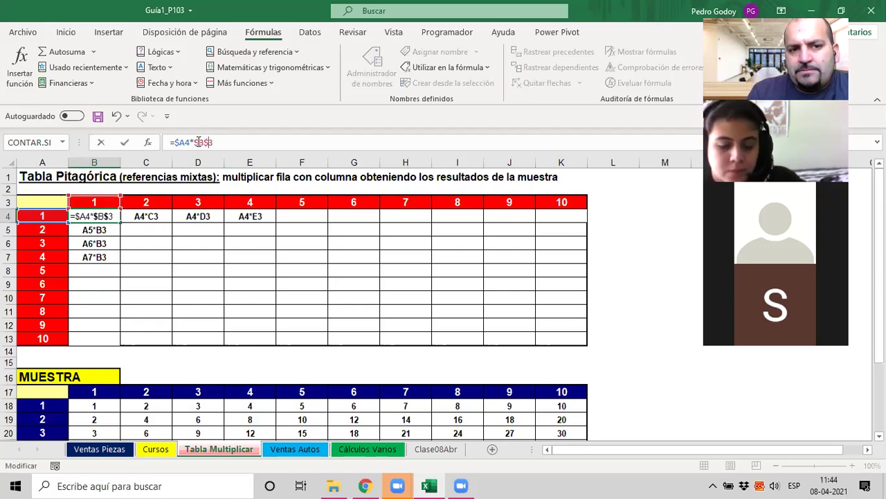
{"action": "key", "text": "Return"}
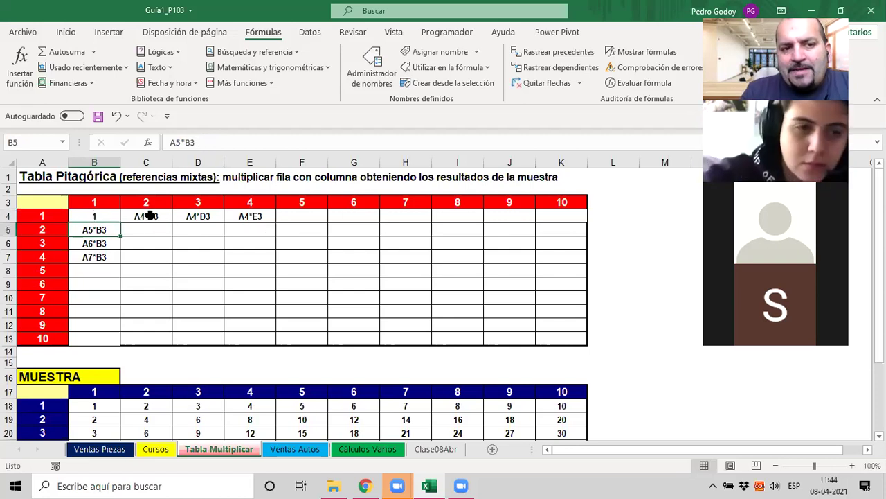
{"action": "key", "text": "Up"}
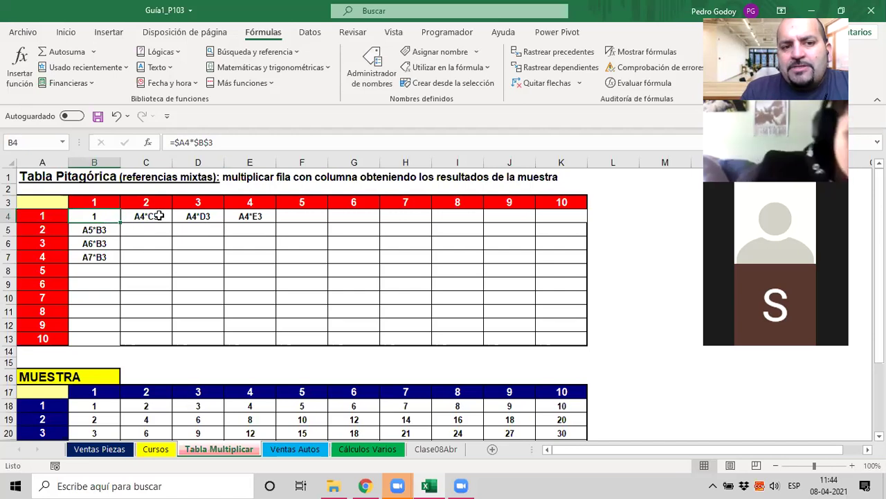
{"action": "left_click", "coordinate": [158, 216]}
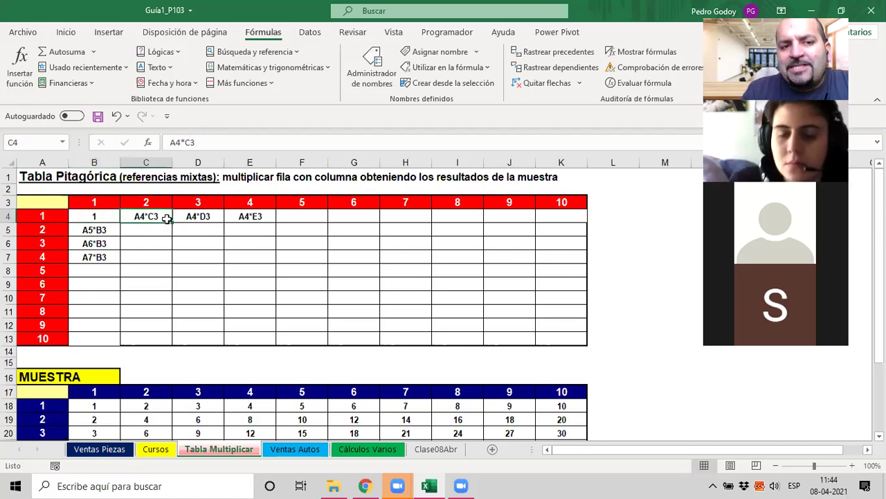
{"action": "left_click", "coordinate": [104, 217]}
Copy B4's =$A4*$B$3 across to D4, inspect the results, then undo the copy.
{"action": "left_click_drag", "start_coordinate": [120, 223], "coordinate": [208, 225]}
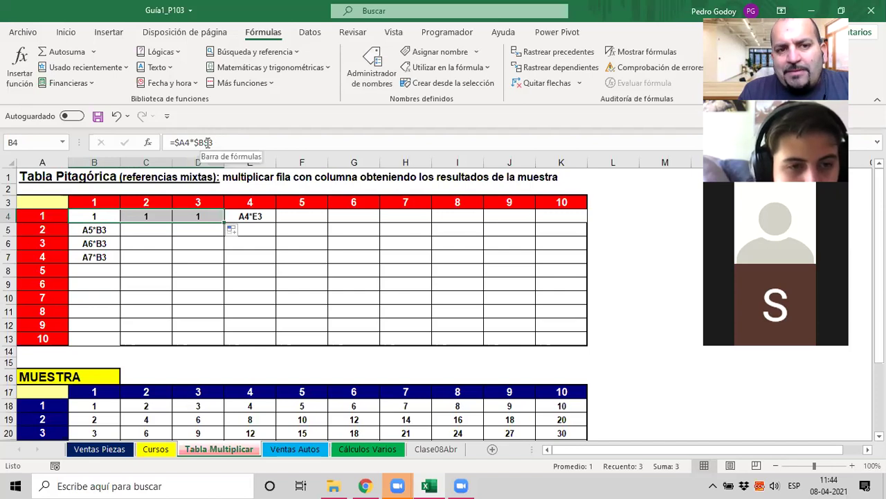
{"action": "left_click", "coordinate": [163, 215]}
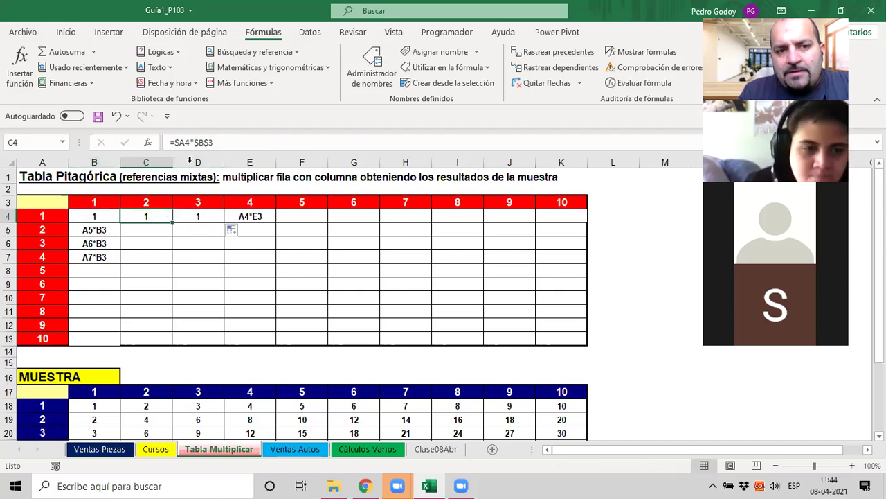
{"action": "left_click", "coordinate": [200, 217]}
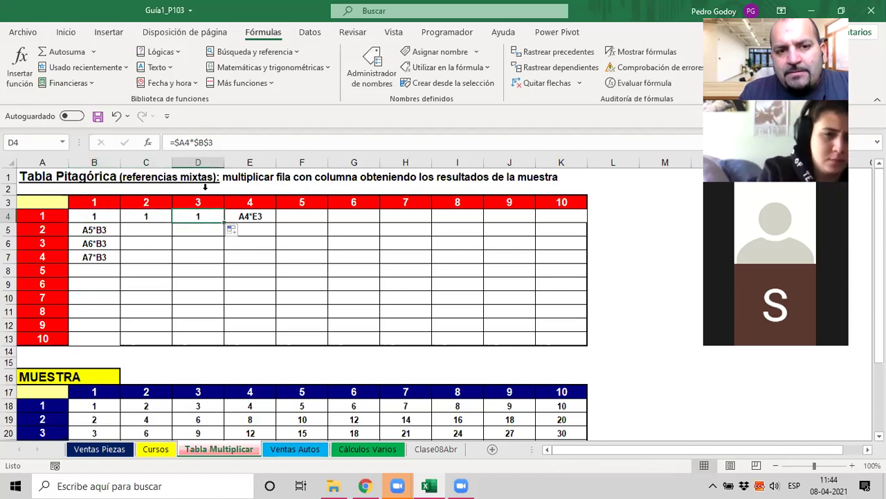
{"action": "left_click", "coordinate": [142, 218]}
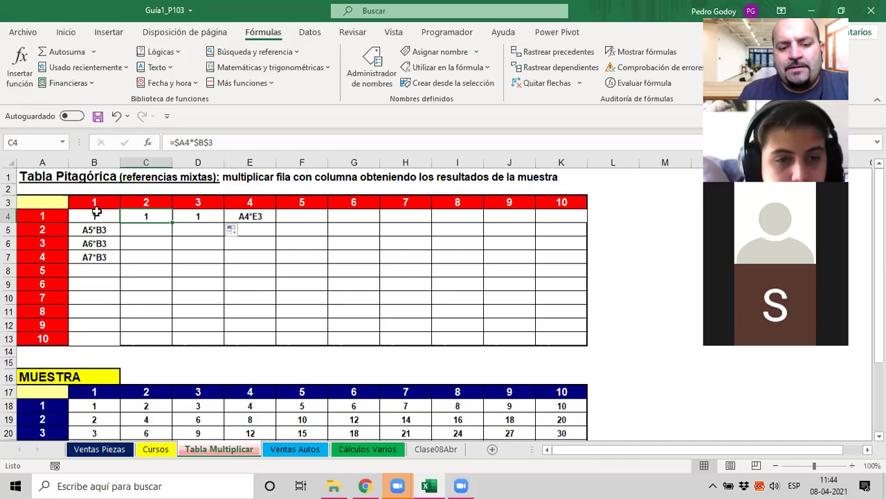
{"action": "key", "text": "ctrl+z"}
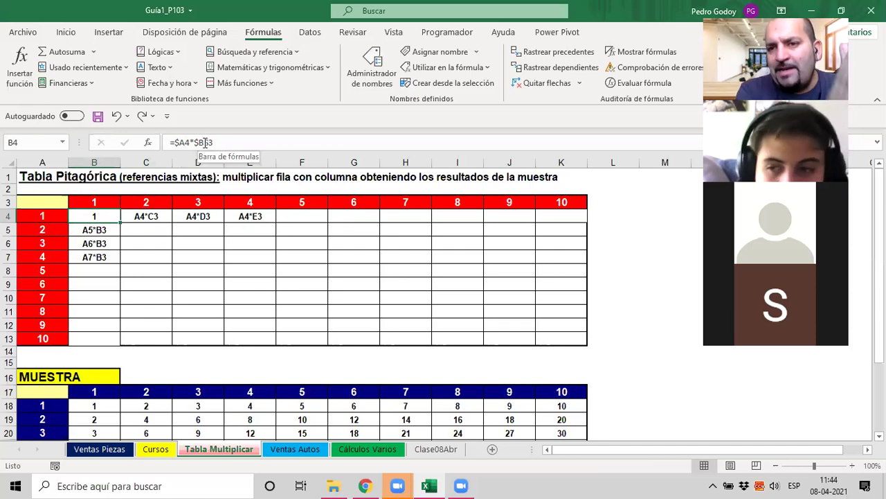
{"action": "left_click", "coordinate": [205, 142]}
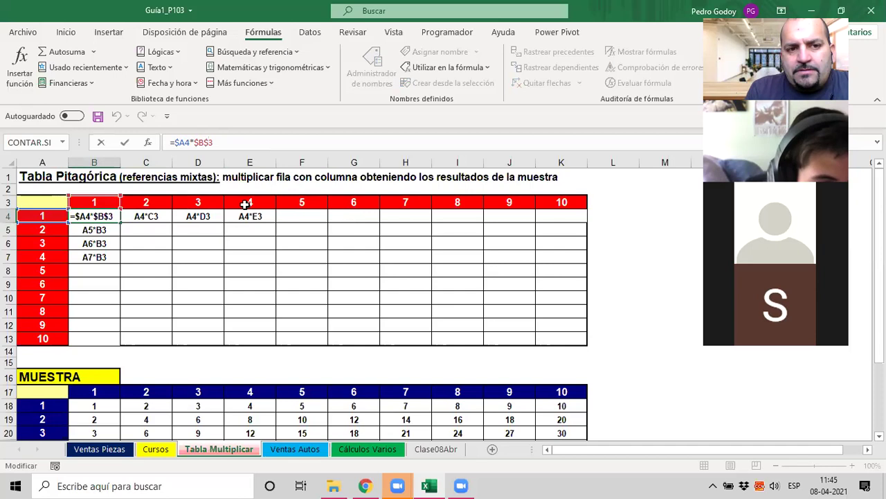
Strip all $ locks so B4's formula becomes the fully relative =A4*B3.
{"action": "key", "text": "Return"}
{"action": "key", "text": "Down"}
{"action": "key", "text": "Down"}
{"action": "key", "text": "Up"}
{"action": "key", "text": "Up"}
{"action": "key", "text": "Up"}
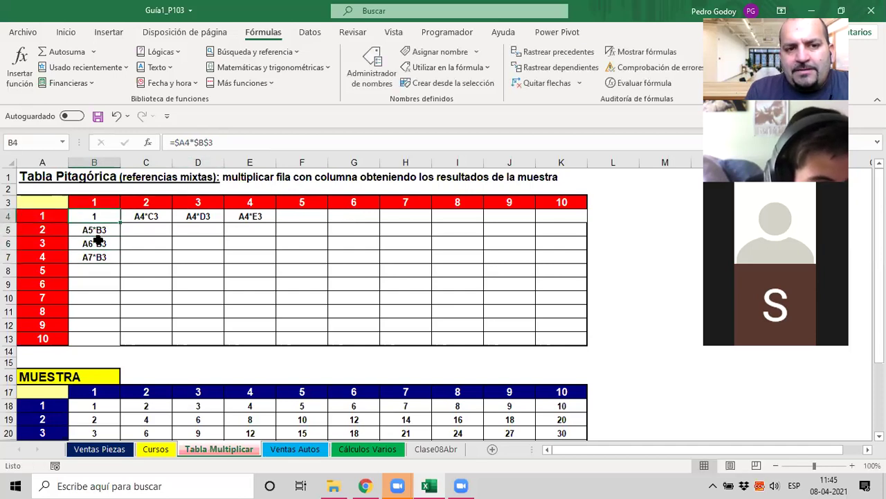
{"action": "key", "text": "Down"}
{"action": "key", "text": "Down"}
{"action": "key", "text": "Up"}
{"action": "key", "text": "Up"}
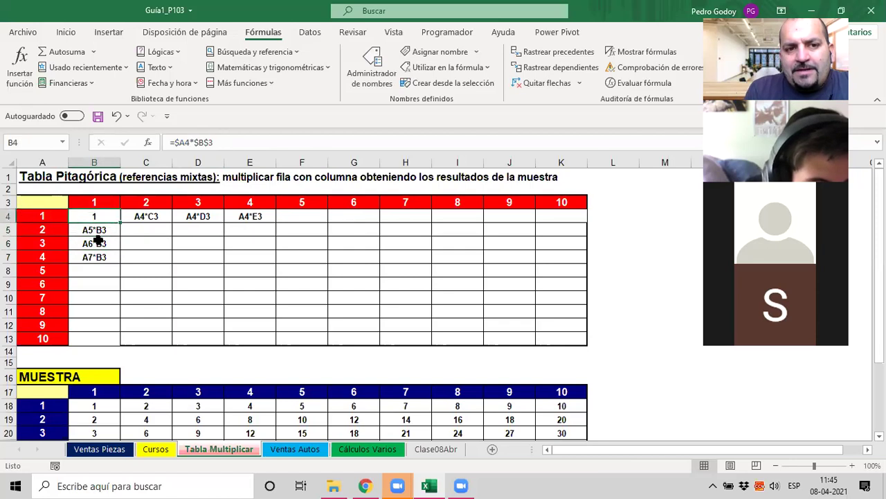
{"action": "left_click", "coordinate": [206, 141]}
{"action": "key", "text": "BackSpace"}
{"action": "key", "text": "F4"}
{"action": "key", "text": "F4"}
{"action": "key", "text": "Return"}
{"action": "key", "text": "Up"}
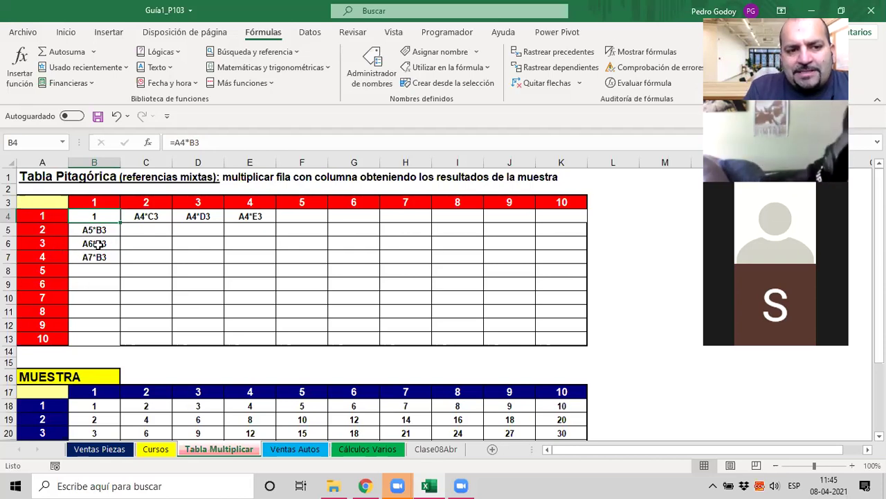
{"action": "left_click", "coordinate": [44, 272]}
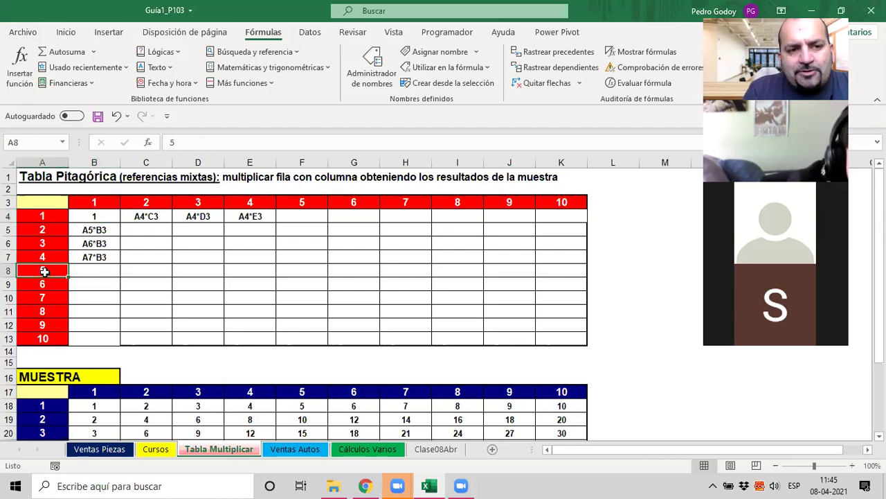
{"action": "left_click", "coordinate": [100, 202]}
{"action": "left_click", "coordinate": [50, 283]}
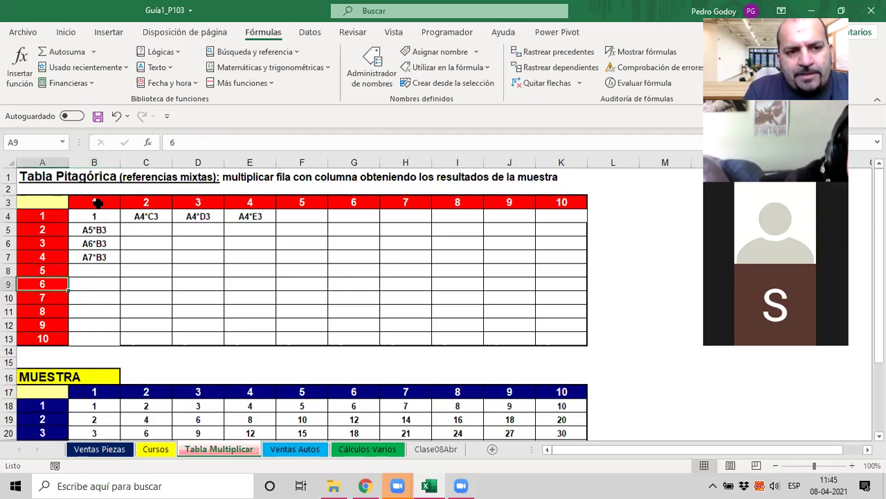
{"action": "left_click", "coordinate": [50, 309]}
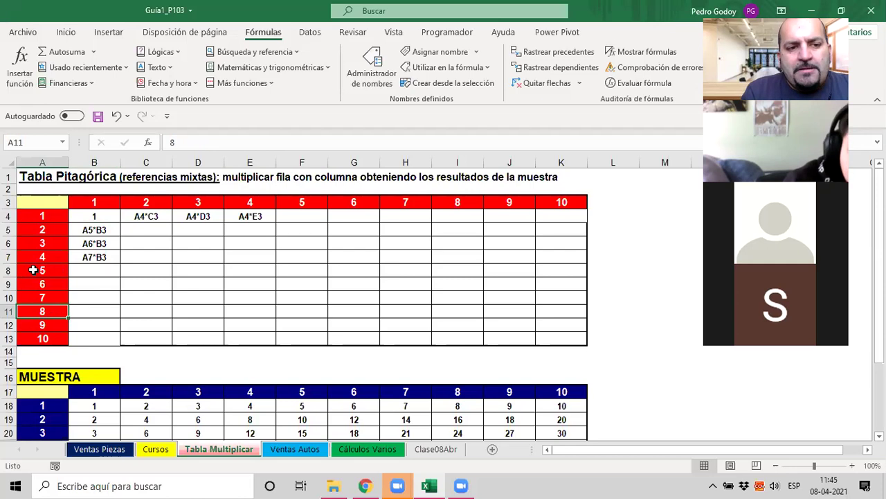
{"action": "left_click", "coordinate": [32, 270]}
{"action": "left_click", "coordinate": [42, 286]}
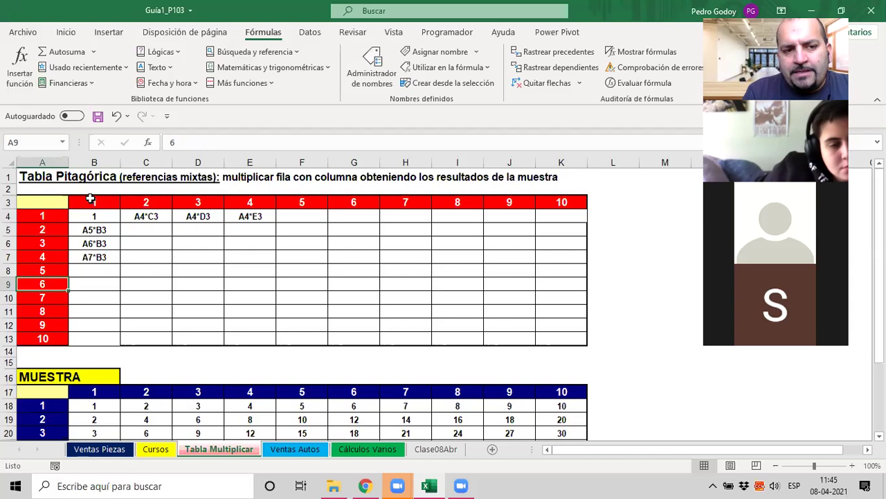
{"action": "left_click", "coordinate": [94, 215]}
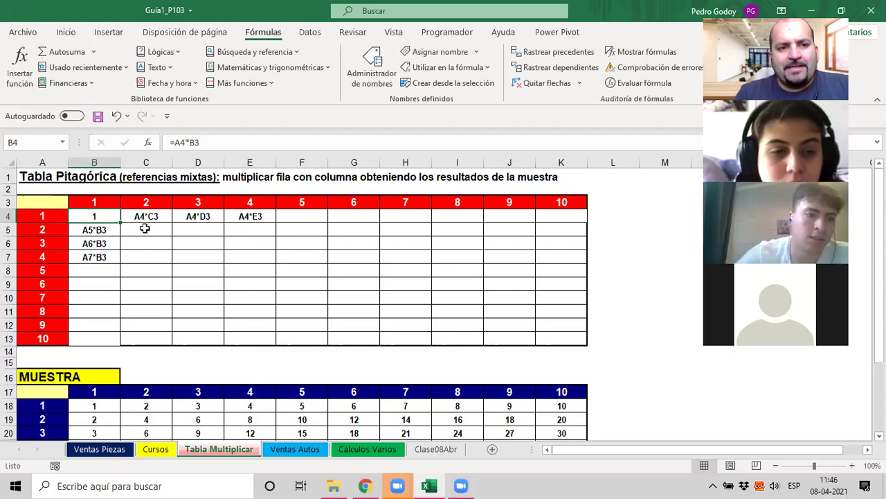
Enter the text A5*C3, A6*C3 and A7*C3 into cells C5 to C7.
{"action": "left_click", "coordinate": [144, 228]}
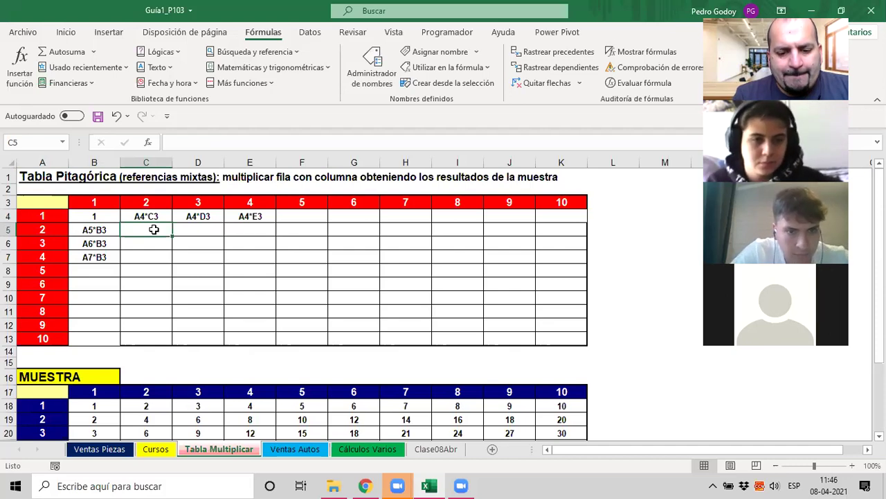
{"action": "type", "text": "a"}
{"action": "key", "text": "BackSpace"}
{"action": "key", "text": "BackSpace"}
{"action": "type", "text": "a4"}
{"action": "key", "text": "BackSpace"}
{"action": "key", "text": "BackSpace"}
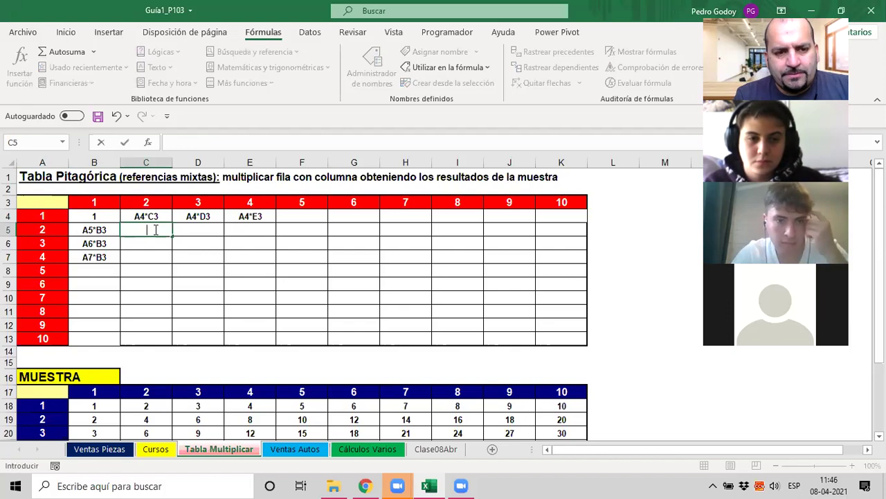
{"action": "type", "text": "A5*"}
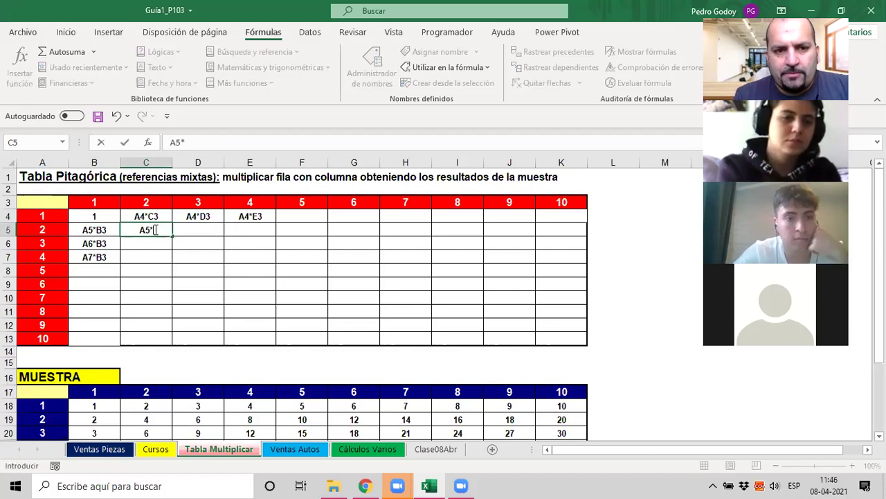
{"action": "type", "text": "C3"}
{"action": "key", "text": "Return"}
{"action": "type", "text": "A6*C"}
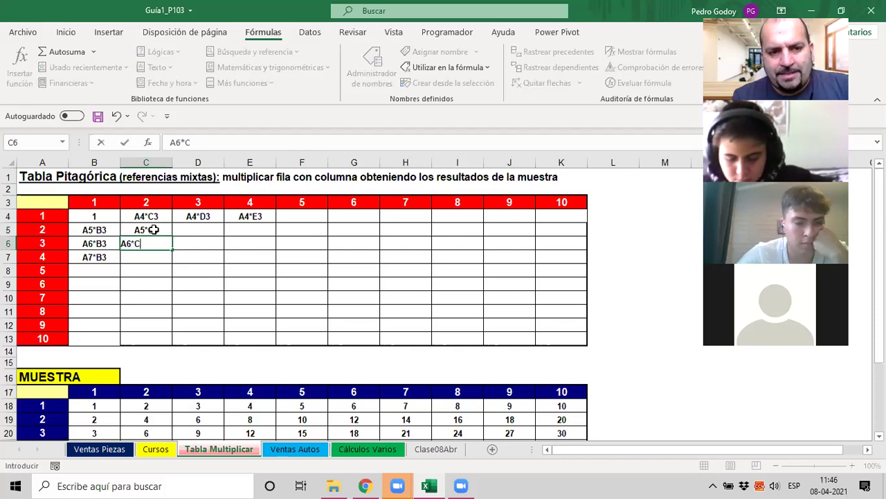
{"action": "type", "text": "3"}
{"action": "key", "text": "Return"}
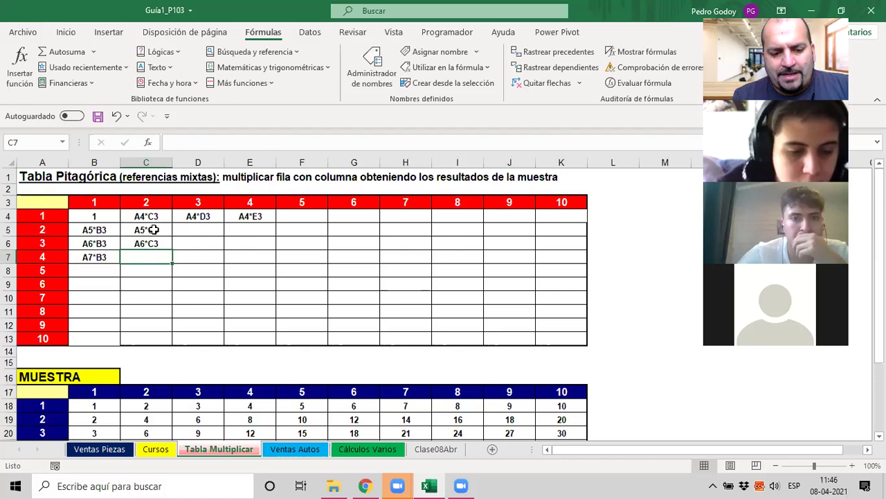
{"action": "type", "text": "A7*C3"}
Enter the text A5*D3, A6*D3 and A7*D3 into cells D5 to D7.
{"action": "left_click", "coordinate": [153, 229]}
{"action": "key", "text": "Right"}
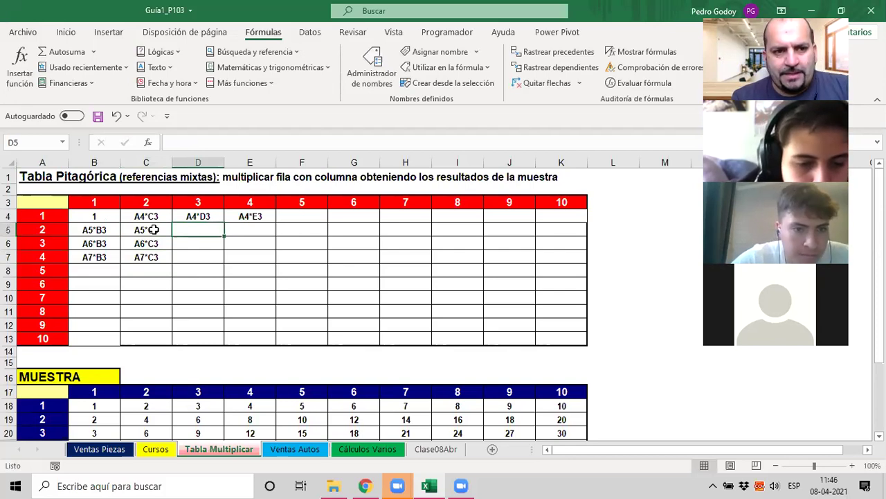
{"action": "type", "text": "A5*D3"}
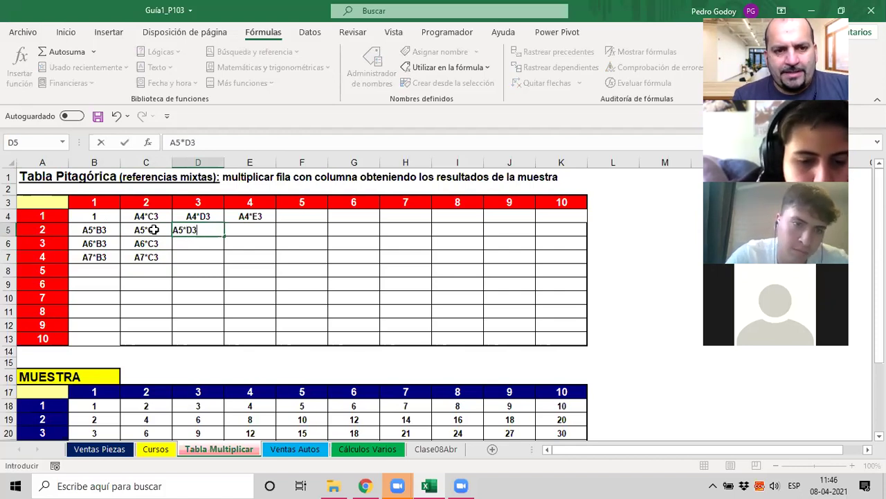
{"action": "key", "text": "Return"}
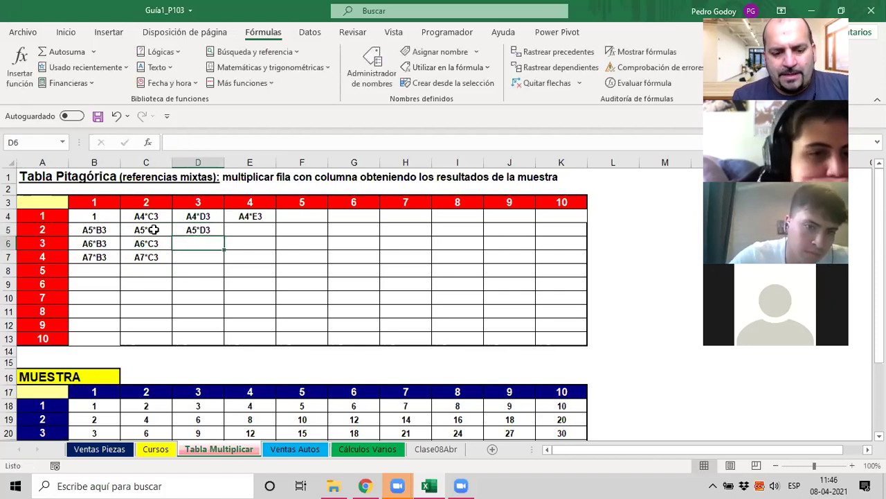
{"action": "type", "text": "A6*D"}
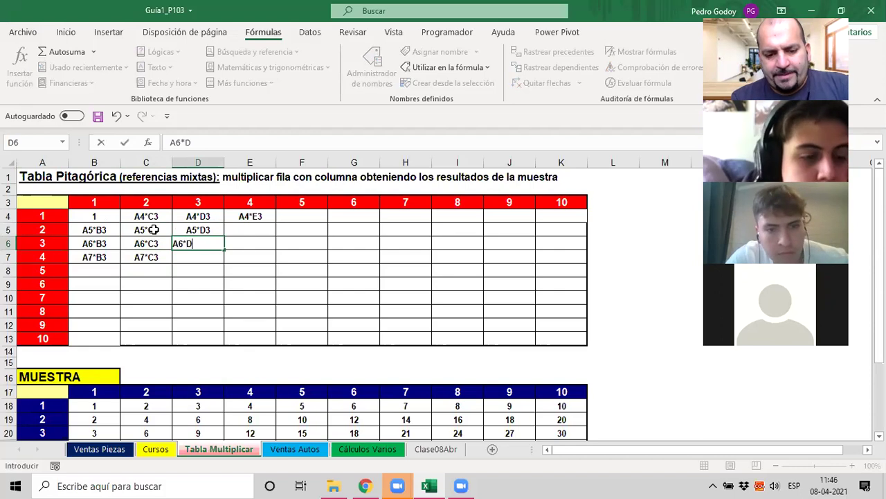
{"action": "type", "text": "3"}
{"action": "key", "text": "Return"}
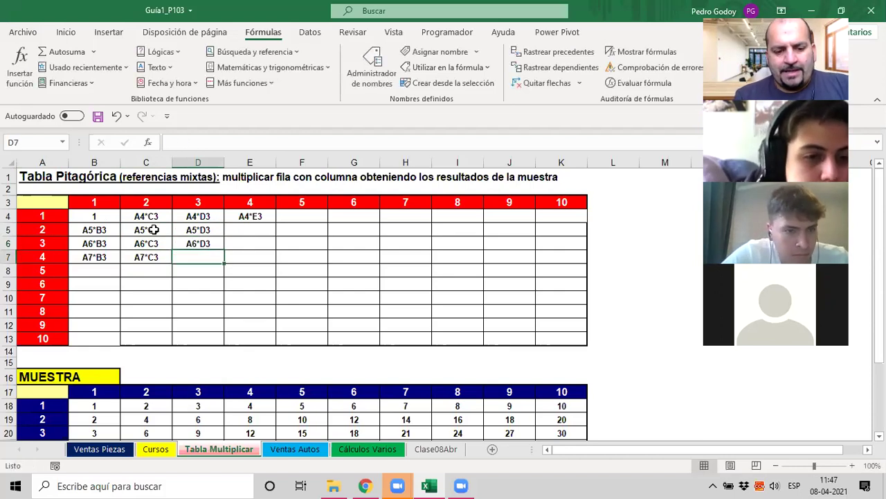
{"action": "type", "text": "A7*D"}
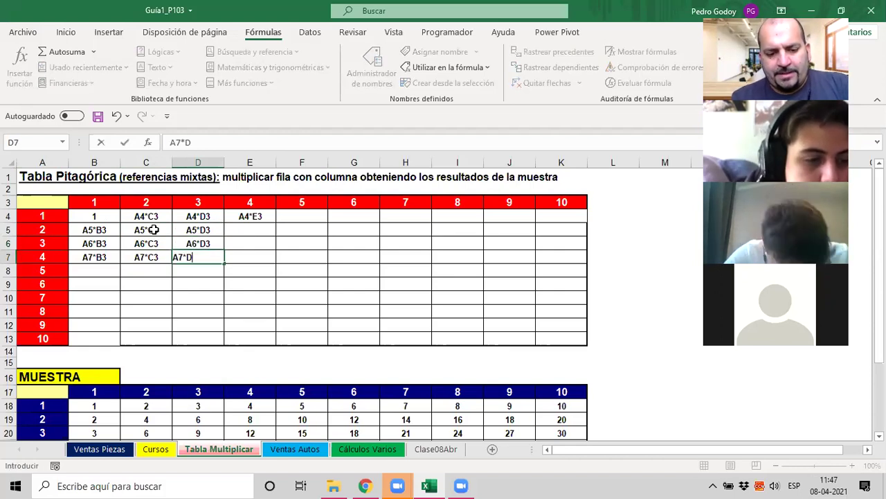
{"action": "type", "text": "3"}
{"action": "key", "text": "Return"}
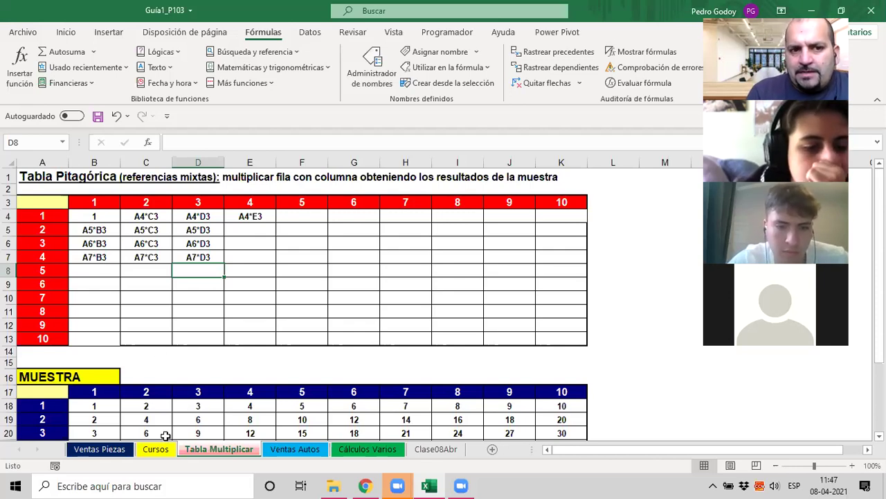
Edit B4's formula to =A4*B$3 so only row 3 of the B3 reference is locked.
{"action": "left_click", "coordinate": [98, 216]}
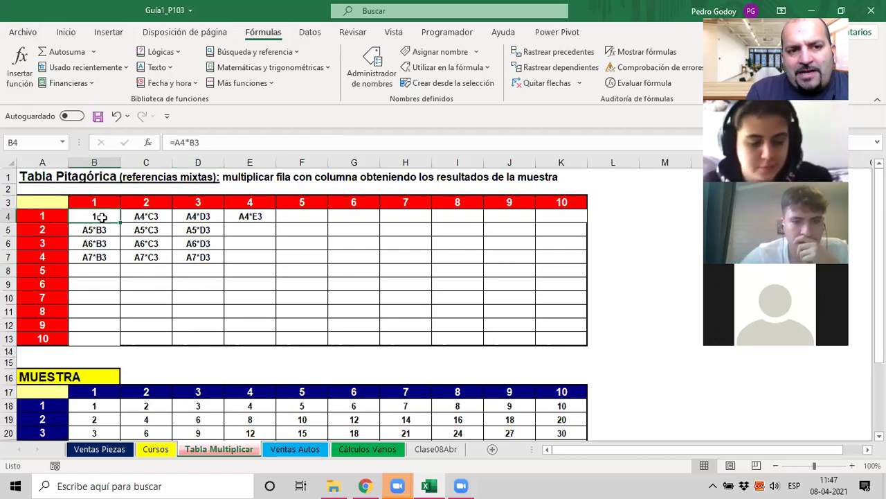
{"action": "left_click", "coordinate": [197, 142]}
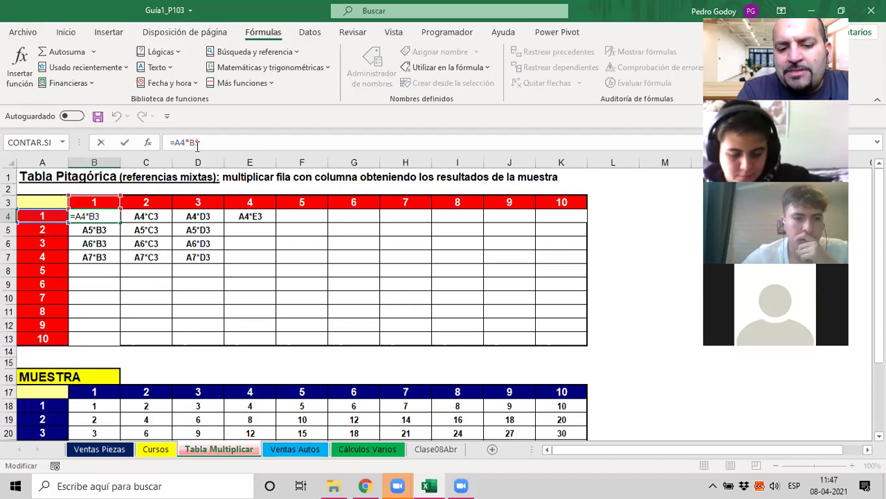
{"action": "type", "text": "$"}
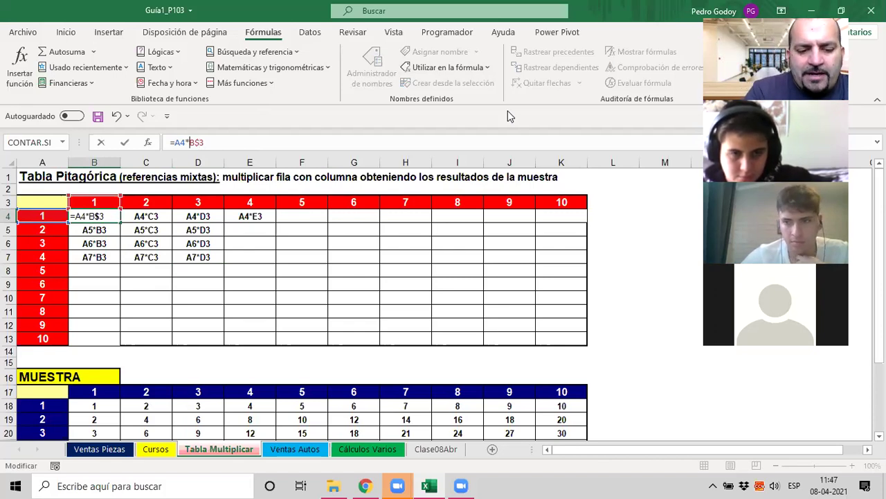
{"action": "type", "text": "$"}
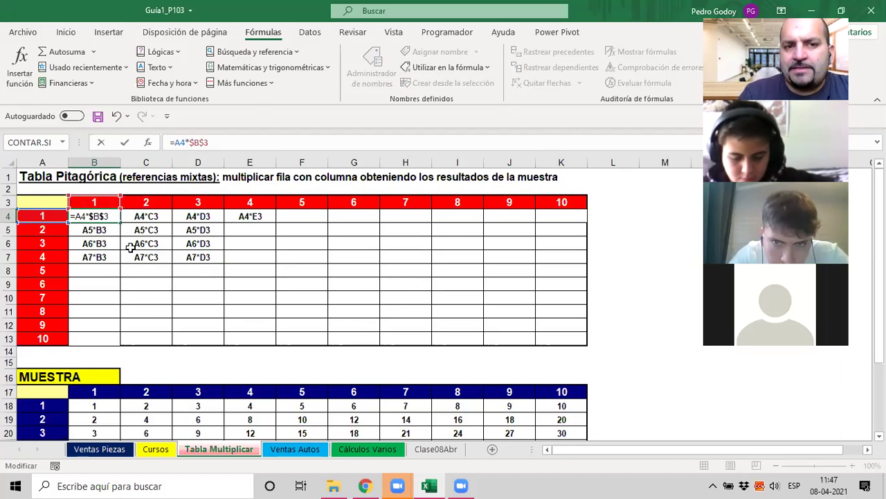
{"action": "key", "text": "Delete"}
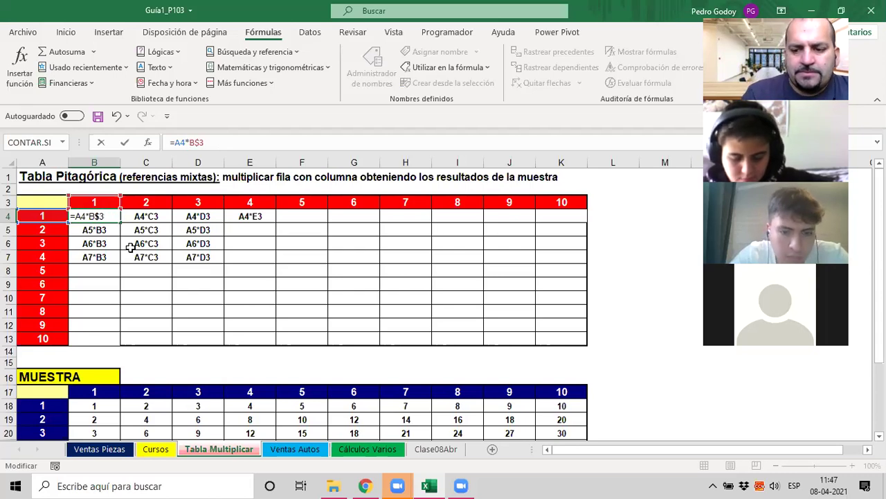
{"action": "key", "text": "Return"}
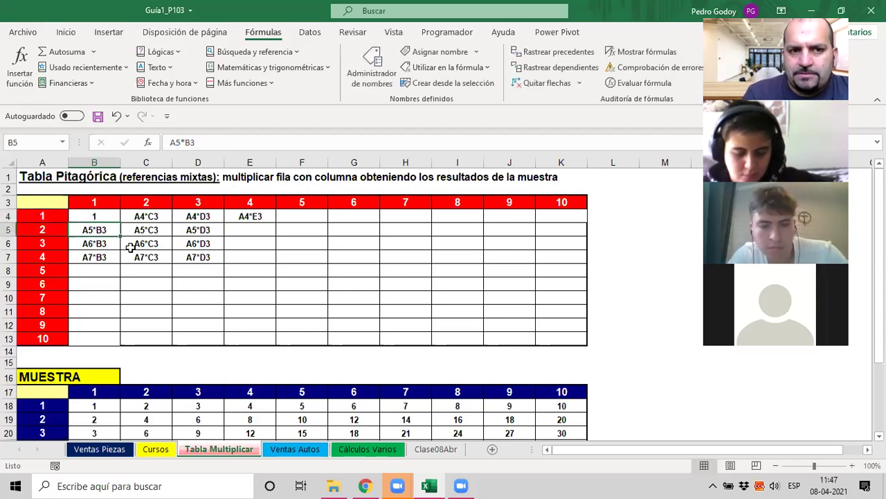
{"action": "key", "text": "Up"}
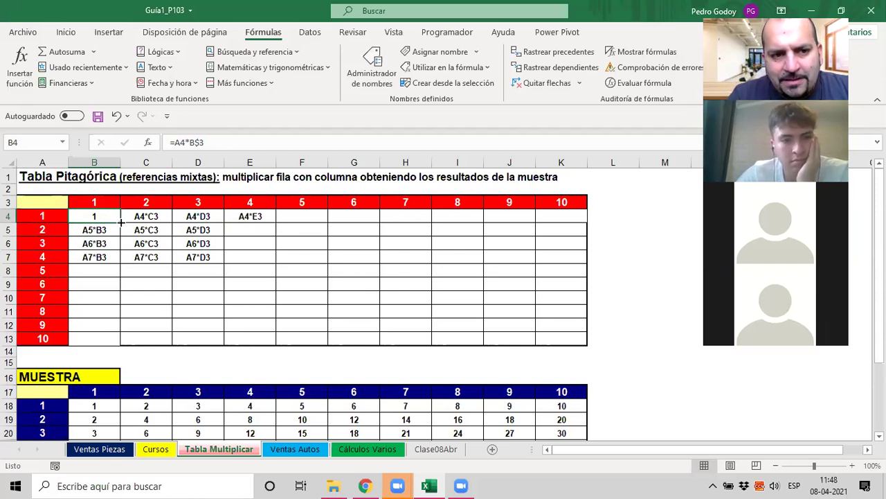
Fill B4's formula across to K4, giving 1 up to 3628800, and clear B5:D7.
{"action": "left_click_drag", "start_coordinate": [120, 220], "coordinate": [449, 227]}
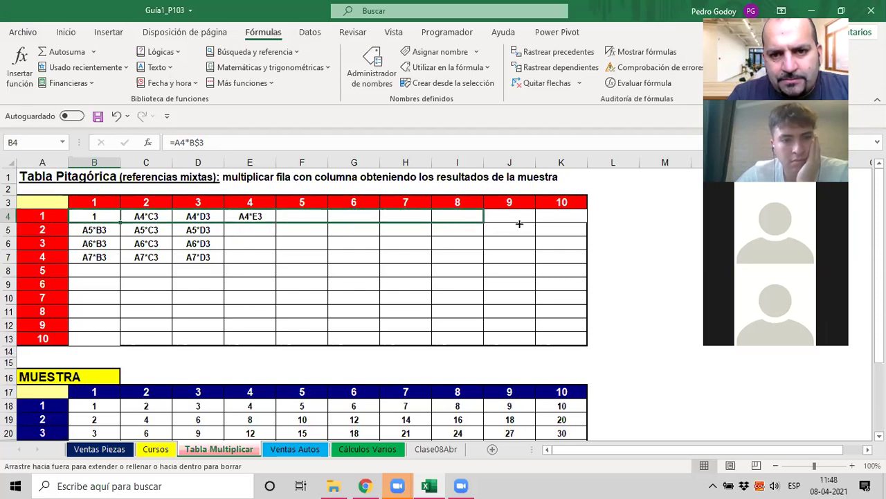
{"action": "left_click_drag", "start_coordinate": [450, 228], "coordinate": [563, 224]}
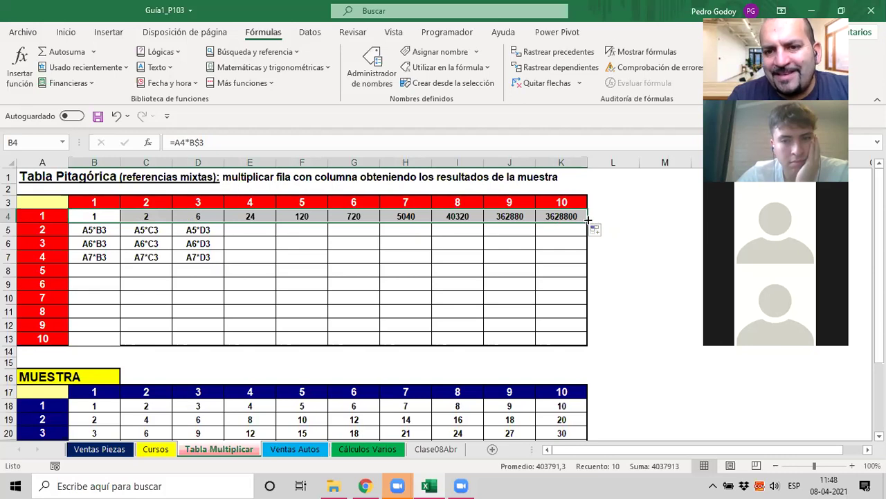
{"action": "left_click", "coordinate": [83, 231]}
{"action": "key", "text": "shift+Right"}
{"action": "key", "text": "shift+Right"}
{"action": "key", "text": "shift+Down"}
{"action": "key", "text": "shift+Down"}
{"action": "key", "text": "shift+Down"}
{"action": "key", "text": "ctrl+c"}
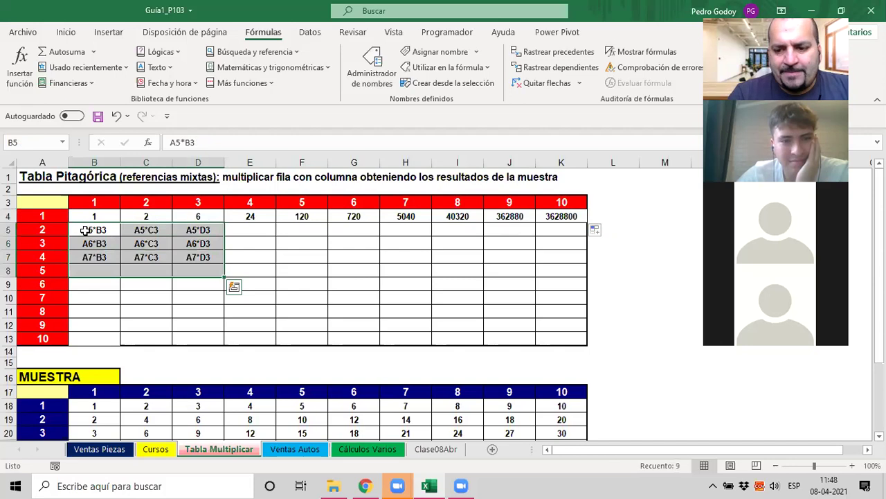
{"action": "key", "text": "Delete"}
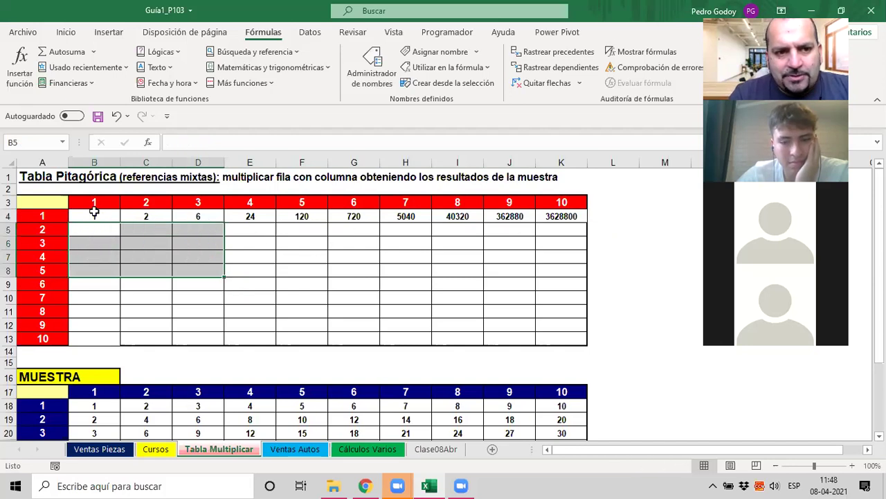
Restore the B5:D7 text entries and briefly open and dismiss Quick Analysis.
{"action": "left_click", "coordinate": [95, 214]}
{"action": "key", "text": "shift+Right"}
{"action": "key", "text": "shift+Right"}
{"action": "key", "text": "shift+Right"}
{"action": "key", "text": "shift+Right"}
{"action": "key", "text": "shift+Right"}
{"action": "key", "text": "shift+Right"}
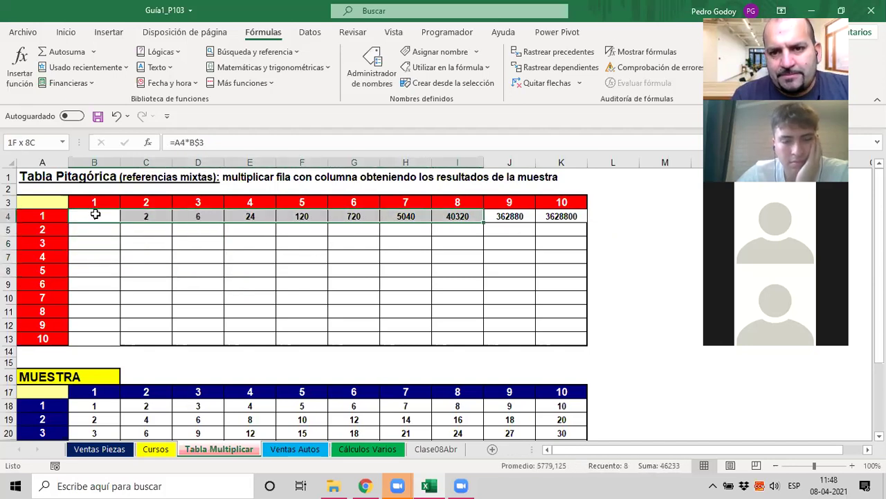
{"action": "key", "text": "shift+Right"}
{"action": "key", "text": "shift+Right"}
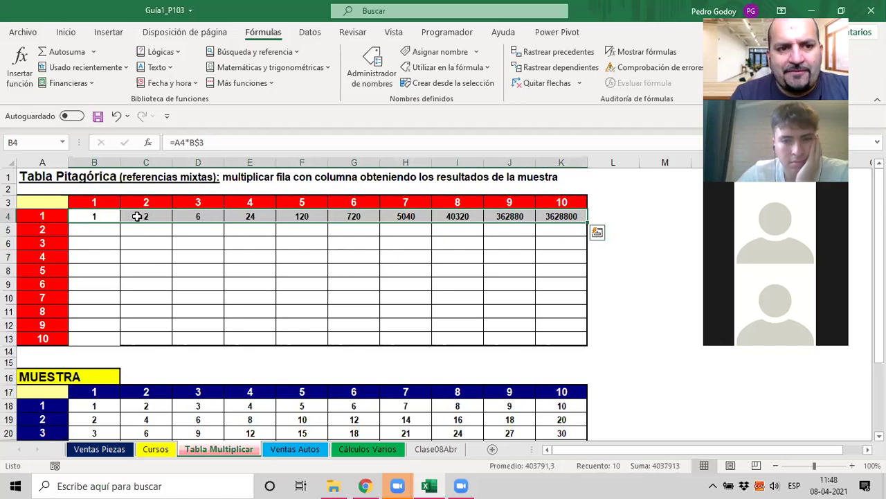
{"action": "left_click", "coordinate": [149, 216]}
{"action": "left_click", "coordinate": [88, 216]}
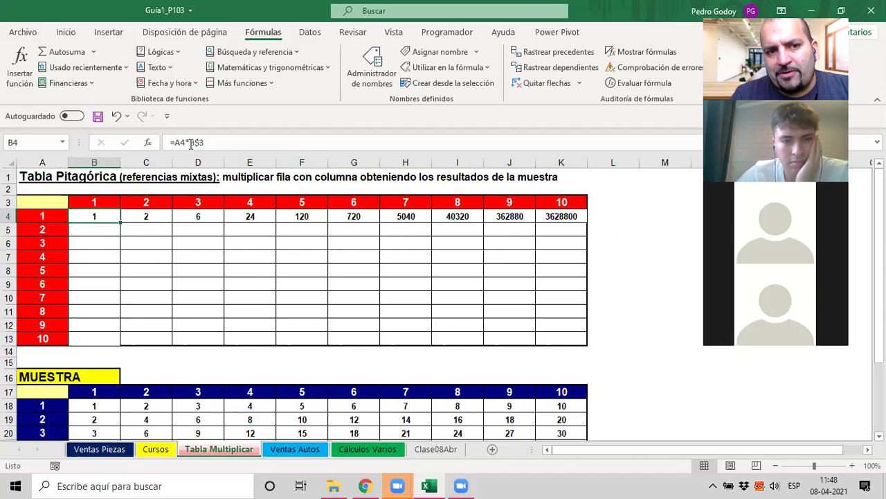
{"action": "key", "text": "Down"}
{"action": "key", "text": "ctrl+v"}
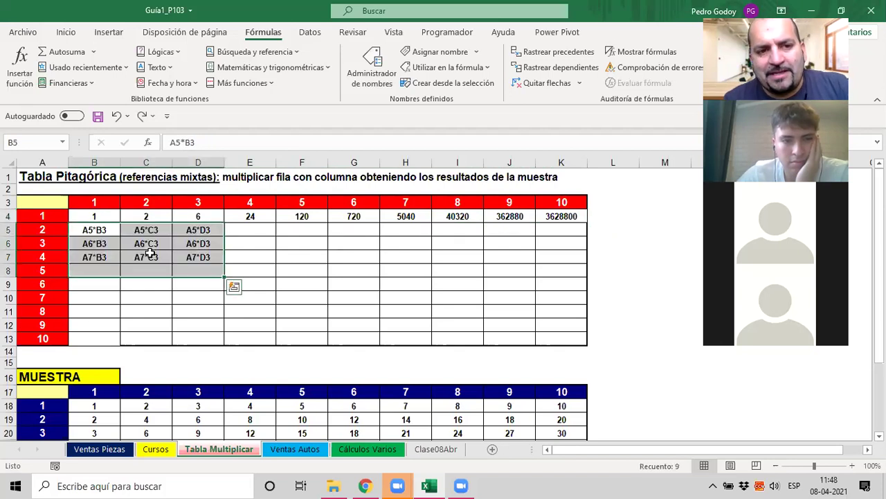
{"action": "left_click", "coordinate": [233, 286]}
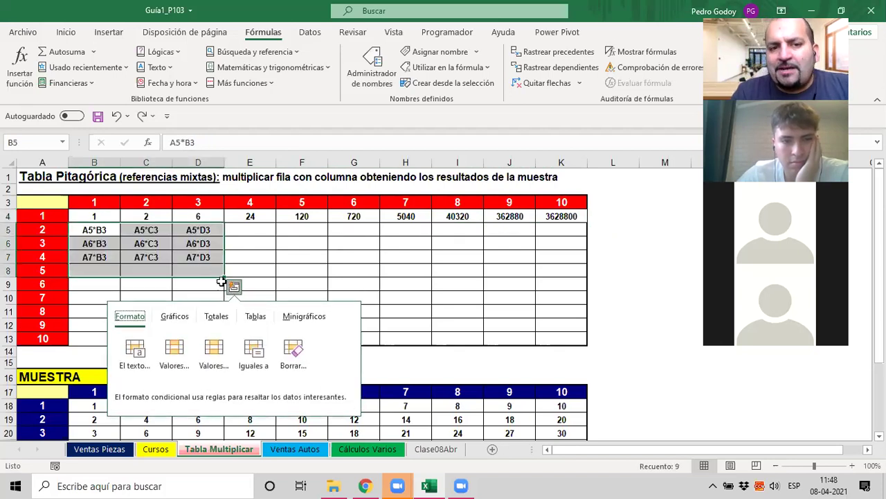
{"action": "left_click", "coordinate": [280, 266]}
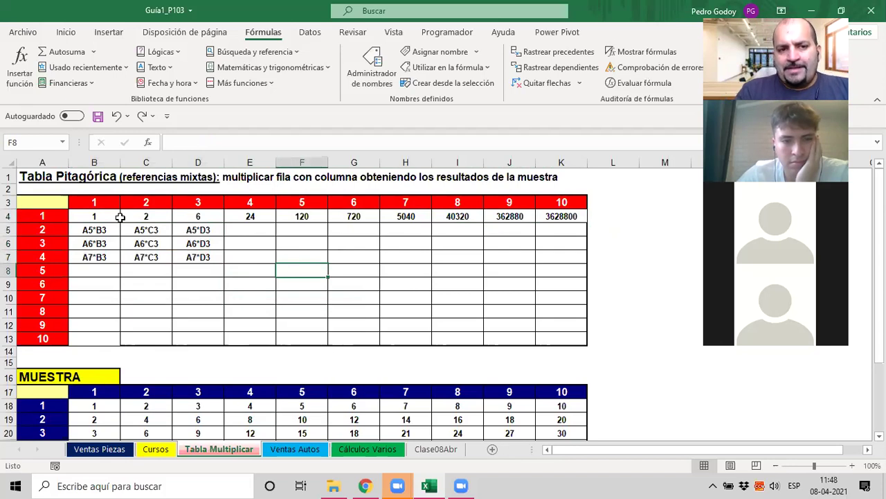
{"action": "left_click", "coordinate": [98, 228]}
{"action": "left_click", "coordinate": [113, 219]}
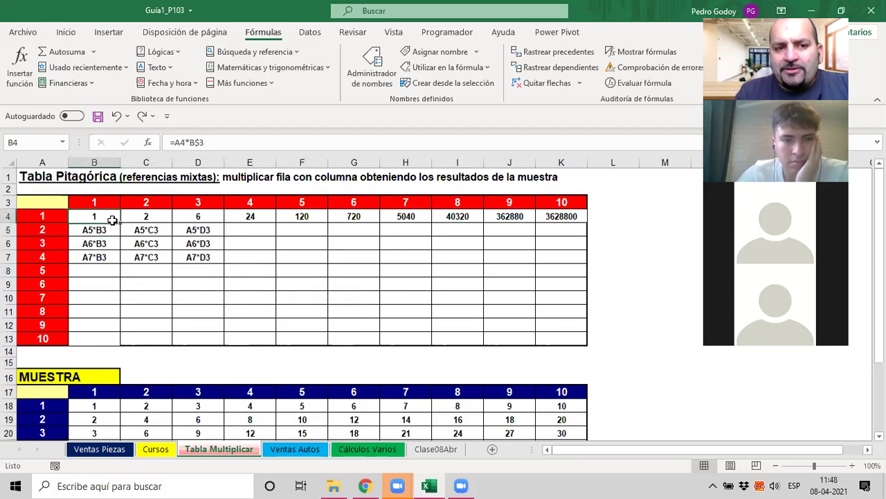
Insert a $ before A4 so B4's formula reads =$A4*B$3.
{"action": "left_click", "coordinate": [191, 142]}
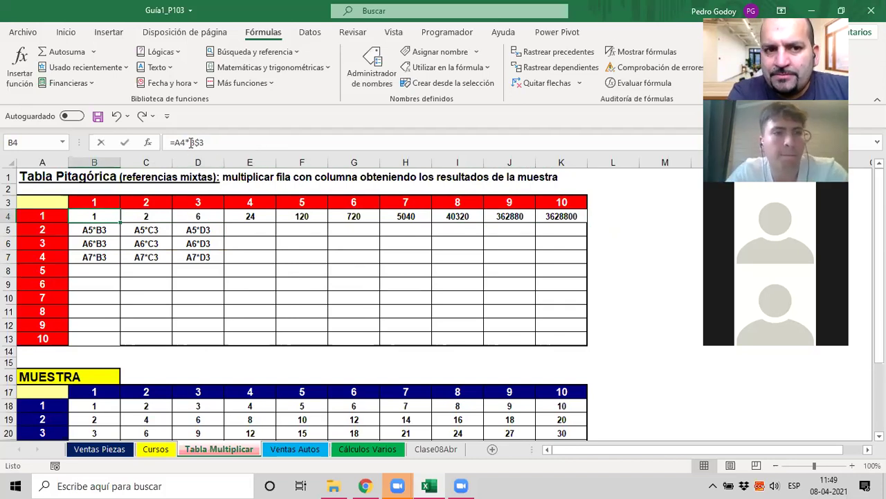
{"action": "left_click_drag", "start_coordinate": [191, 142], "coordinate": [205, 142]}
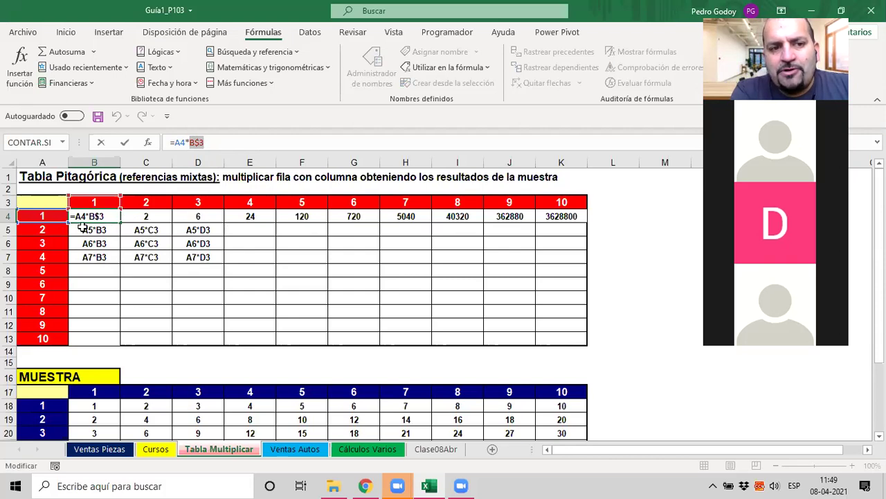
{"action": "left_click", "coordinate": [178, 143]}
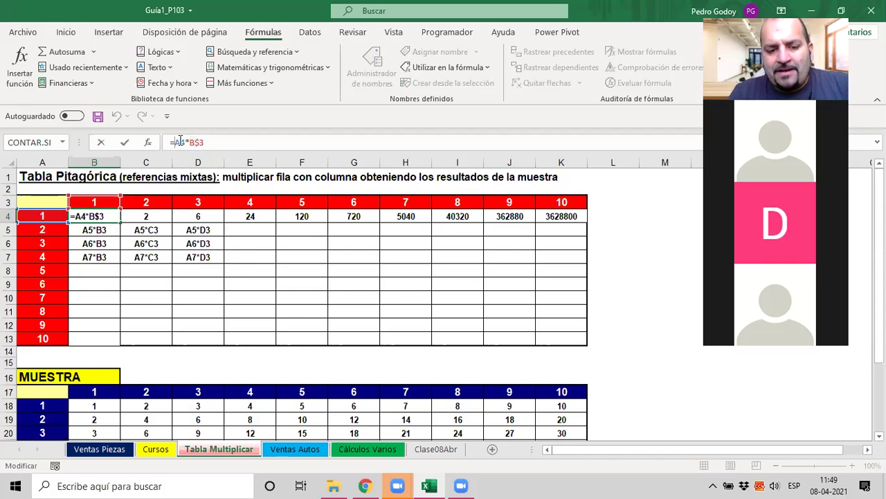
{"action": "type", "text": "$"}
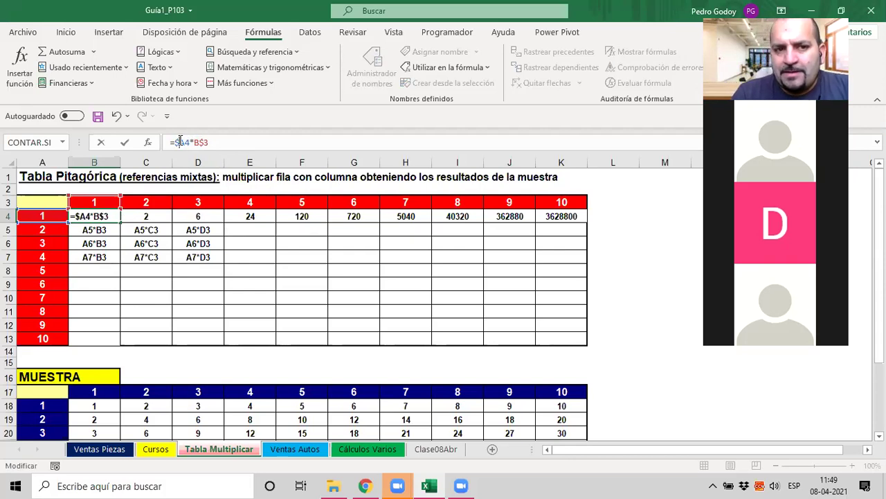
Commit =$A4*B$3 in B4 and fill it down to B13, showing 1 through 10.
{"action": "key", "text": "Return"}
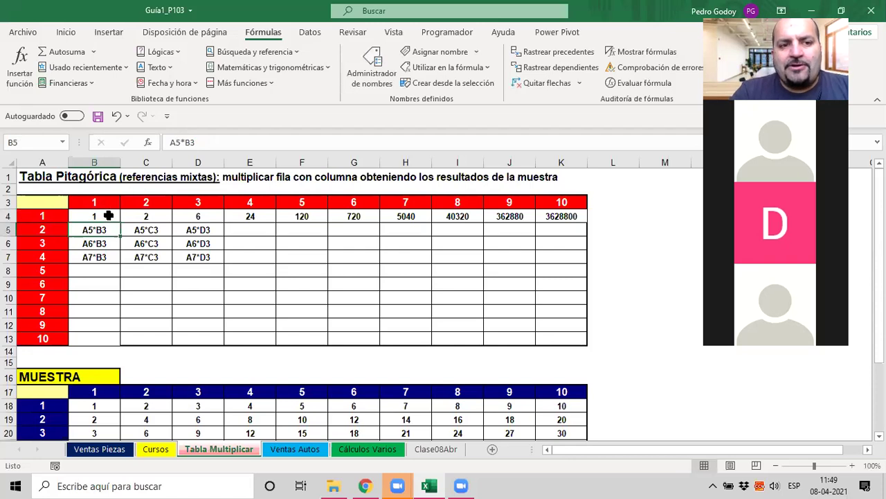
{"action": "left_click", "coordinate": [108, 216]}
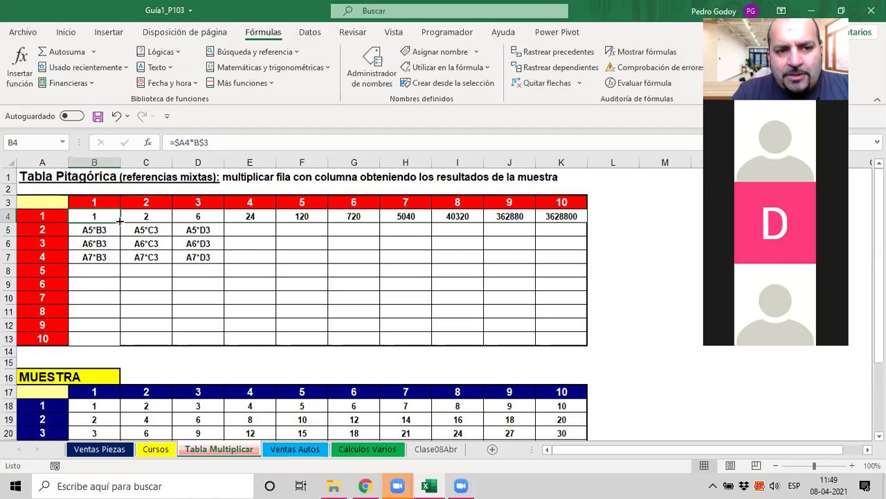
{"action": "left_click_drag", "start_coordinate": [119, 220], "coordinate": [120, 353]}
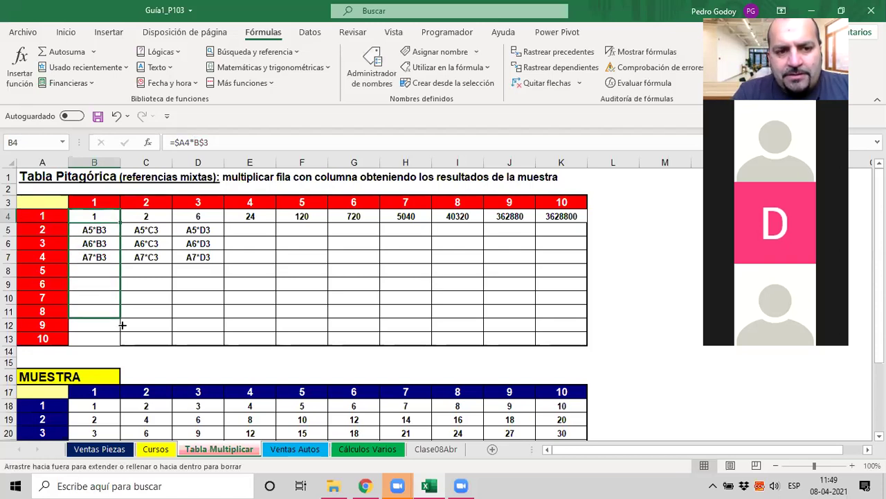
{"action": "left_click_drag", "start_coordinate": [120, 353], "coordinate": [120, 339]}
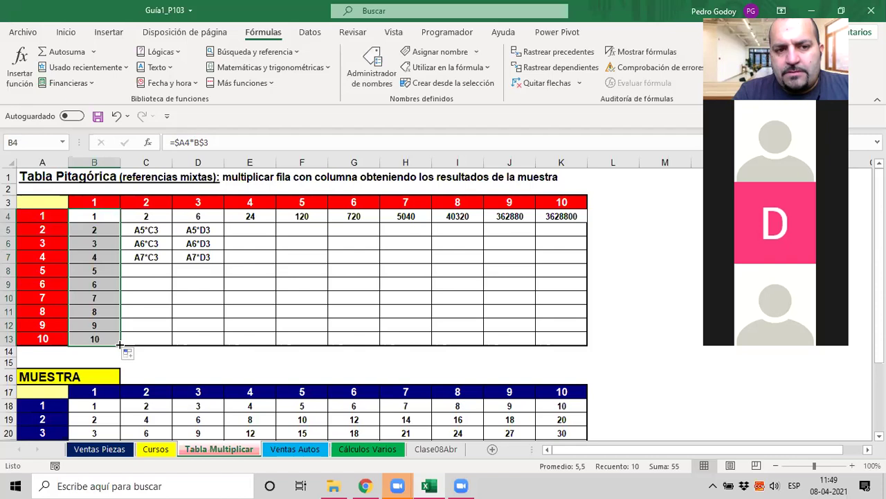
Select B4:K13 and clear all its values and formulas.
{"action": "key", "text": "shift+Right"}
{"action": "key", "text": "shift+Right"}
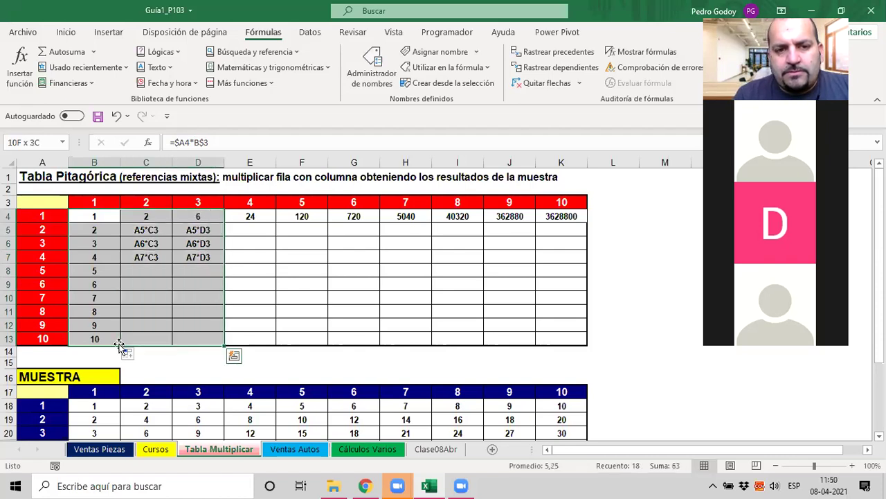
{"action": "key", "text": "shift+Right"}
{"action": "key", "text": "shift+Right"}
{"action": "key", "text": "shift+Right"}
{"action": "key", "text": "shift+Right"}
{"action": "key", "text": "shift+Right"}
{"action": "key", "text": "shift+Right"}
{"action": "key", "text": "shift+Right"}
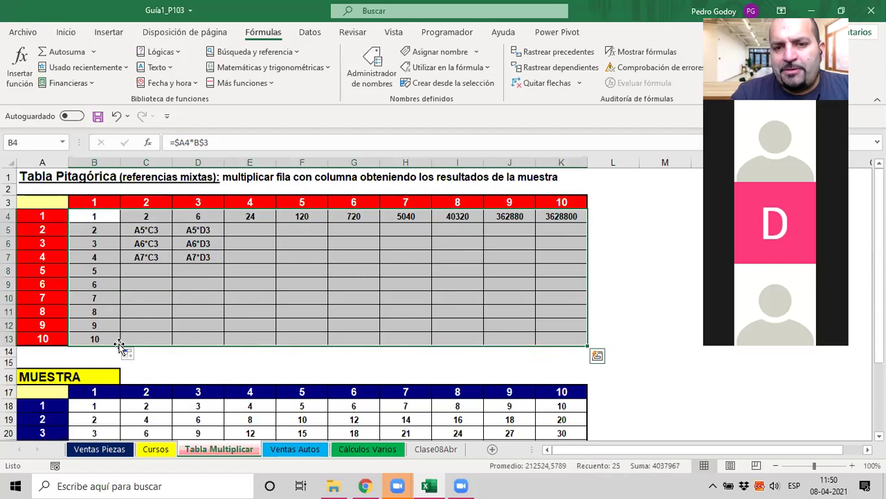
{"action": "key", "text": "Delete"}
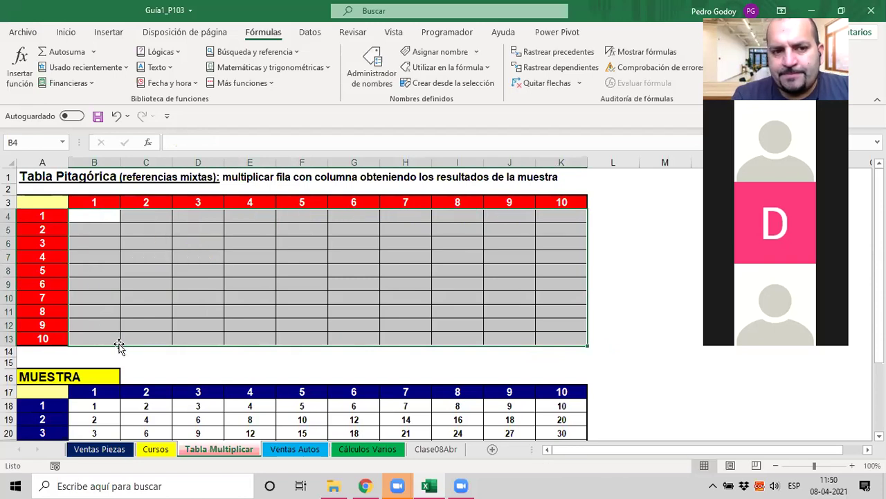
Enter the mixed-reference formula =$A4*B$3 in cell B4.
{"action": "left_click", "coordinate": [90, 254]}
{"action": "left_click", "coordinate": [95, 219]}
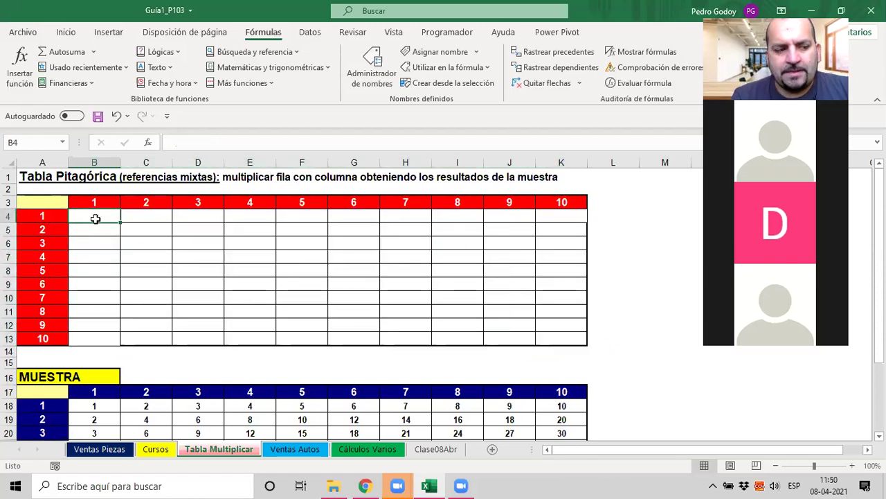
{"action": "type", "text": "="}
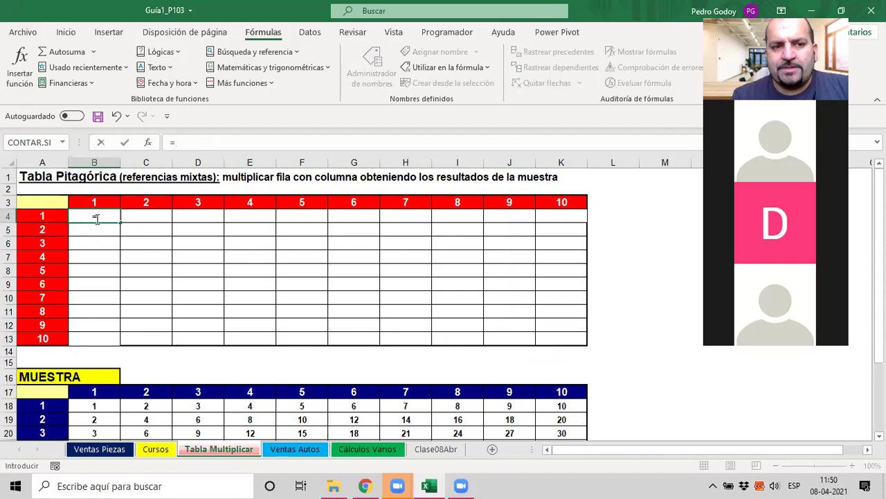
{"action": "left_click", "coordinate": [41, 216]}
{"action": "type", "text": "*"}
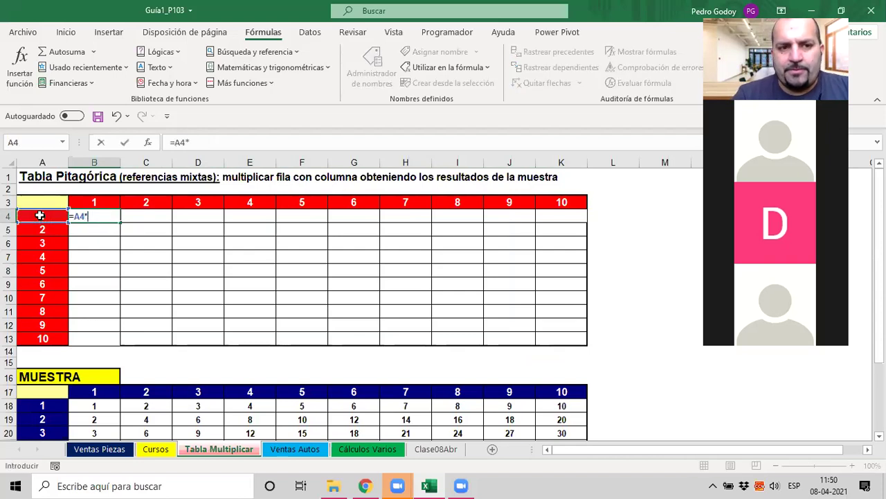
{"action": "left_click", "coordinate": [90, 200]}
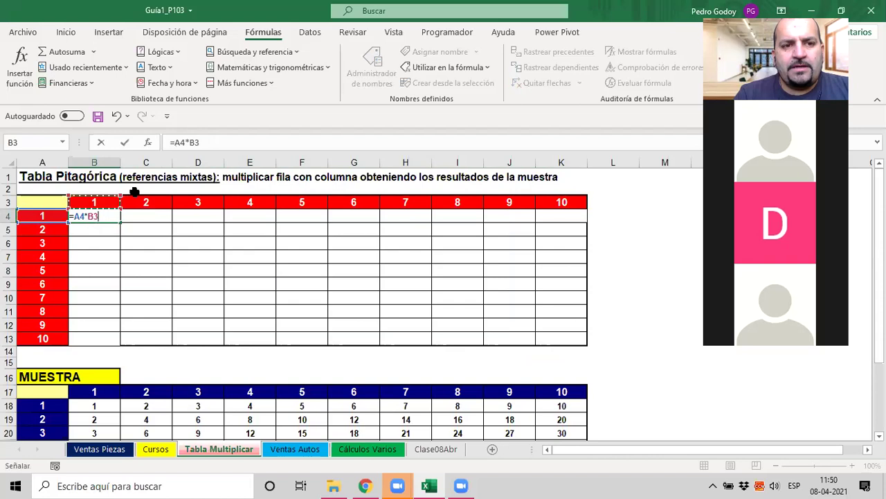
{"action": "left_click", "coordinate": [220, 142]}
{"action": "type", "text": "$A4*B"}
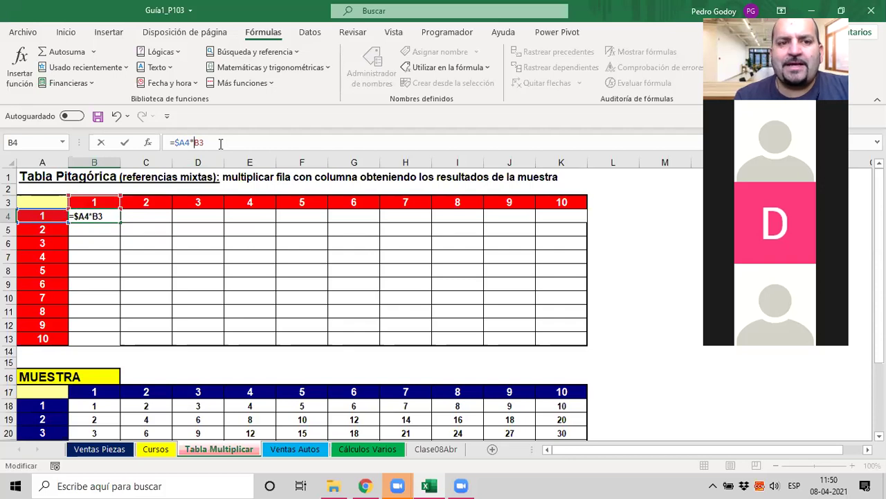
{"action": "type", "text": "$"}
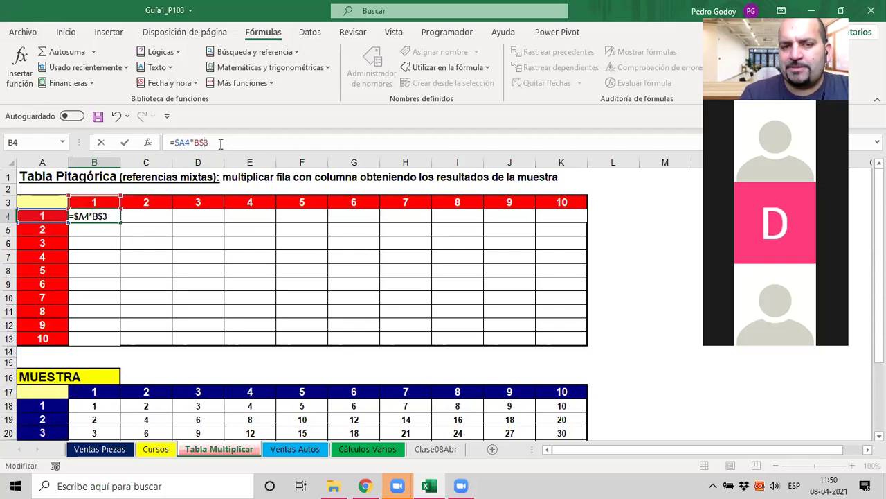
{"action": "key", "text": "Return"}
Copy B4's formula across to K4 and down to row 13.
{"action": "left_click", "coordinate": [110, 219]}
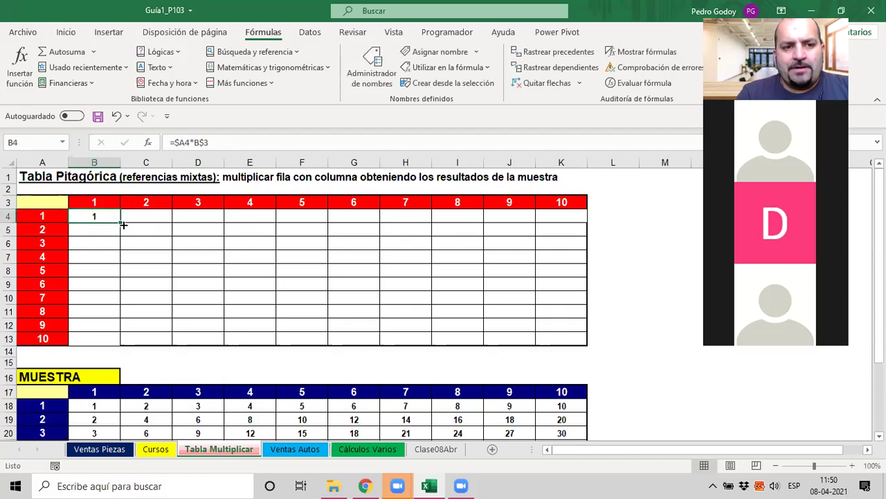
{"action": "left_click_drag", "start_coordinate": [121, 220], "coordinate": [566, 218]}
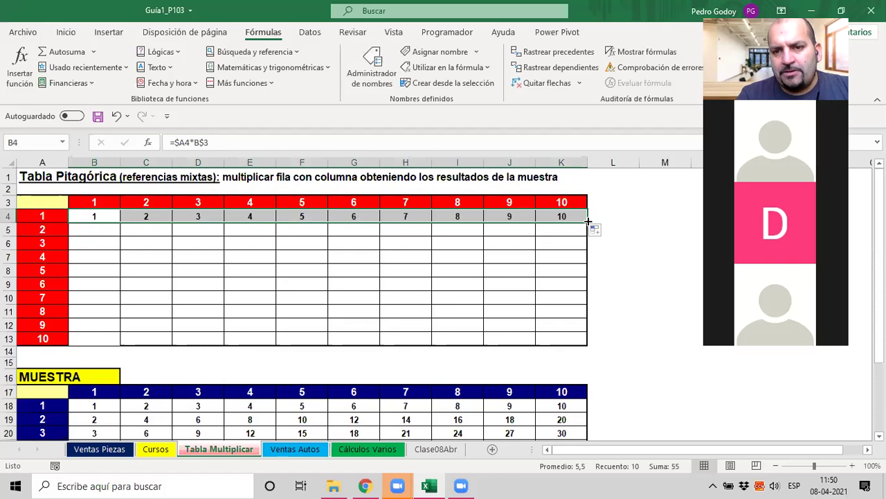
{"action": "double_click", "coordinate": [587, 220]}
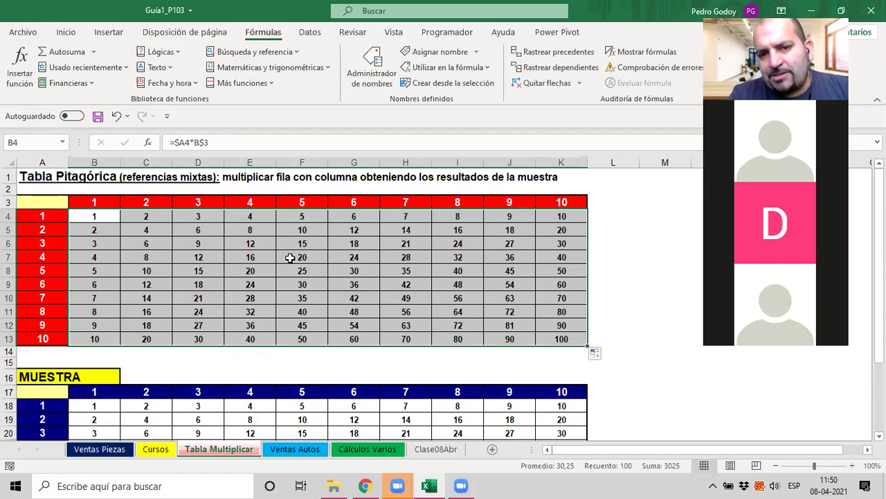
Go to the Ventas Piezas sheet and select the Lunes Pieza-1 cost cell C16.
{"action": "left_click", "coordinate": [103, 449]}
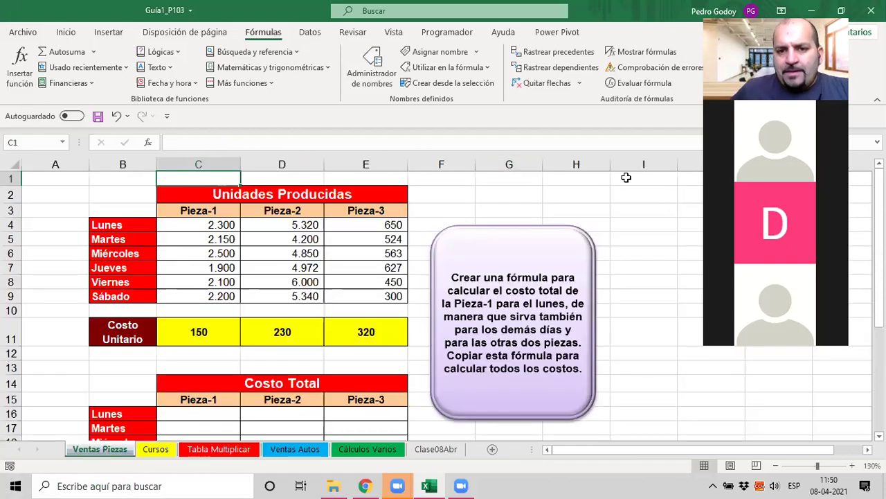
{"action": "scroll", "coordinate": [585, 289], "scroll_direction": "down", "scroll_amount": 1}
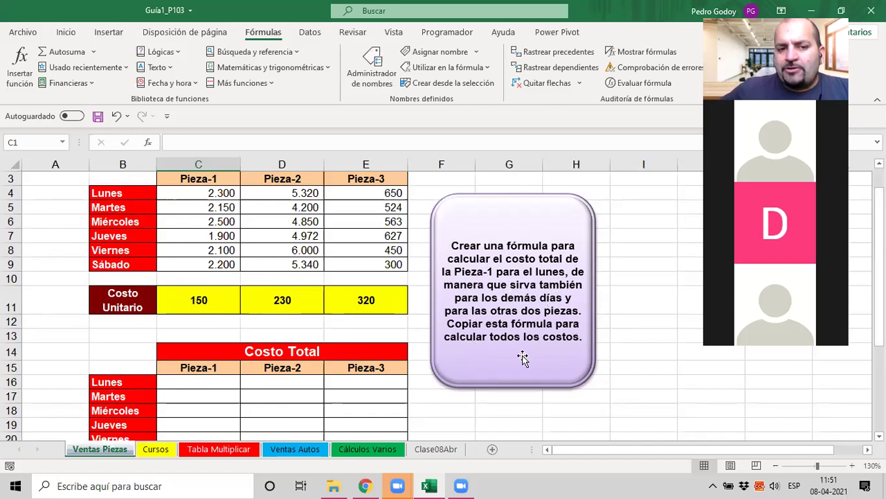
{"action": "left_click", "coordinate": [195, 385]}
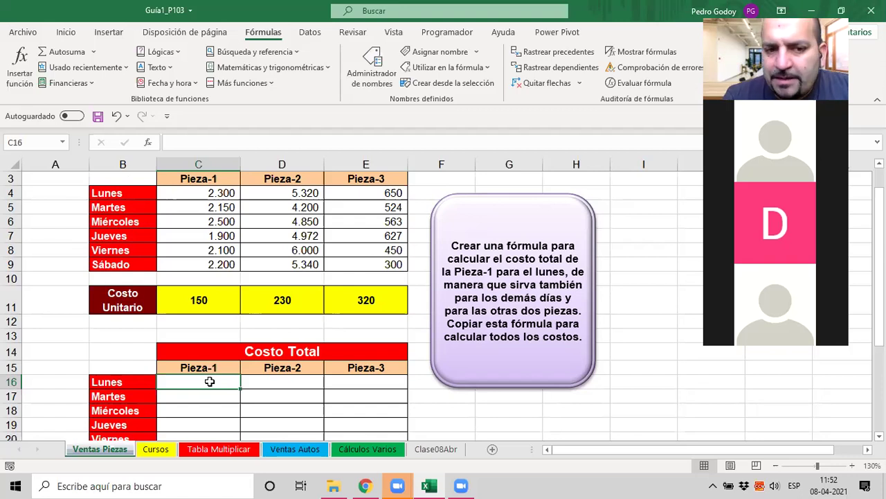
Enter =C4*$C$11 in C16 and fill it down to C21 for Lunes–Sábado.
{"action": "type", "text": "="}
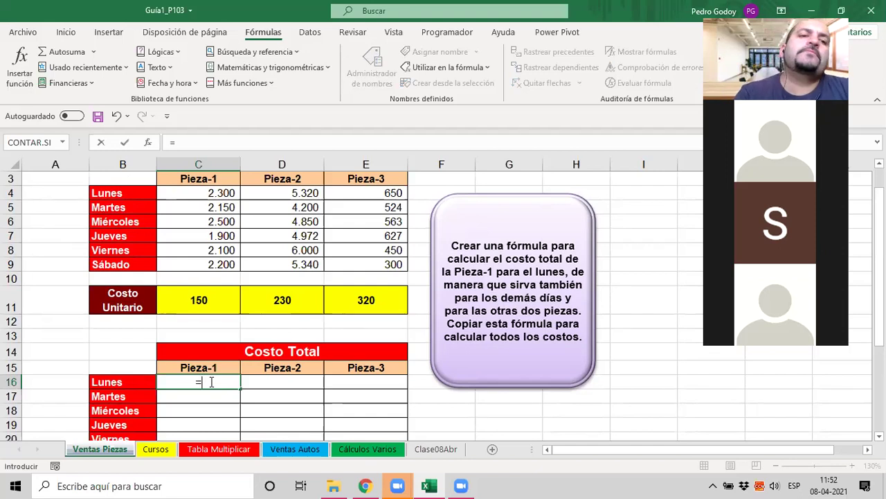
{"action": "left_click", "coordinate": [208, 193]}
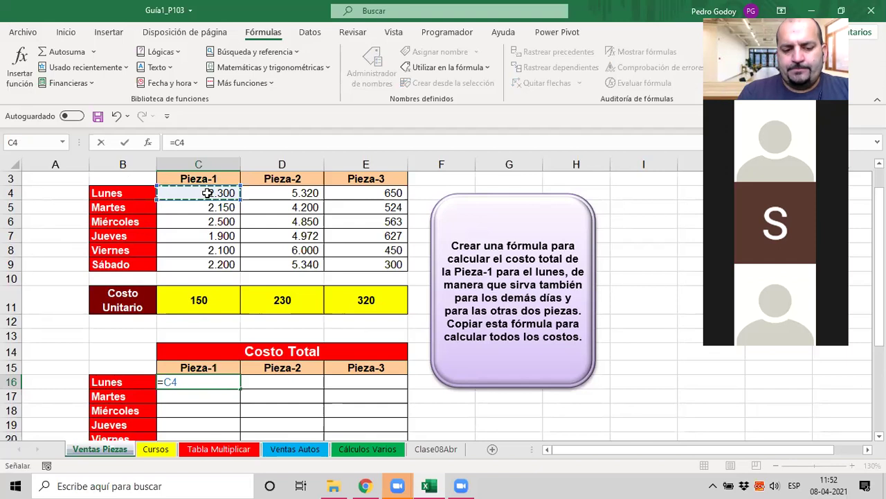
{"action": "type", "text": "*"}
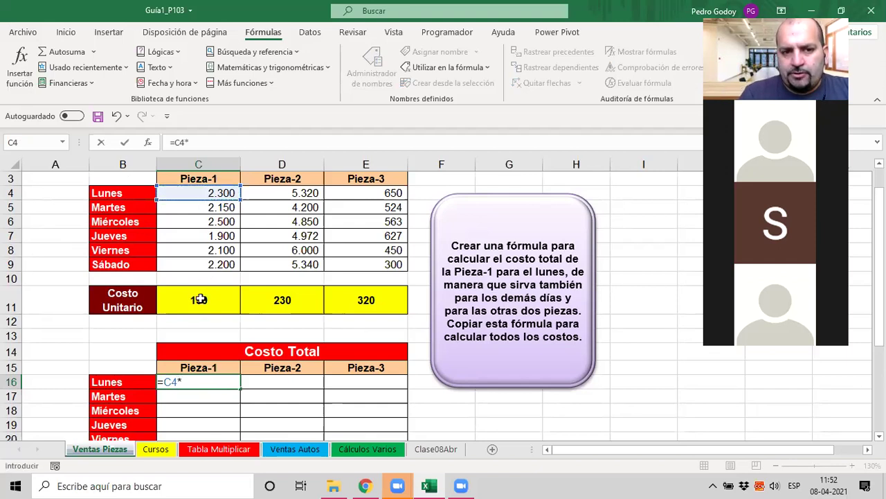
{"action": "left_click", "coordinate": [199, 300]}
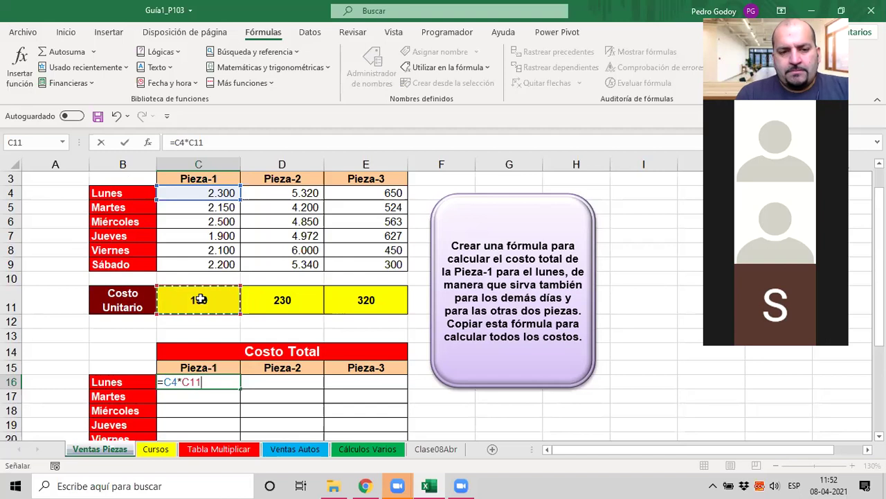
{"action": "key", "text": "F4"}
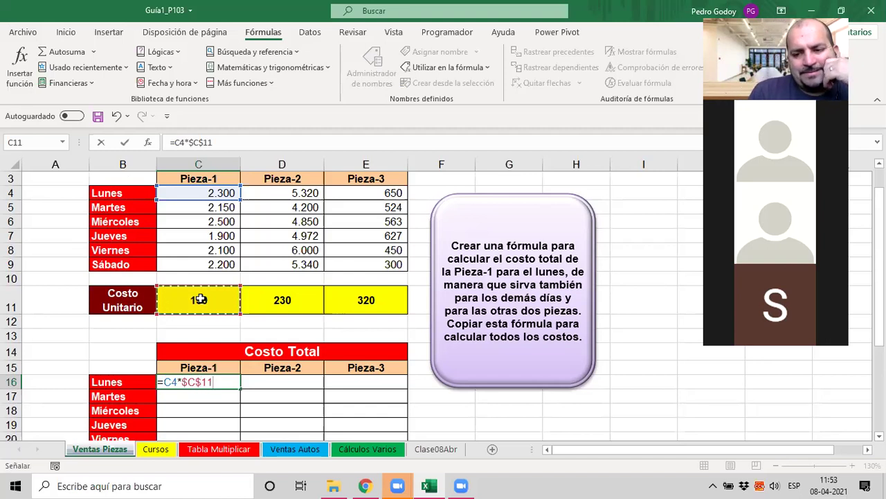
{"action": "key", "text": "Return"}
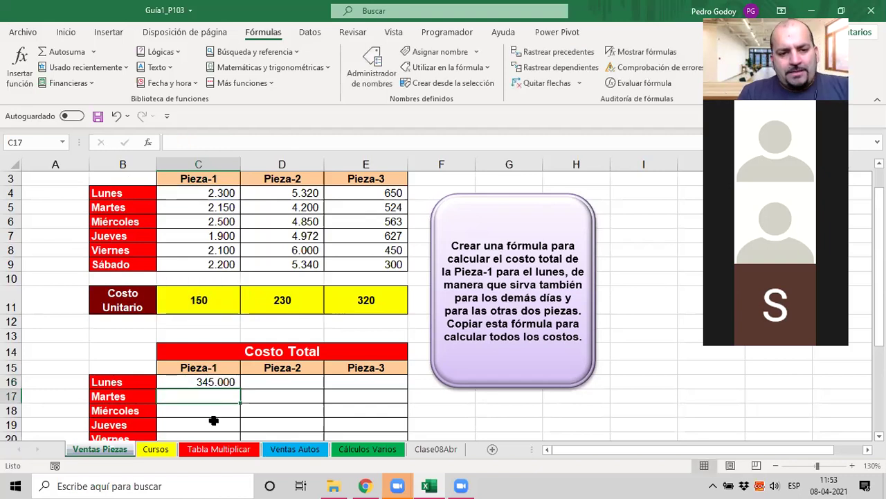
{"action": "left_click", "coordinate": [220, 381]}
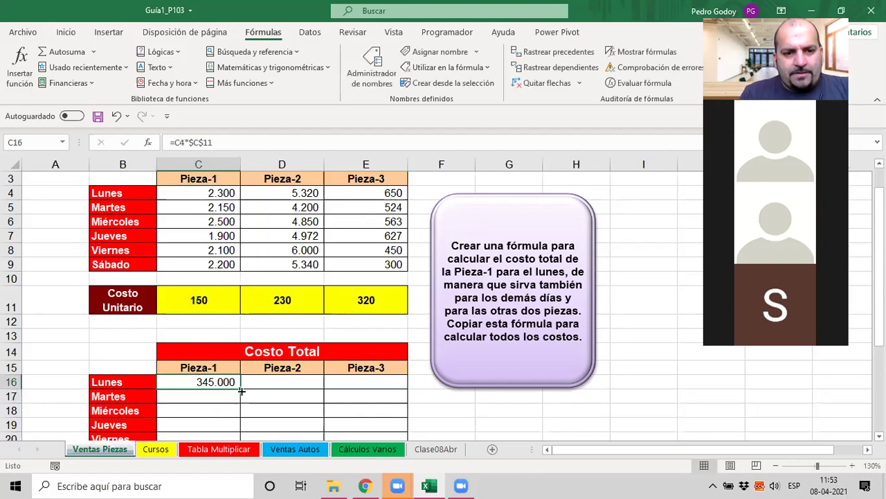
{"action": "double_click", "coordinate": [241, 389]}
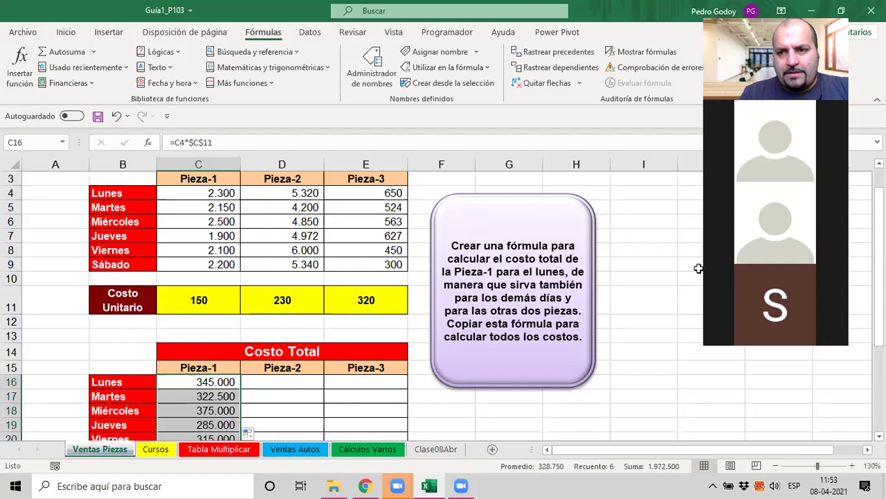
{"action": "scroll", "coordinate": [444, 305], "scroll_direction": "down", "scroll_amount": 1}
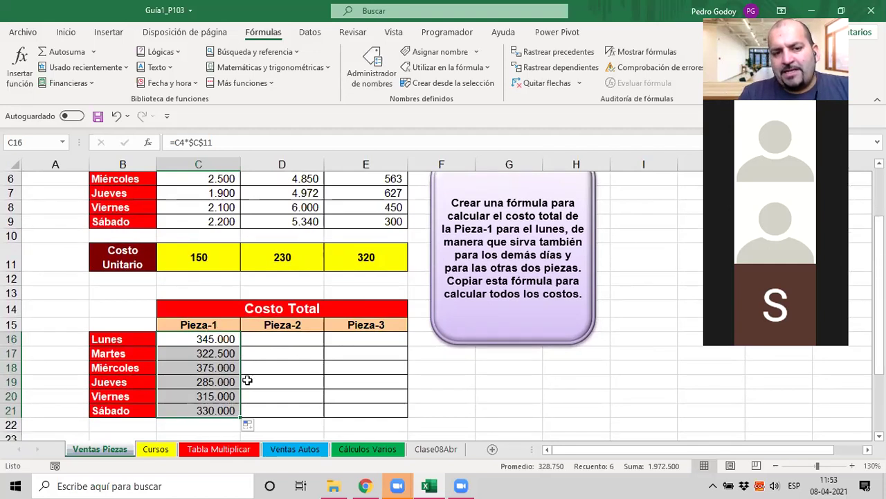
Copy the Pieza-1 costs across to Pieza-3 and inspect D16's formula =D4*$C$11.
{"action": "left_click_drag", "start_coordinate": [241, 416], "coordinate": [375, 418]}
{"action": "left_click", "coordinate": [264, 338]}
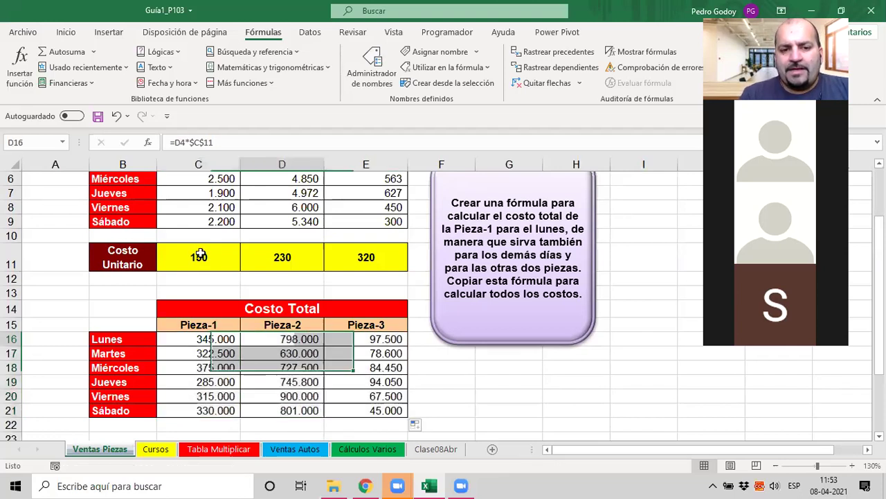
{"action": "key", "text": "F2"}
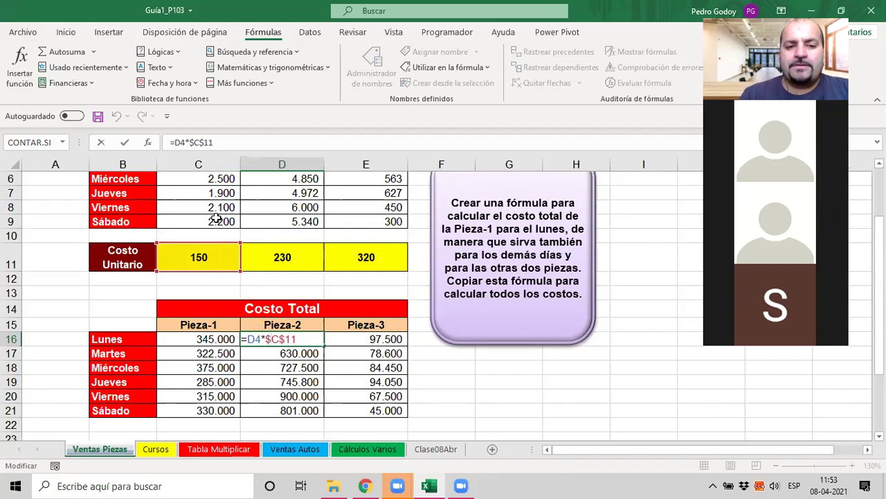
{"action": "key", "text": "Left"}
{"action": "key", "text": "Left"}
{"action": "key", "text": "Left"}
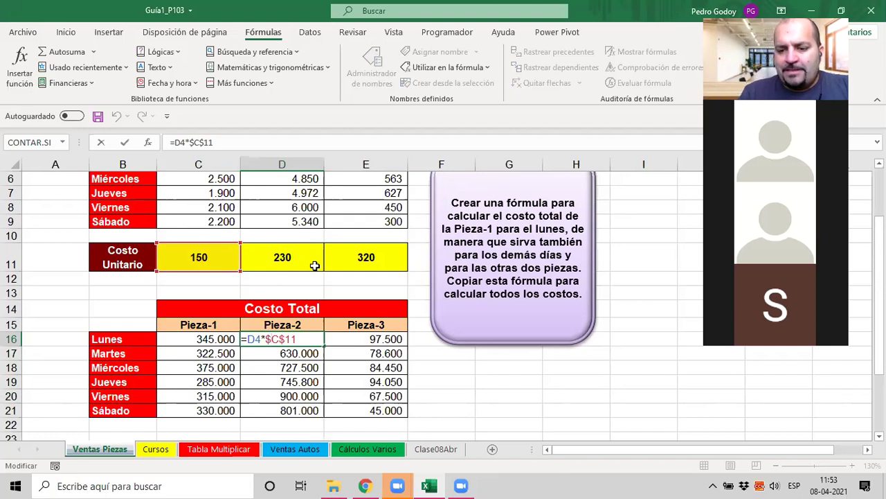
{"action": "key", "text": "ctrl+Return"}
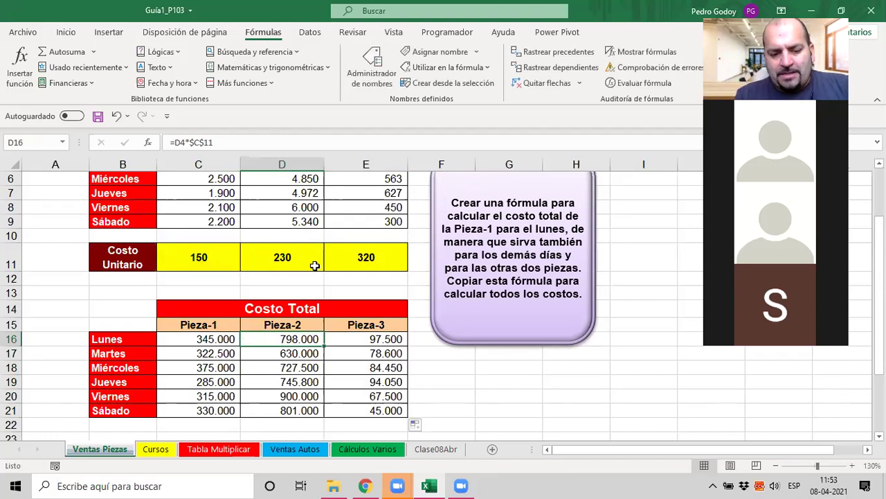
Undo both fills and change C16's formula to =C4*C$11.
{"action": "key", "text": "ctrl+z"}
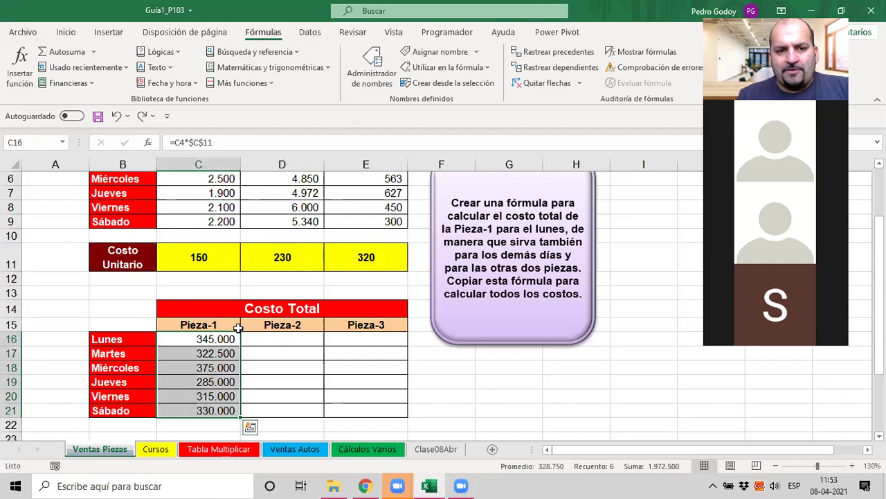
{"action": "key", "text": "ctrl+z"}
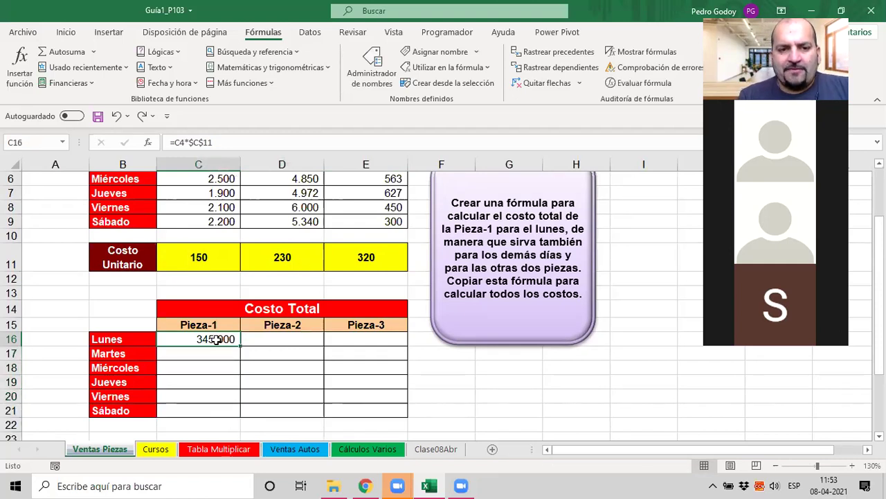
{"action": "left_click", "coordinate": [204, 142]}
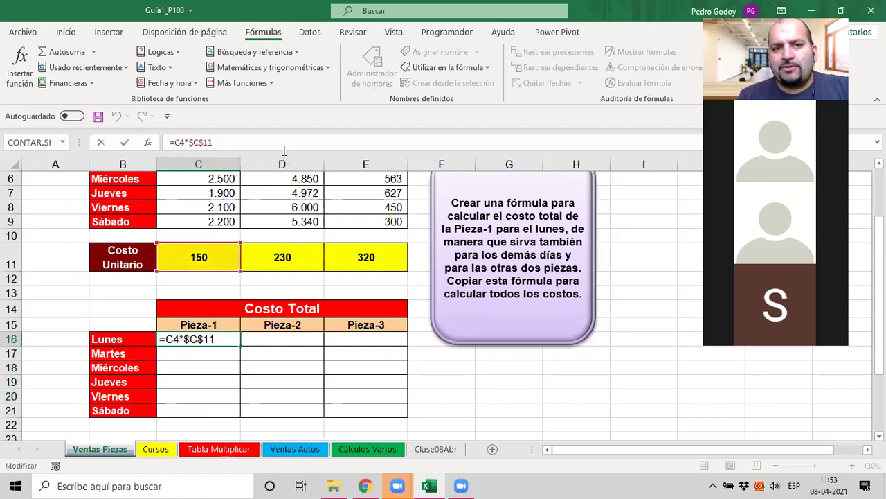
{"action": "key", "text": "BackSpace"}
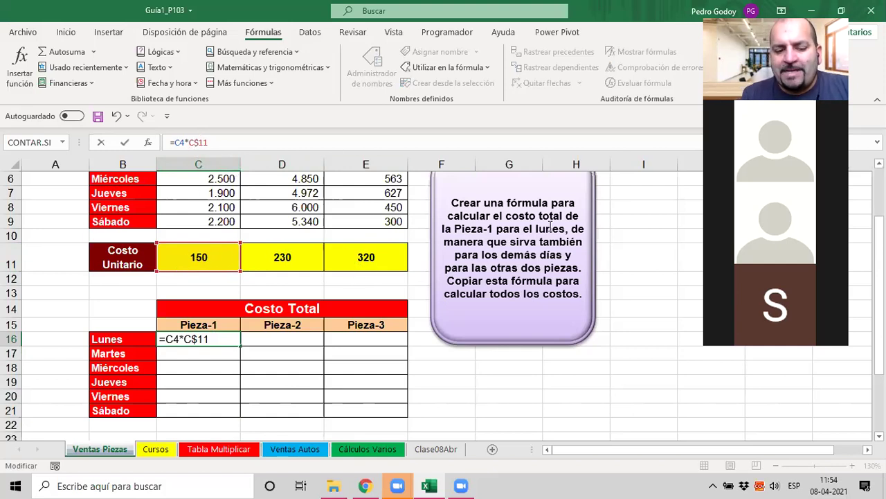
{"action": "left_click_drag", "start_coordinate": [195, 142], "coordinate": [209, 142]}
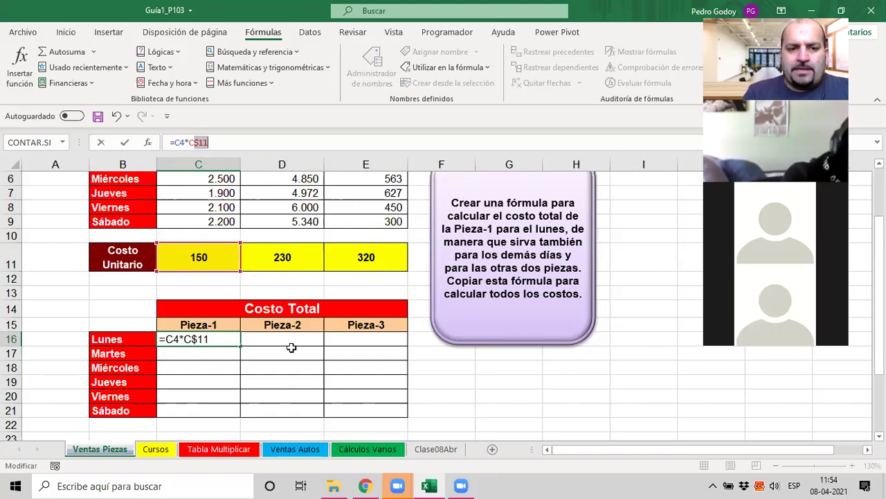
{"action": "key", "text": "Return"}
Fill =C4*C$11 down to Sábado and across to Pieza-3, then check D16.
{"action": "left_click", "coordinate": [222, 341]}
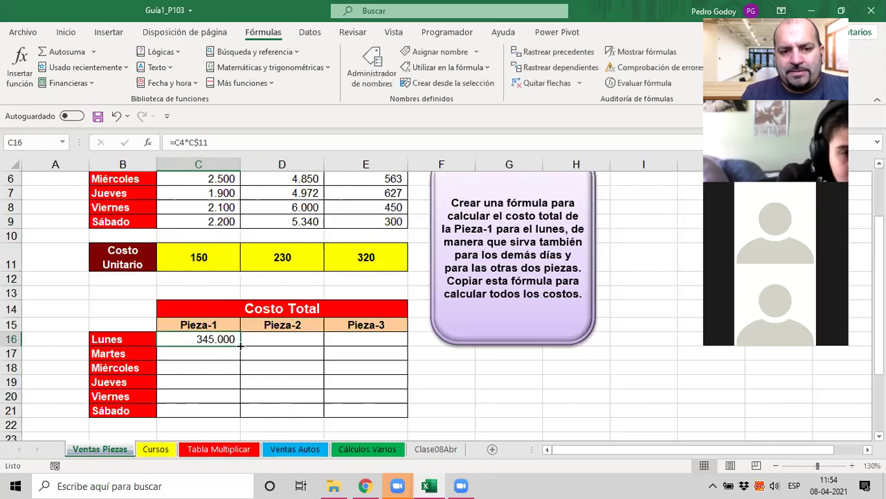
{"action": "double_click", "coordinate": [240, 346]}
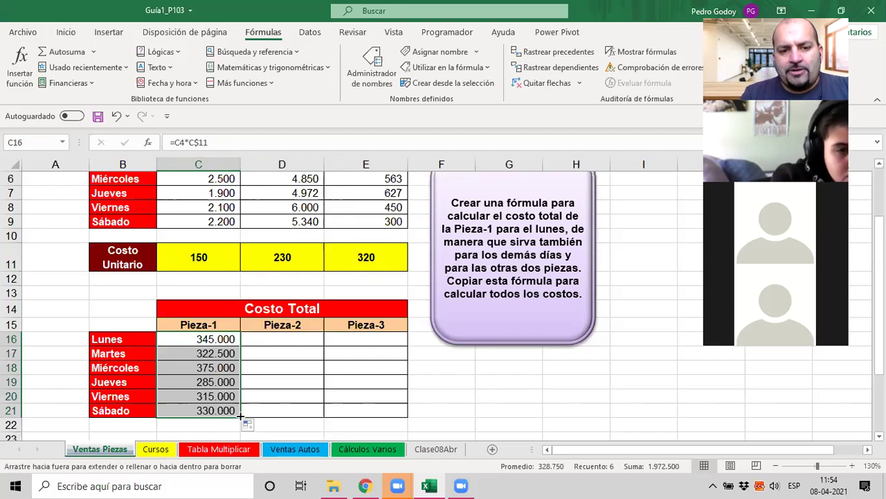
{"action": "left_click_drag", "start_coordinate": [241, 415], "coordinate": [407, 416]}
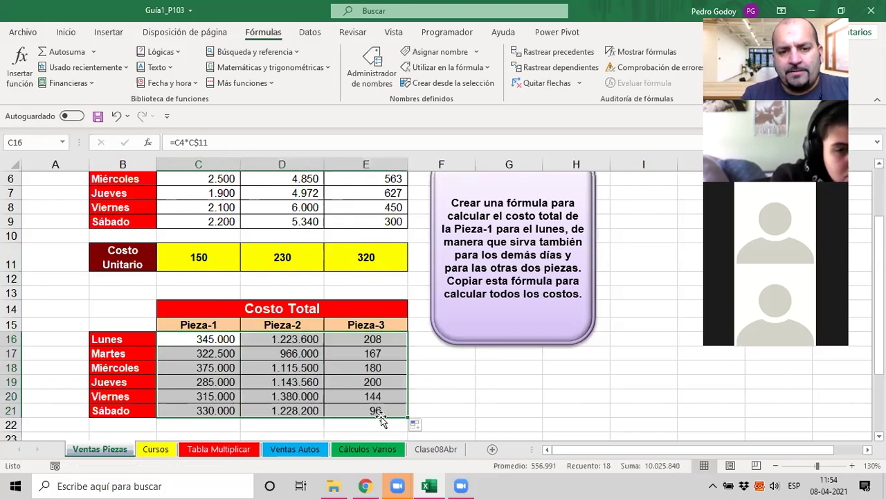
{"action": "left_click", "coordinate": [299, 339]}
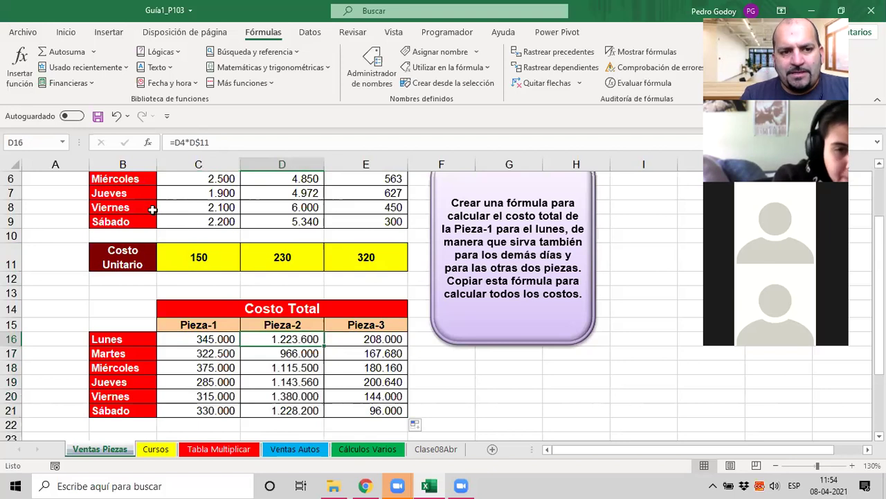
{"action": "key", "text": "ctrl+c"}
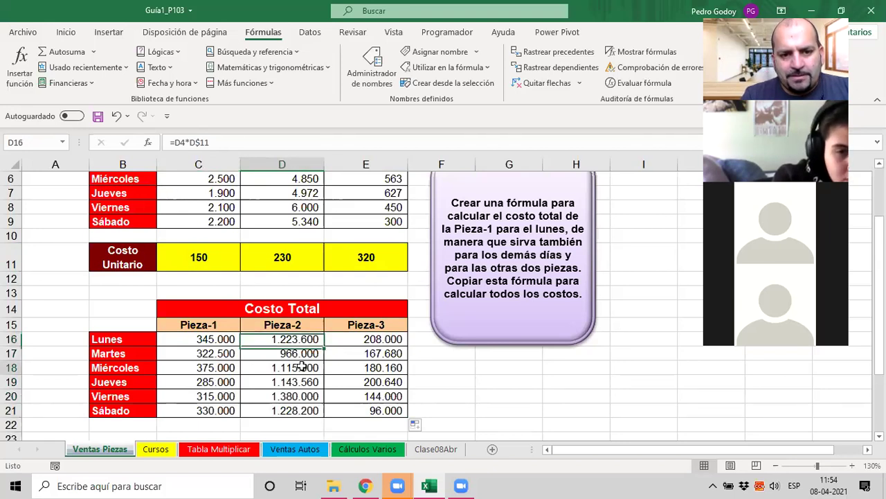
Review the copied cost formulas in D18, E17 and E20.
{"action": "double_click", "coordinate": [303, 367]}
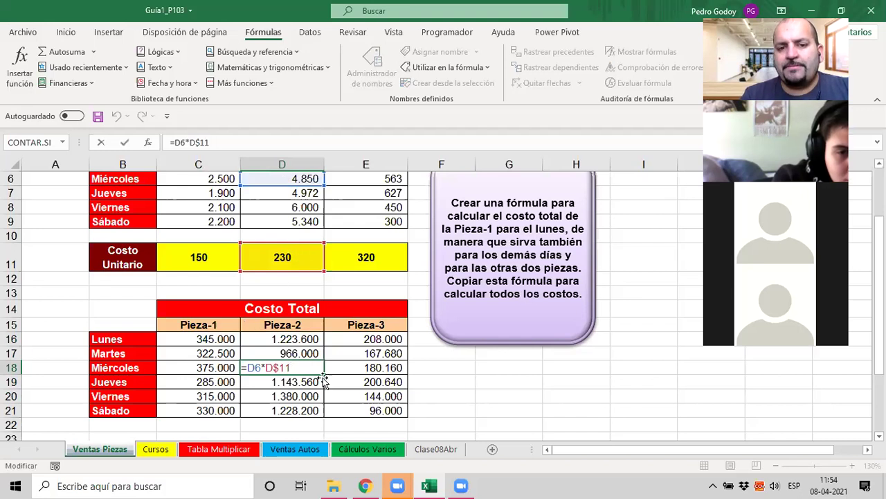
{"action": "double_click", "coordinate": [379, 351]}
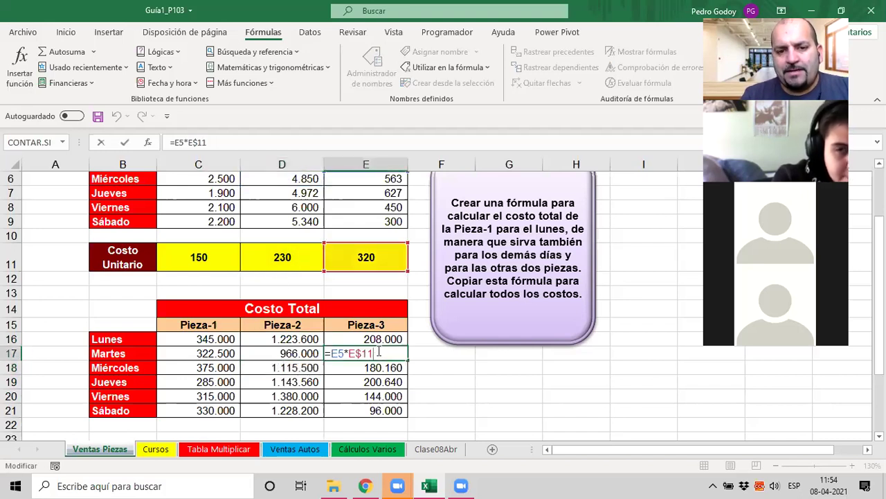
{"action": "double_click", "coordinate": [383, 395]}
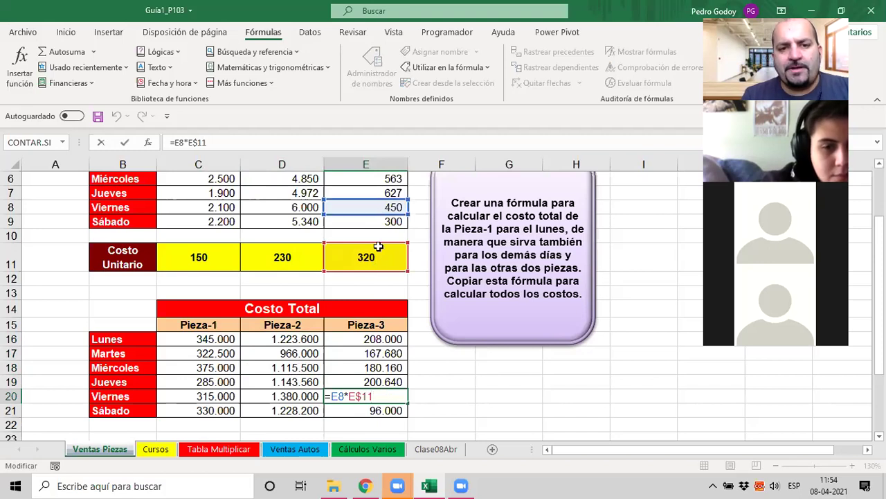
{"action": "key", "text": "Return"}
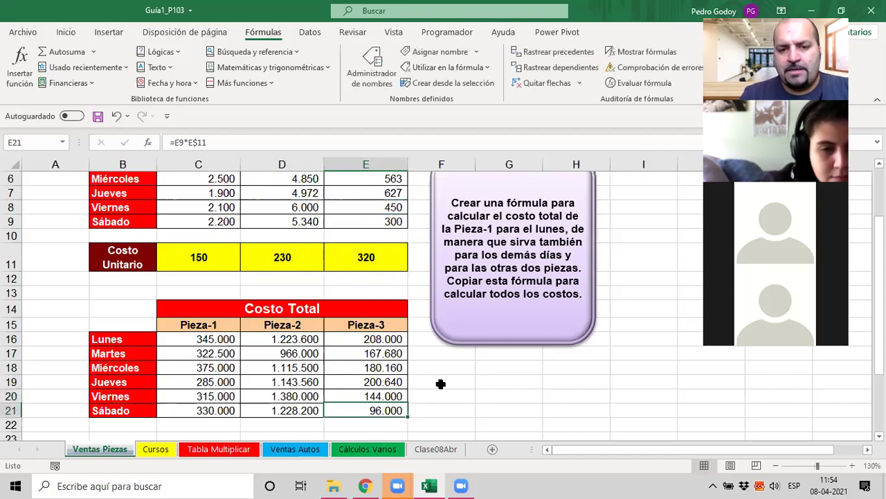
{"action": "left_click", "coordinate": [201, 340]}
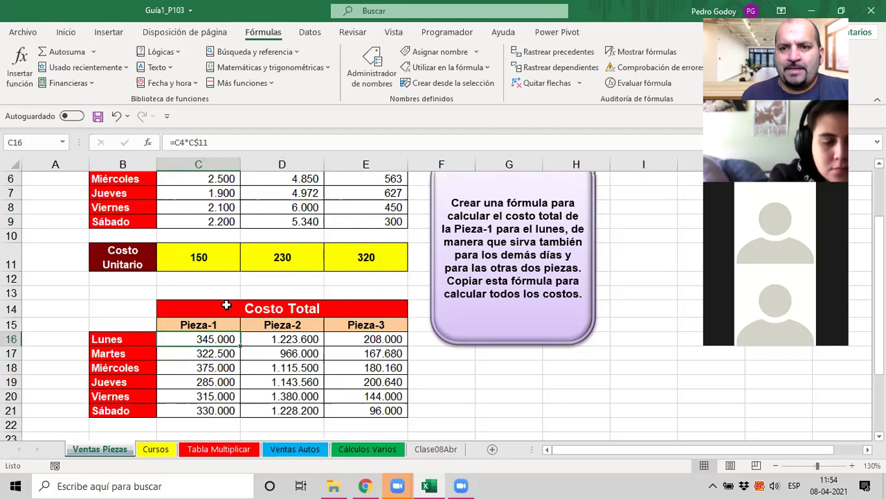
{"action": "left_click", "coordinate": [155, 449]}
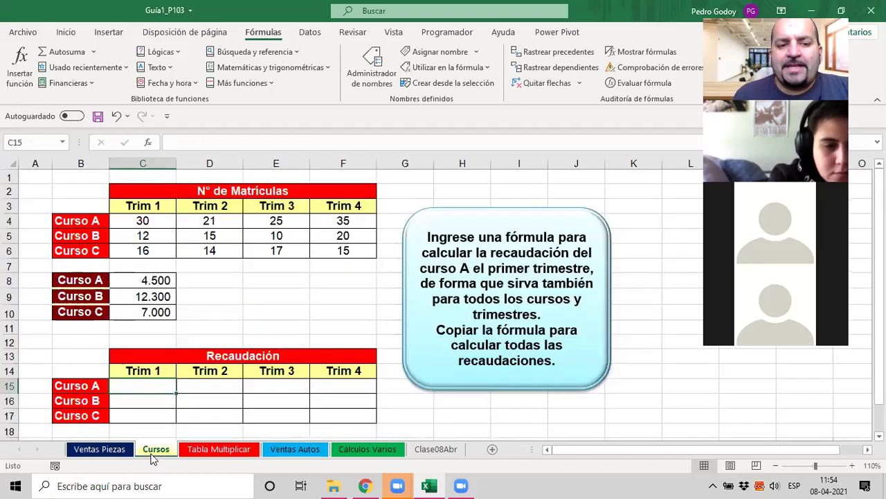
{"action": "left_click", "coordinate": [186, 453]}
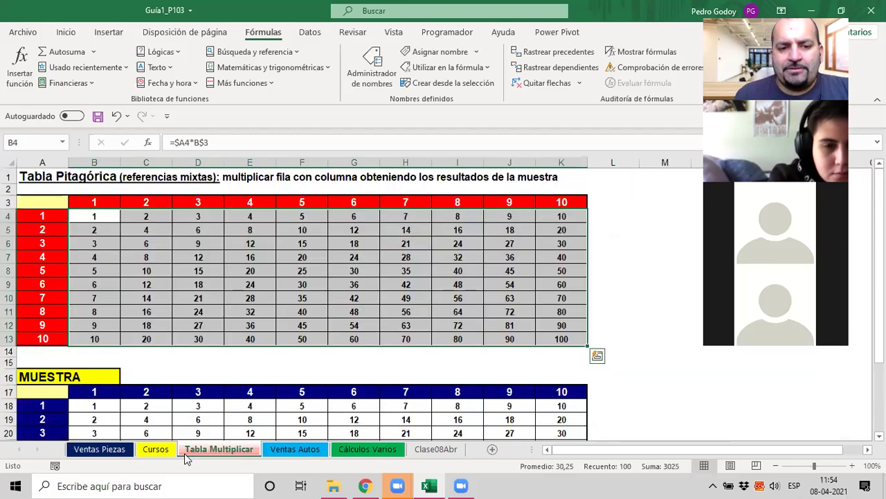
{"action": "left_click", "coordinate": [295, 448]}
{"action": "left_click", "coordinate": [374, 449]}
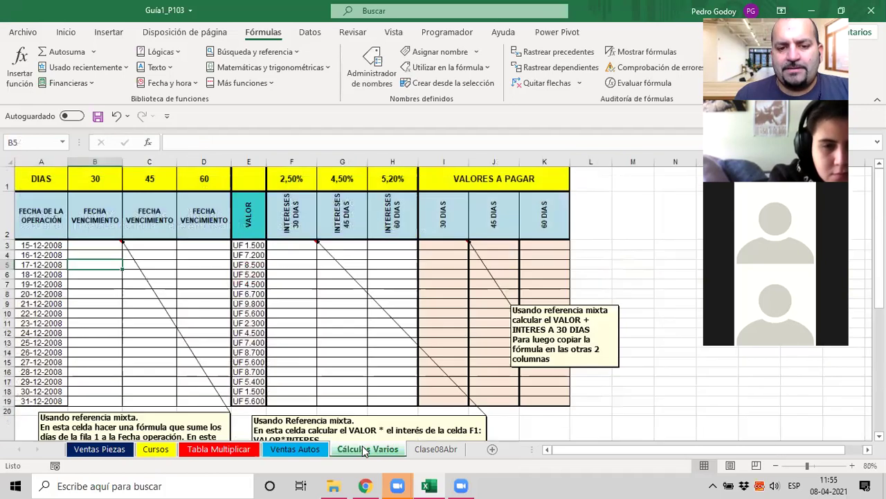
{"action": "left_click", "coordinate": [433, 448]}
{"action": "left_click", "coordinate": [368, 449]}
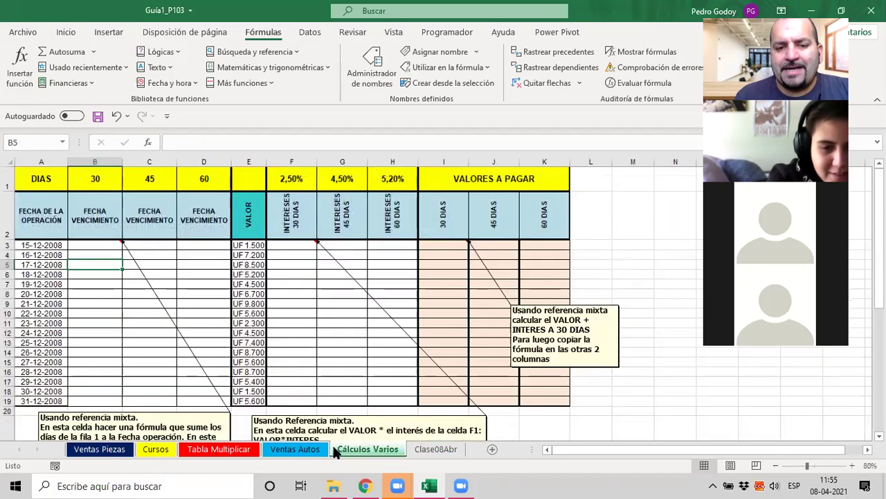
{"action": "left_click", "coordinate": [288, 451]}
{"action": "left_click", "coordinate": [222, 452]}
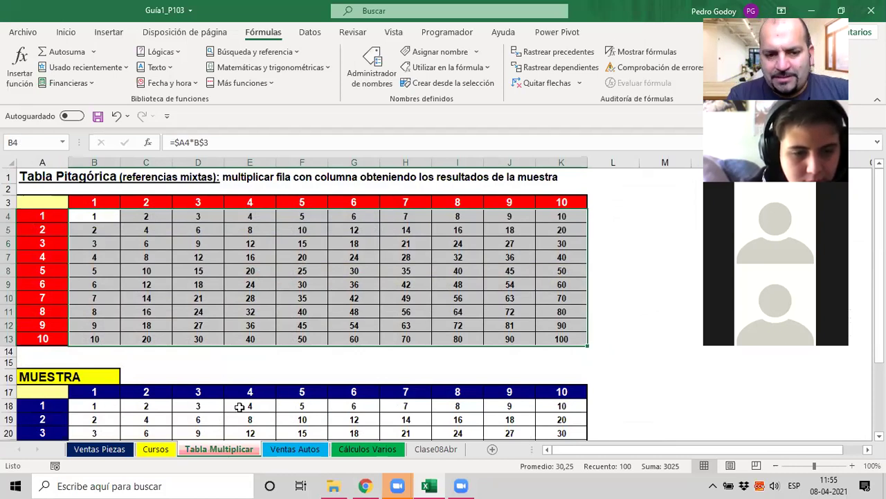
{"action": "left_click", "coordinate": [156, 449]}
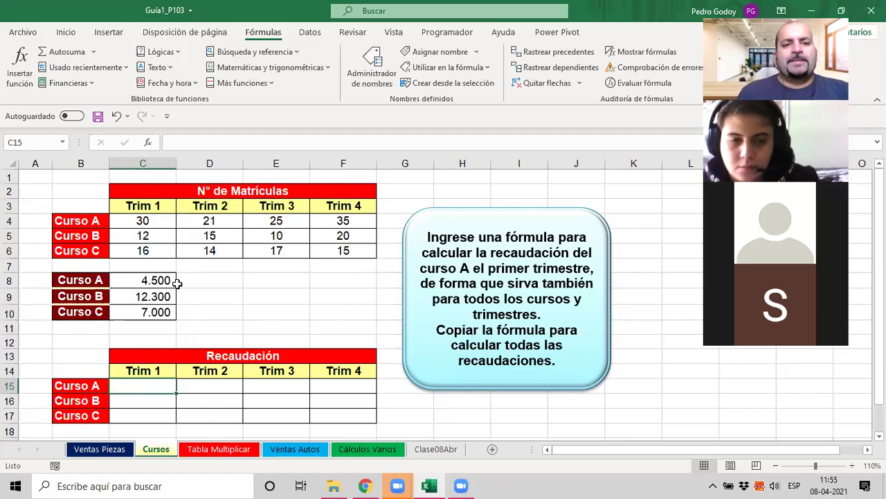
{"action": "left_click", "coordinate": [127, 255]}
{"action": "key", "text": "Left"}
{"action": "key", "text": "Left"}
{"action": "key", "text": "Down"}
{"action": "key", "text": "Down"}
{"action": "key", "text": "Down"}
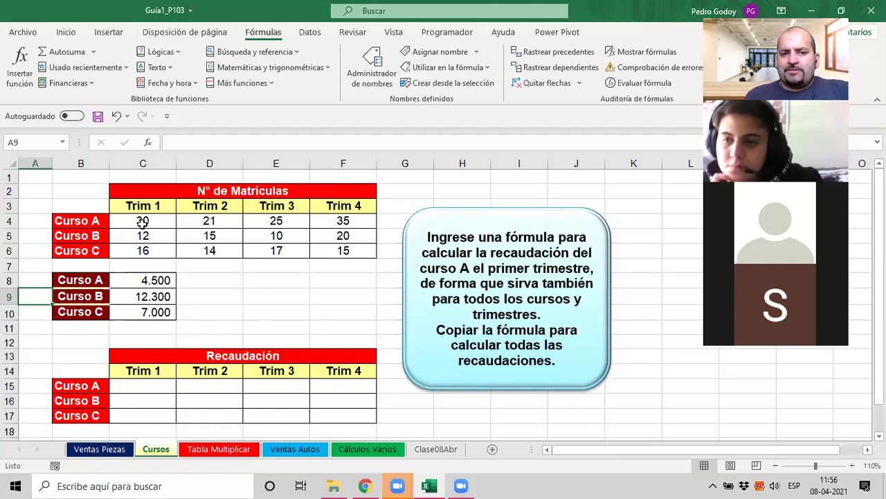
{"action": "left_click", "coordinate": [137, 386]}
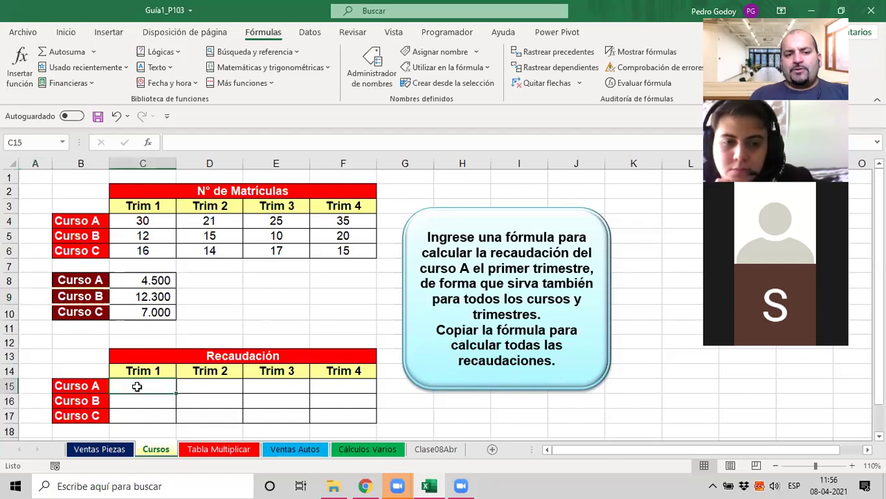
{"action": "left_click", "coordinate": [145, 221]}
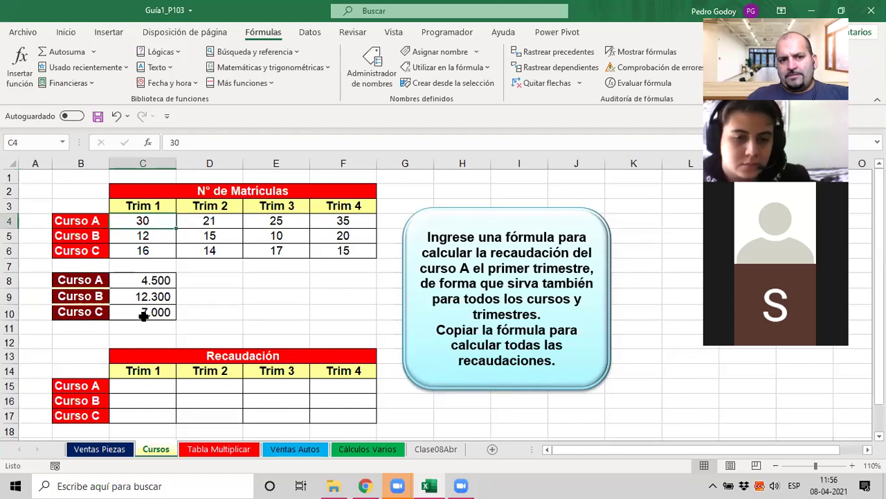
{"action": "left_click", "coordinate": [141, 279]}
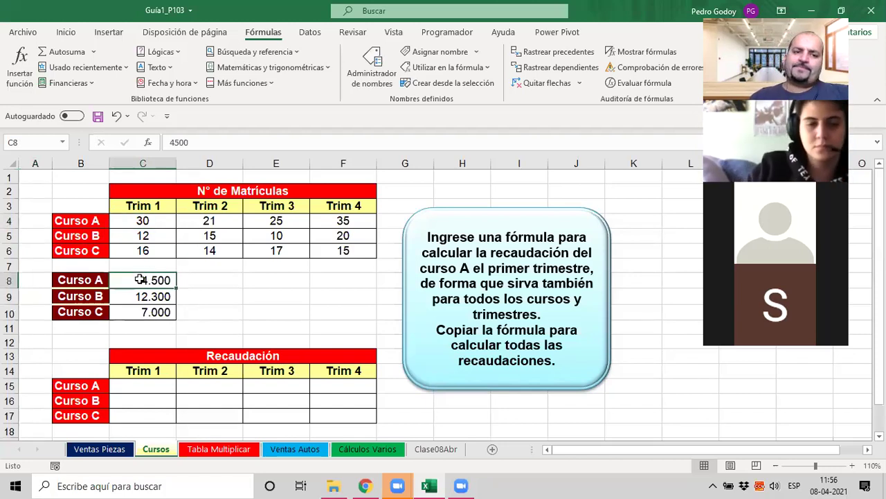
{"action": "key", "text": "Down"}
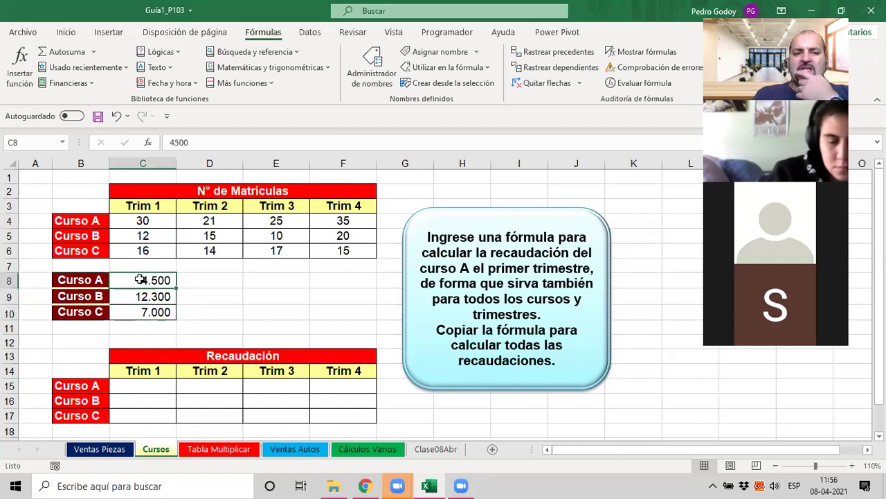
{"action": "key", "text": "Escape"}
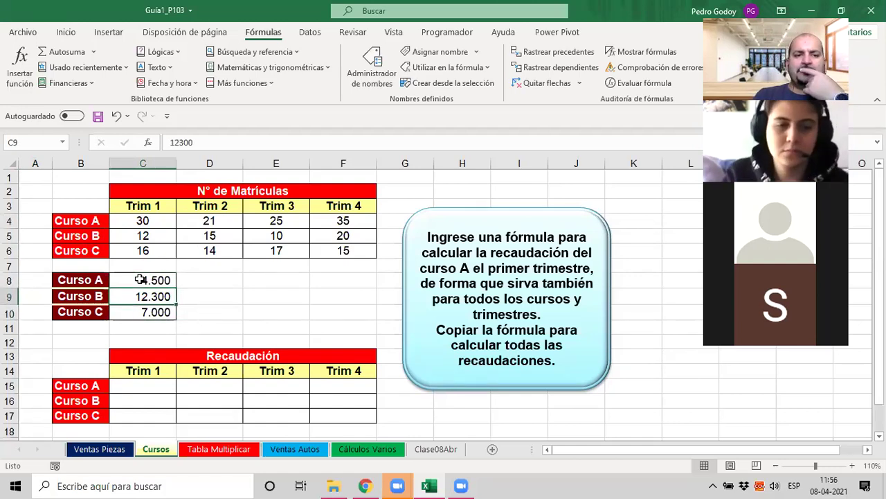
{"action": "key", "text": "Up"}
{"action": "key", "text": "Up"}
{"action": "key", "text": "Down"}
{"action": "key", "text": "Down"}
{"action": "key", "text": "Down"}
{"action": "key", "text": "Up"}
{"action": "key", "text": "Up"}
{"action": "key", "text": "Down"}
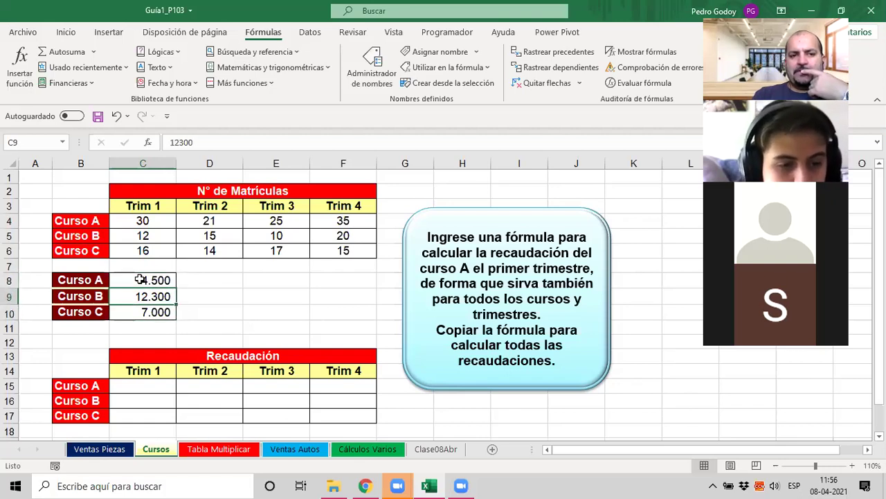
{"action": "key", "text": "Up"}
{"action": "key", "text": "Down"}
{"action": "key", "text": "Up"}
{"action": "key", "text": "Down"}
{"action": "key", "text": "Down"}
{"action": "key", "text": "Up"}
{"action": "key", "text": "Up"}
{"action": "key", "text": "Down"}
{"action": "key", "text": "Down"}
{"action": "key", "text": "Up"}
{"action": "key", "text": "Up"}
{"action": "key", "text": "Down"}
{"action": "key", "text": "Down"}
{"action": "key", "text": "Up"}
{"action": "key", "text": "Up"}
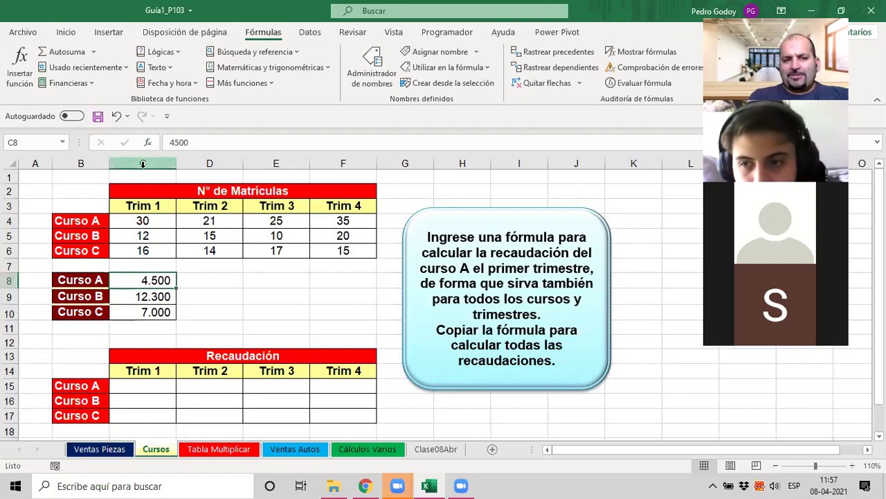
{"action": "left_click", "coordinate": [143, 163]}
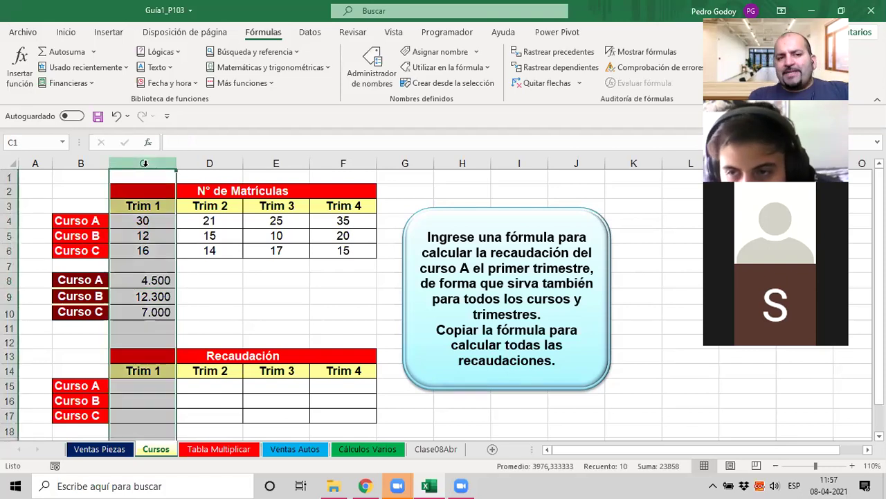
{"action": "left_click", "coordinate": [10, 280]}
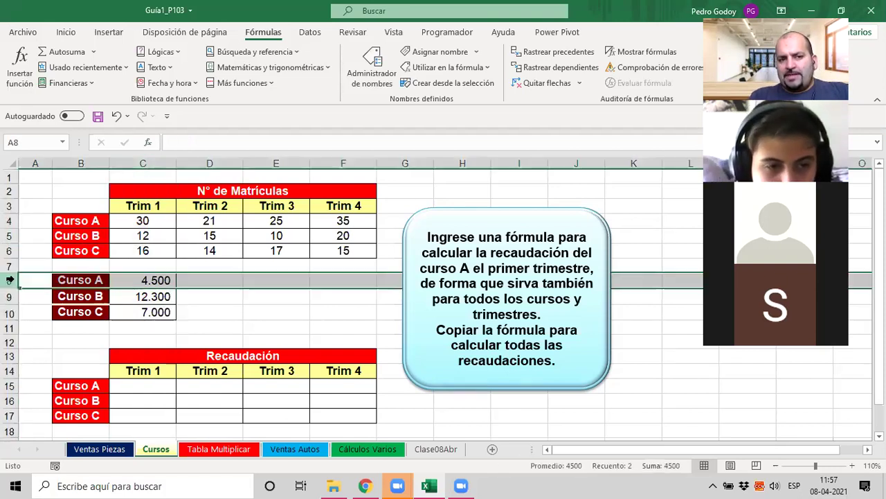
{"action": "left_click", "coordinate": [156, 280]}
{"action": "key", "text": "Down"}
{"action": "key", "text": "Down"}
{"action": "key", "text": "Up"}
{"action": "key", "text": "Up"}
{"action": "key", "text": "Down"}
{"action": "key", "text": "Down"}
{"action": "key", "text": "Down"}
{"action": "key", "text": "Up"}
{"action": "key", "text": "Up"}
{"action": "key", "text": "Up"}
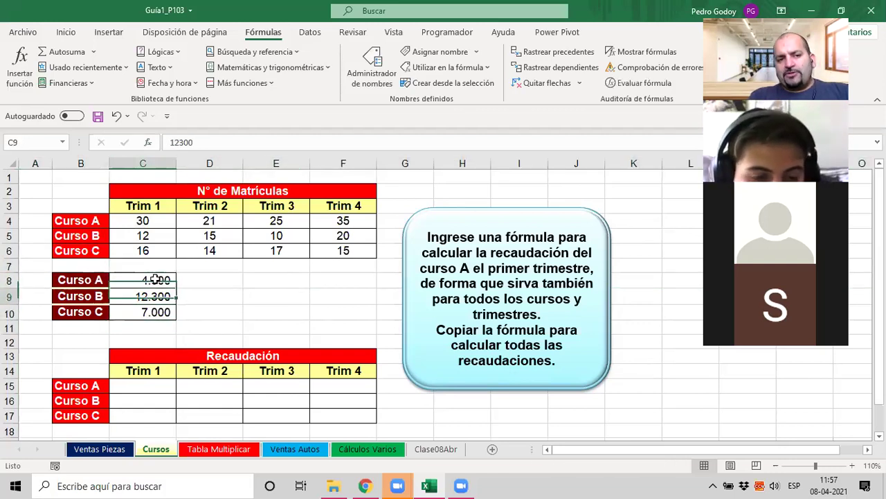
{"action": "left_click", "coordinate": [145, 162]}
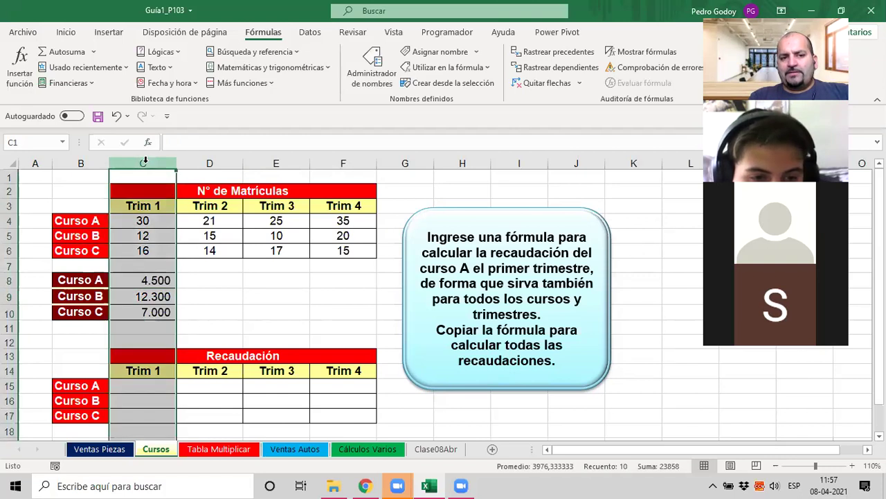
{"action": "left_click", "coordinate": [136, 294]}
{"action": "key", "text": "Up"}
{"action": "key", "text": "Down"}
{"action": "key", "text": "Down"}
{"action": "key", "text": "Up"}
{"action": "key", "text": "Up"}
{"action": "key", "text": "Up"}
{"action": "key", "text": "Down"}
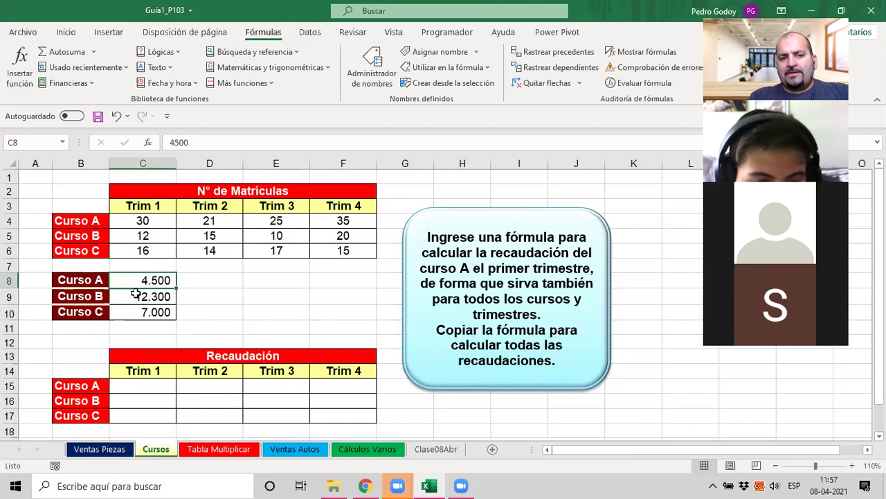
{"action": "left_click", "coordinate": [150, 392]}
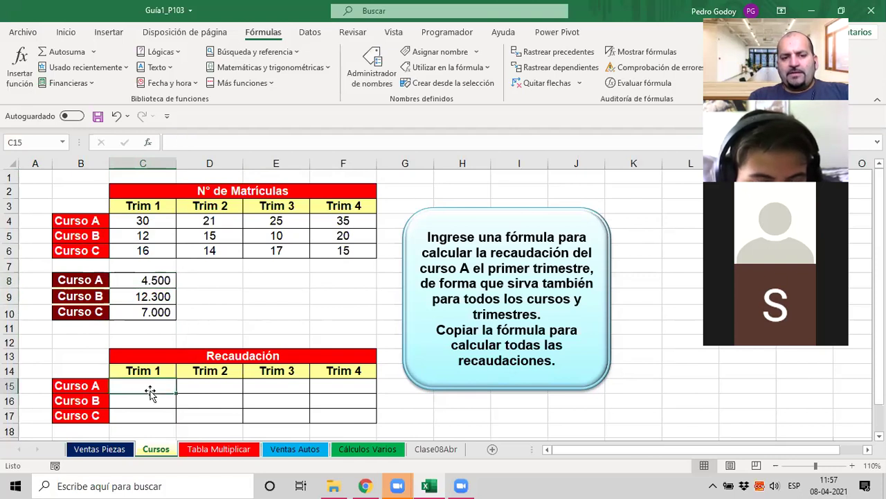
Enter the takings formula =C4*$C8 in C15 for Curso A Trim 1.
{"action": "type", "text": "="}
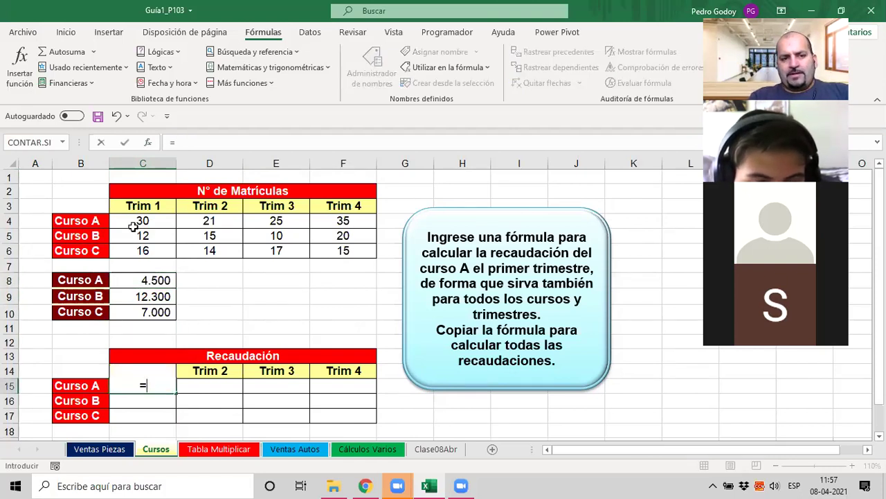
{"action": "left_click", "coordinate": [120, 223]}
{"action": "type", "text": "*"}
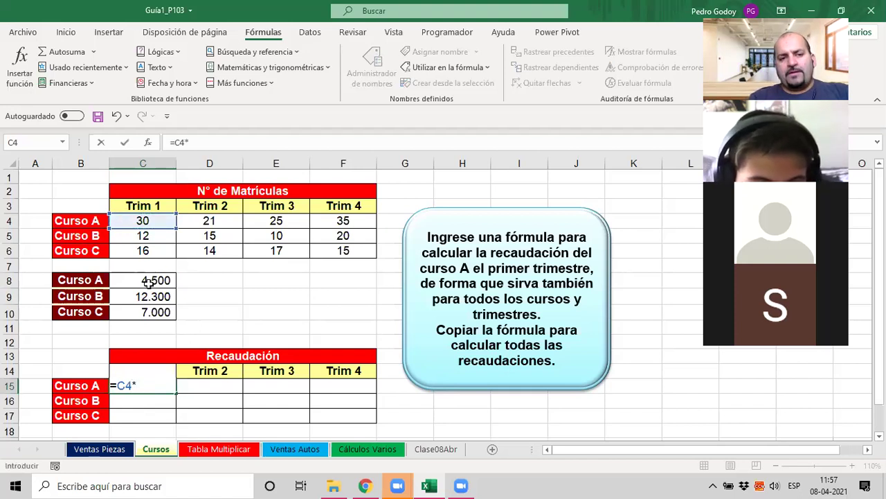
{"action": "left_click", "coordinate": [151, 281]}
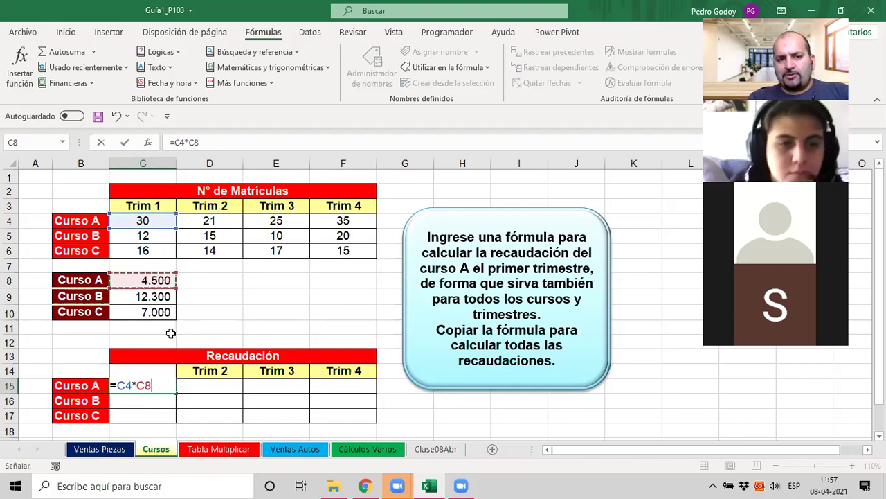
{"action": "left_click", "coordinate": [138, 385]}
{"action": "type", "text": "$"}
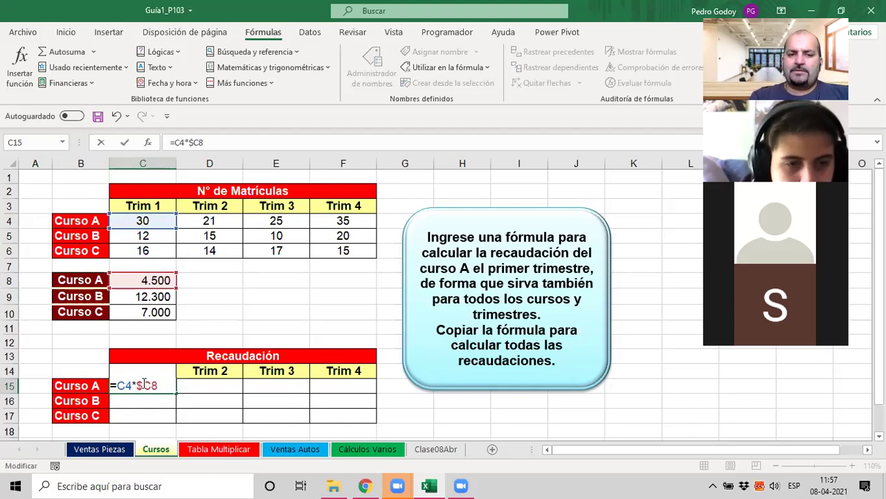
{"action": "key", "text": "Return"}
Fill C15's formula down to C17 and across to Trim 4 in column F.
{"action": "left_click", "coordinate": [153, 386]}
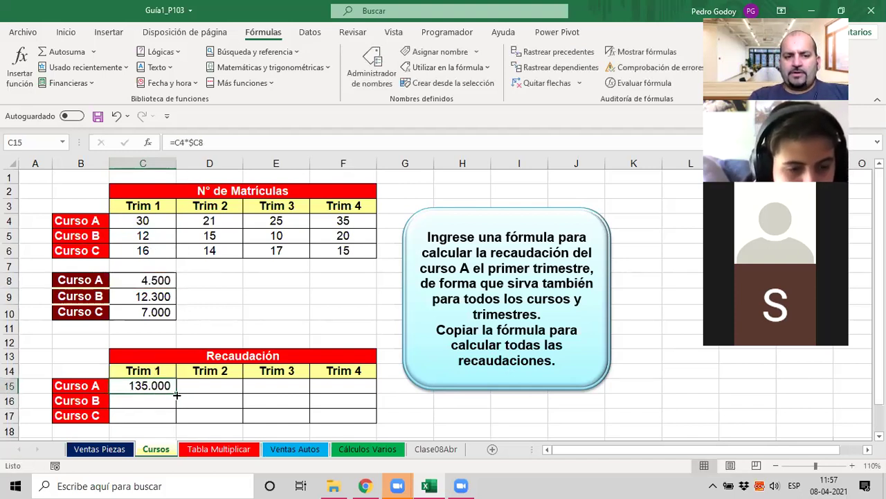
{"action": "left_click_drag", "start_coordinate": [174, 393], "coordinate": [169, 419]}
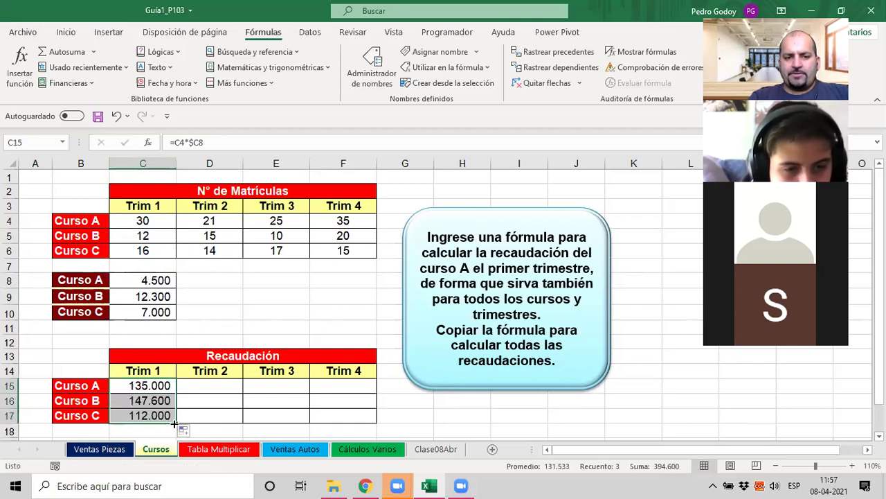
{"action": "left_click_drag", "start_coordinate": [175, 424], "coordinate": [348, 415]}
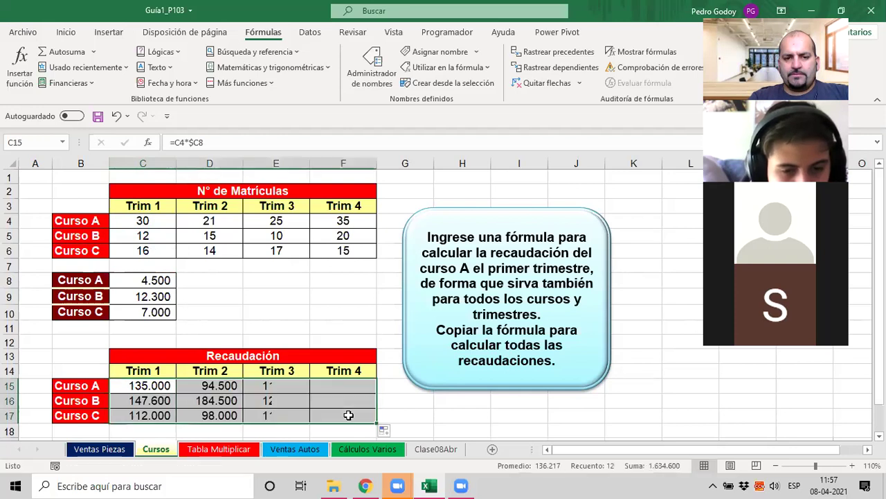
Inspect the Curso B Trim 3 takings formula in E16.
{"action": "left_click", "coordinate": [286, 397]}
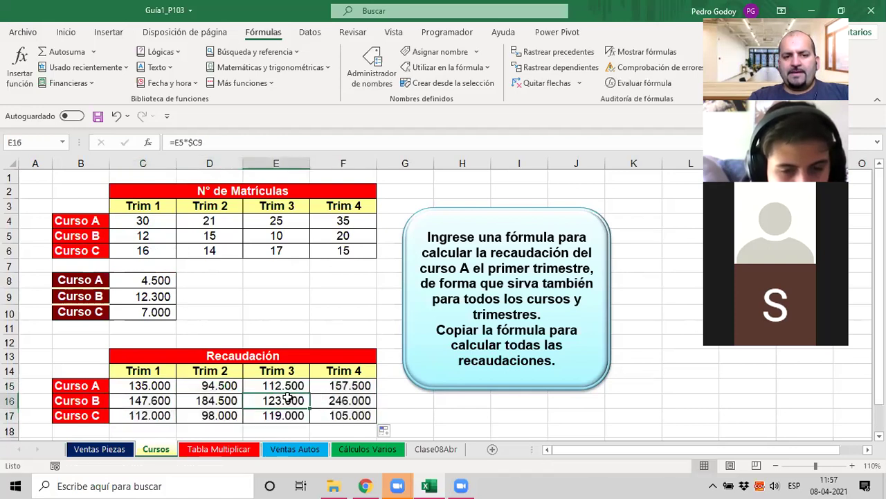
{"action": "double_click", "coordinate": [287, 400]}
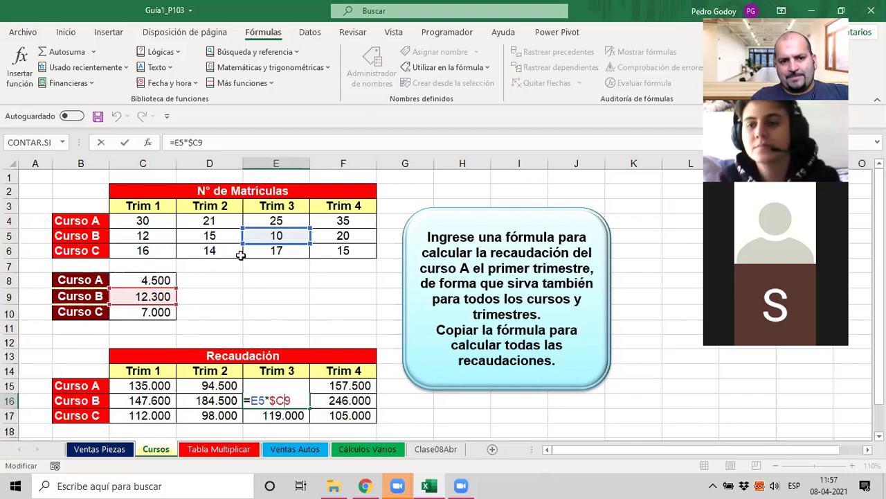
{"action": "key", "text": "Return"}
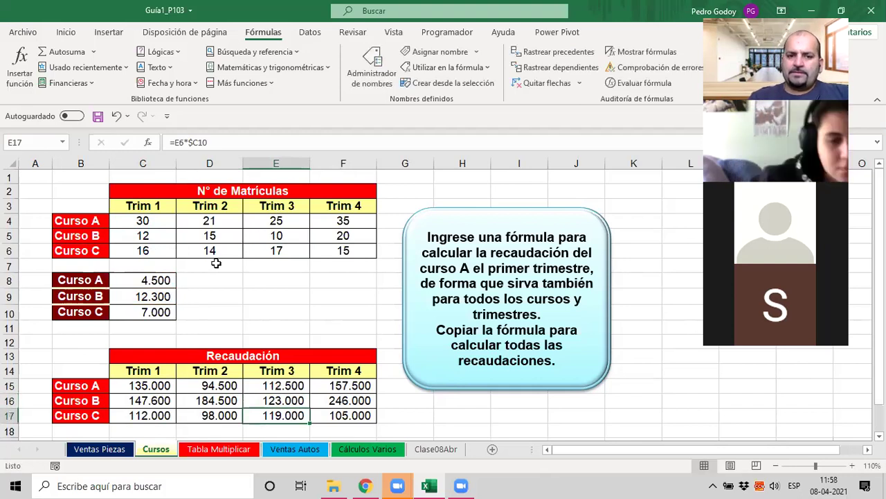
{"action": "key", "text": "Up"}
{"action": "key", "text": "Right"}
{"action": "key", "text": "Down"}
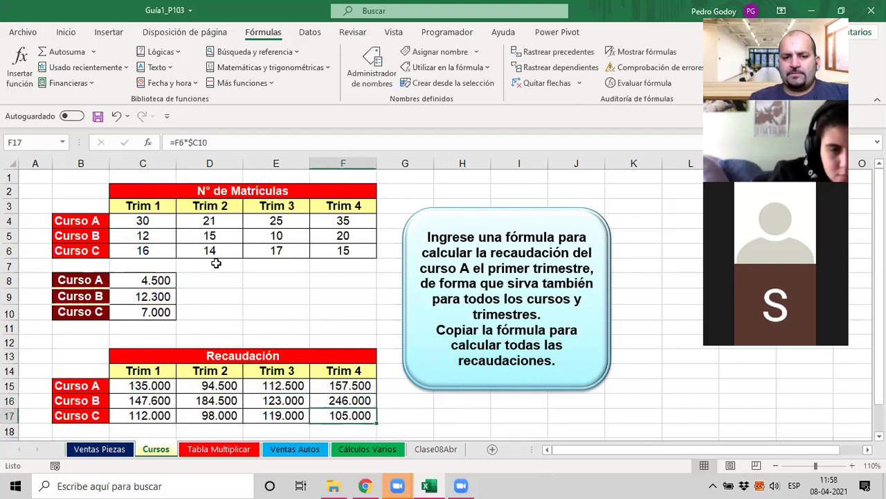
{"action": "key", "text": "Up"}
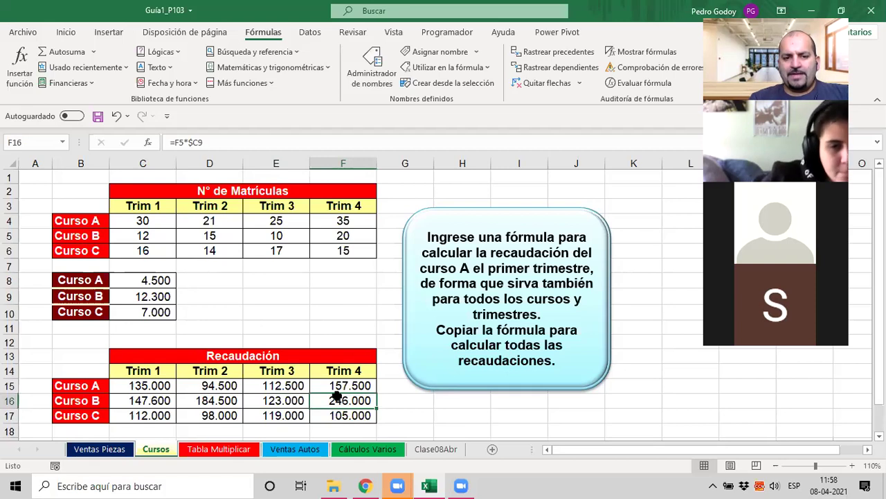
Inspect the Curso B Trim 4 formula in F16, then undo both fills.
{"action": "double_click", "coordinate": [336, 396]}
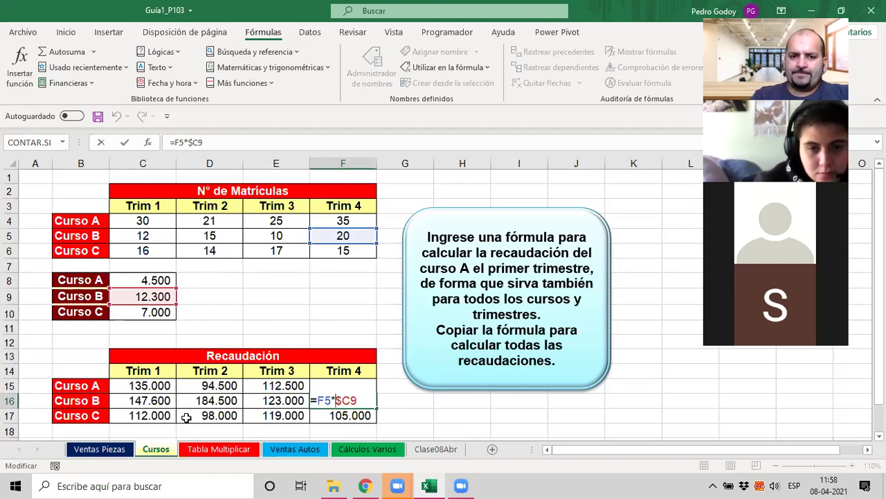
{"action": "key", "text": "ctrl+Return"}
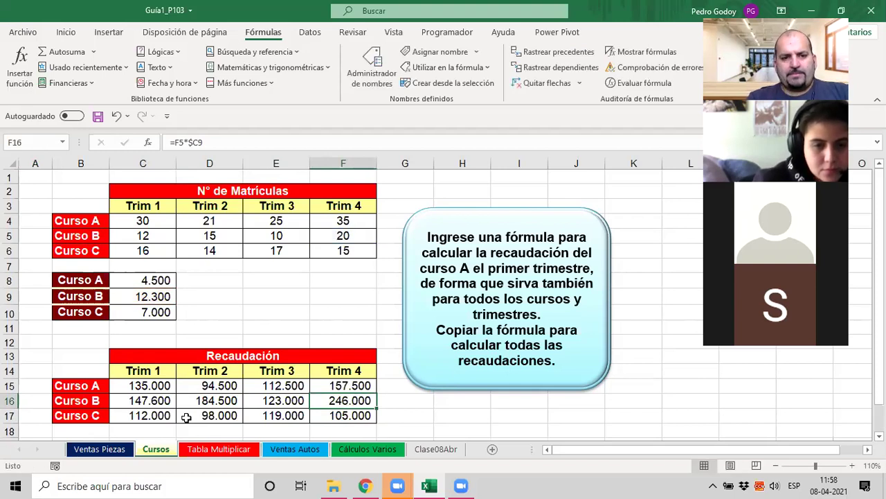
{"action": "key", "text": "Left"}
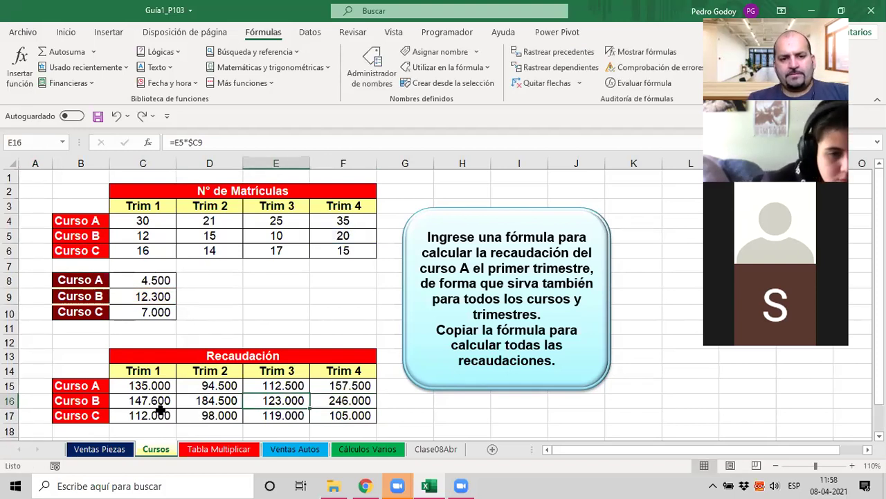
{"action": "left_click", "coordinate": [161, 410]}
{"action": "key", "text": "ctrl+z"}
{"action": "key", "text": "ctrl+z"}
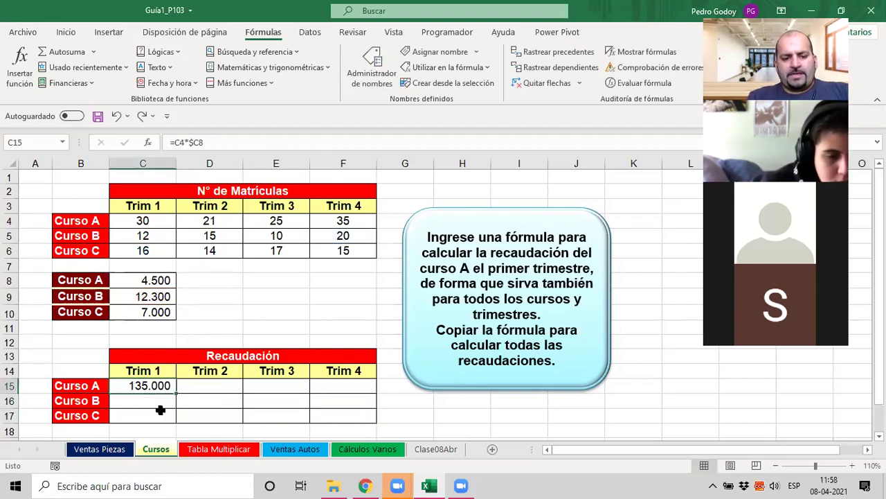
{"action": "key", "text": "ctrl+z"}
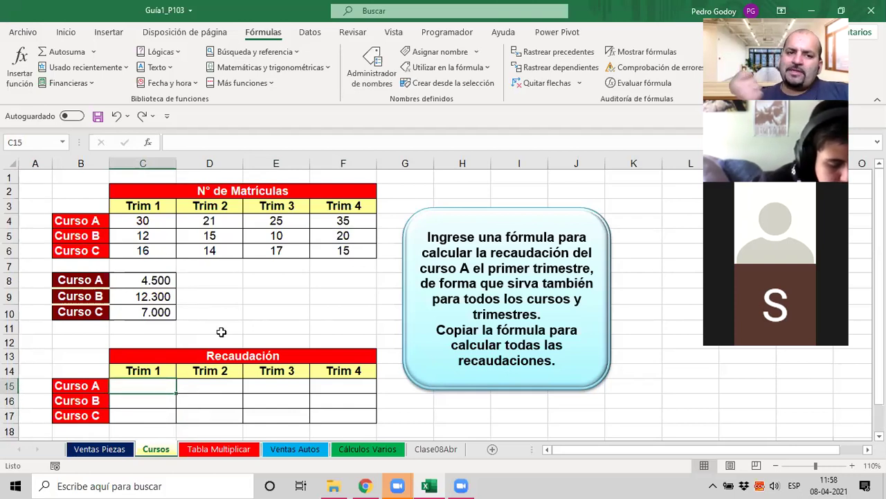
{"action": "left_click", "coordinate": [140, 220]}
{"action": "left_click", "coordinate": [86, 223]}
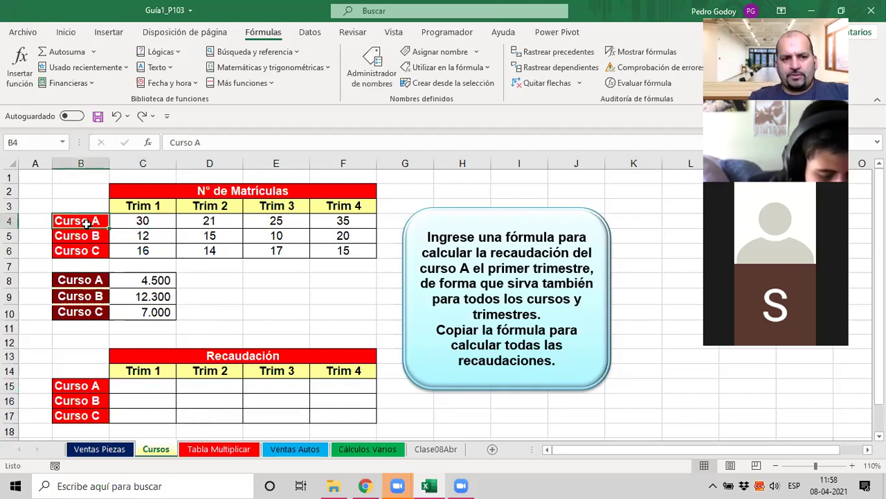
{"action": "left_click", "coordinate": [158, 204]}
{"action": "left_click", "coordinate": [203, 203]}
{"action": "left_click", "coordinate": [273, 205]}
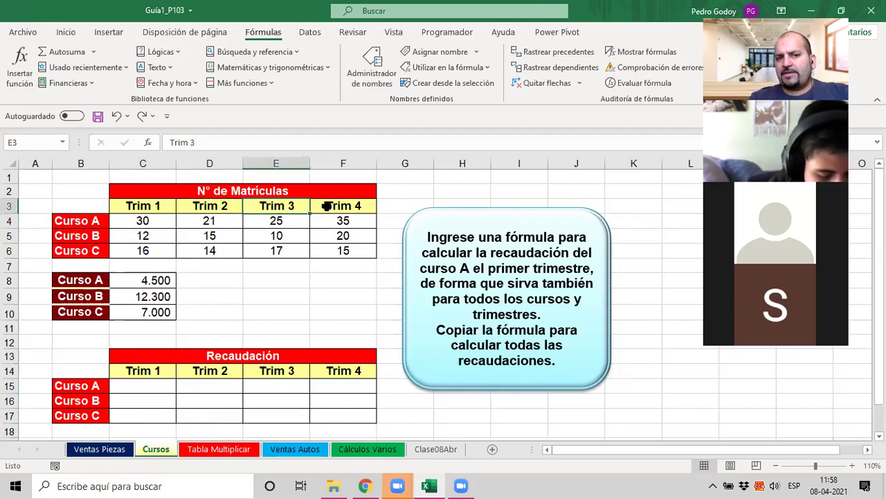
{"action": "left_click", "coordinate": [331, 205]}
{"action": "left_click", "coordinate": [133, 224]}
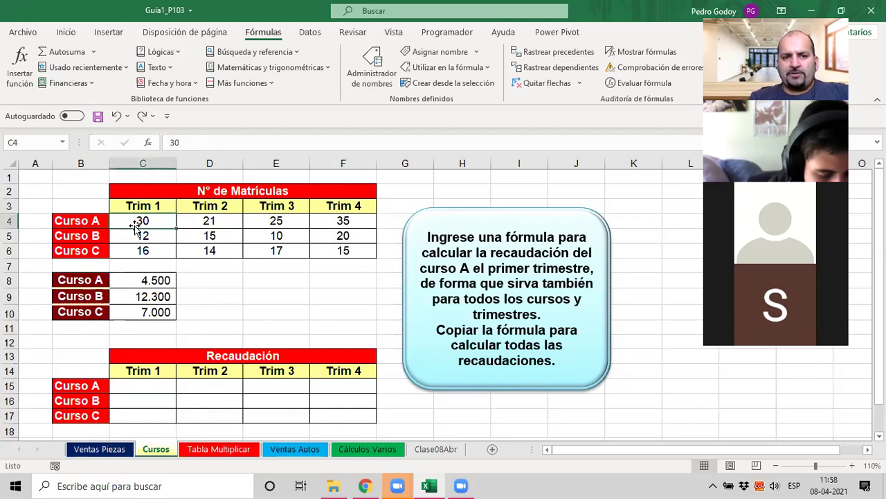
{"action": "left_click", "coordinate": [206, 219]}
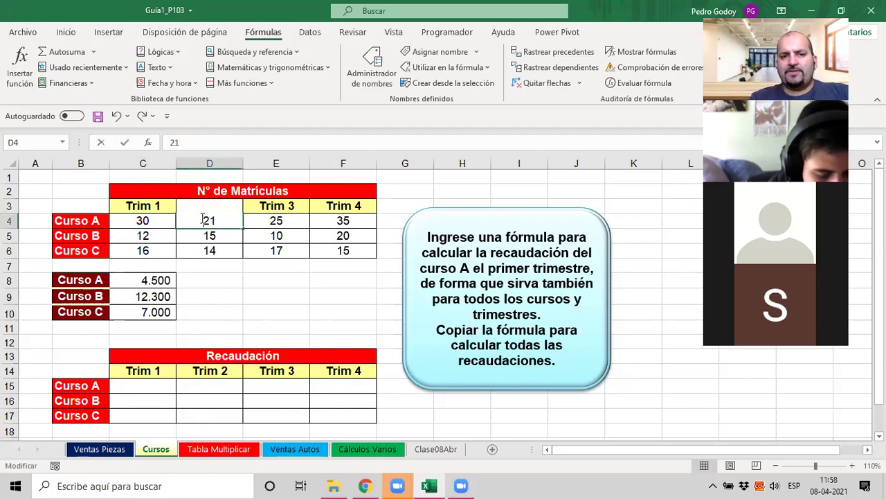
{"action": "left_click", "coordinate": [275, 217]}
{"action": "left_click", "coordinate": [342, 220]}
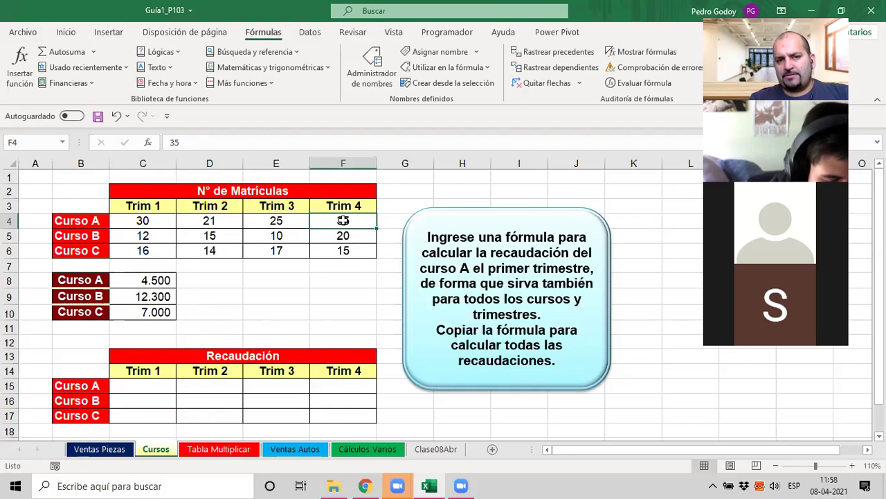
{"action": "left_click", "coordinate": [134, 279]}
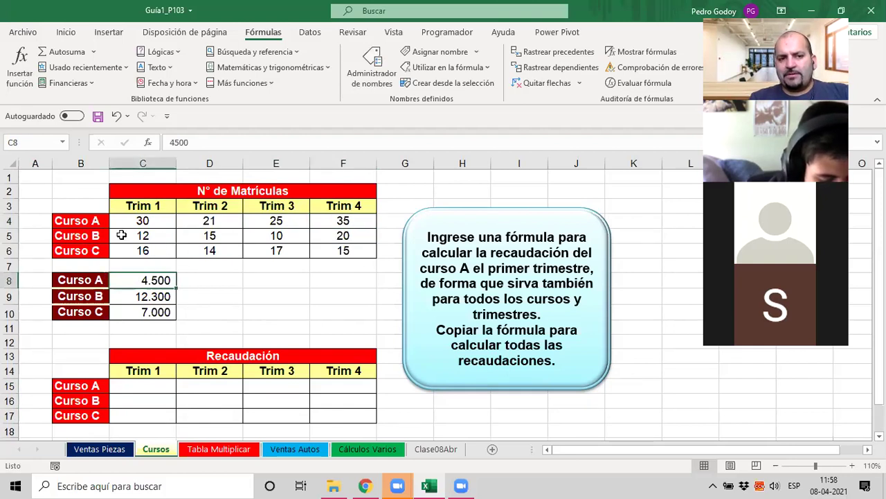
{"action": "left_click", "coordinate": [142, 296]}
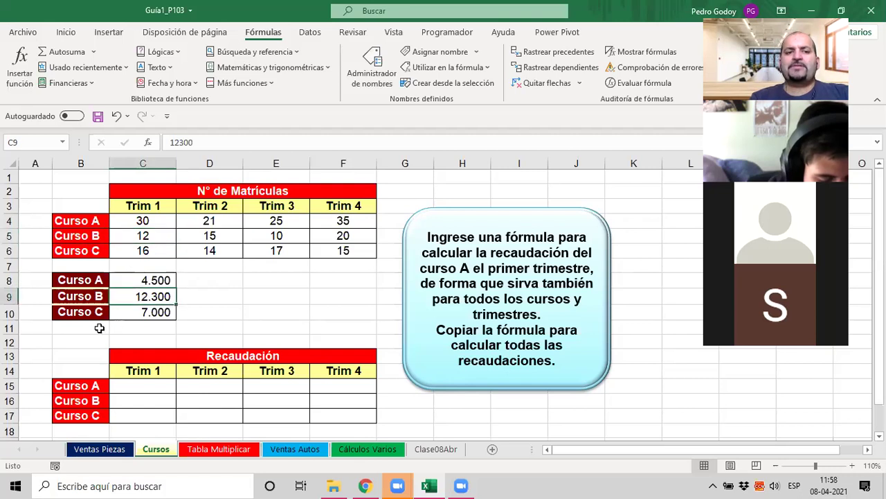
{"action": "left_click", "coordinate": [139, 312]}
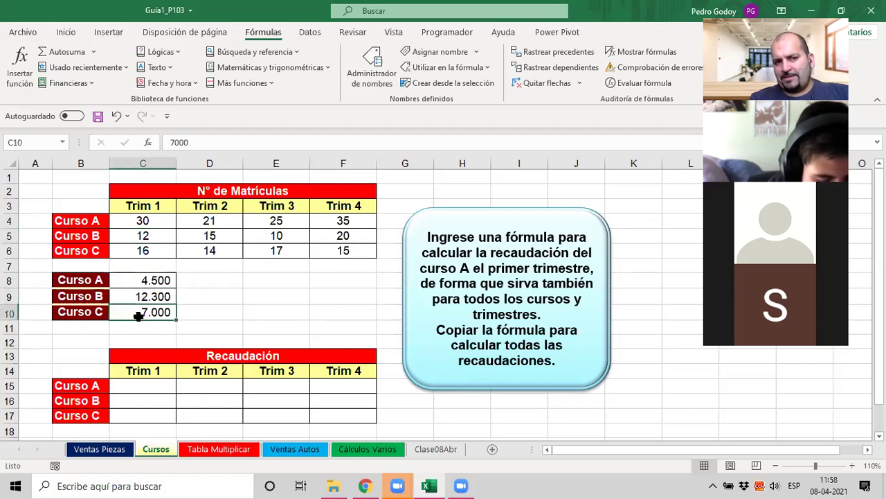
{"action": "left_click", "coordinate": [128, 223]}
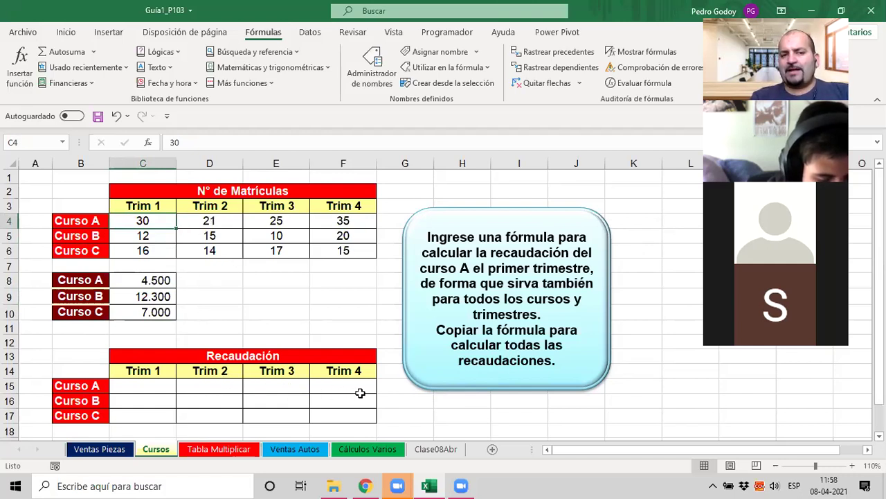
{"action": "left_click", "coordinate": [137, 281]}
{"action": "left_click_drag", "start_coordinate": [142, 290], "coordinate": [142, 289]}
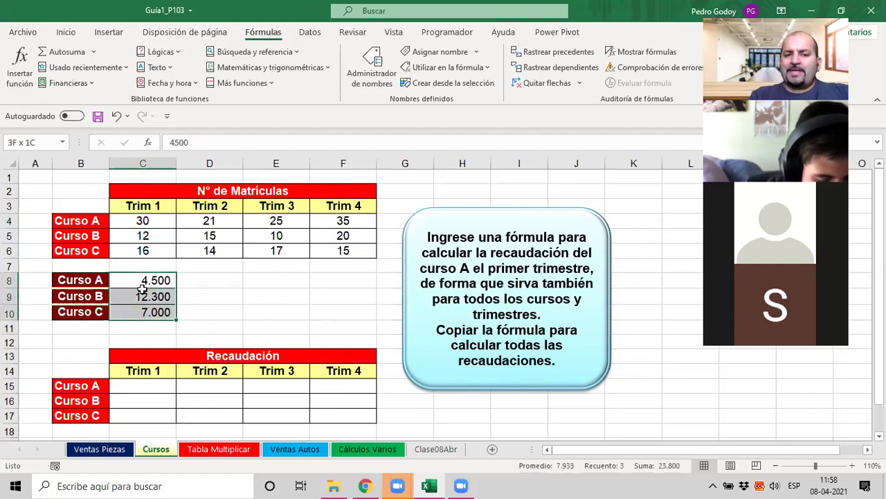
{"action": "left_click", "coordinate": [141, 288]}
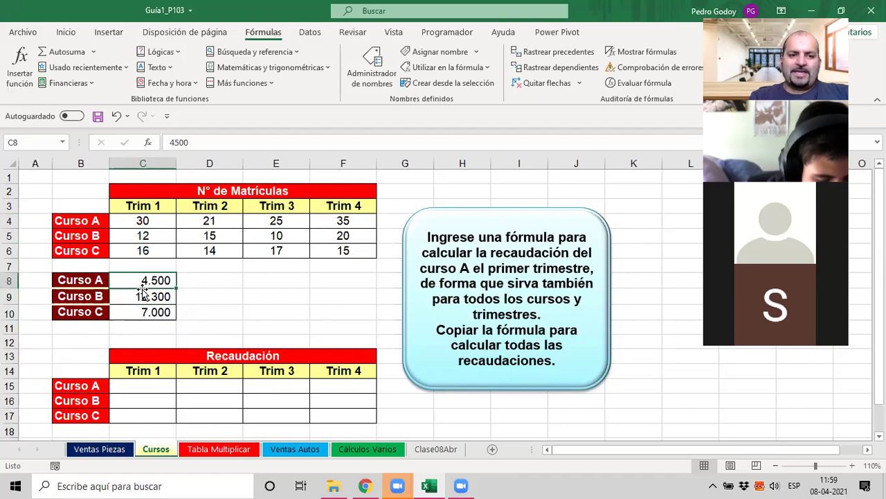
{"action": "left_click_drag", "start_coordinate": [143, 288], "coordinate": [143, 311]}
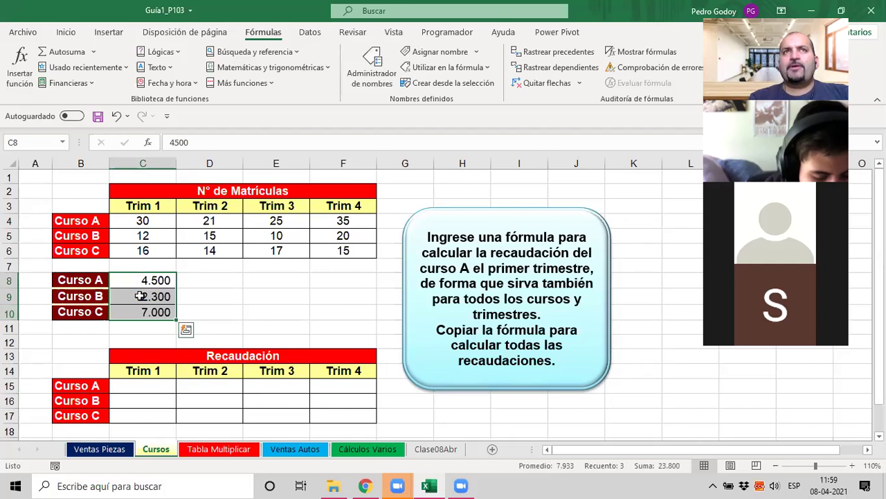
Enter =C4*C8 in C15 for Curso A's Trim 1 takings.
{"action": "left_click", "coordinate": [140, 388]}
{"action": "type", "text": "="}
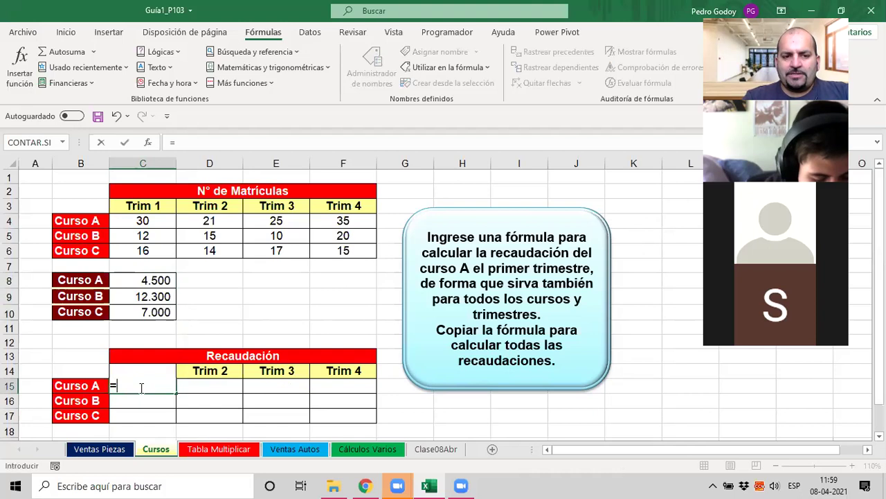
{"action": "left_click", "coordinate": [141, 221]}
{"action": "type", "text": "*"}
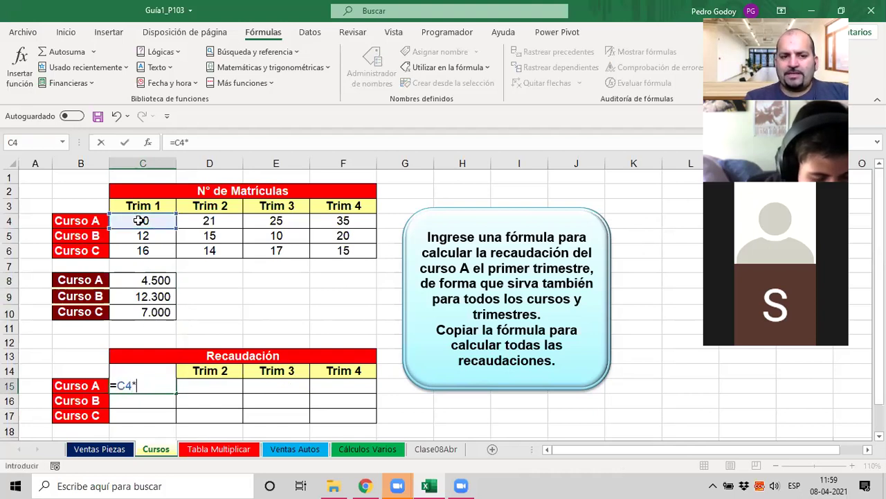
{"action": "left_click", "coordinate": [152, 276]}
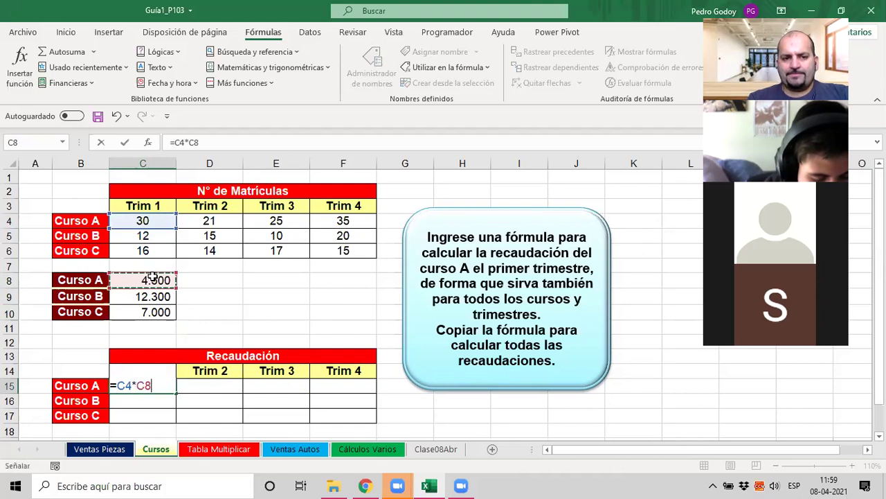
{"action": "key", "text": "Return"}
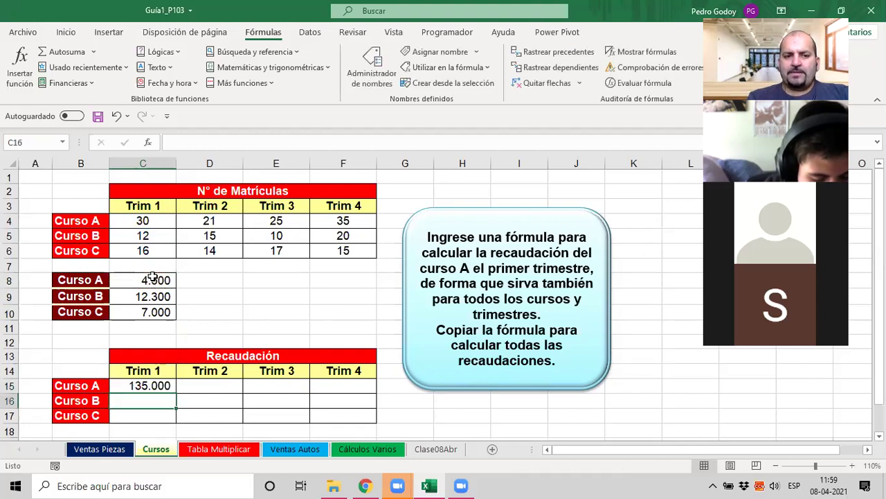
Fill C15 down to C17 and copy the Trim 1 formulas into Trim 2.
{"action": "left_click", "coordinate": [161, 383]}
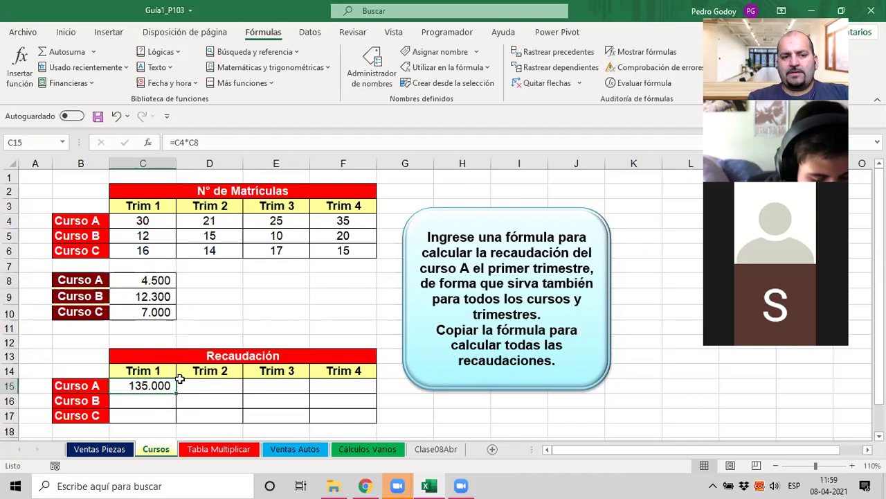
{"action": "left_click_drag", "start_coordinate": [177, 394], "coordinate": [175, 422]}
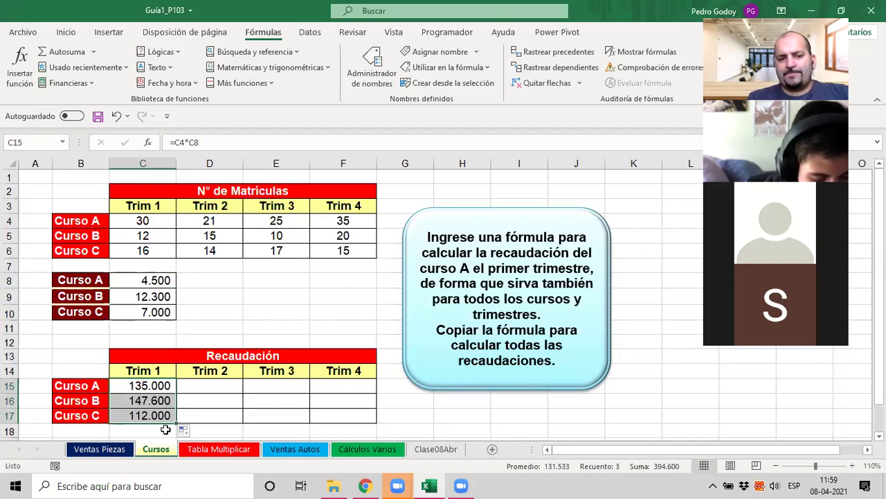
{"action": "left_click_drag", "start_coordinate": [177, 422], "coordinate": [224, 425]}
{"action": "left_click", "coordinate": [217, 388]}
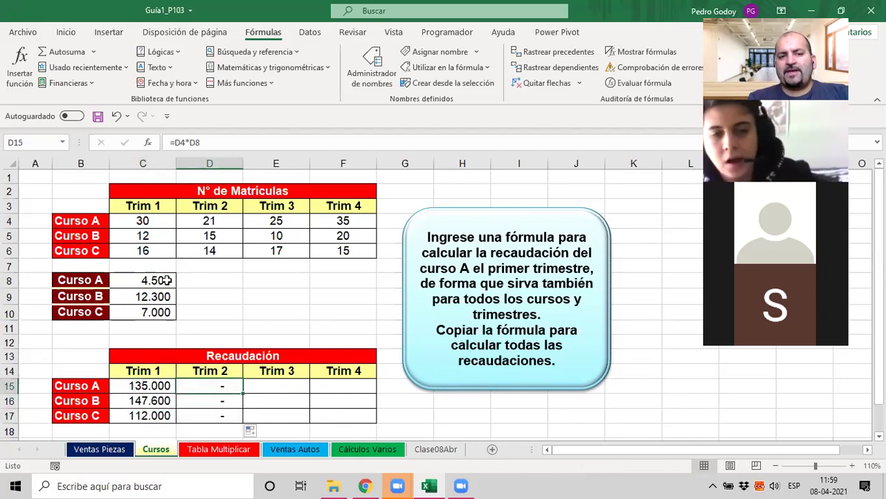
{"action": "left_click_drag", "start_coordinate": [207, 393], "coordinate": [212, 386]}
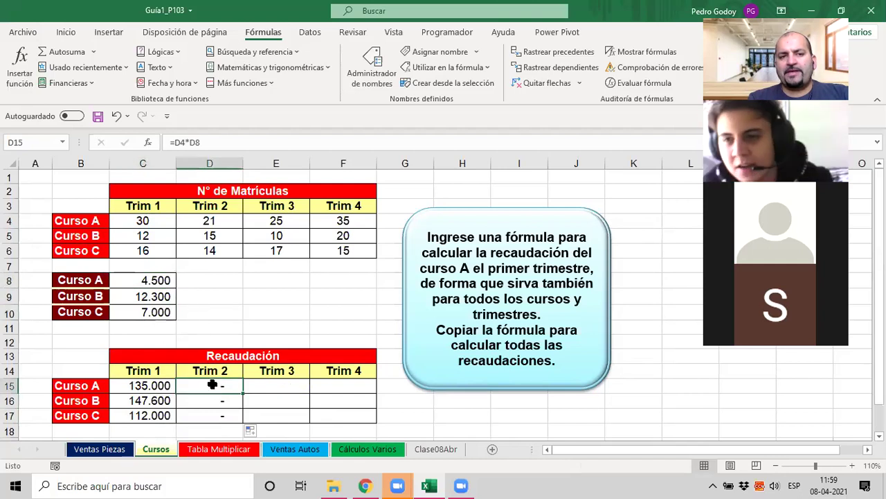
{"action": "left_click", "coordinate": [200, 142]}
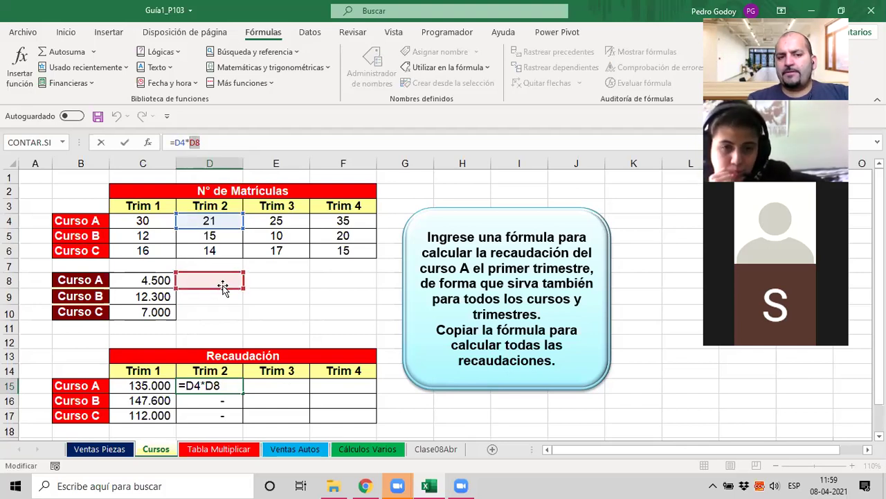
{"action": "key", "text": "ctrl+Return"}
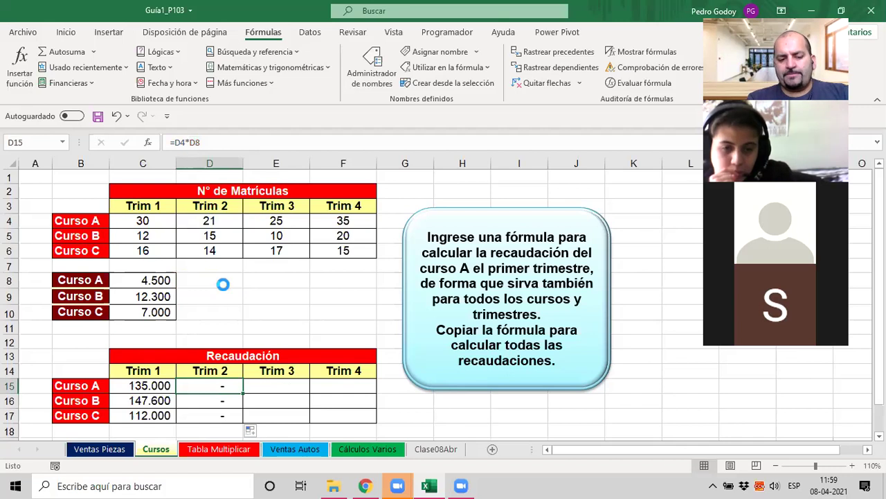
{"action": "key", "text": "ctrl+z"}
{"action": "key", "text": "ctrl+z"}
{"action": "left_click", "coordinate": [158, 280]}
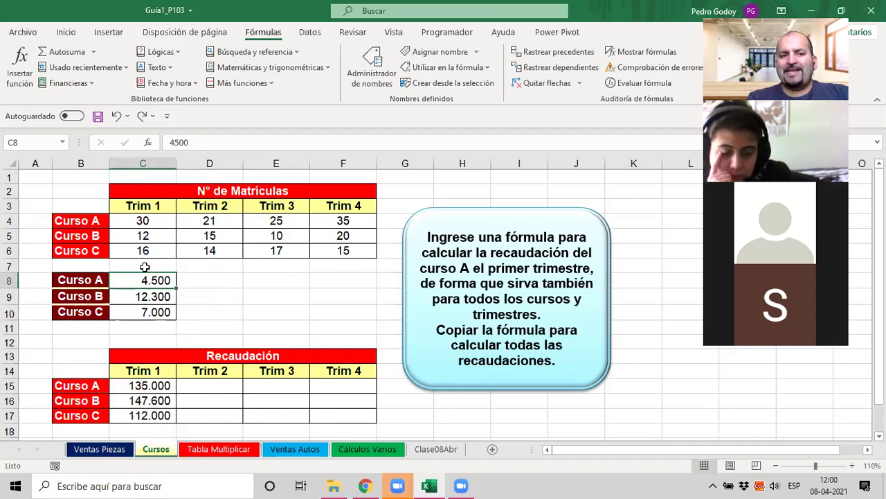
Change C15 to =C4*$C8 and fill it down to C17 for Curso B and C.
{"action": "left_click", "coordinate": [151, 385]}
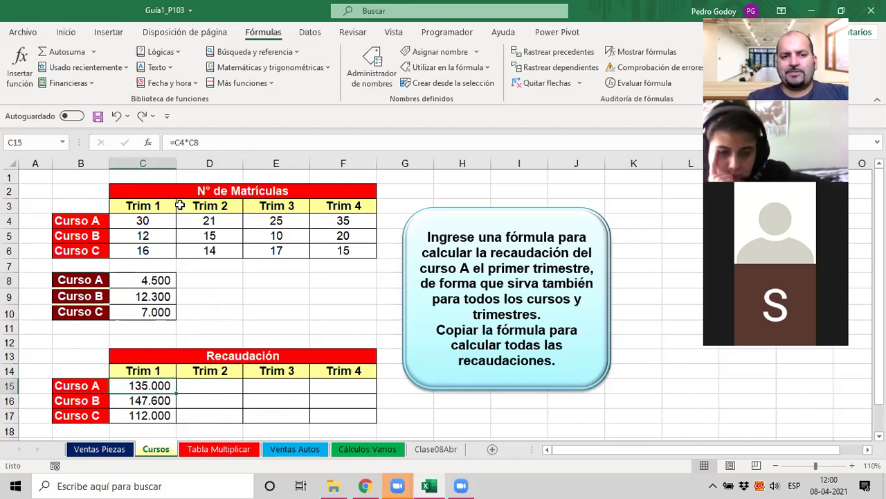
{"action": "left_click", "coordinate": [195, 142]}
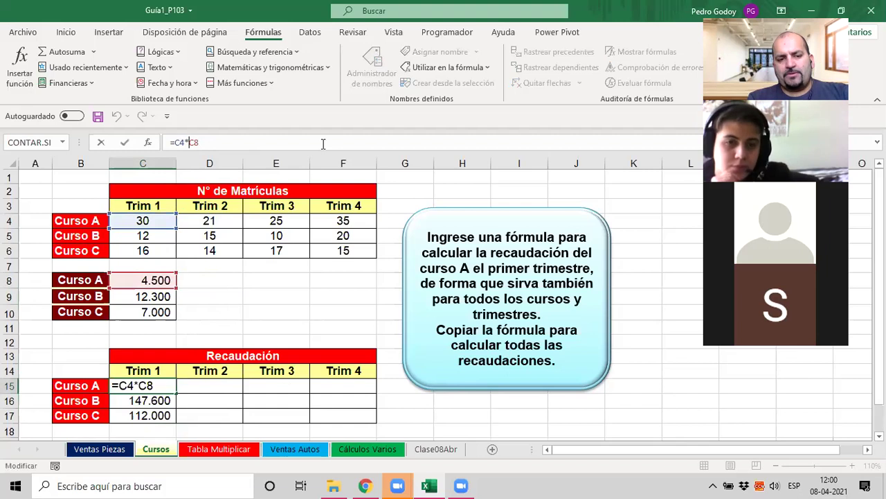
{"action": "type", "text": "$"}
{"action": "key", "text": "Return"}
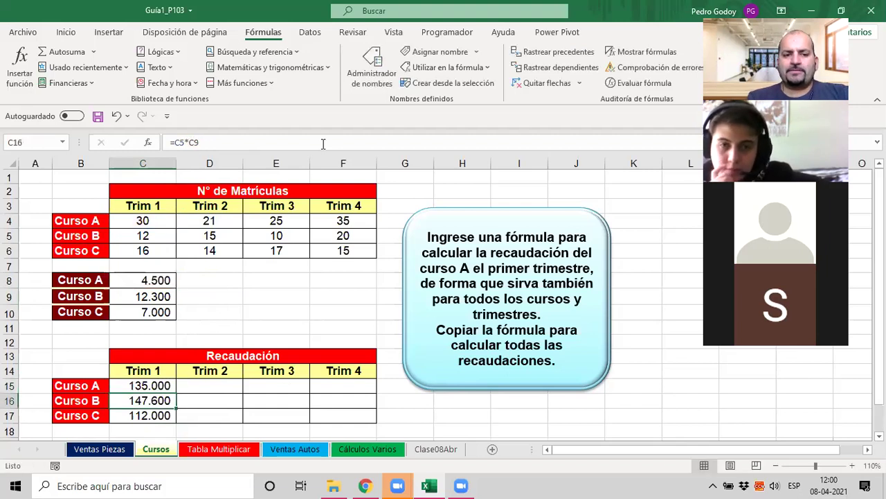
{"action": "left_click", "coordinate": [161, 385]}
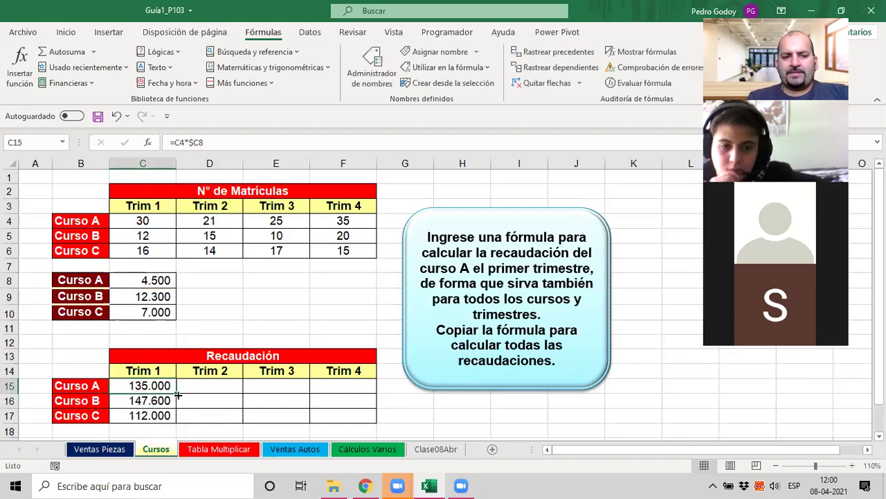
{"action": "left_click_drag", "start_coordinate": [178, 393], "coordinate": [178, 418]}
{"action": "left_click", "coordinate": [144, 405]}
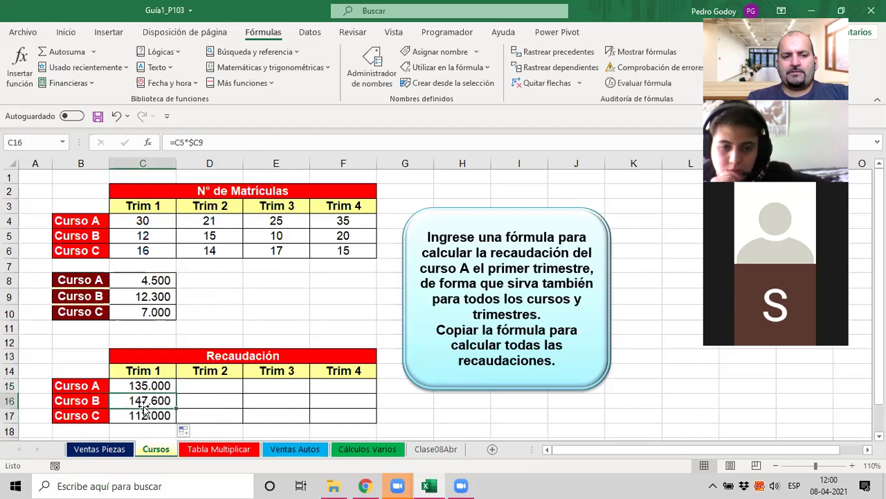
{"action": "left_click", "coordinate": [145, 418]}
{"action": "left_click", "coordinate": [154, 387]}
Fill C15:C17 across to Trim 4 and verify F16 reads =F5*$C9 giving 246.000.
{"action": "mouse_move", "coordinate": [159, 390]}
{"action": "left_mouse_down"}
{"action": "mouse_move", "coordinate": [163, 414]}
{"action": "mouse_move", "coordinate": [348, 421]}
{"action": "left_mouse_up"}
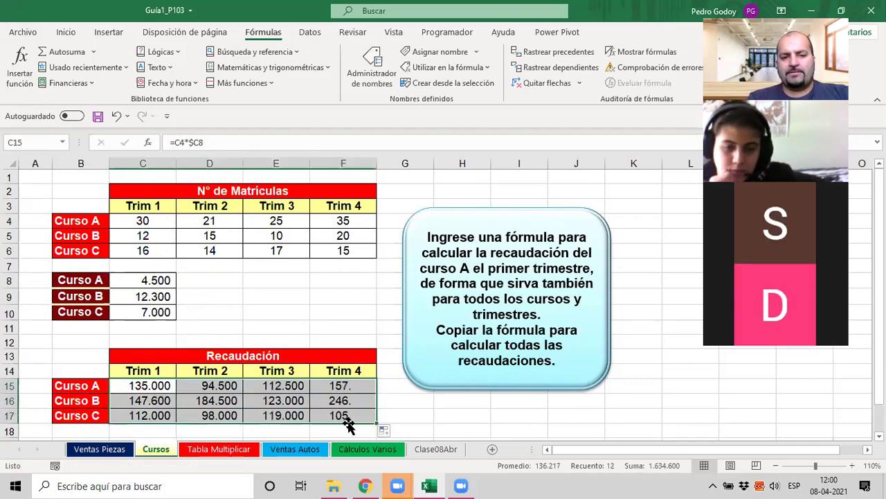
{"action": "left_click", "coordinate": [212, 402]}
{"action": "left_click", "coordinate": [266, 401]}
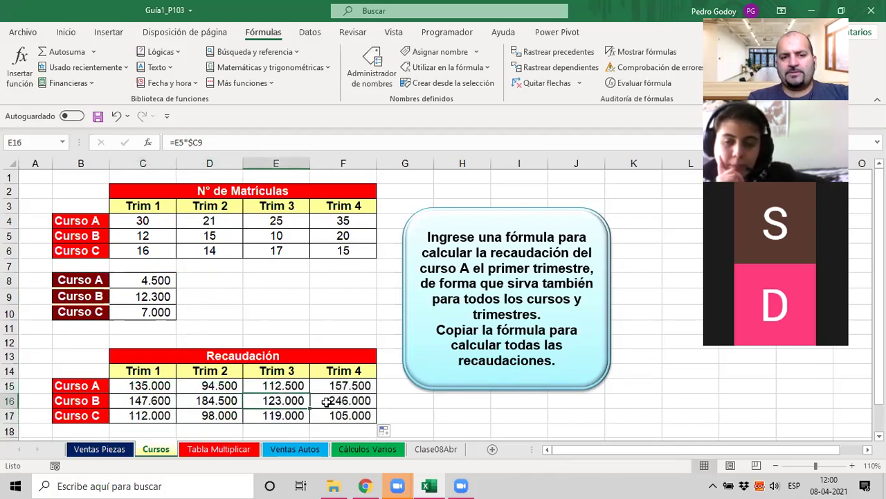
{"action": "left_click", "coordinate": [352, 400]}
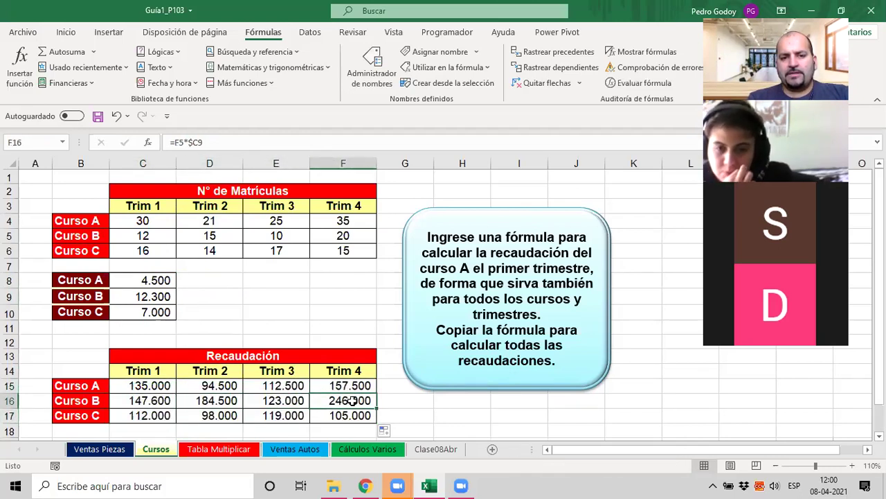
{"action": "double_click", "coordinate": [352, 400]}
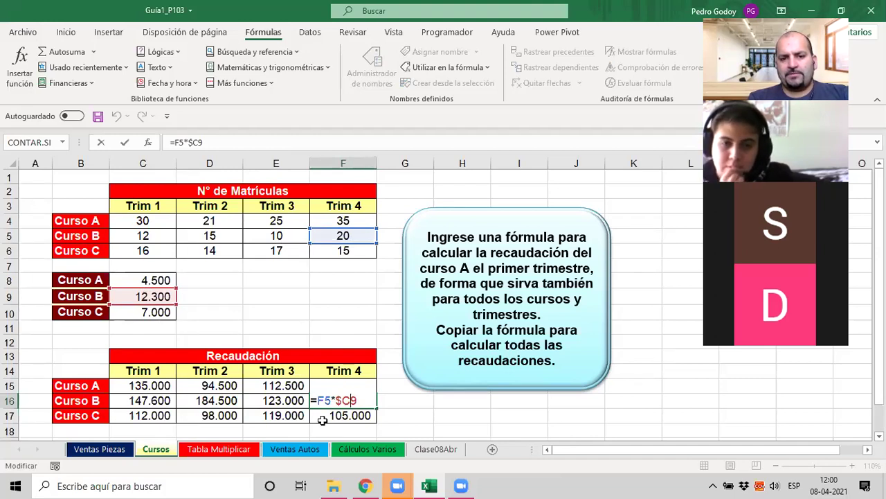
{"action": "key", "text": "ctrl+Return"}
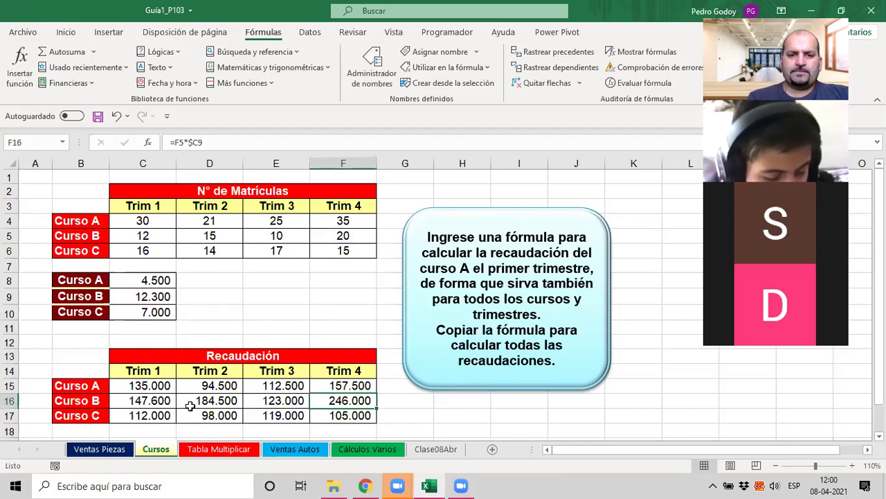
Switch to the Ventas Autos sheet and select the 307 XR model and its 8.000.000 value.
{"action": "left_click", "coordinate": [209, 454]}
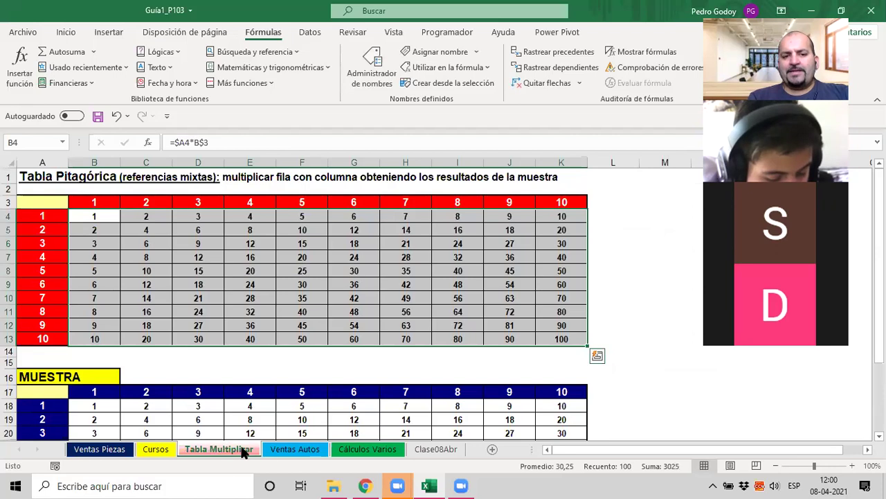
{"action": "left_click", "coordinate": [280, 450]}
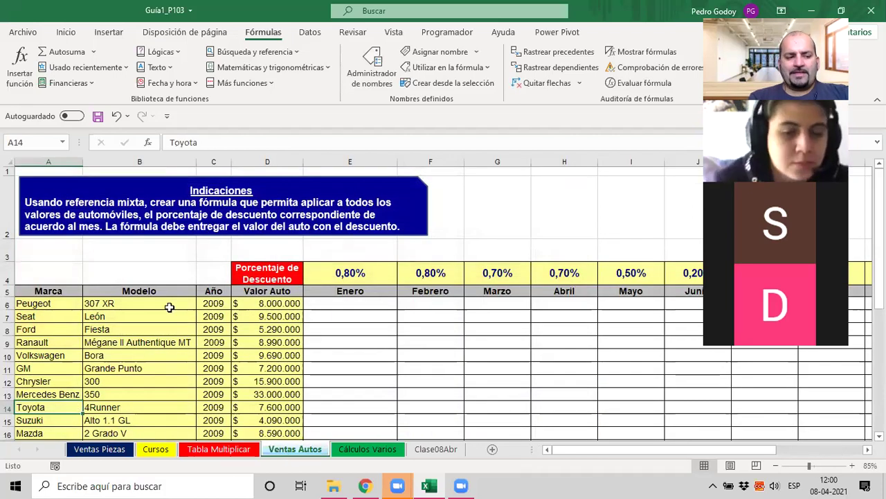
{"action": "left_click", "coordinate": [99, 305]}
{"action": "key", "text": "Left"}
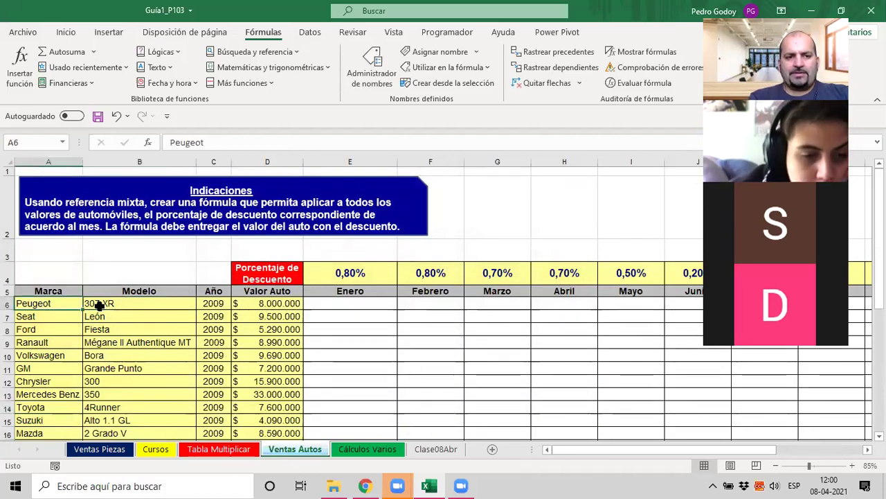
{"action": "key", "text": "Right"}
{"action": "key", "text": "Right"}
{"action": "key", "text": "Right"}
{"action": "key", "text": "Right"}
{"action": "key", "text": "Left"}
{"action": "key", "text": "Left"}
{"action": "key", "text": "Left"}
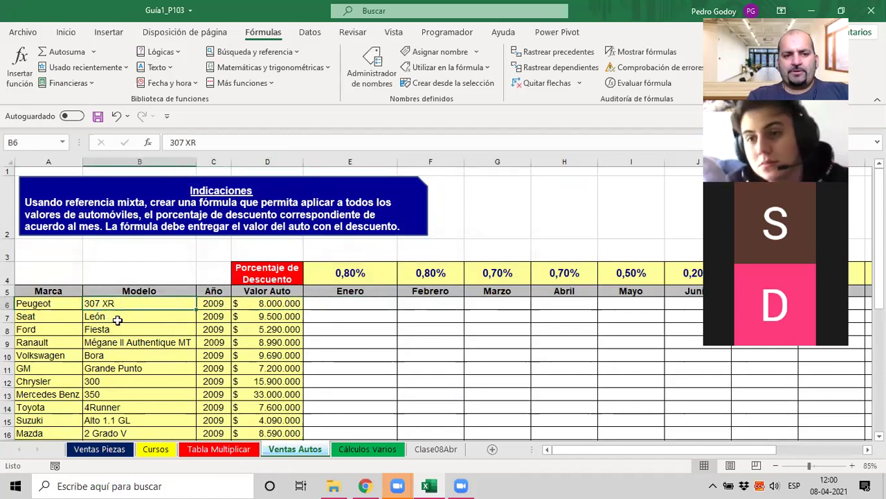
{"action": "left_click", "coordinate": [239, 306]}
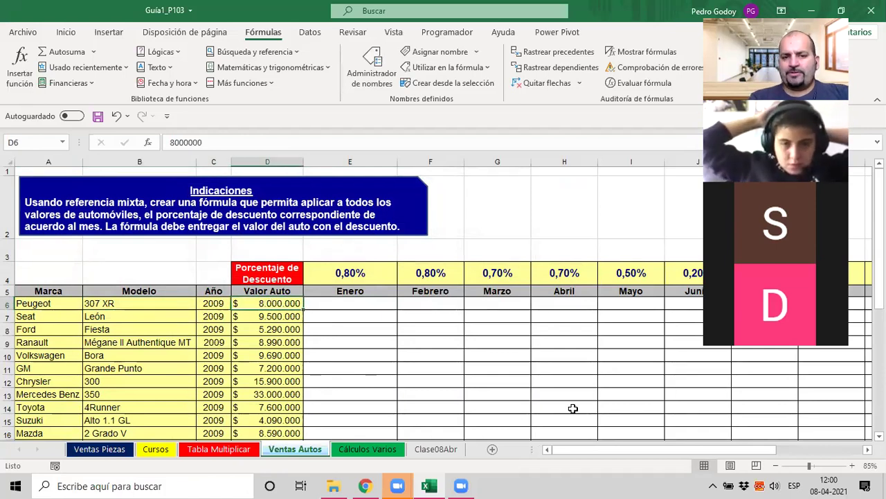
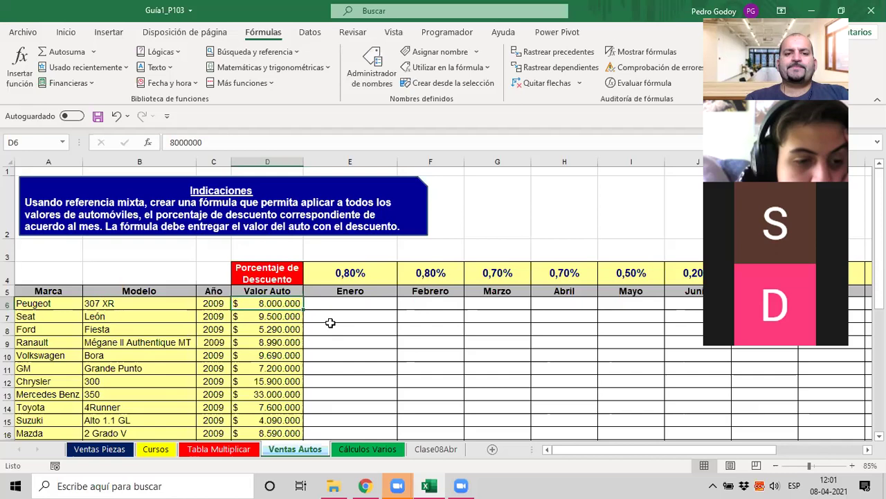
Select the Peugeot's Enero cell and the Valor Auto column, briefly hiding and restoring Enero.
{"action": "left_click", "coordinate": [343, 303]}
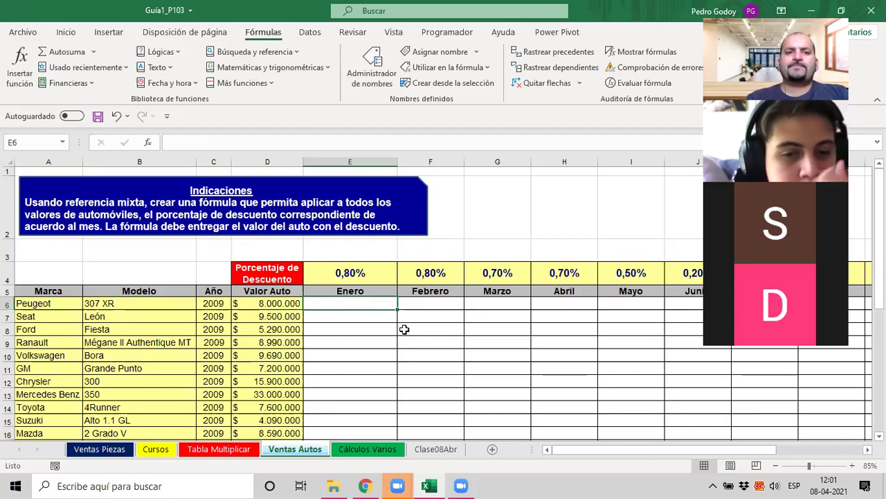
{"action": "key", "text": "Left"}
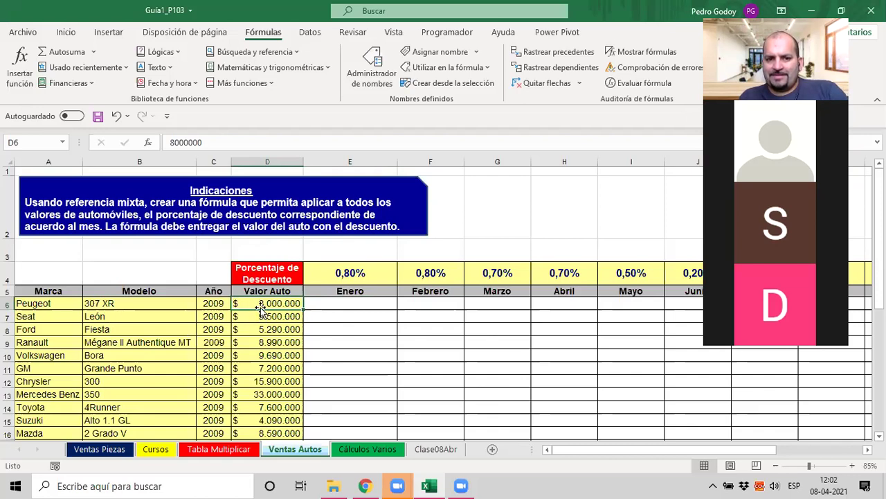
{"action": "left_click", "coordinate": [263, 157]}
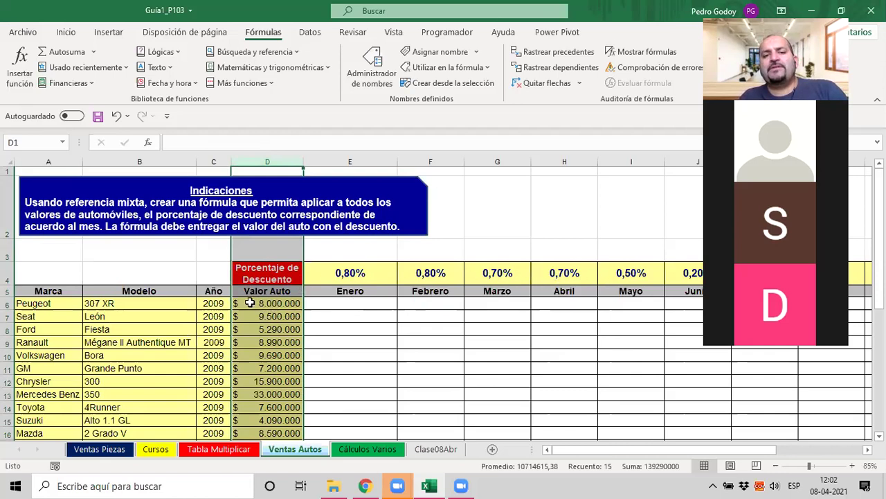
{"action": "left_click", "coordinate": [330, 303]}
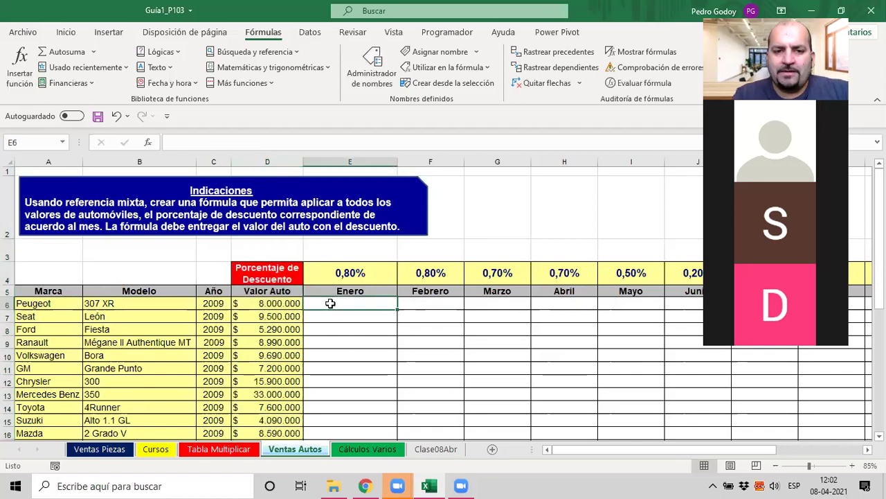
{"action": "key", "text": "ctrl+0"}
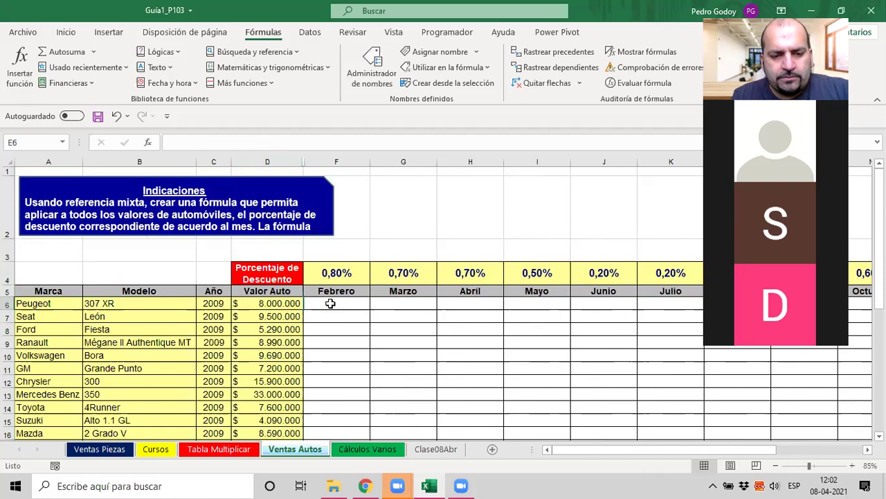
{"action": "key", "text": "ctrl+z"}
Enter =$D6*(1-E$4) in E6, giving the Peugeot's Enero value of $ 7.936.000.
{"action": "type", "text": "="}
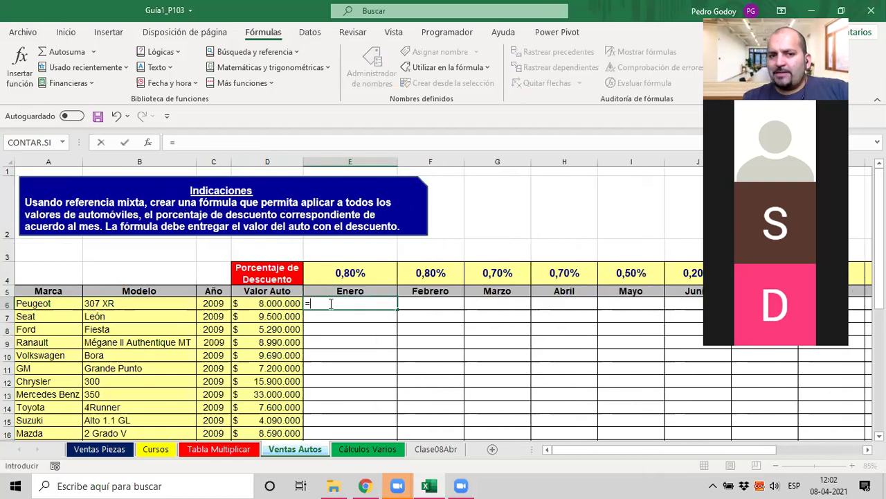
{"action": "left_click", "coordinate": [279, 305]}
{"action": "type", "text": "*"}
{"action": "left_click", "coordinate": [351, 271]}
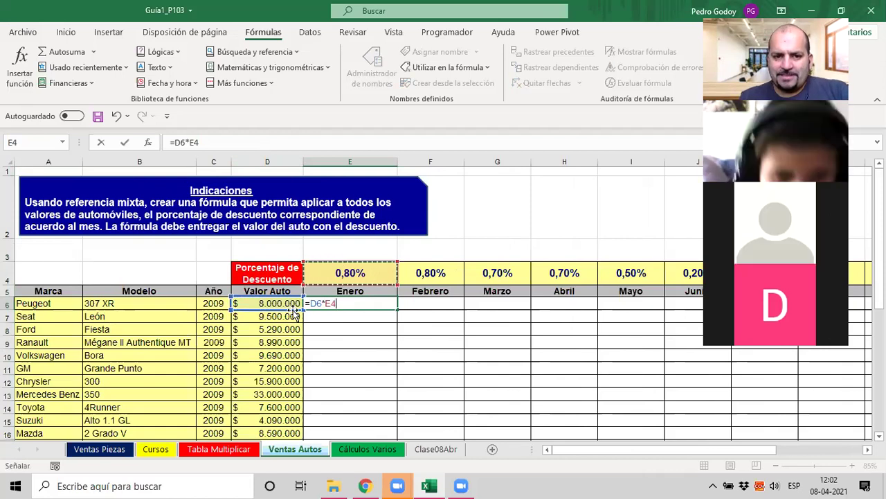
{"action": "key", "text": "F2"}
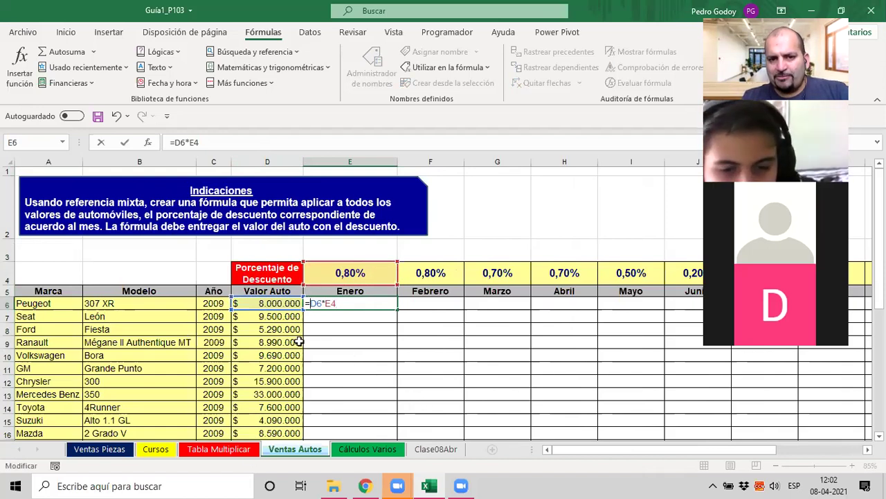
{"action": "type", "text": "$D6*E"}
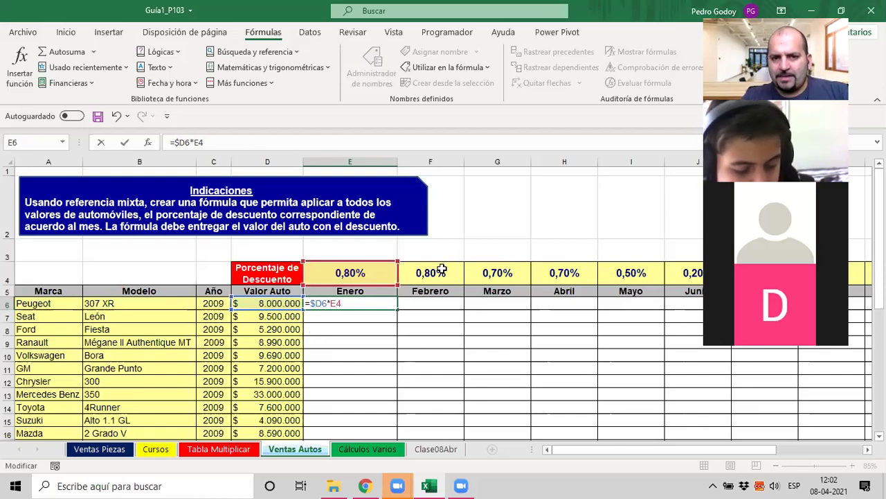
{"action": "type", "text": "$"}
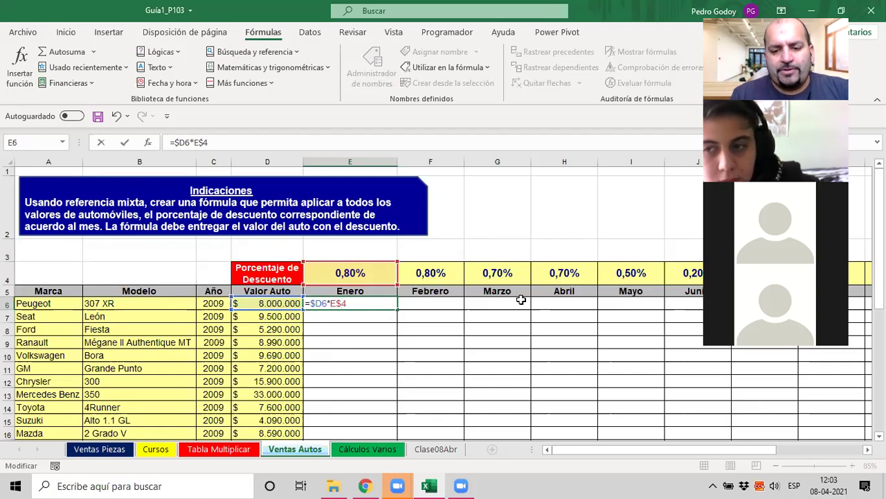
{"action": "type", "text": "(1-"}
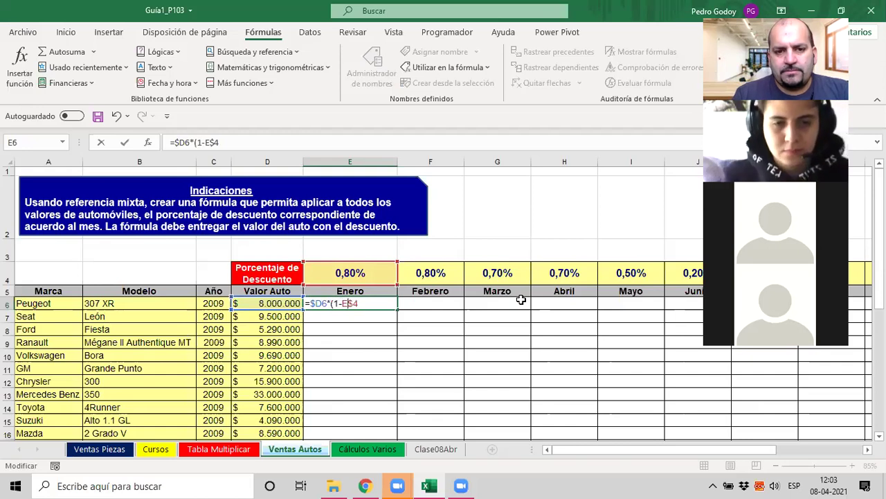
{"action": "key", "text": "End"}
{"action": "type", "text": ")"}
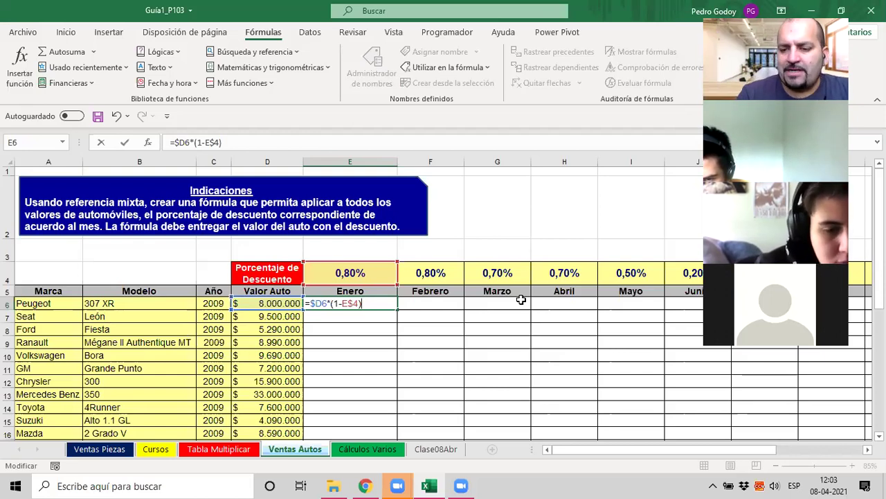
{"action": "key", "text": "Return"}
Fill the E6 discount formula down to all thirteen cars in rows 6 to 18.
{"action": "key", "text": "Up"}
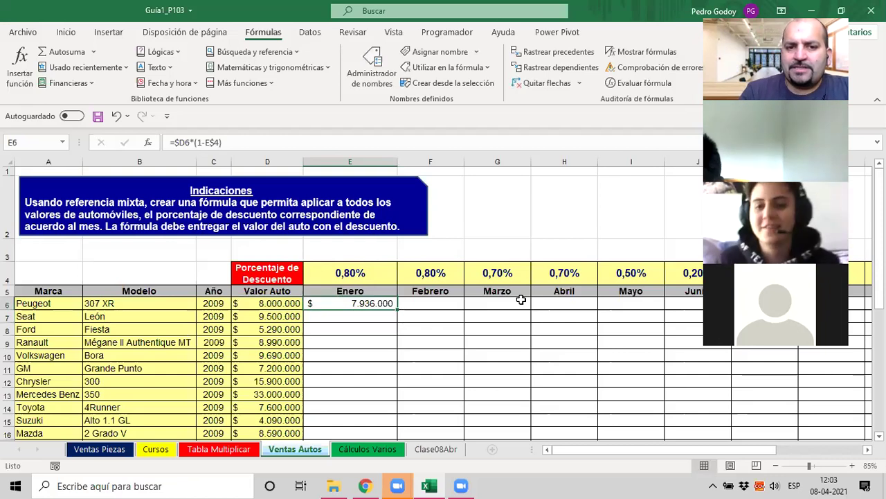
{"action": "key", "text": "Left"}
{"action": "key", "text": "Right"}
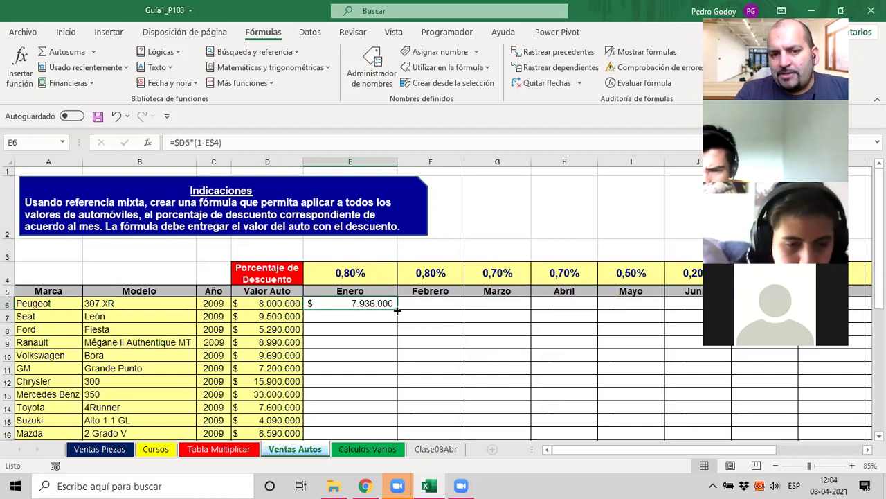
{"action": "double_click", "coordinate": [397, 310]}
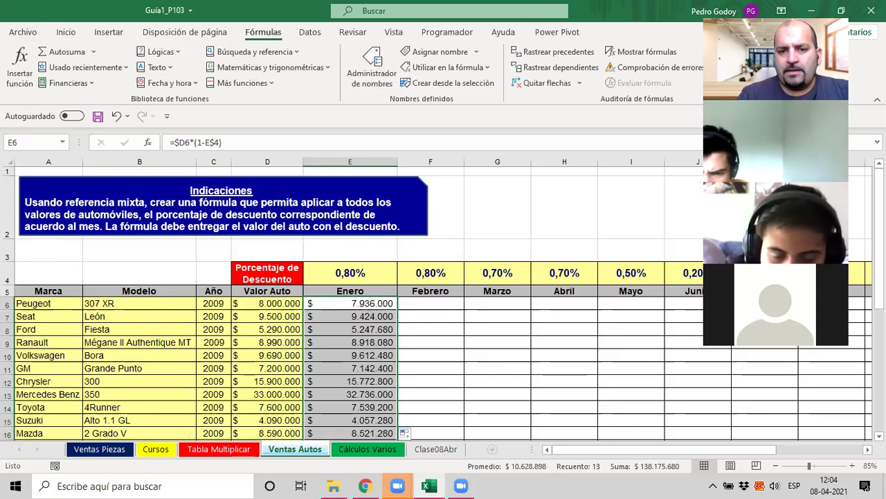
{"action": "scroll", "coordinate": [606, 373], "scroll_direction": "down", "scroll_amount": 1}
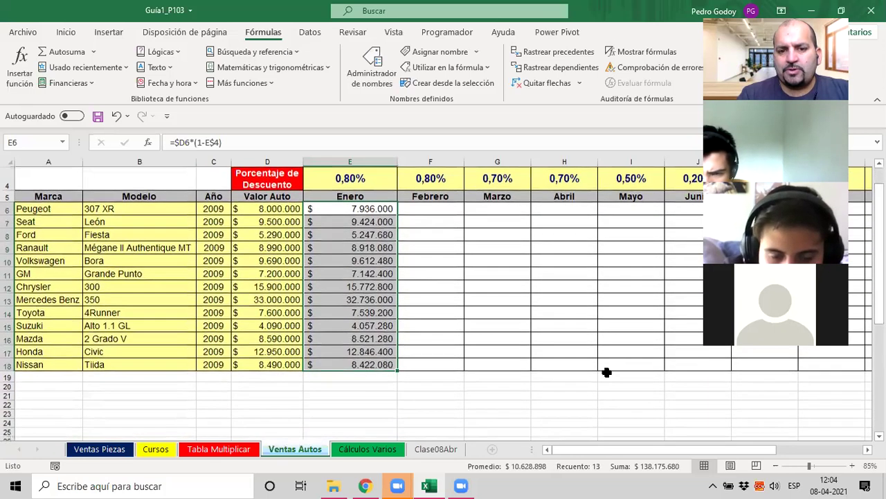
Extend the E6:E18 formulas right through column P, Diciembre.
{"action": "left_click_drag", "start_coordinate": [398, 371], "coordinate": [859, 333]}
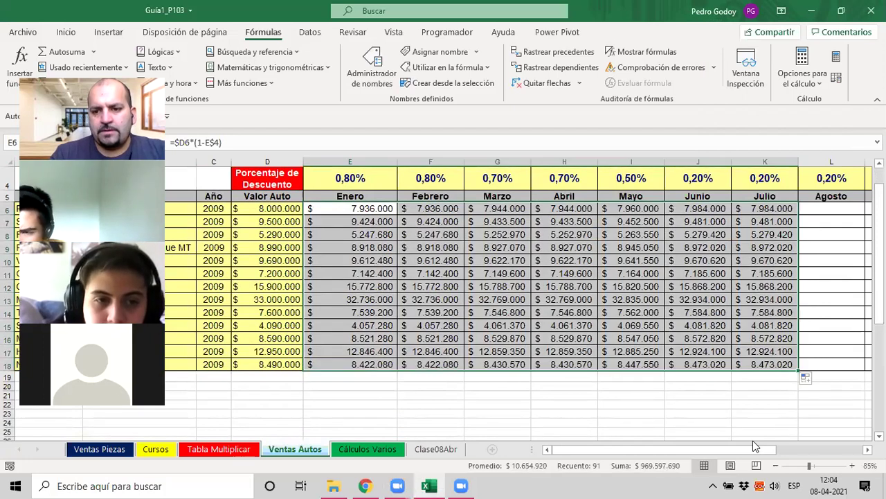
{"action": "left_click_drag", "start_coordinate": [736, 448], "coordinate": [788, 447]}
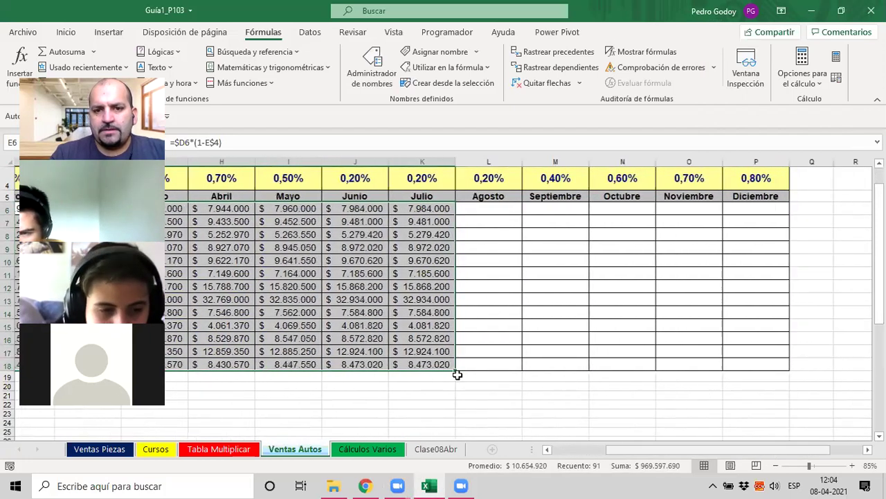
{"action": "scroll", "coordinate": [457, 375], "scroll_direction": "right", "scroll_amount": 1}
{"action": "left_click_drag", "start_coordinate": [415, 370], "coordinate": [731, 371]}
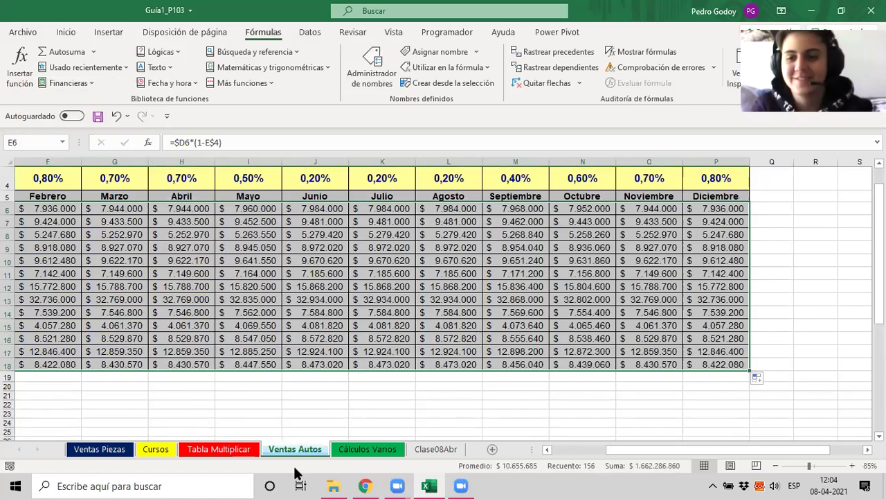
Review the Cálculos Varios sheet's day counts and operation dates.
{"action": "left_click", "coordinate": [375, 450]}
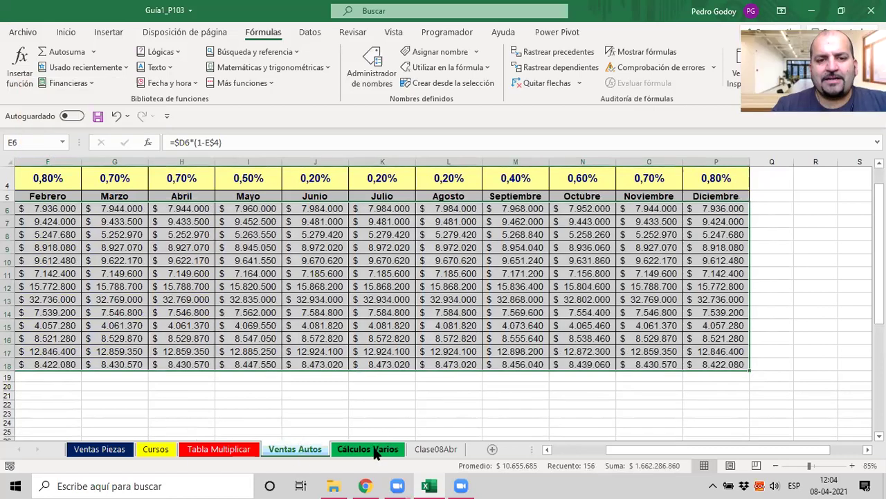
{"action": "left_click", "coordinate": [374, 449]}
{"action": "left_click", "coordinate": [170, 311]}
{"action": "key", "text": "Left"}
{"action": "key", "text": "Left"}
{"action": "key", "text": "Up"}
{"action": "key", "text": "Up"}
{"action": "key", "text": "Up"}
{"action": "key", "text": "Up"}
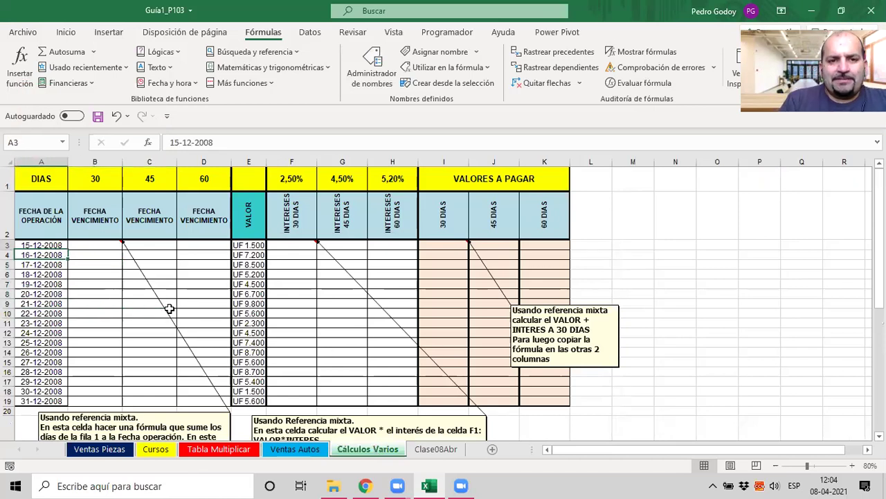
{"action": "key", "text": "Up"}
{"action": "key", "text": "Up"}
{"action": "key", "text": "Right"}
{"action": "key", "text": "Right"}
{"action": "key", "text": "Right"}
{"action": "key", "text": "Down"}
{"action": "key", "text": "Down"}
{"action": "key", "text": "Left"}
{"action": "key", "text": "Left"}
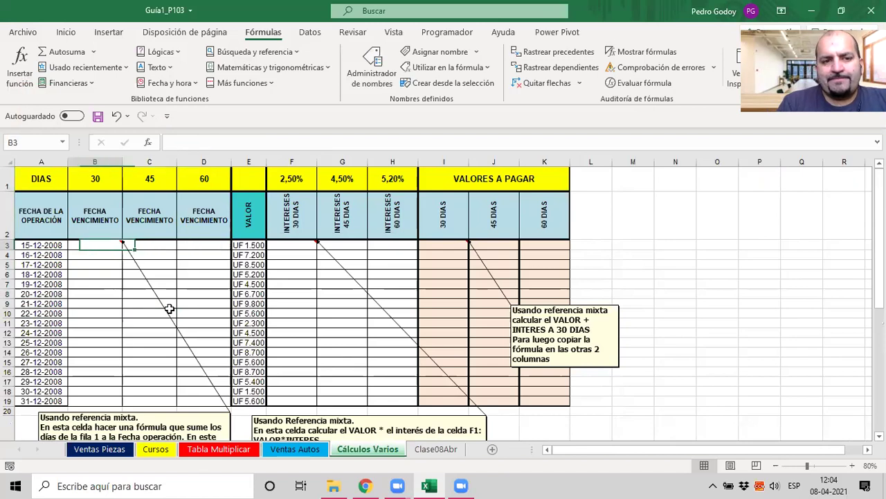
{"action": "key", "text": "Down"}
{"action": "key", "text": "Left"}
{"action": "key", "text": "Down"}
{"action": "key", "text": "Down"}
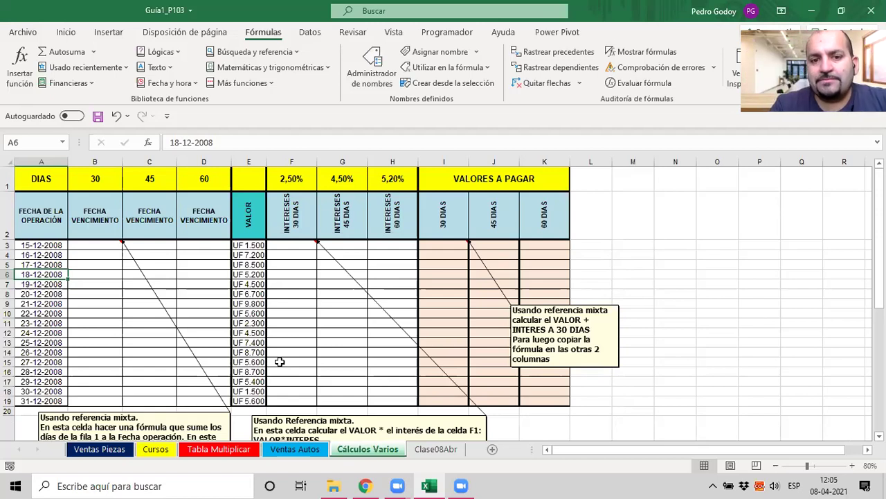
Open the PDF '1.- Guía de Trabajo 1 - Introducción a Excel' from the Clases folder.
{"action": "left_click", "coordinate": [338, 484]}
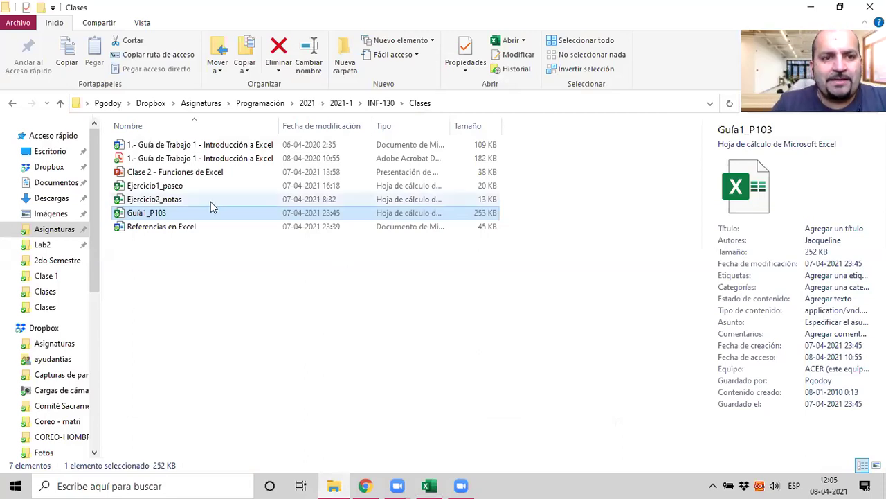
{"action": "left_click", "coordinate": [210, 158]}
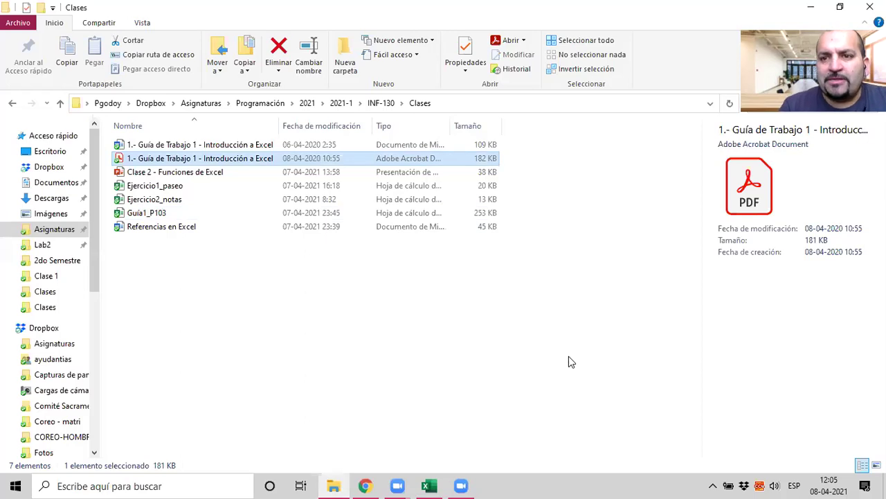
{"action": "key", "text": "Return"}
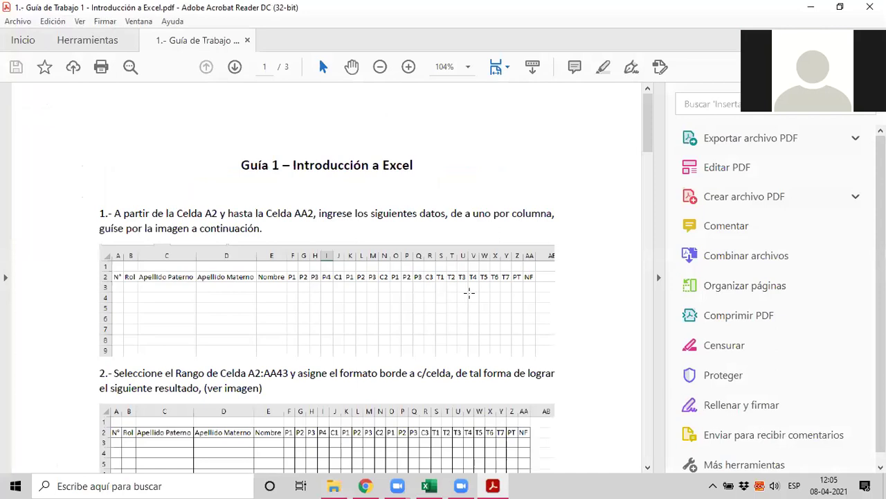
View the guide in reading mode and examine exercise 1's example table.
{"action": "key", "text": "ctrl+h"}
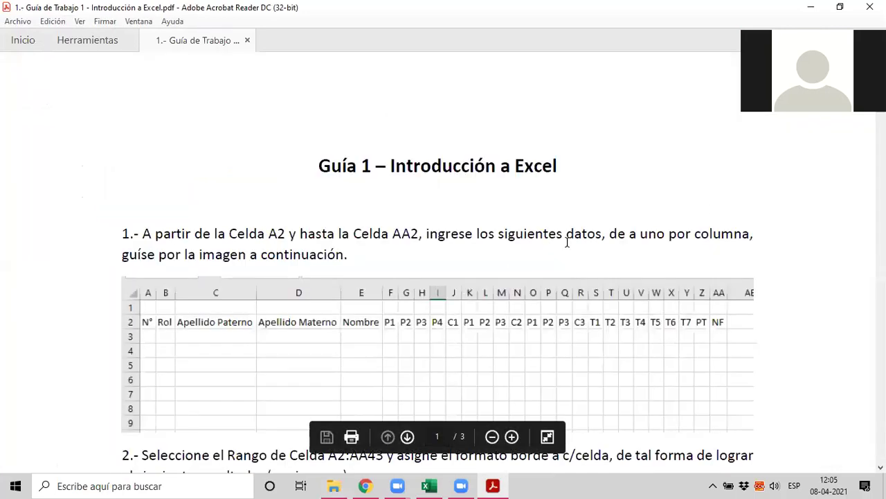
{"action": "scroll", "coordinate": [339, 253], "scroll_direction": "down", "scroll_amount": 1}
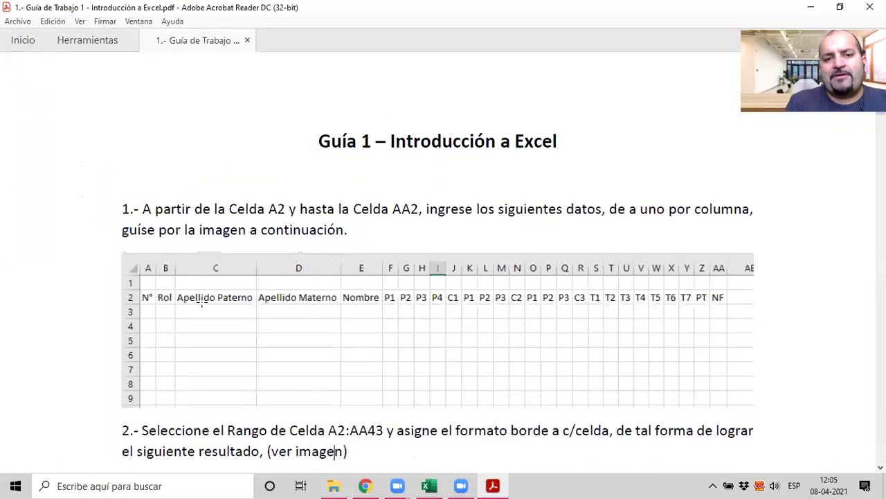
{"action": "scroll", "coordinate": [200, 298], "scroll_direction": "down", "scroll_amount": 3}
{"action": "scroll", "coordinate": [200, 298], "scroll_direction": "down", "scroll_amount": 2}
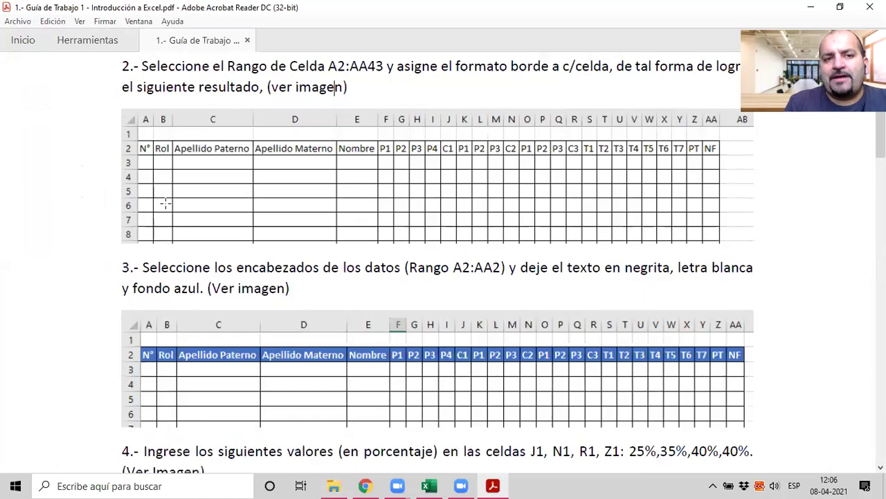
{"action": "scroll", "coordinate": [166, 203], "scroll_direction": "up", "scroll_amount": 1}
{"action": "scroll", "coordinate": [166, 202], "scroll_direction": "up", "scroll_amount": 4}
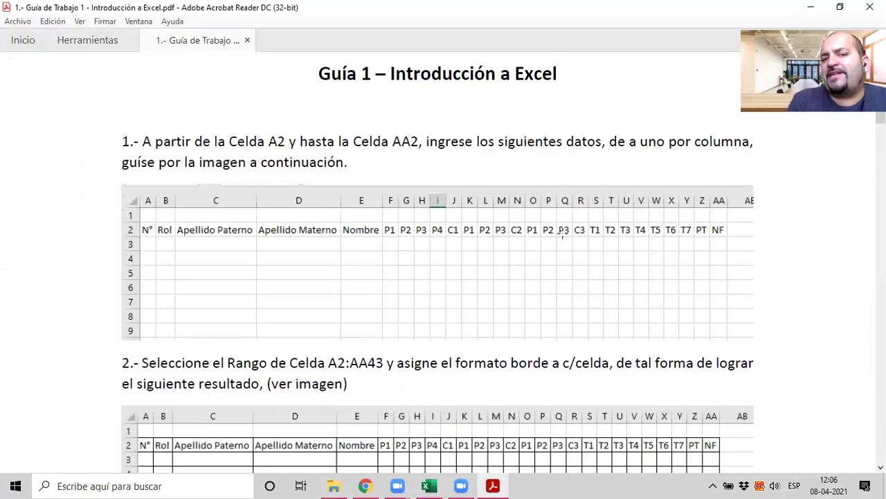
{"action": "left_click", "coordinate": [402, 262]}
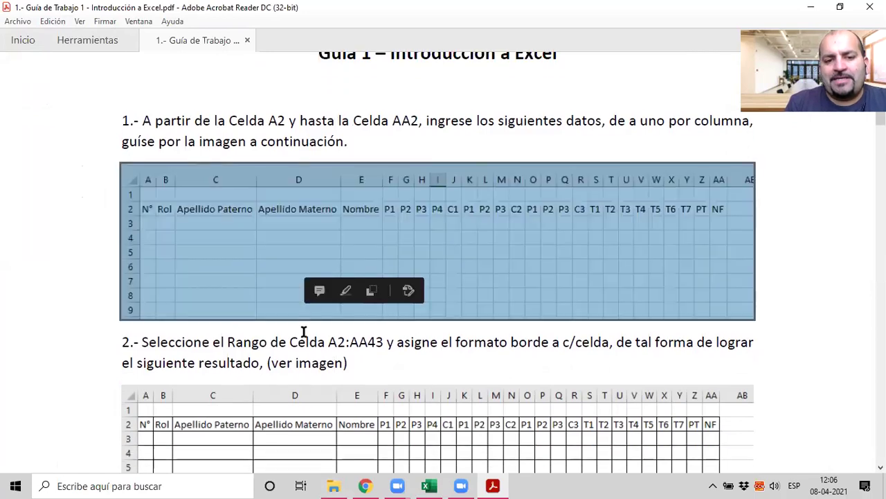
Scroll on to exercise 5, past the 25%, 35%, 40%, 40% entries for J1, N1, R1, Z1.
{"action": "scroll", "coordinate": [300, 333], "scroll_direction": "down", "scroll_amount": 1}
{"action": "scroll", "coordinate": [300, 333], "scroll_direction": "down", "scroll_amount": 1}
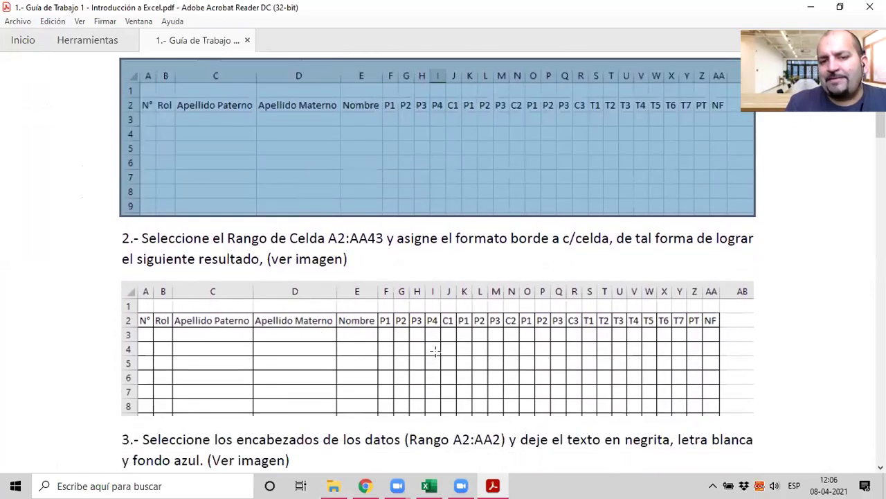
{"action": "scroll", "coordinate": [543, 357], "scroll_direction": "down", "scroll_amount": 3}
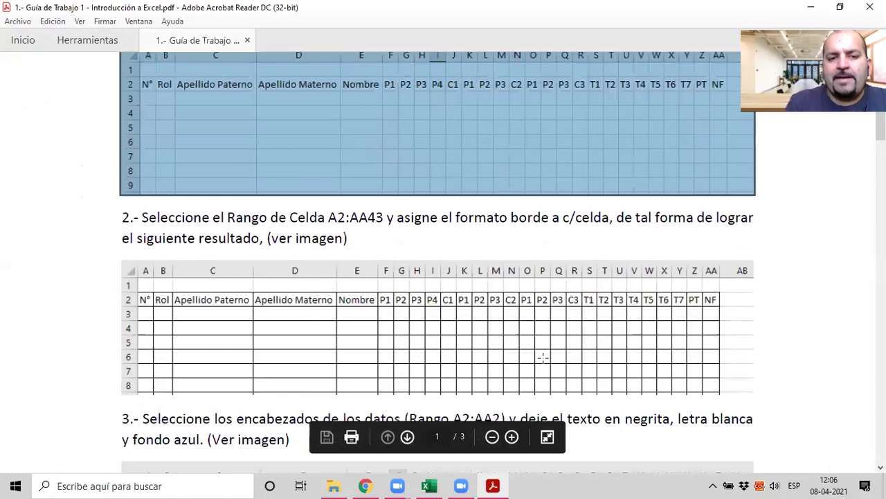
{"action": "scroll", "coordinate": [543, 358], "scroll_direction": "down", "scroll_amount": 1}
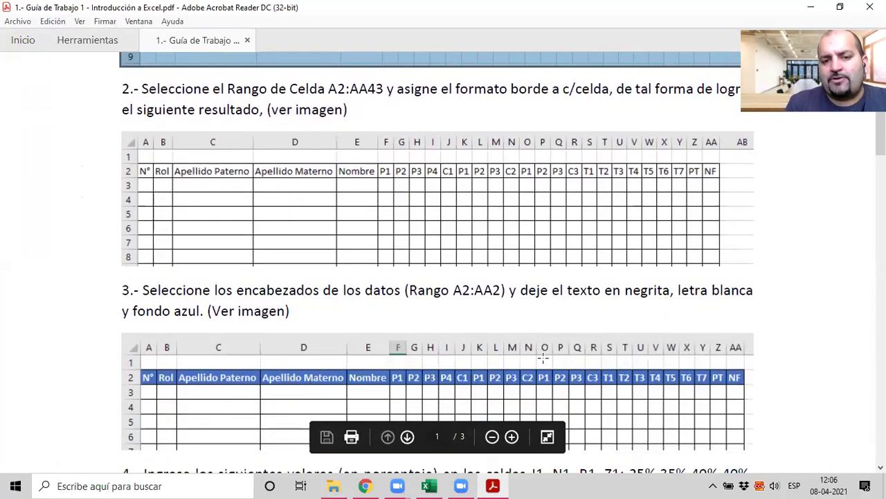
{"action": "scroll", "coordinate": [543, 357], "scroll_direction": "down", "scroll_amount": 1}
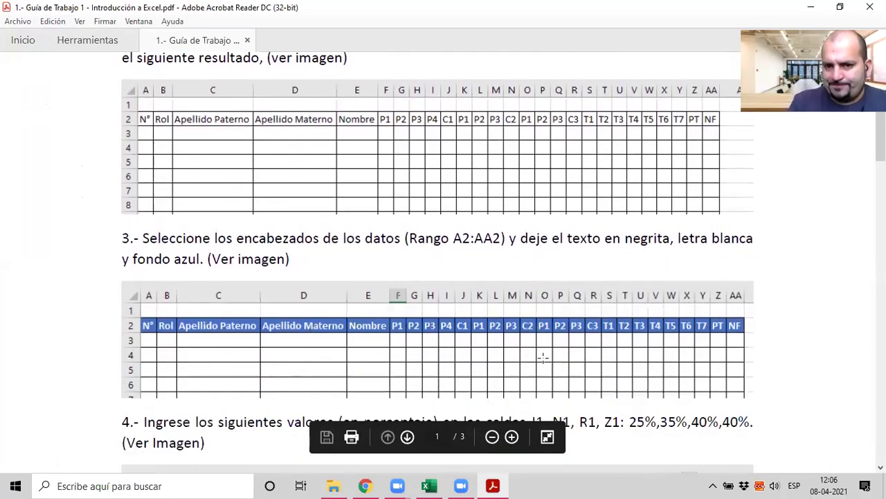
{"action": "scroll", "coordinate": [543, 358], "scroll_direction": "down", "scroll_amount": 2}
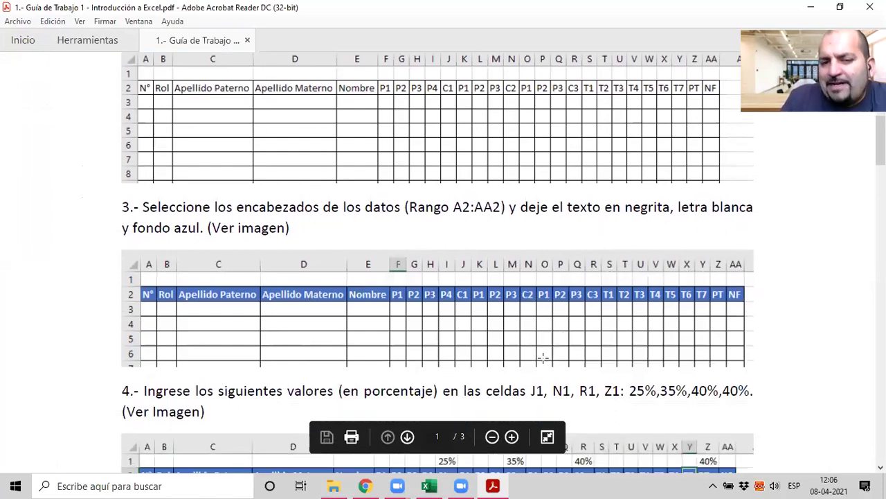
{"action": "scroll", "coordinate": [542, 357], "scroll_direction": "down", "scroll_amount": 1}
{"action": "scroll", "coordinate": [542, 357], "scroll_direction": "down", "scroll_amount": 2}
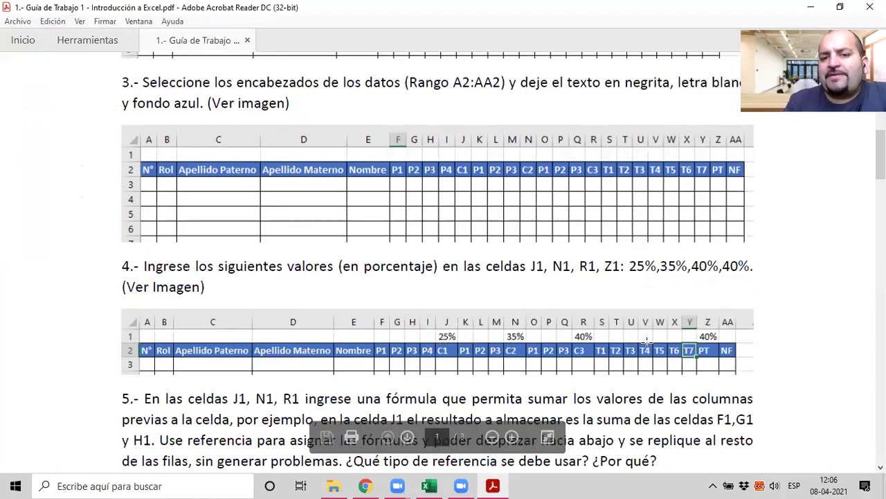
{"action": "scroll", "coordinate": [646, 342], "scroll_direction": "down", "scroll_amount": 3}
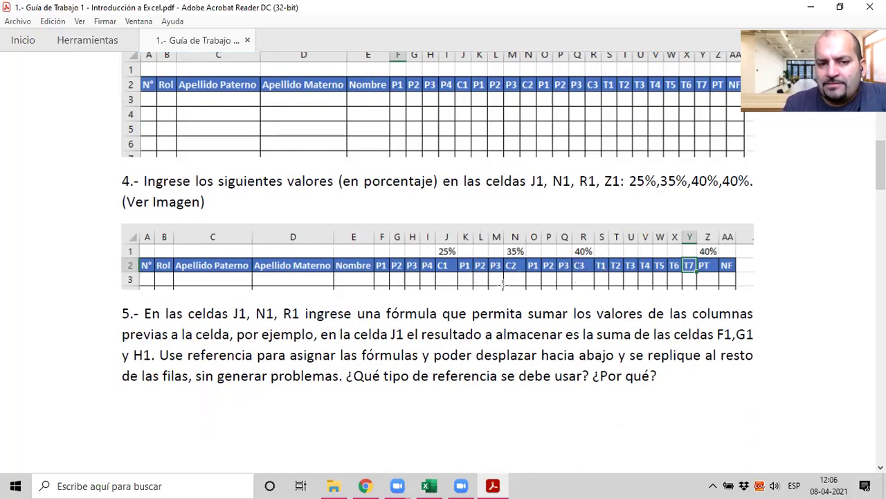
Scroll to exercise 6's 60% PC column and exercise 7's weighted-average formula for Z3.
{"action": "scroll", "coordinate": [503, 284], "scroll_direction": "down", "scroll_amount": 1}
{"action": "scroll", "coordinate": [503, 284], "scroll_direction": "down", "scroll_amount": 1}
{"action": "scroll", "coordinate": [504, 283], "scroll_direction": "down", "scroll_amount": 1}
{"action": "scroll", "coordinate": [503, 284], "scroll_direction": "down", "scroll_amount": 1}
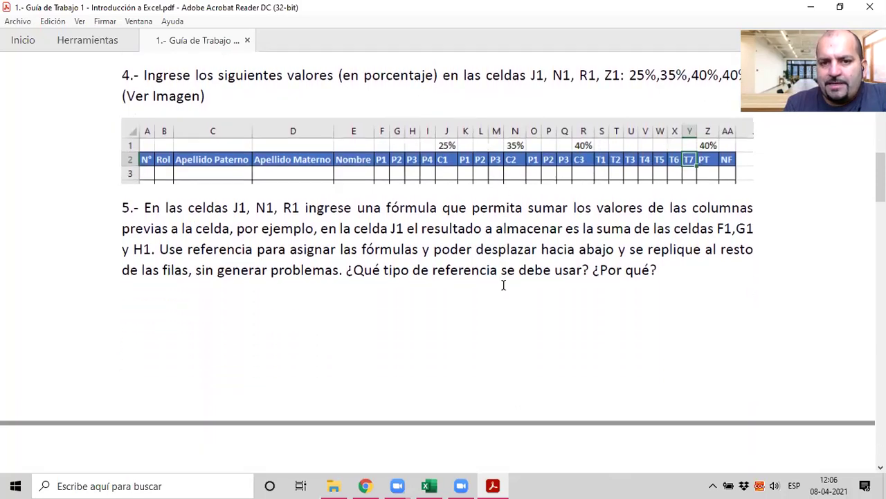
{"action": "scroll", "coordinate": [504, 284], "scroll_direction": "down", "scroll_amount": 2}
{"action": "scroll", "coordinate": [503, 284], "scroll_direction": "down", "scroll_amount": 2}
{"action": "scroll", "coordinate": [504, 284], "scroll_direction": "down", "scroll_amount": 2}
{"action": "scroll", "coordinate": [504, 284], "scroll_direction": "down", "scroll_amount": 2}
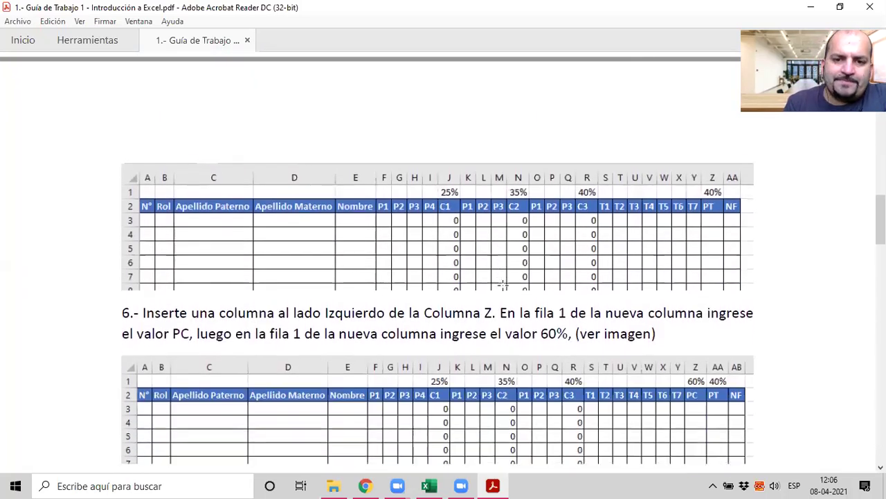
{"action": "scroll", "coordinate": [504, 285], "scroll_direction": "down", "scroll_amount": 1}
{"action": "scroll", "coordinate": [504, 284], "scroll_direction": "down", "scroll_amount": 1}
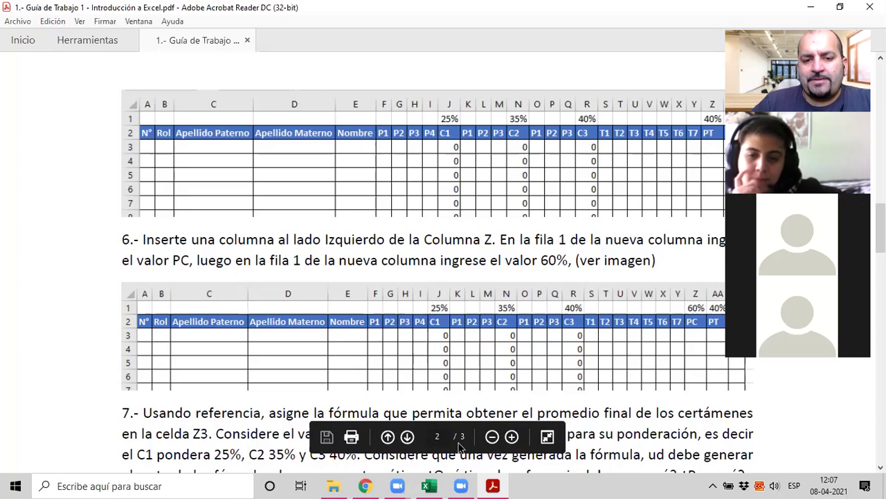
Return to the INF130 course page in Chrome and browse Información General's class links.
{"action": "mouse_move", "coordinate": [366, 486]}
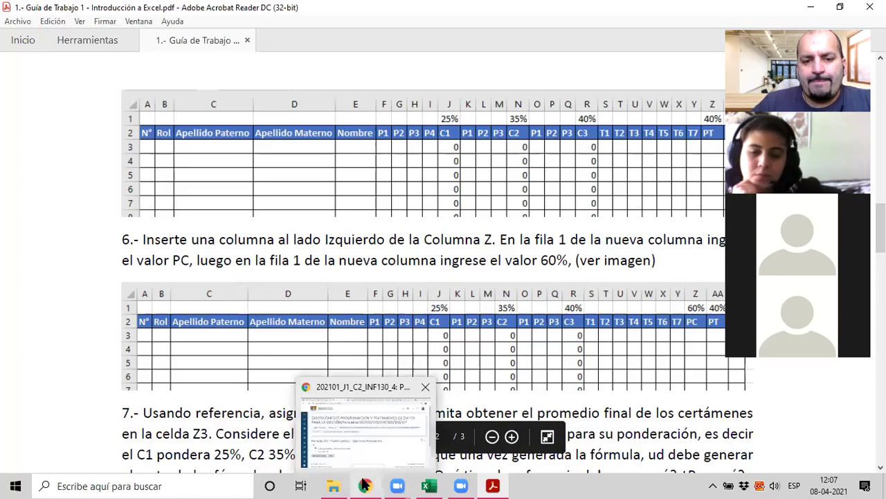
{"action": "left_click", "coordinate": [365, 485]}
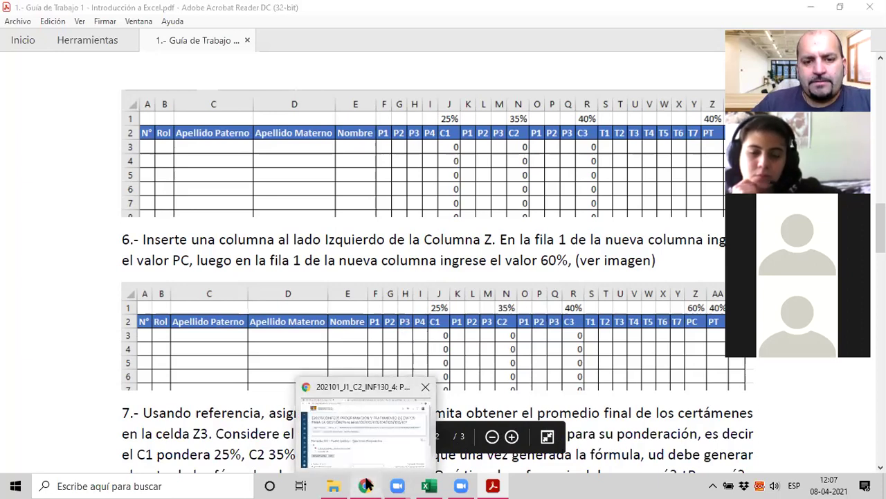
{"action": "left_click", "coordinate": [370, 441]}
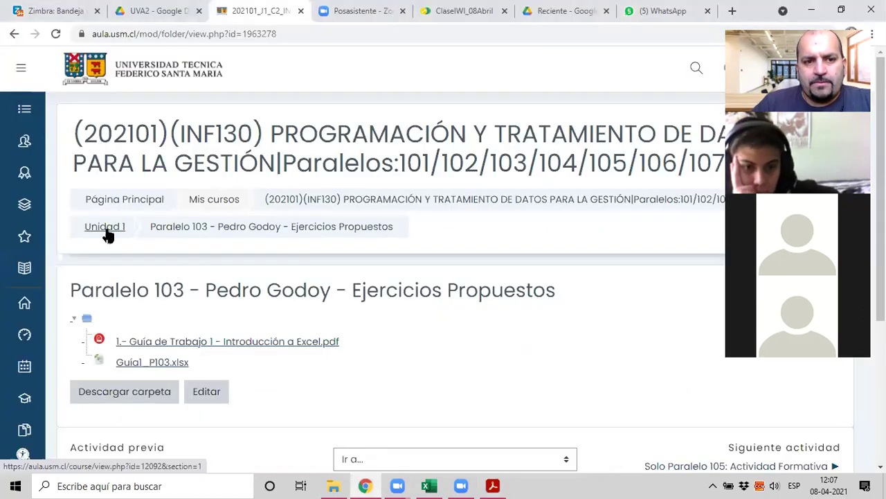
{"action": "left_click", "coordinate": [372, 201]}
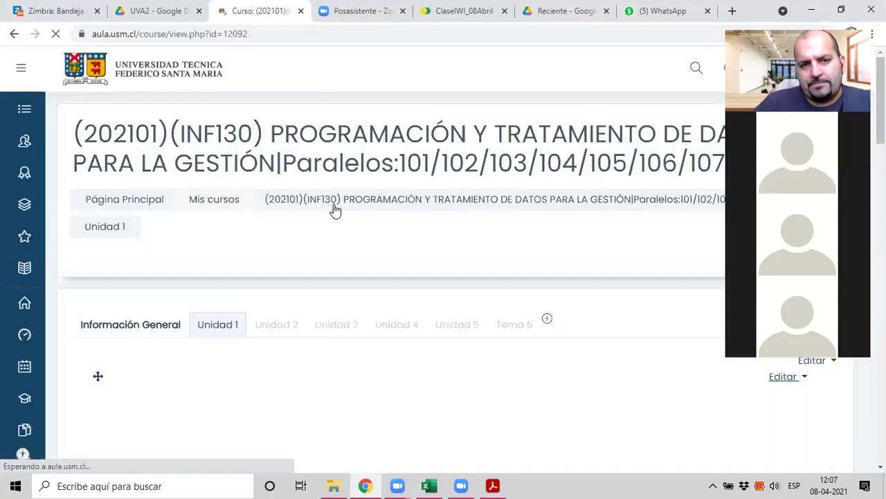
{"action": "left_click", "coordinate": [119, 329]}
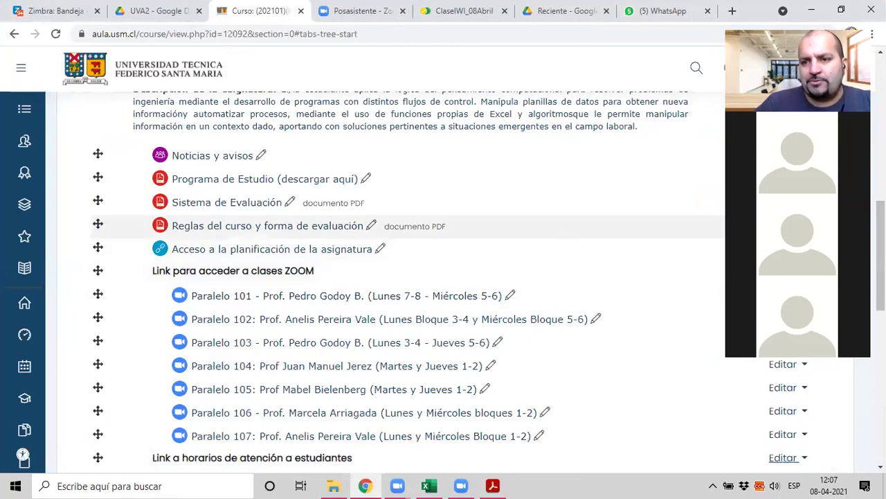
{"action": "scroll", "coordinate": [415, 278], "scroll_direction": "down", "scroll_amount": 4}
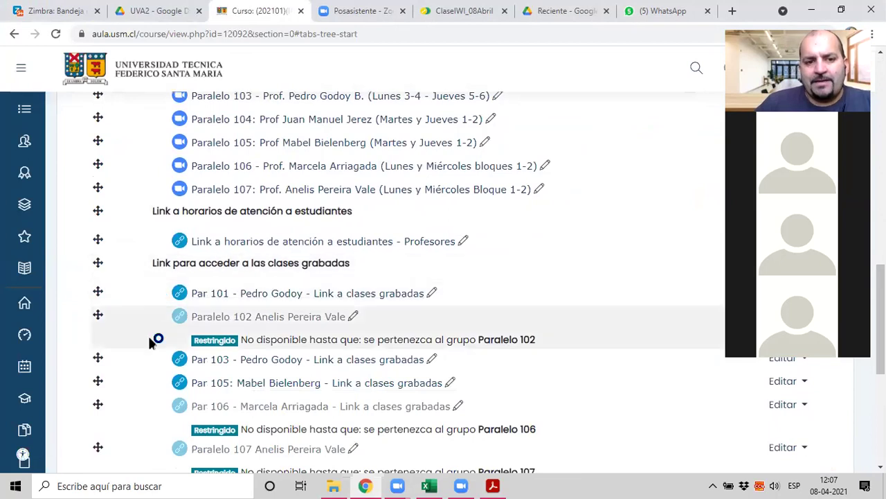
{"action": "left_click", "coordinate": [271, 363]}
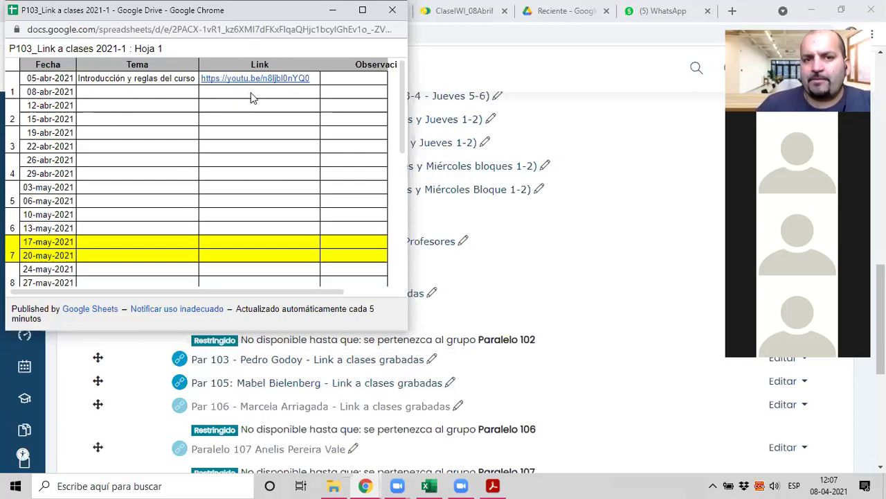
{"action": "left_click", "coordinate": [392, 10]}
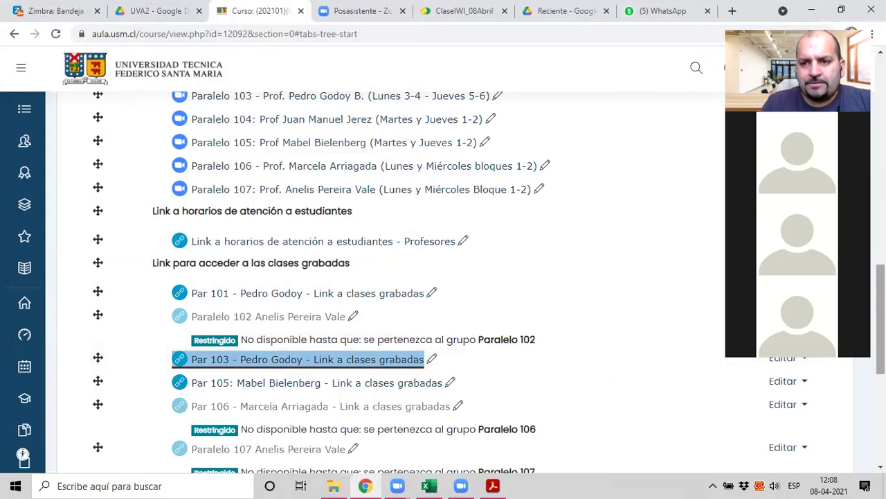
Open INF130's Unidad 1 section and scroll to its weekly video capsules and Cuestionarios.
{"action": "scroll", "coordinate": [710, 156], "scroll_direction": "up", "scroll_amount": 8}
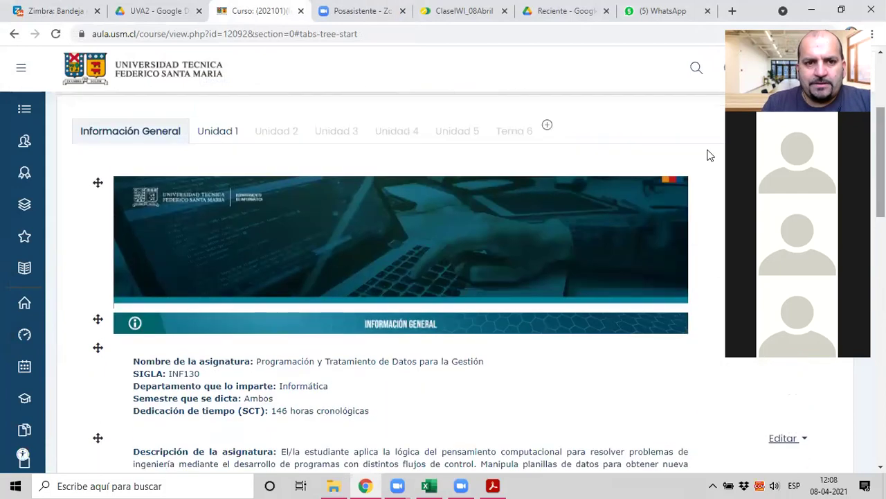
{"action": "left_click", "coordinate": [218, 134]}
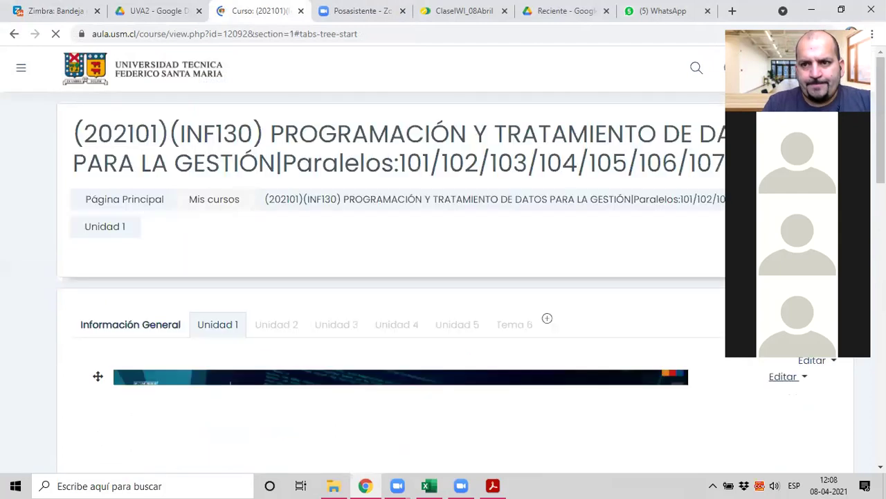
{"action": "scroll", "coordinate": [402, 277], "scroll_direction": "down", "scroll_amount": 5}
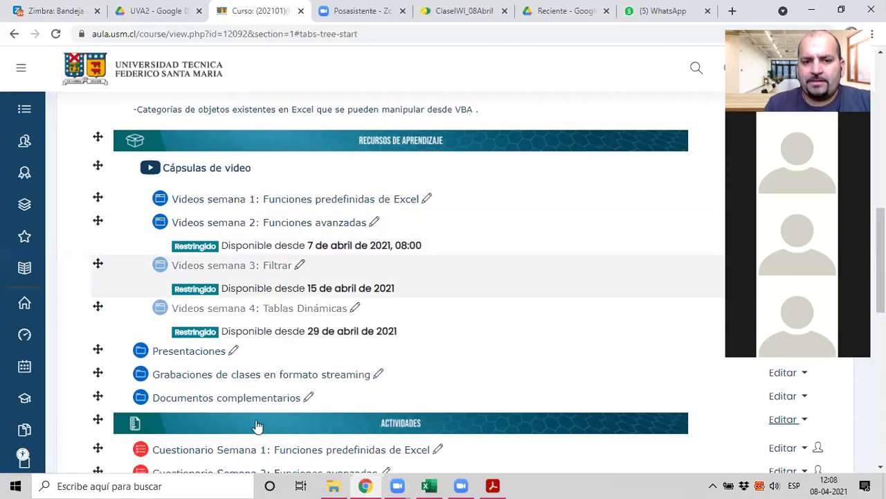
{"action": "scroll", "coordinate": [256, 425], "scroll_direction": "down", "scroll_amount": 1}
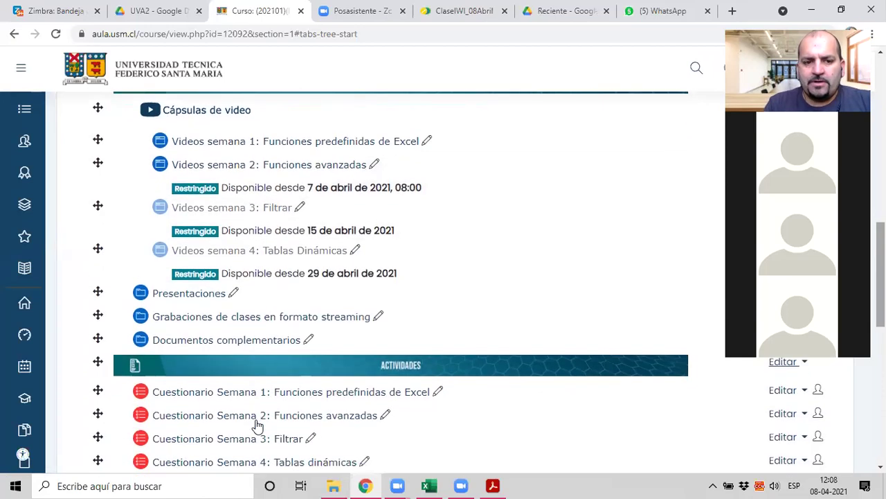